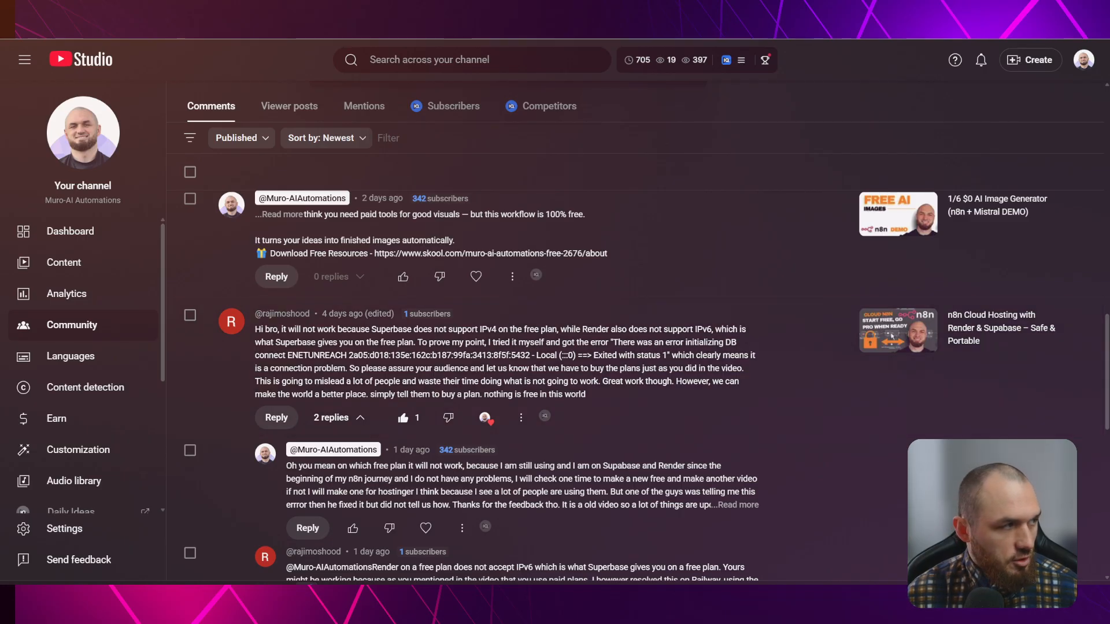
Dock the deployment SOP PDF into the main browser and switch between it and the Studio comments
drag(0, 167, 508, 68)
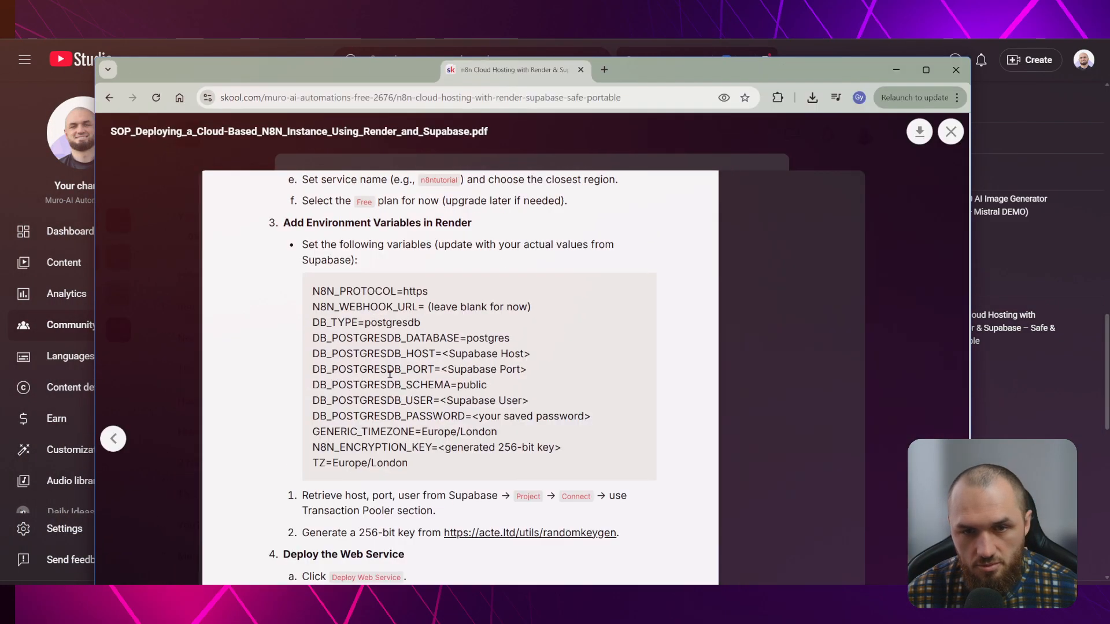
drag(222, 80, 249, 3)
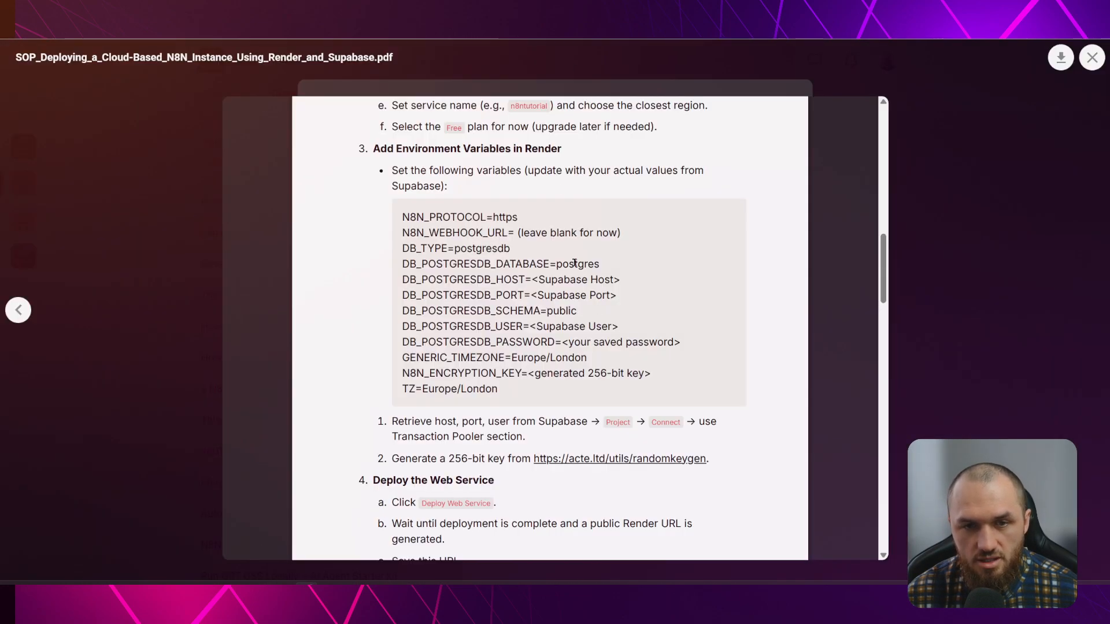
click(323, 5)
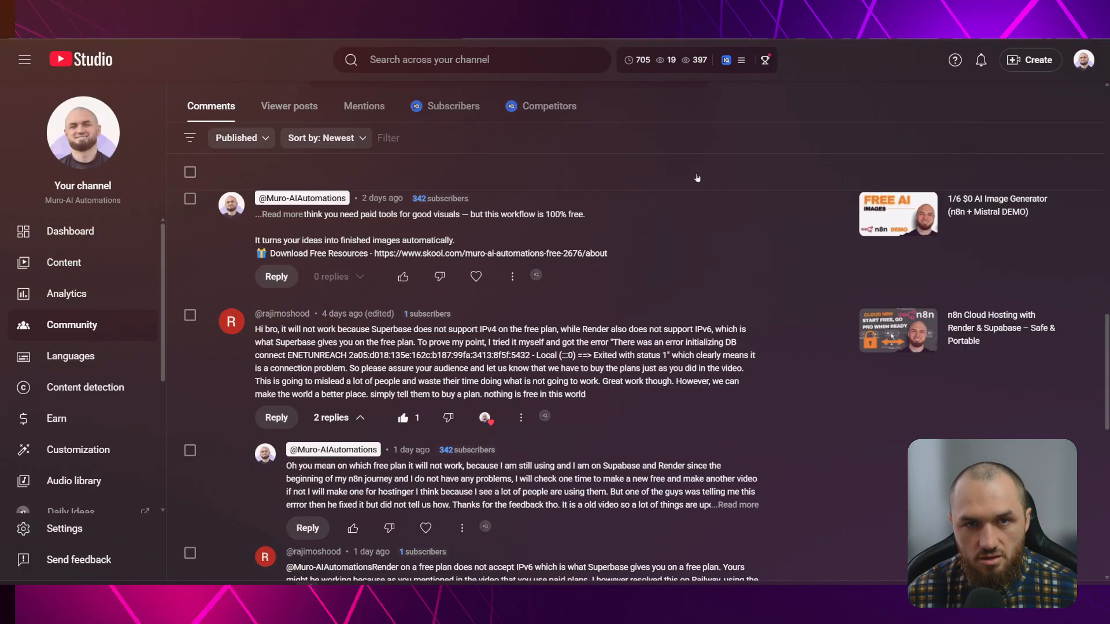
click(249, 4)
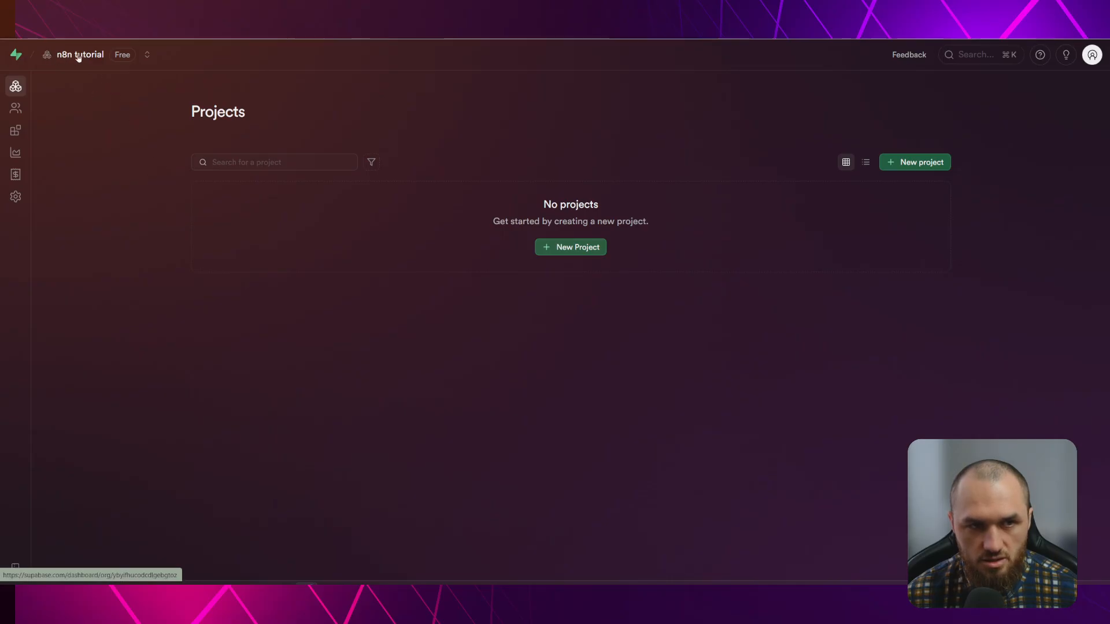
Check the Supabase organization list, then deselect the inner shape on the Excalidraw canvas
click(148, 53)
click(94, 136)
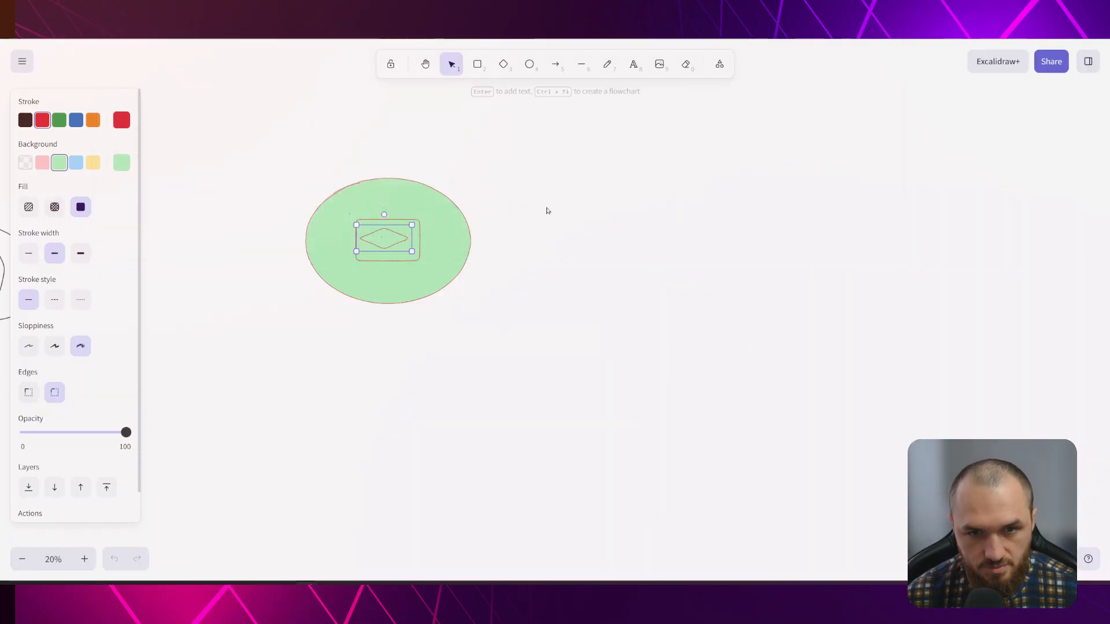
click(547, 211)
Delete the old ellipse and its shapes, then draw a new circle labelled DATABASE
drag(245, 158, 578, 357)
key(Delete)
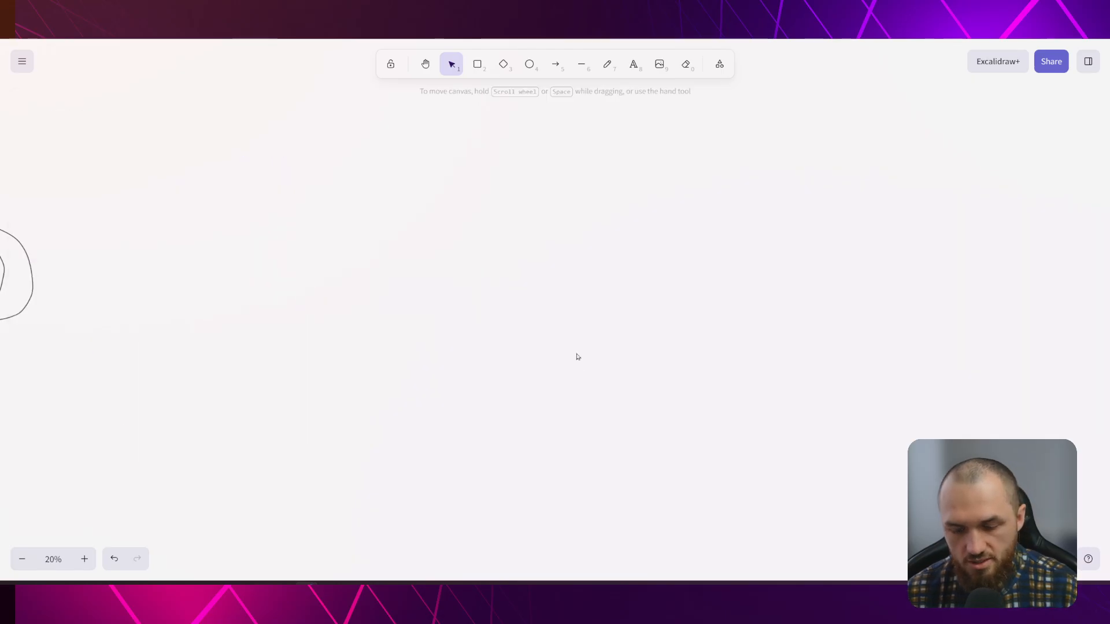
click(529, 64)
mouse_move(440, 187)
mouse_down()
mouse_move(604, 264)
mouse_move(557, 302)
mouse_up()
double_click(515, 250)
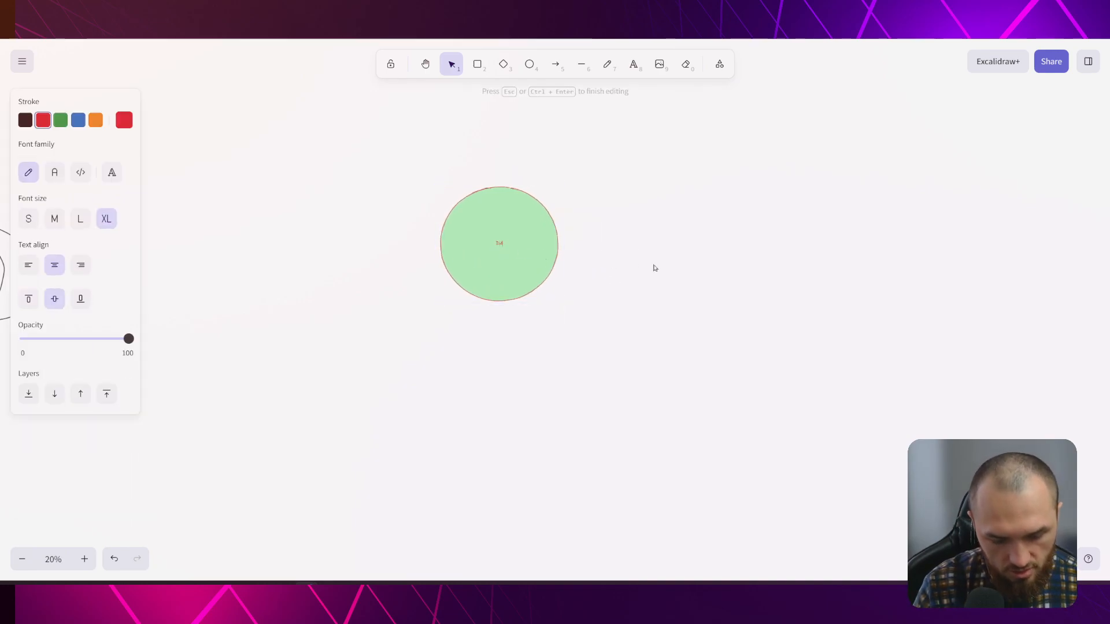
text(DATABASE)
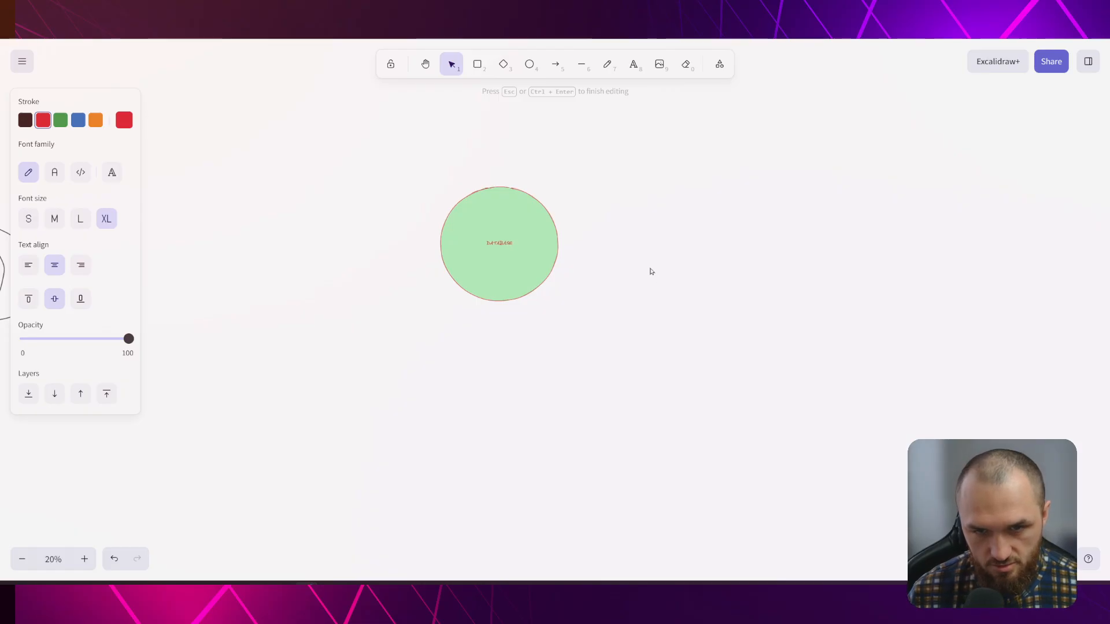
click(642, 270)
Make the DATABASE label extra-large and dark
click(483, 258)
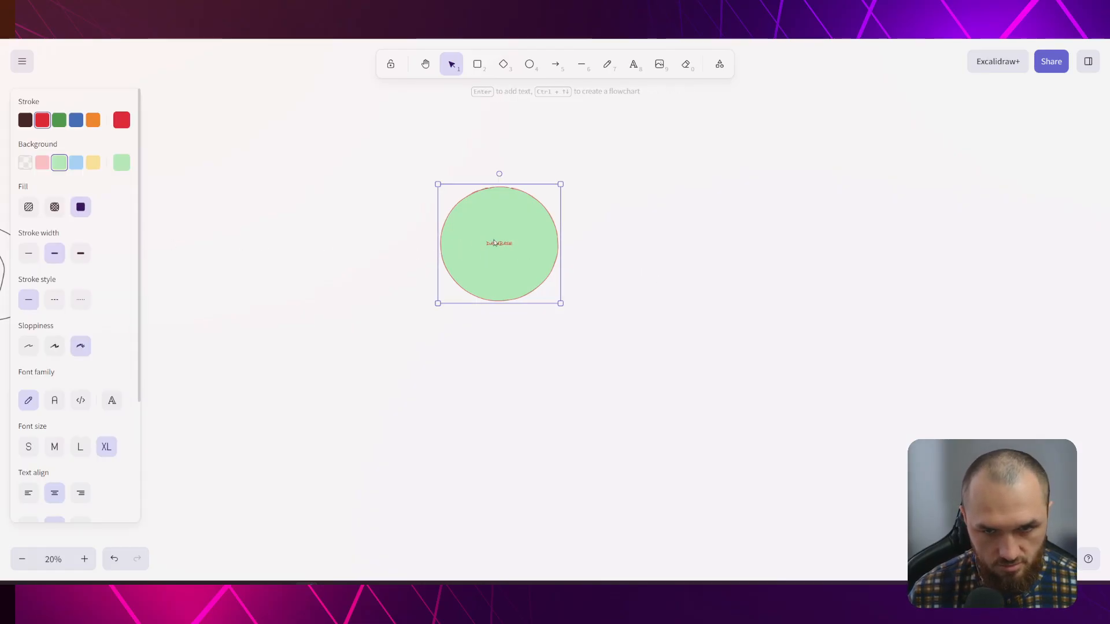
double_click(492, 241)
click(106, 219)
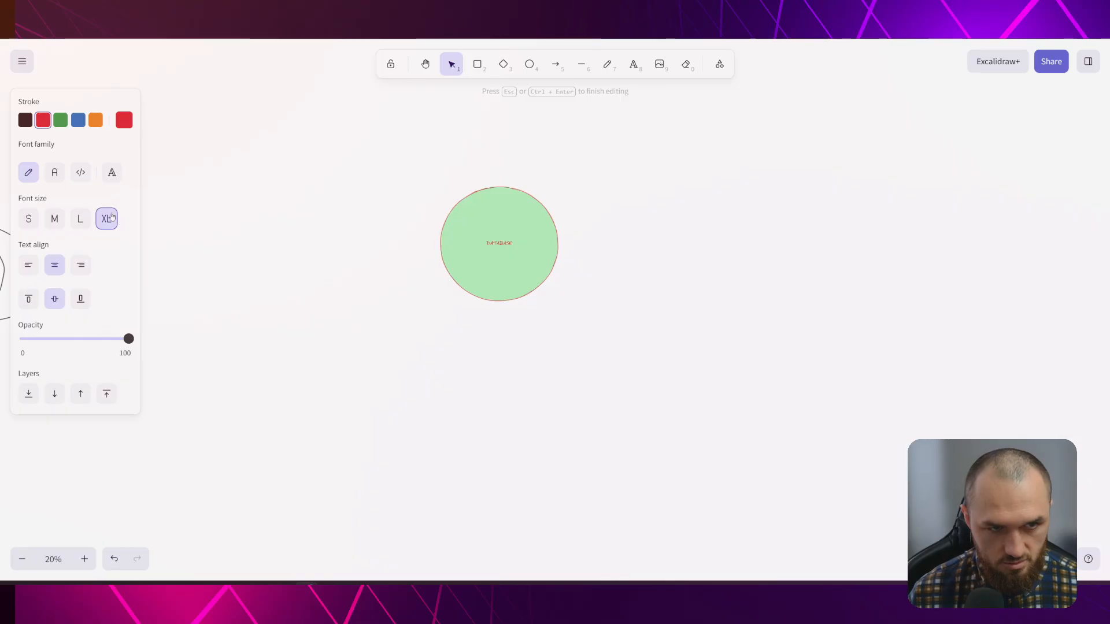
click(29, 125)
click(591, 306)
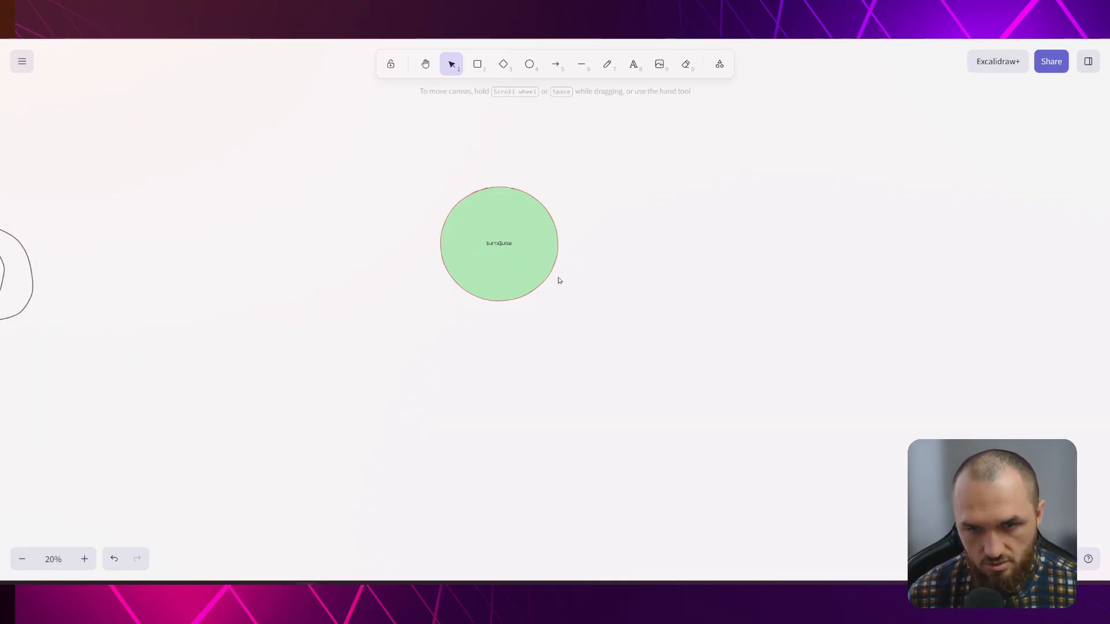
Shrink the DATABASE circle and move it toward the canvas centre
scroll(527, 267, up, 5)
click(491, 266)
drag(652, 398, 448, 218)
drag(395, 182, 481, 341)
click(533, 377)
click(501, 343)
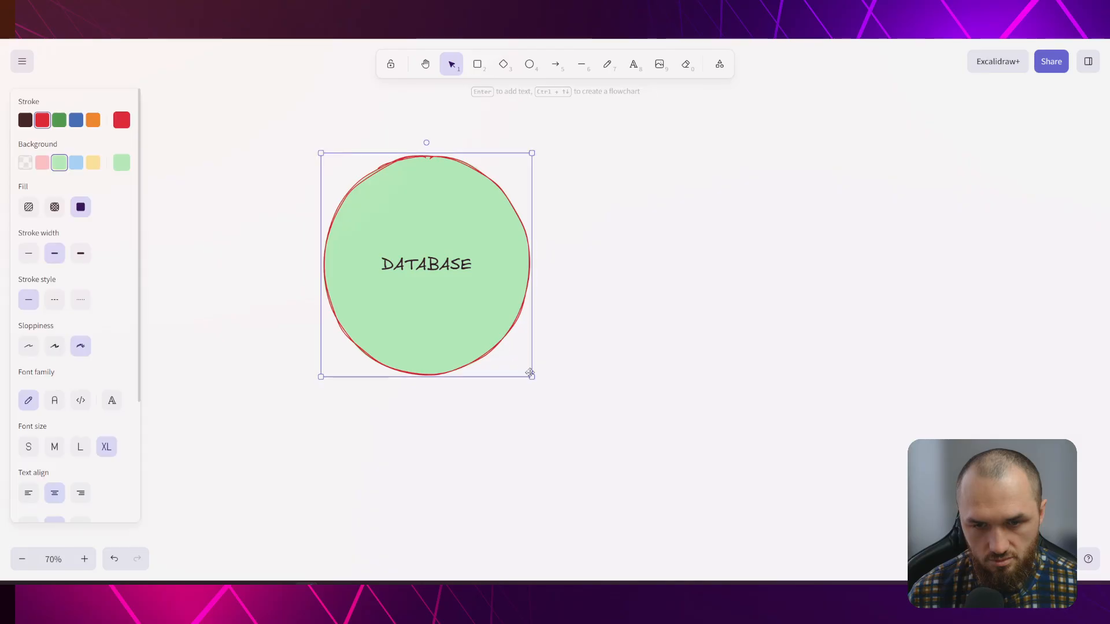
drag(531, 375, 493, 296)
click(591, 315)
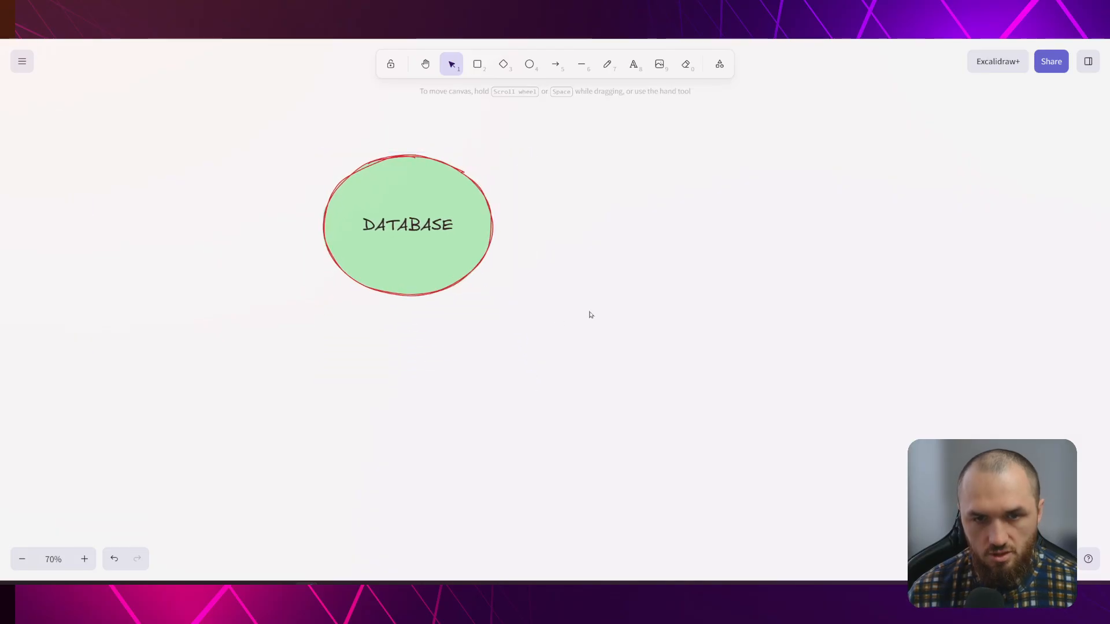
drag(411, 204, 488, 237)
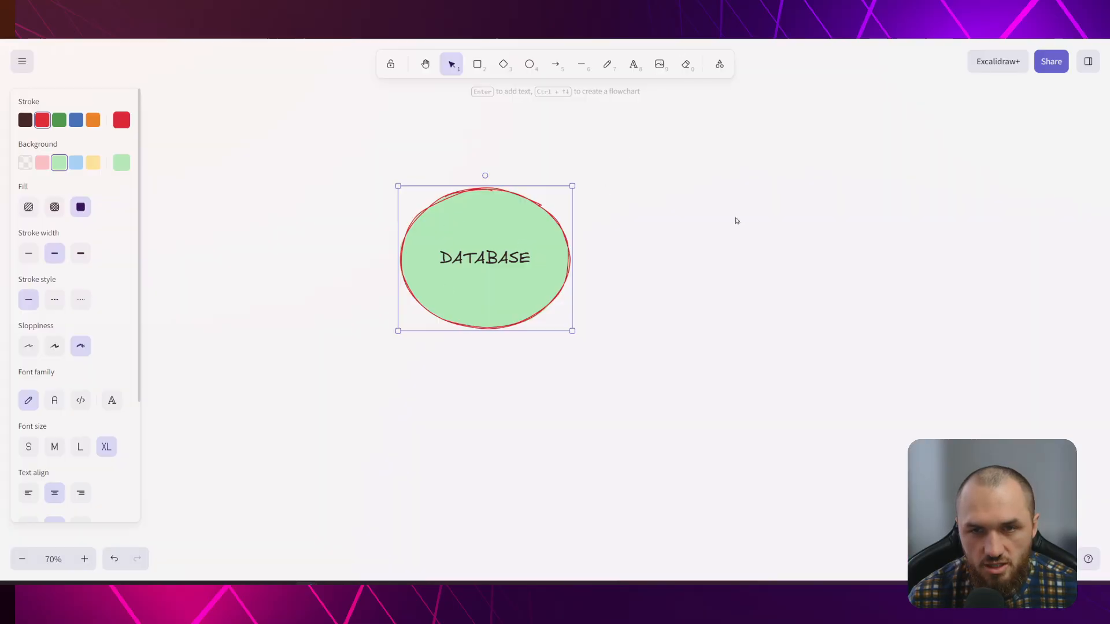
click(372, 303)
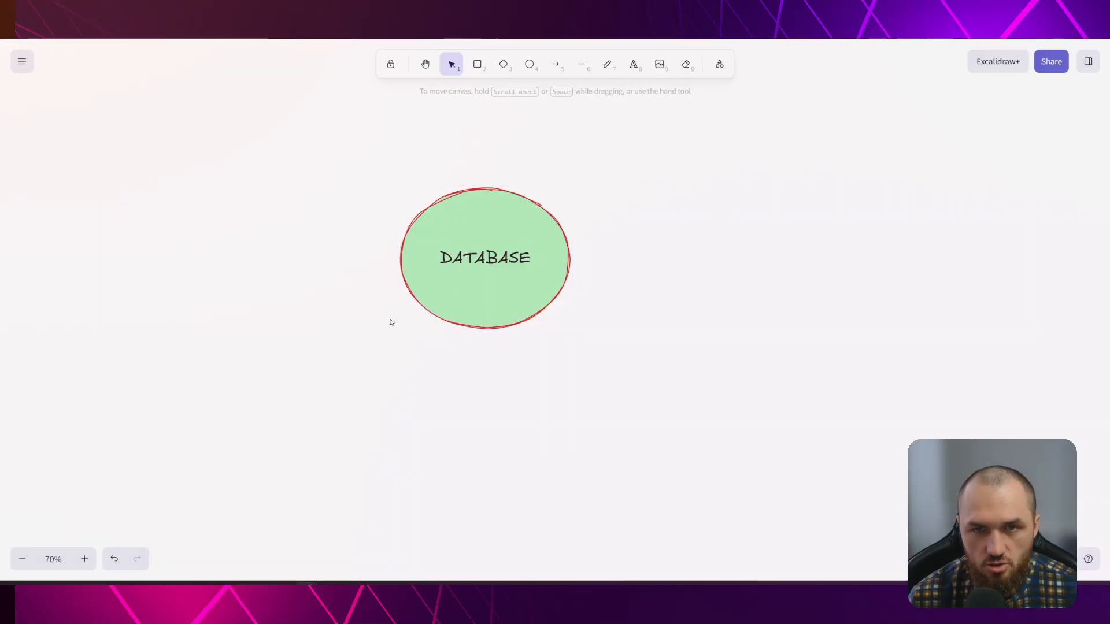
Draw a blue box labelled 'n8n IN rENDER' to the left of DATABASE
key(r)
drag(191, 208, 347, 318)
click(76, 163)
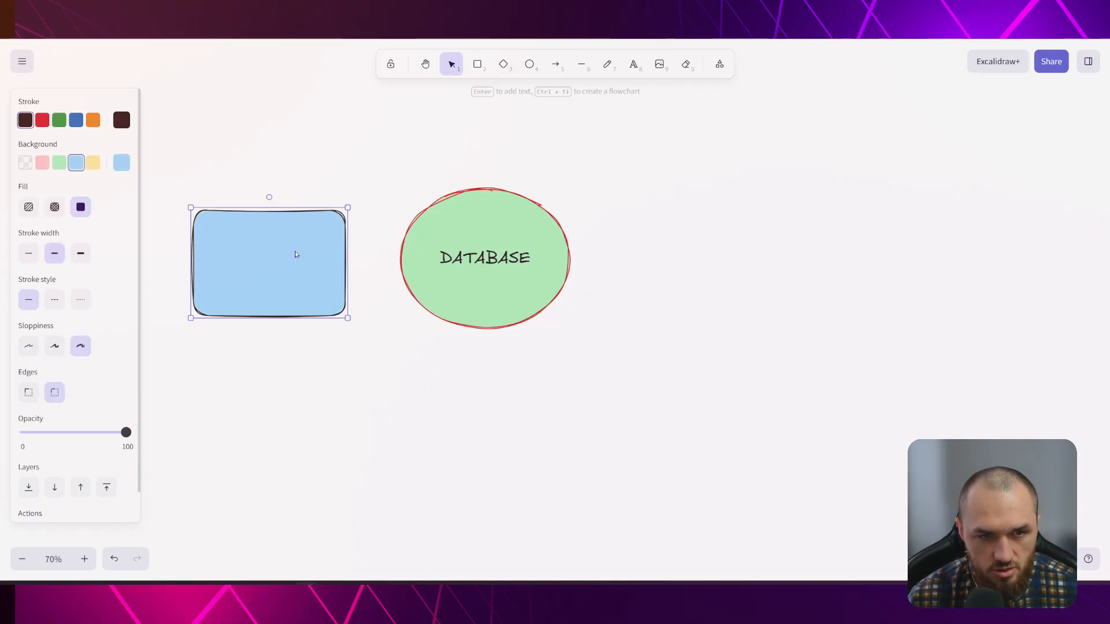
double_click(293, 255)
text(n8n)
key(BackSpace)
key(BackSpace)
text(8n)
key(BackSpace)
text(n IN rENDER)
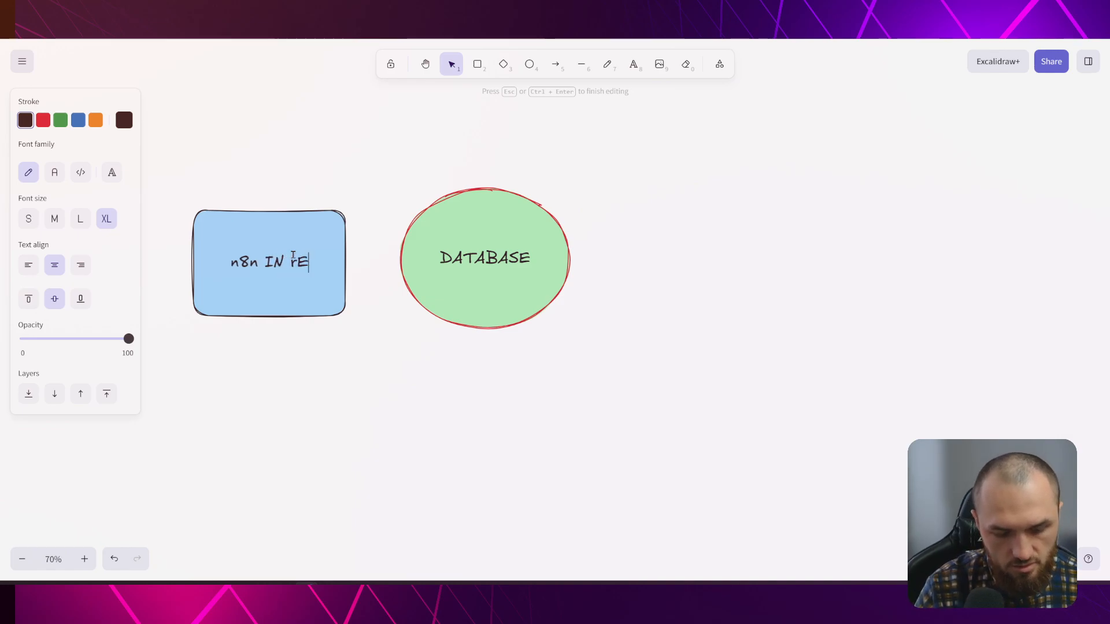
click(354, 201)
mouse_move(300, 241)
mouse_down()
mouse_move(255, 237)
mouse_move(391, 254)
mouse_up()
Link the box and DATABASE with arrows labelled WRITE and rEAD
click(556, 65)
double_click(390, 256)
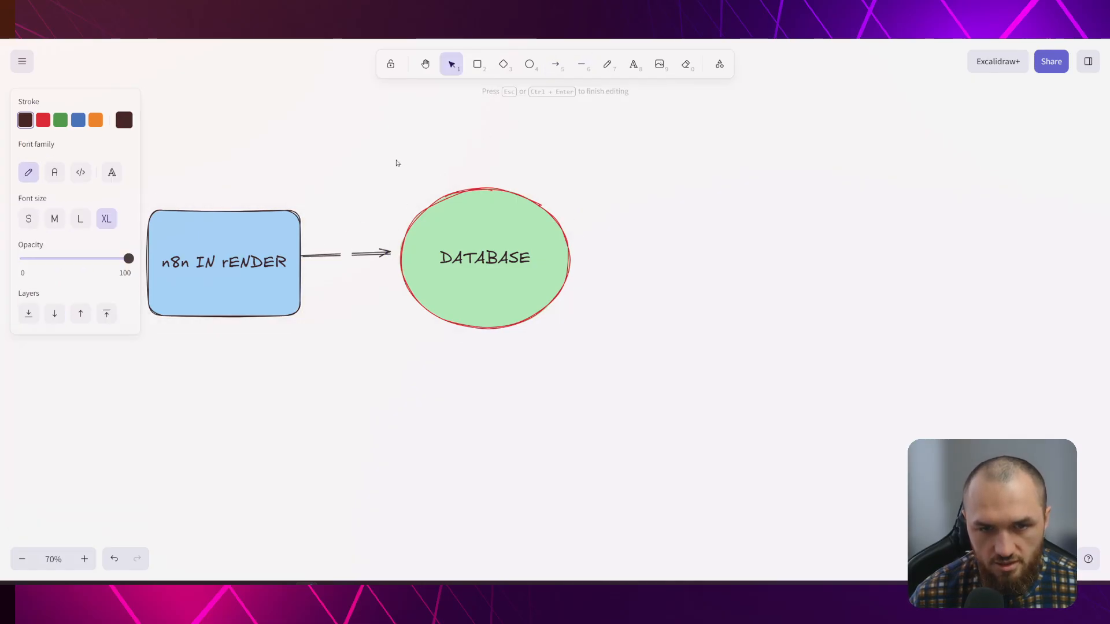
text(WRITE)
click(396, 163)
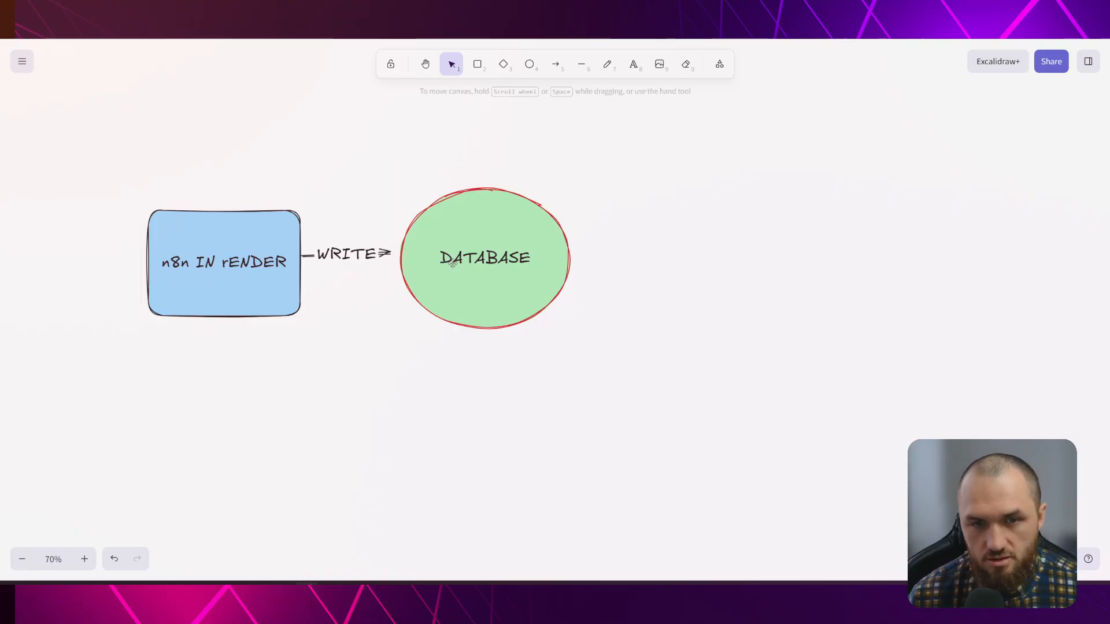
click(556, 64)
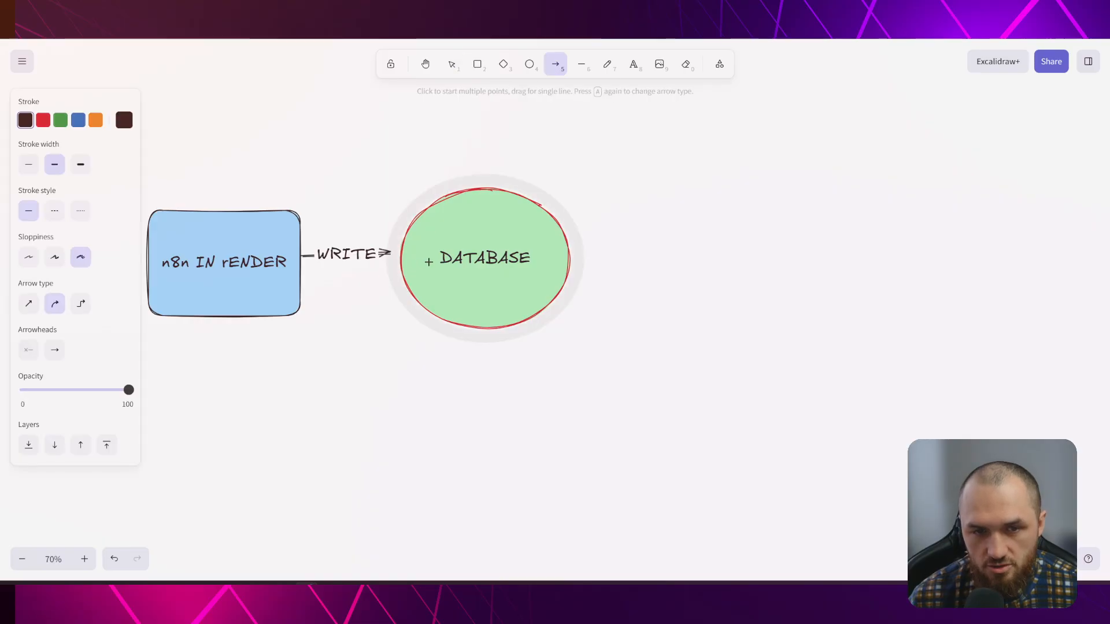
drag(396, 283, 302, 292)
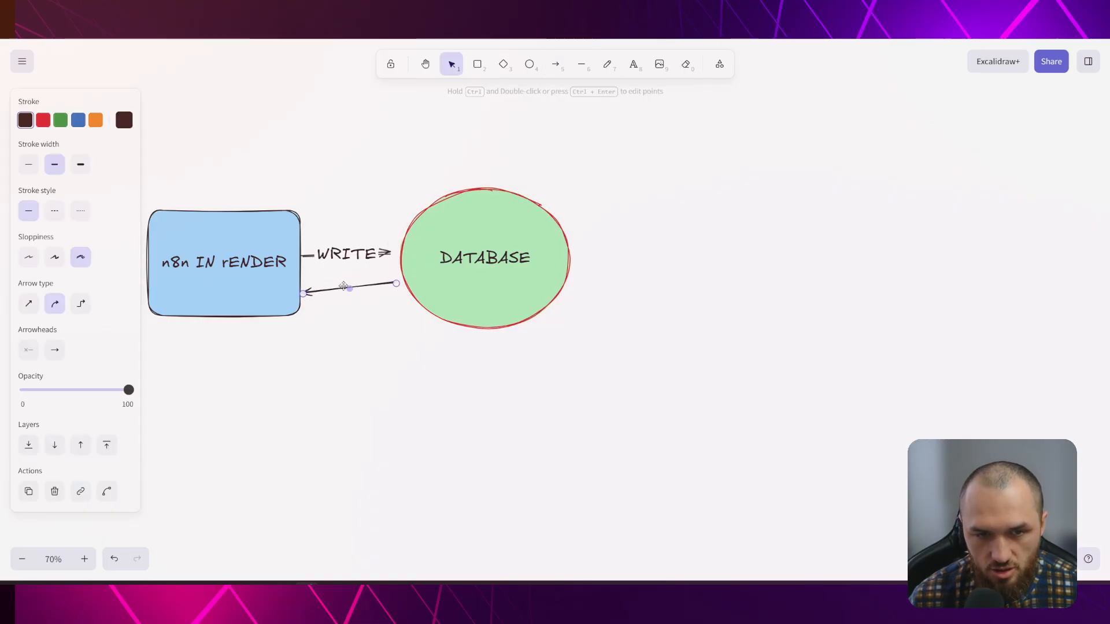
double_click(348, 288)
text(read)
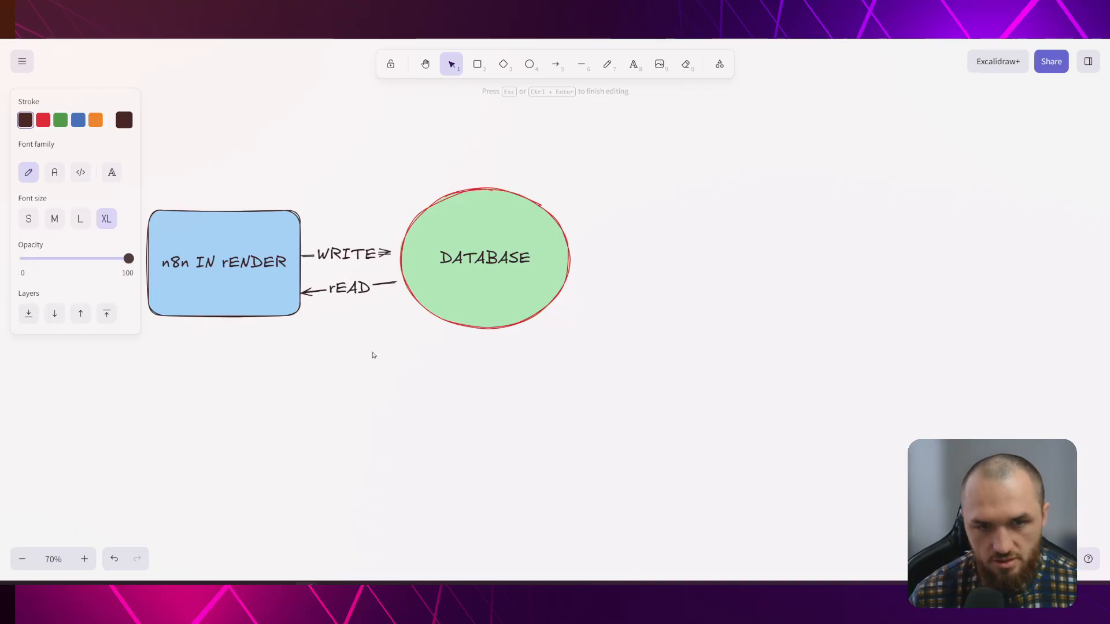
click(370, 344)
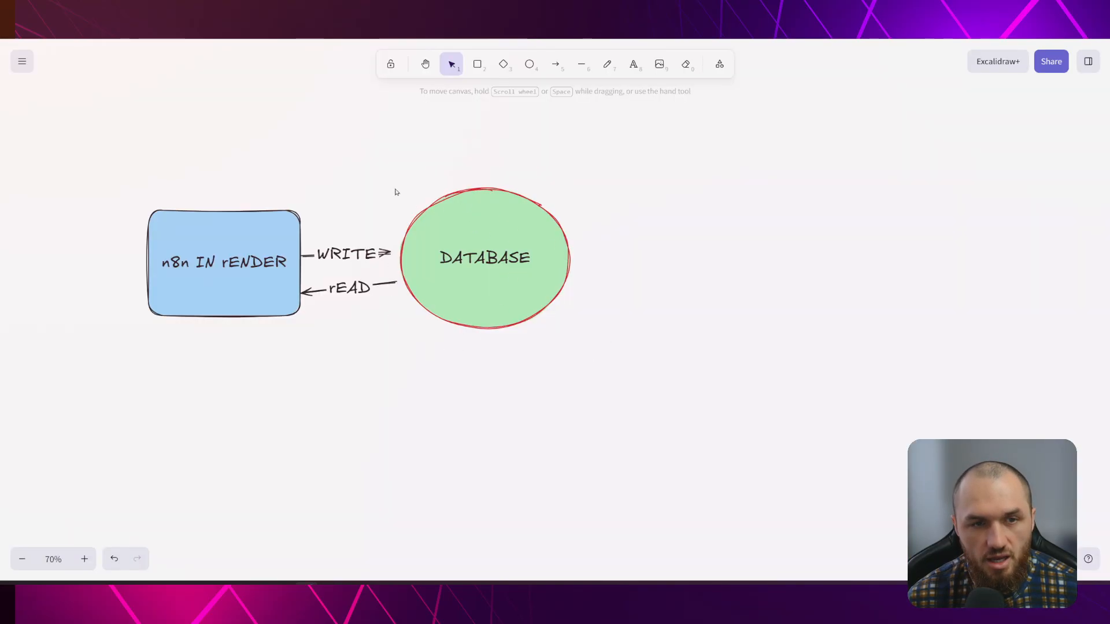
Move 'n8n IN rENDER' to the top-left and add a box labelled 'N8N HOSTINGER' below
drag(229, 275, 238, 141)
click(476, 69)
mouse_move(171, 288)
mouse_down()
mouse_move(290, 386)
mouse_move(302, 376)
mouse_up()
double_click(232, 327)
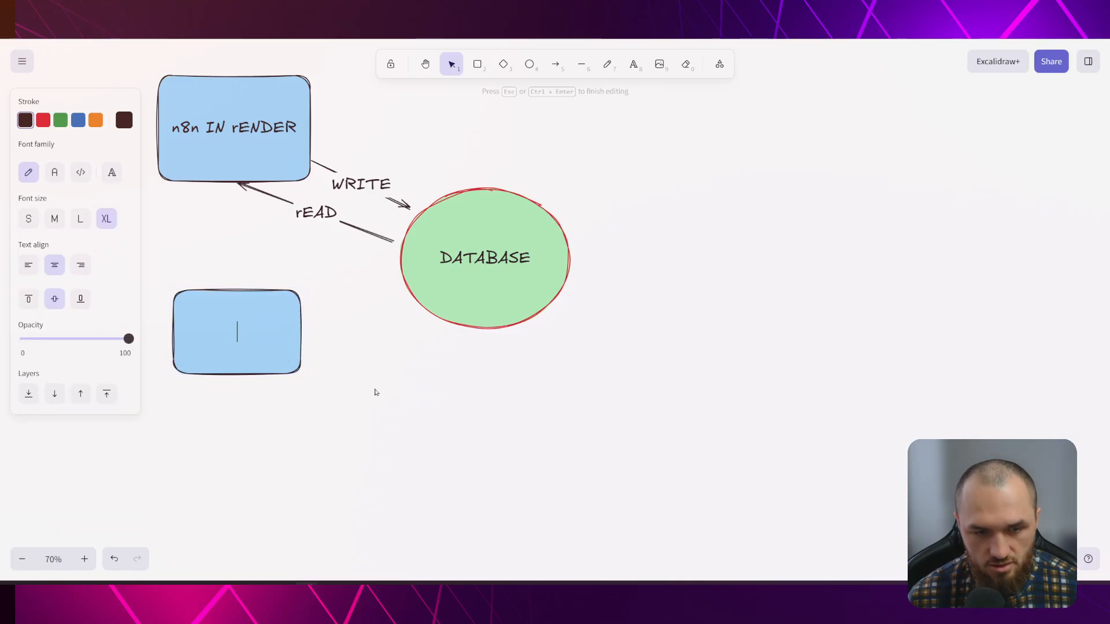
text(N8N HOSTING)
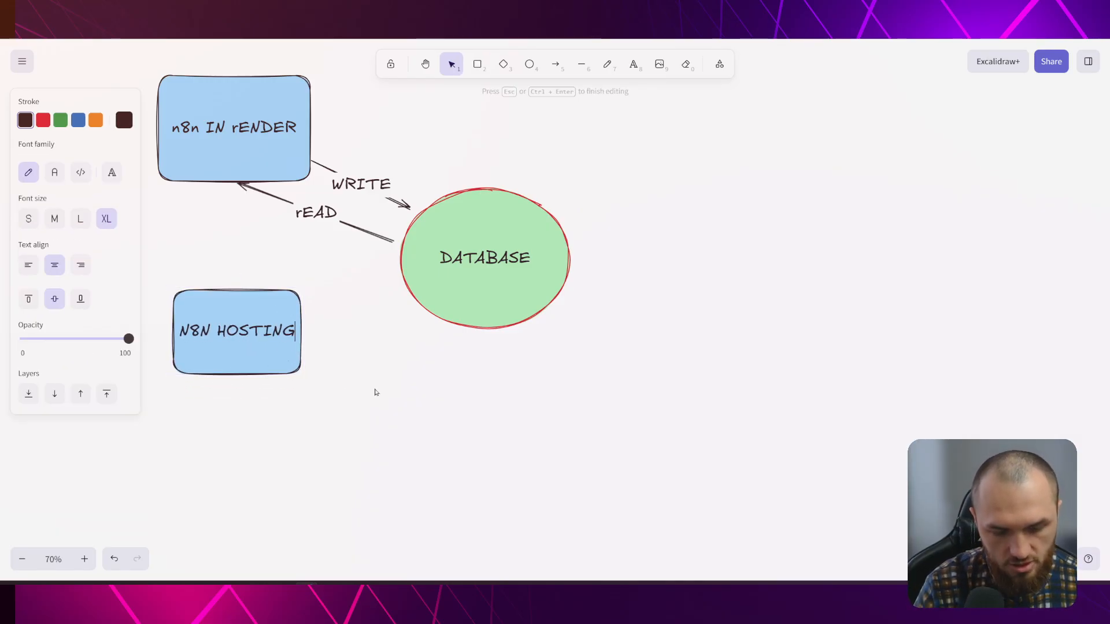
text(ER)
click(375, 392)
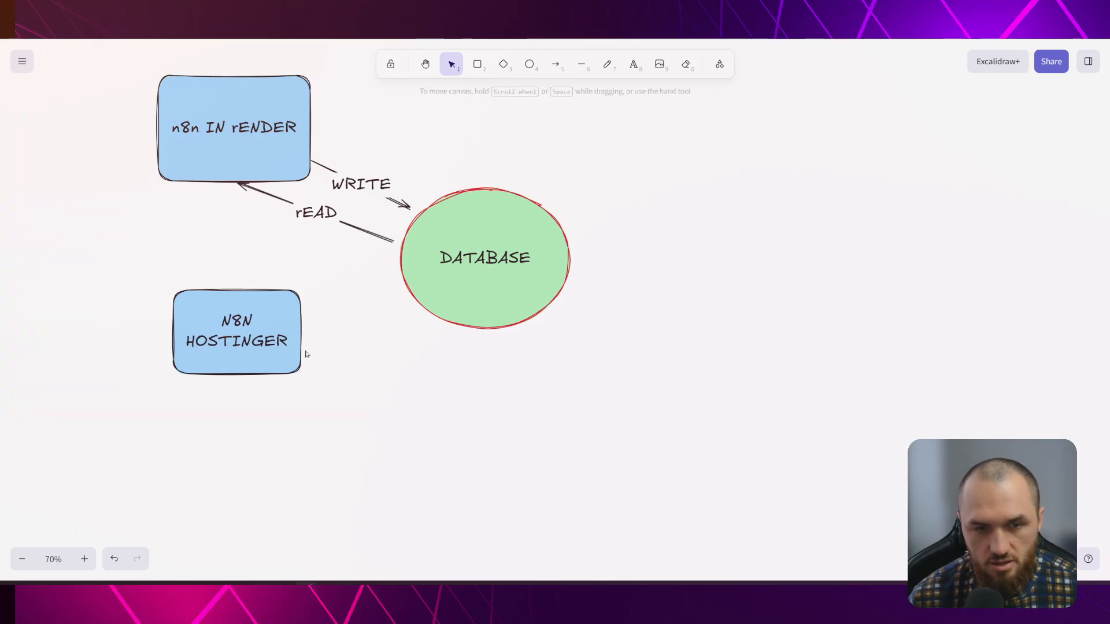
Connect N8N HOSTINGER and DATABASE with two arrows and adjust the DATABASE circle's position
click(555, 64)
mouse_move(305, 322)
mouse_down()
mouse_move(402, 283)
mouse_move(288, 355)
mouse_move(312, 346)
mouse_up()
key(a)
click(354, 373)
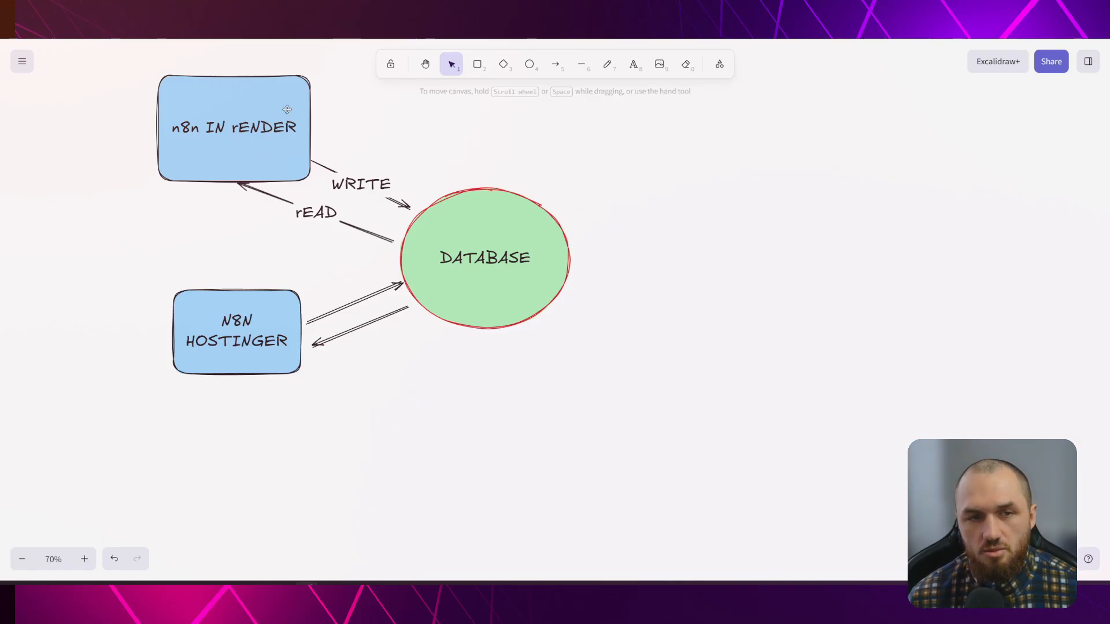
drag(126, 58, 378, 226)
click(745, 161)
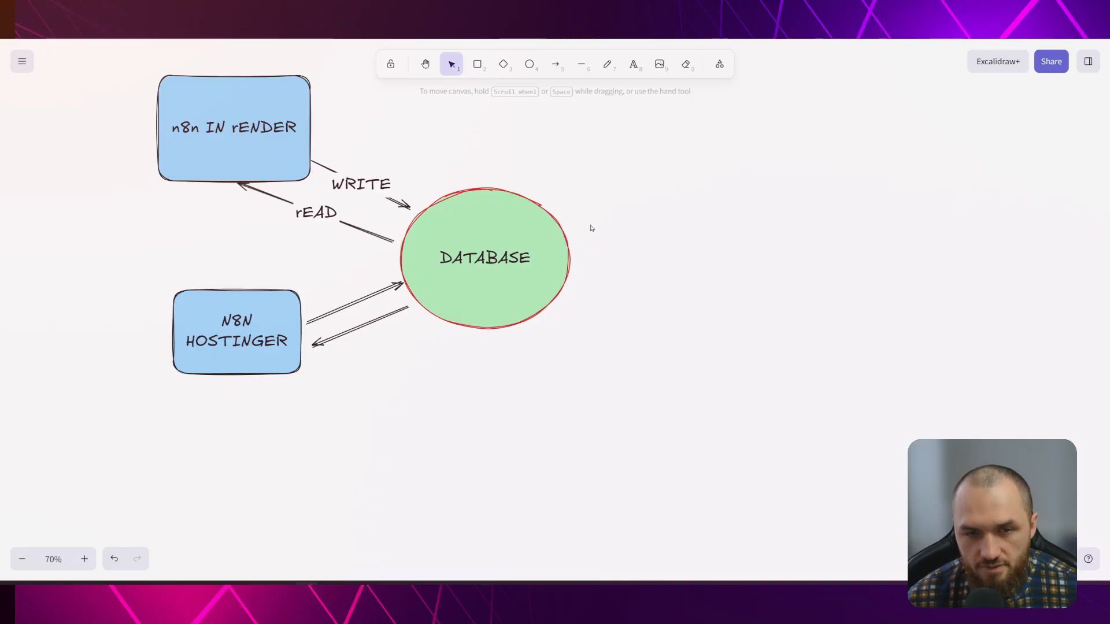
drag(511, 206, 487, 198)
click(636, 191)
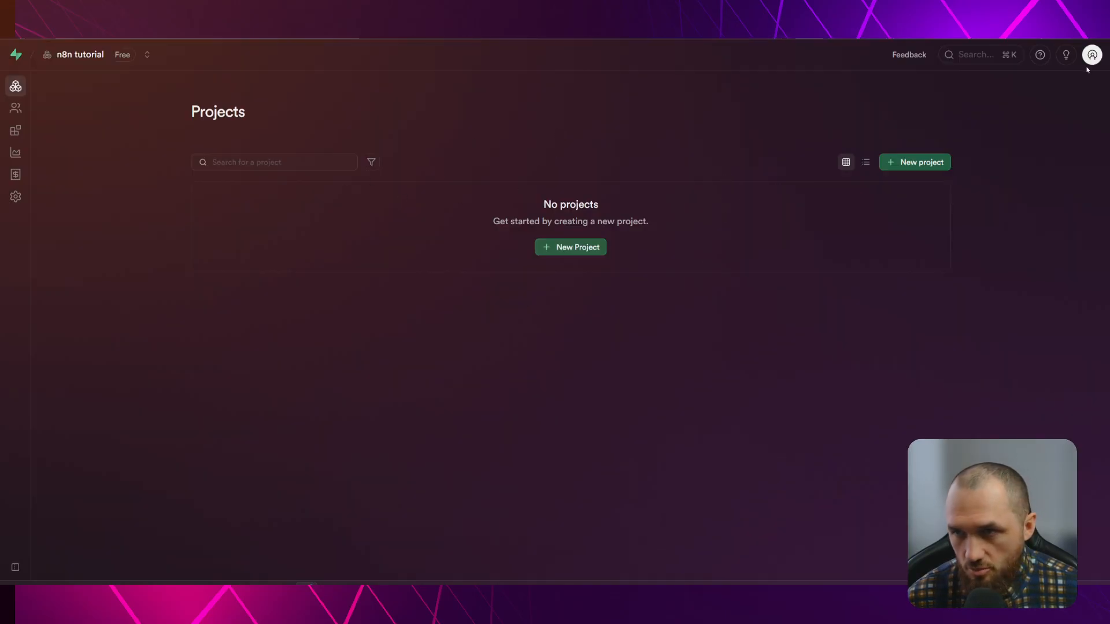
click(1091, 56)
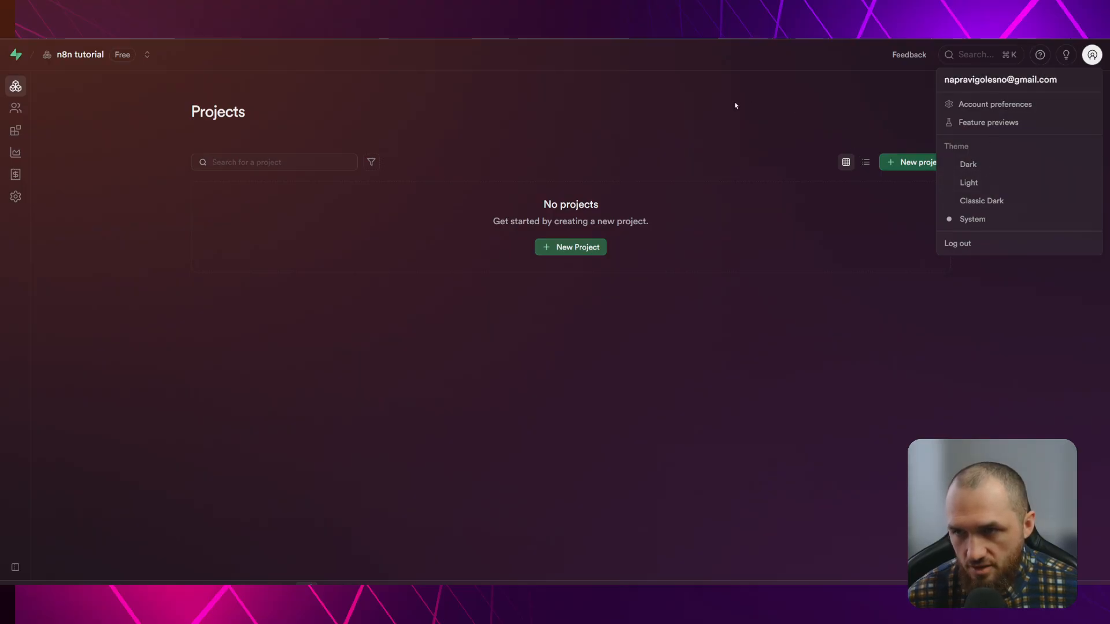
click(977, 104)
scroll(578, 260, down, 8)
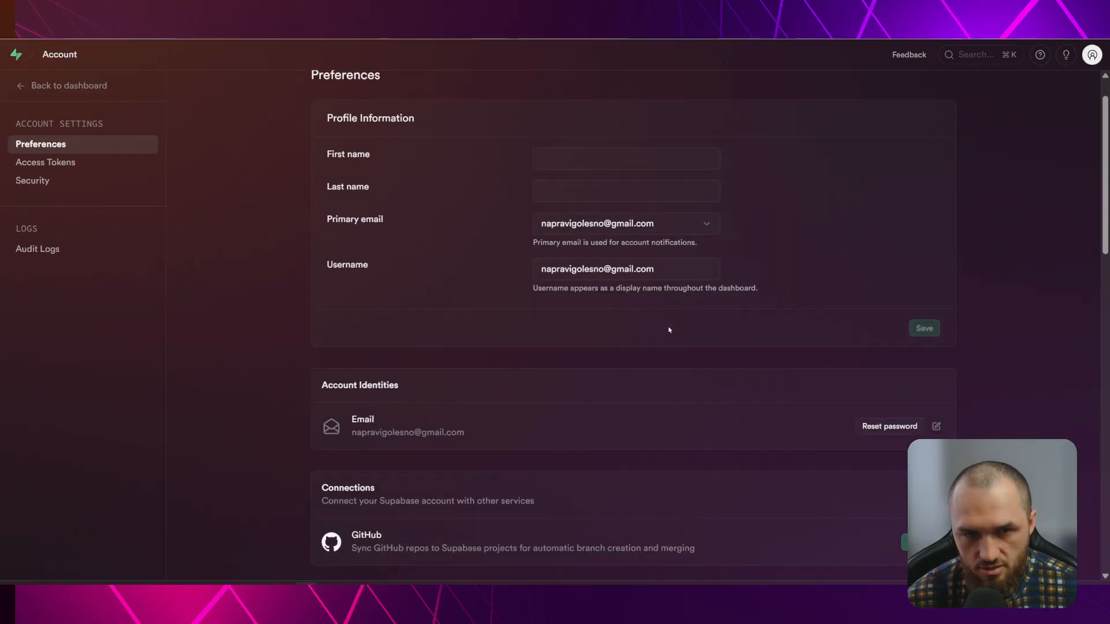
scroll(630, 316, down, 5)
scroll(619, 330, up, 10)
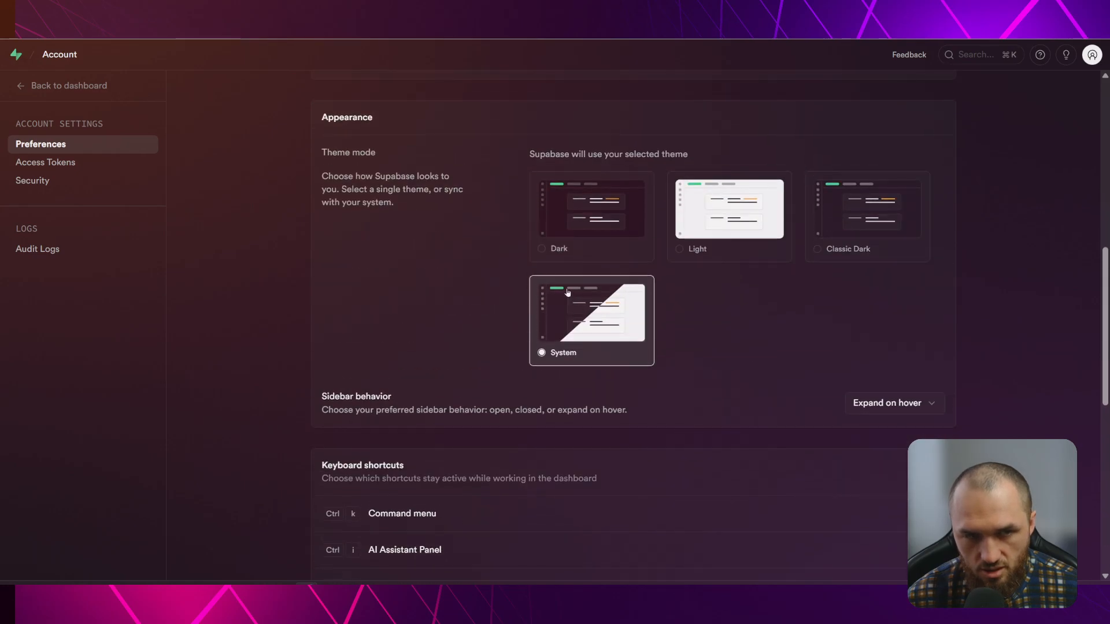
click(64, 85)
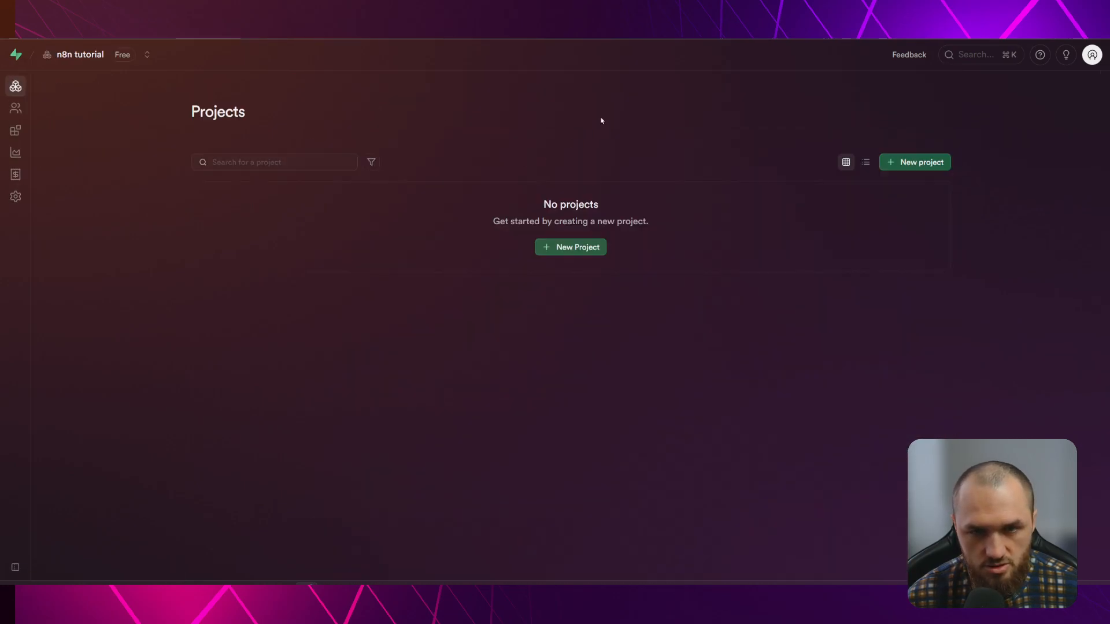
Name the new Supabase project N8NTEST and enter a strong database password
click(558, 248)
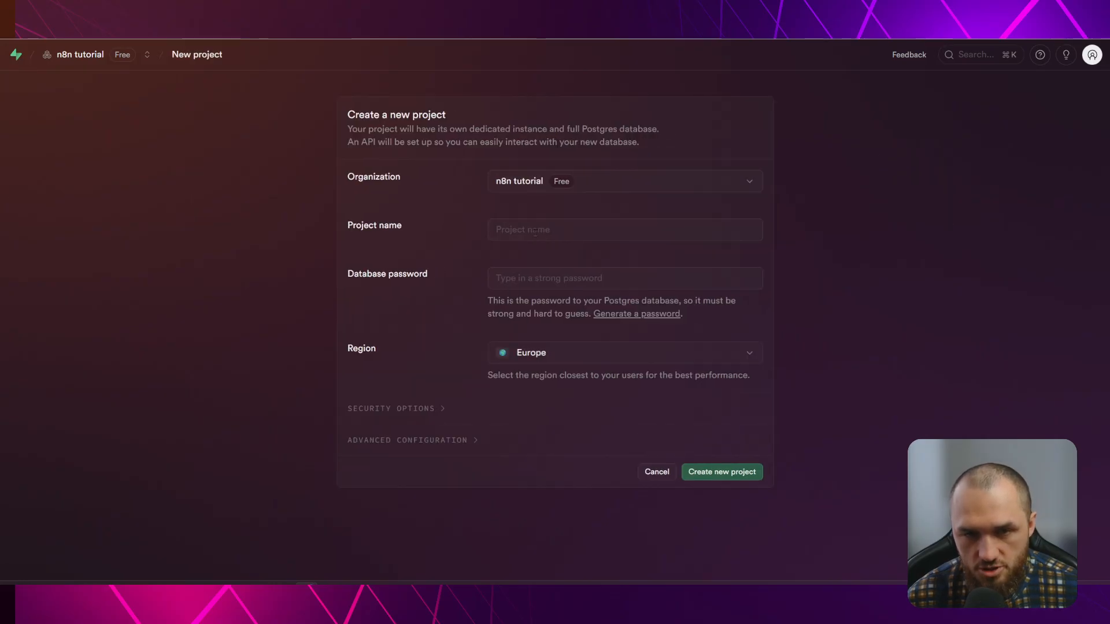
click(493, 226)
text(N8NTEST)
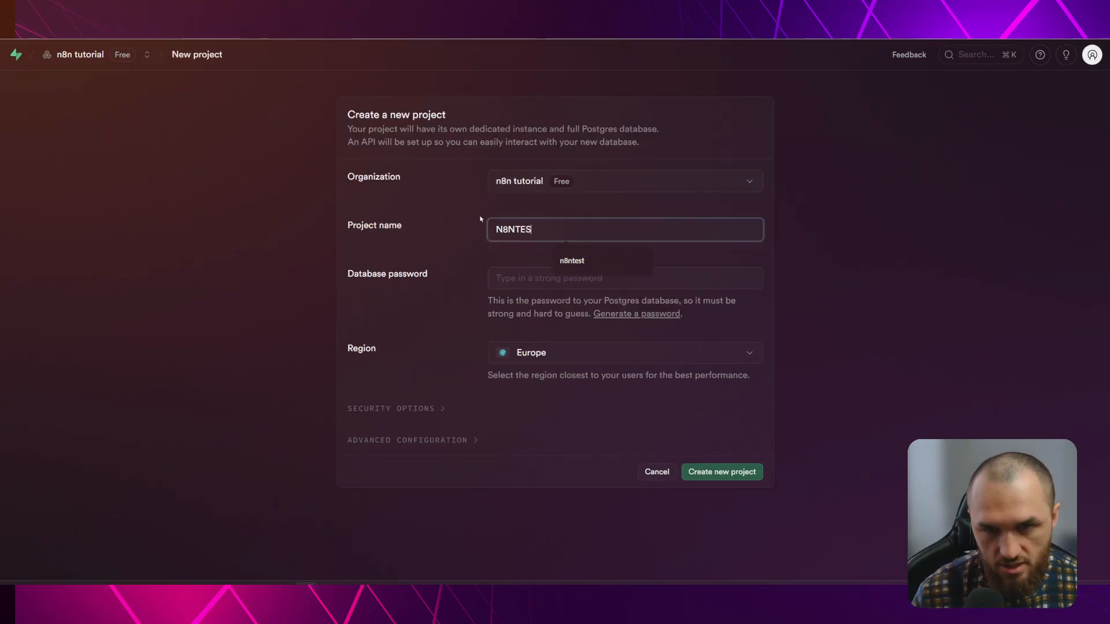
click(507, 275)
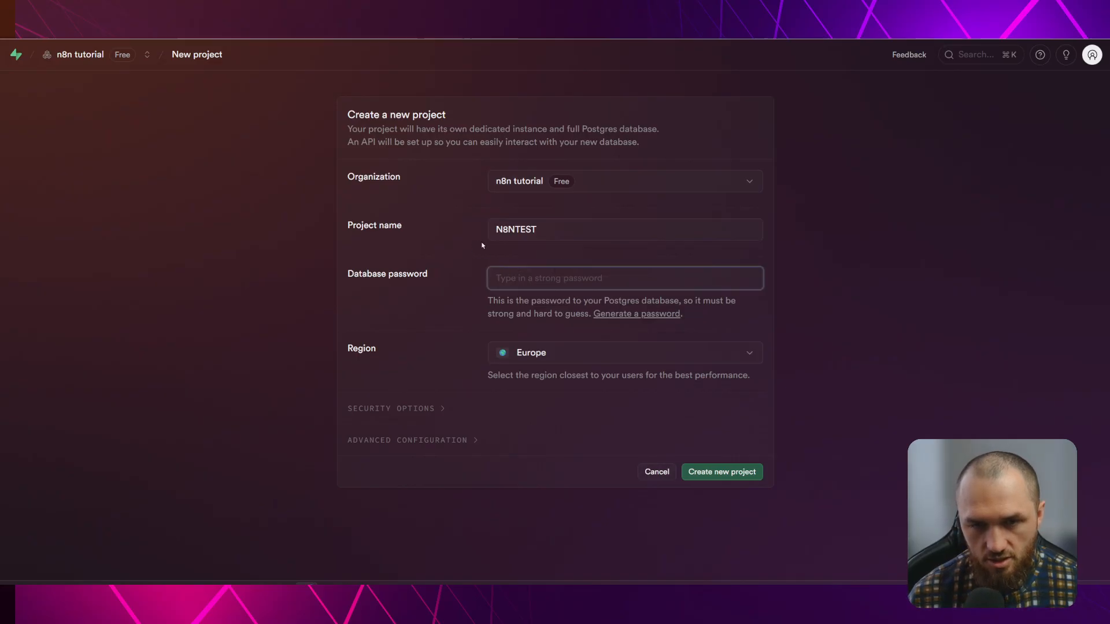
text(********)
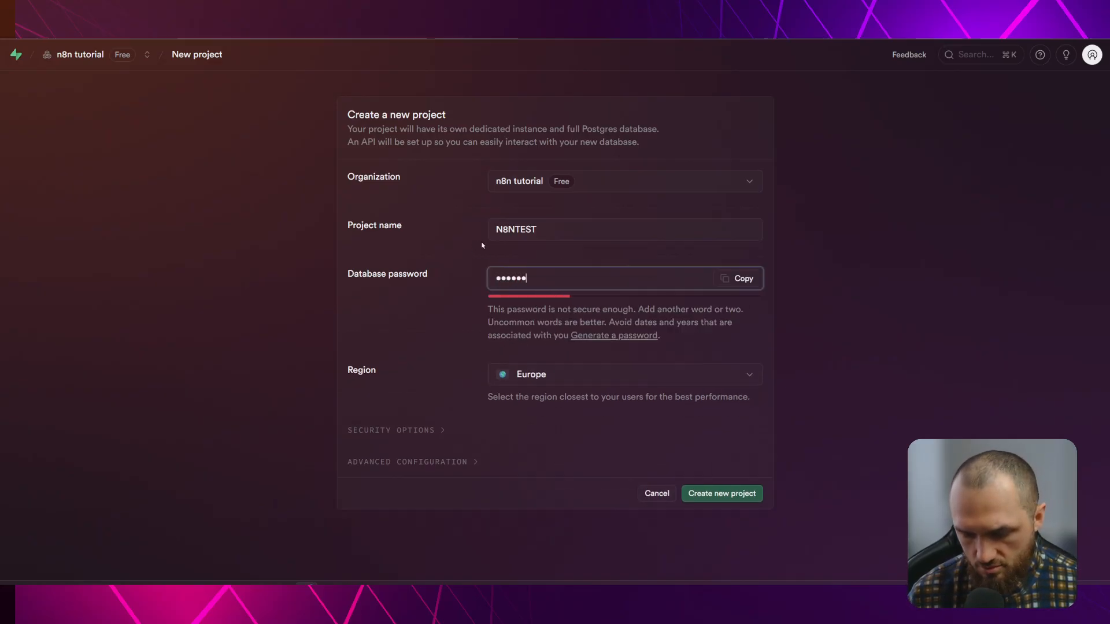
text(****)
click(414, 339)
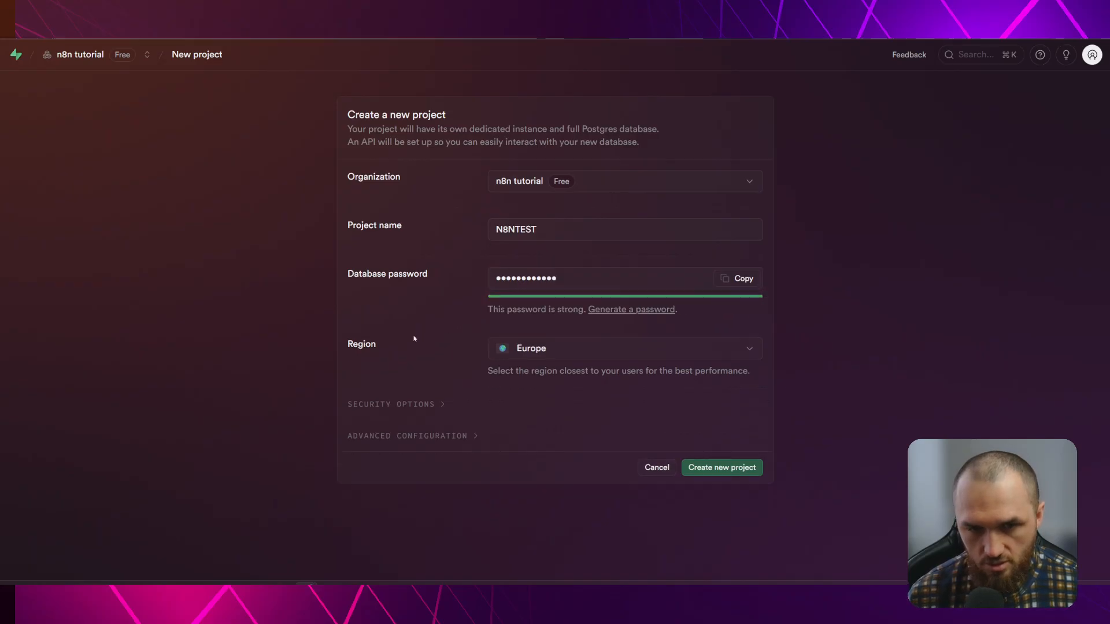
click(609, 281)
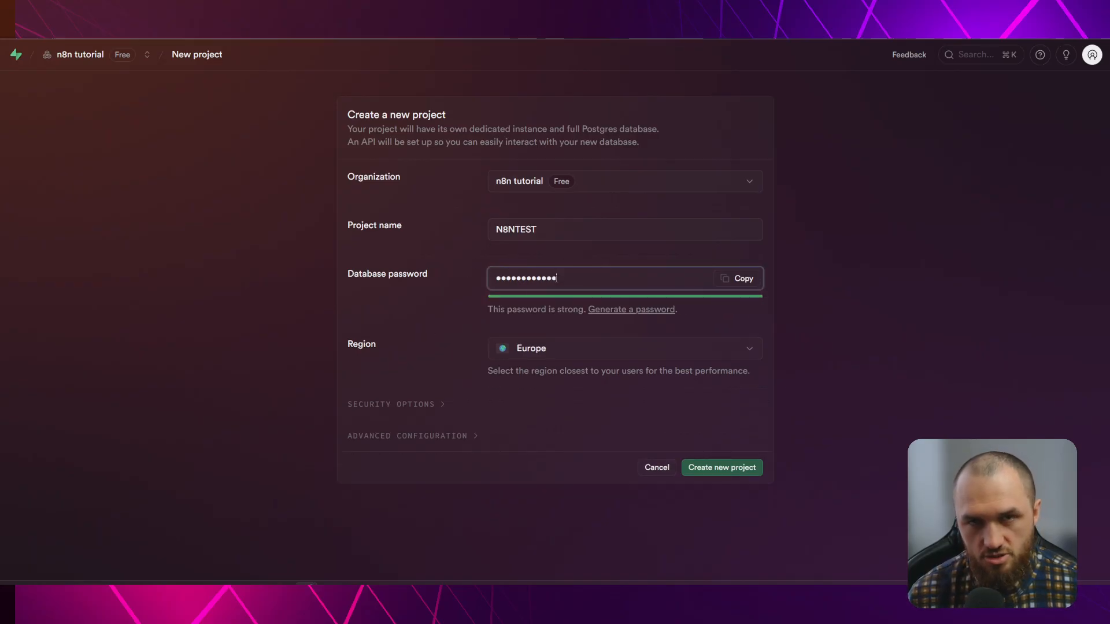
Choose West Europe (London) as the region and create the project
click(575, 350)
scroll(600, 255, down, 2)
click(579, 278)
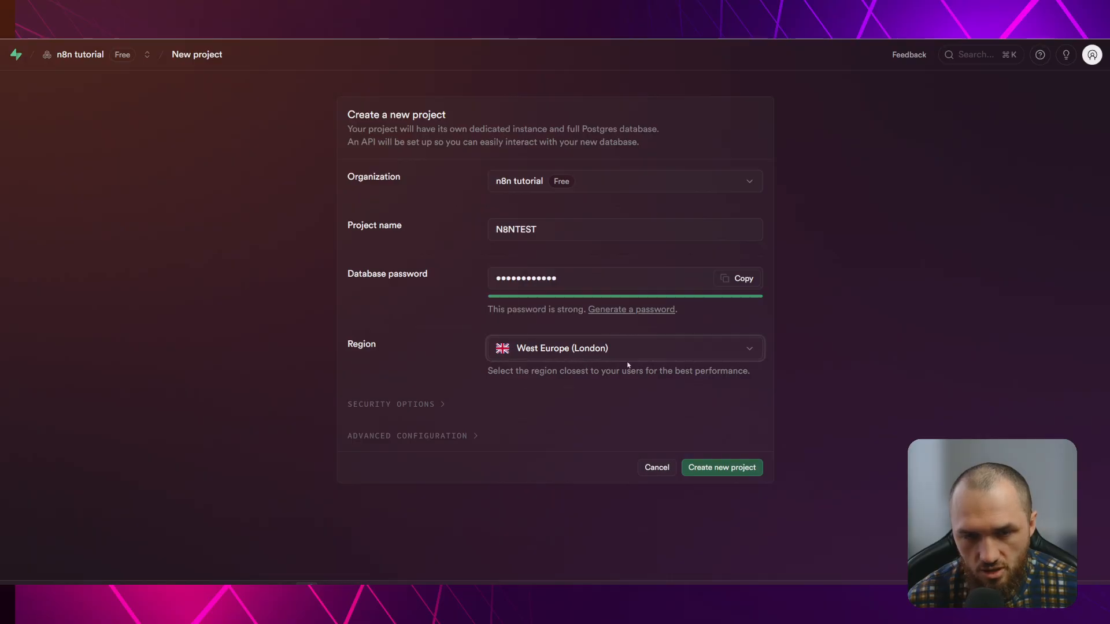
click(733, 467)
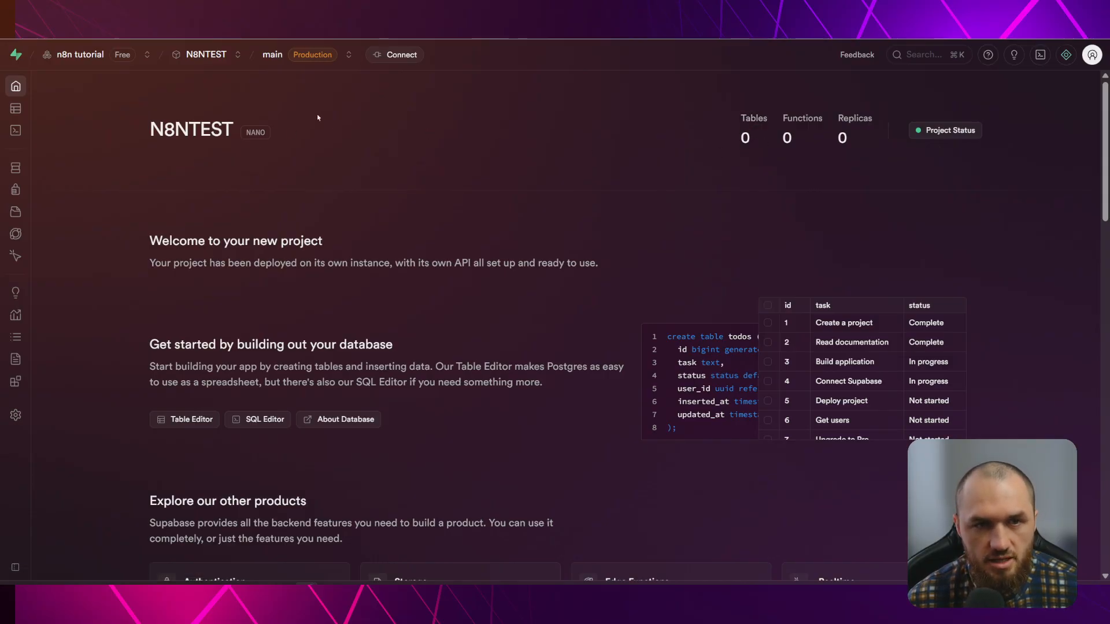
Show the N8NTEST connection details using the Transaction pooler method
click(393, 56)
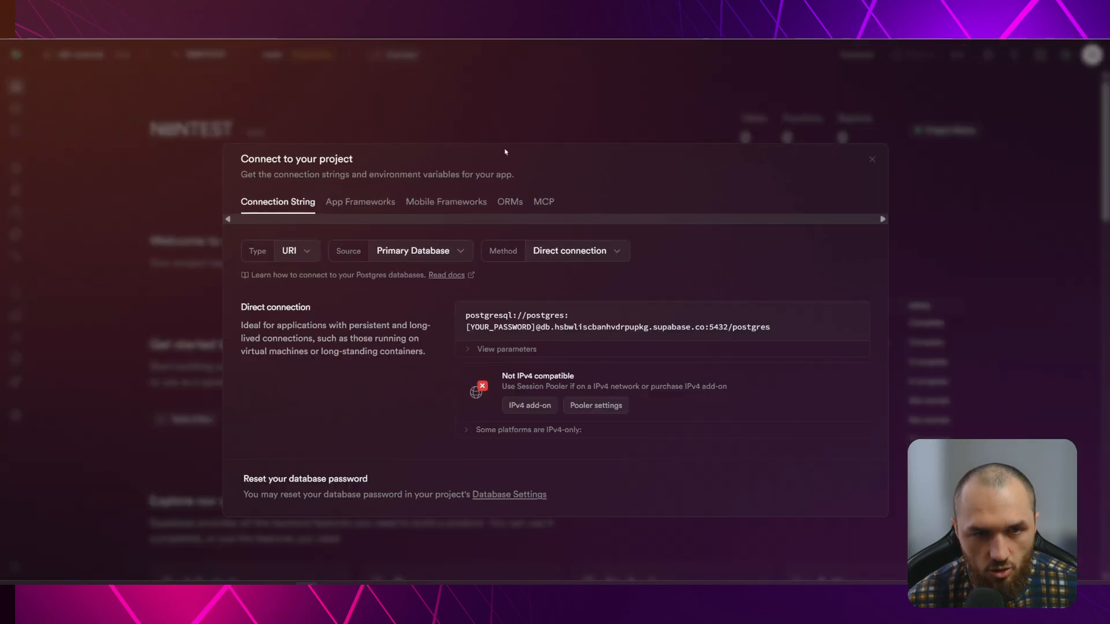
click(620, 250)
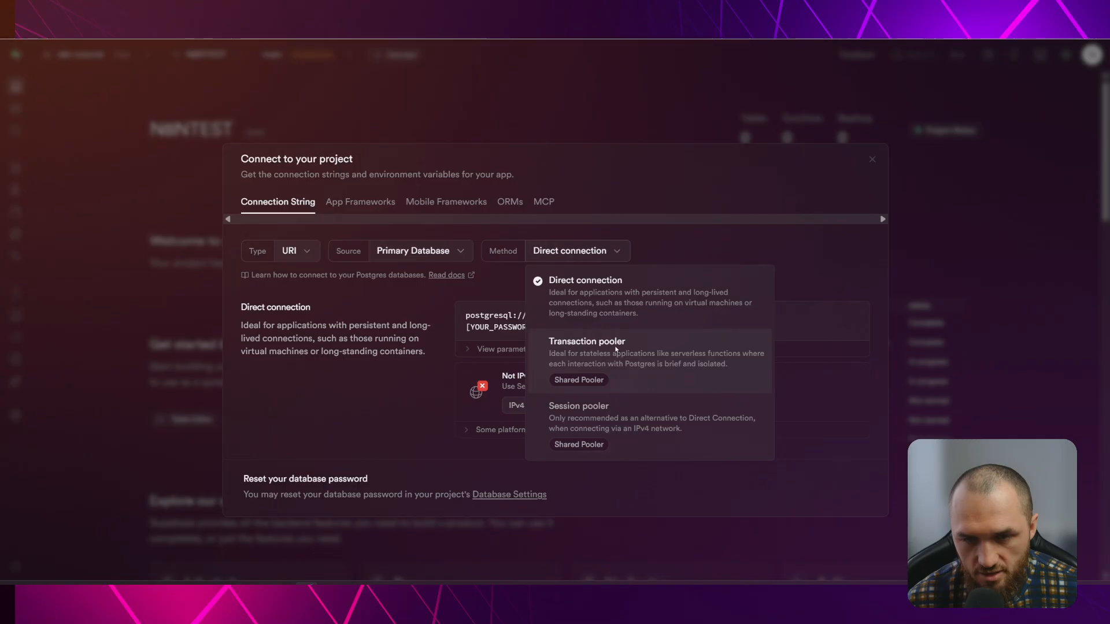
click(601, 350)
click(620, 251)
click(589, 307)
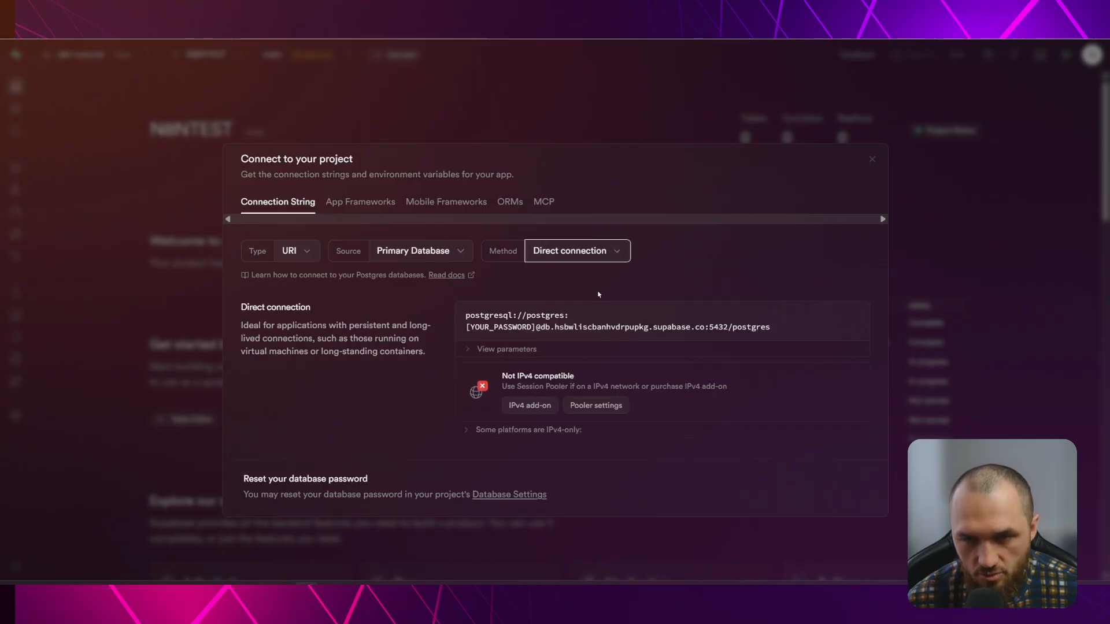
click(610, 258)
click(610, 345)
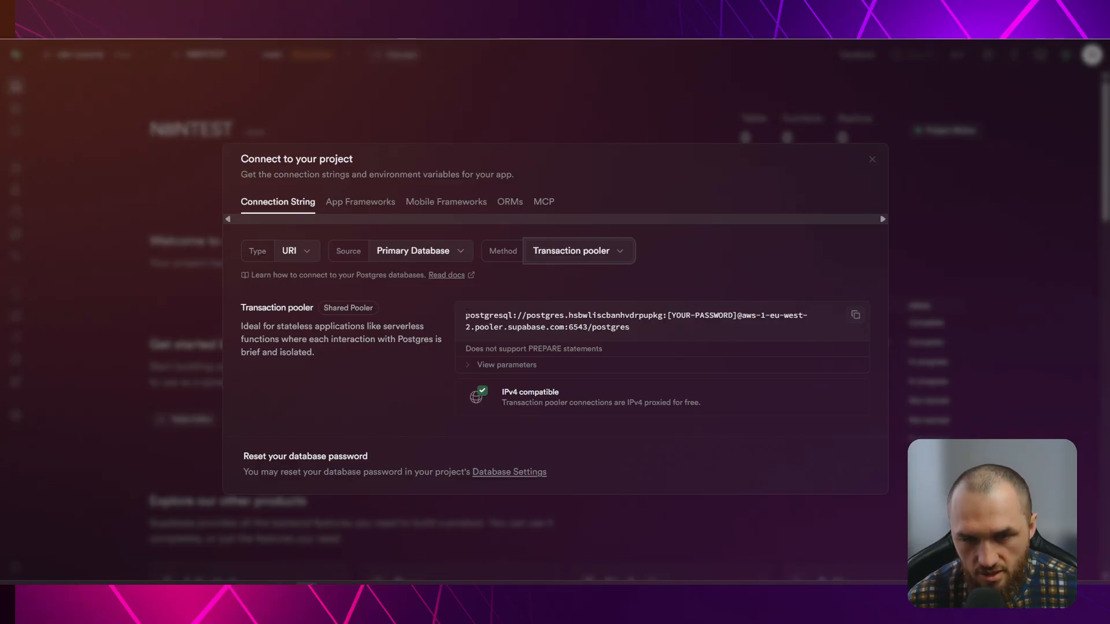
Copy the Transaction pooler connection string and start a new Render web service
triple_click(651, 324)
click(632, 326)
triple_click(619, 326)
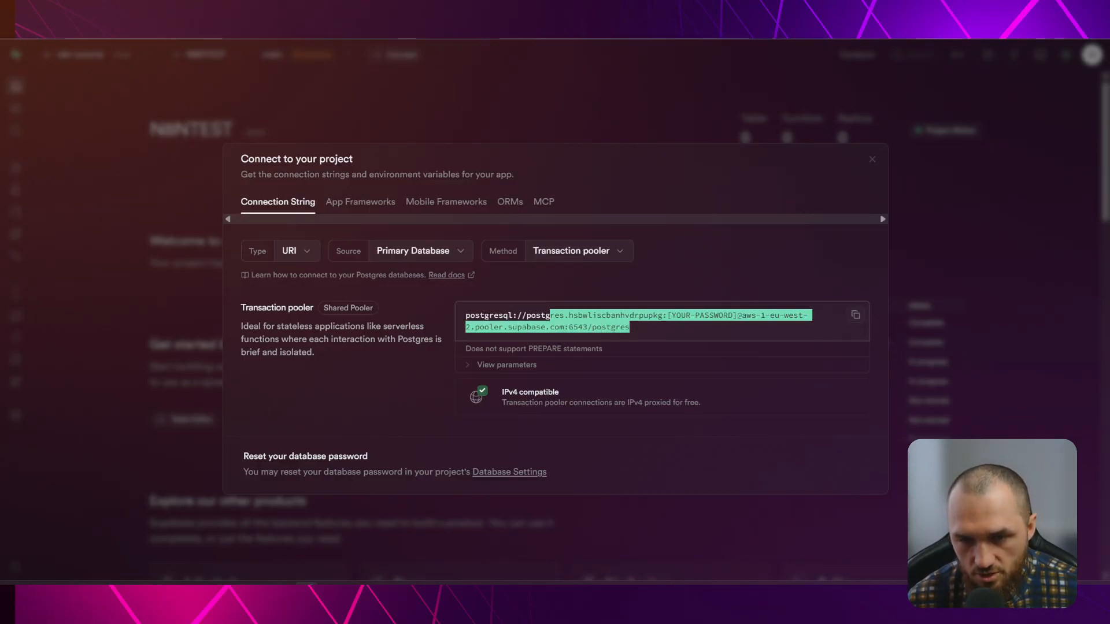
click(593, 302)
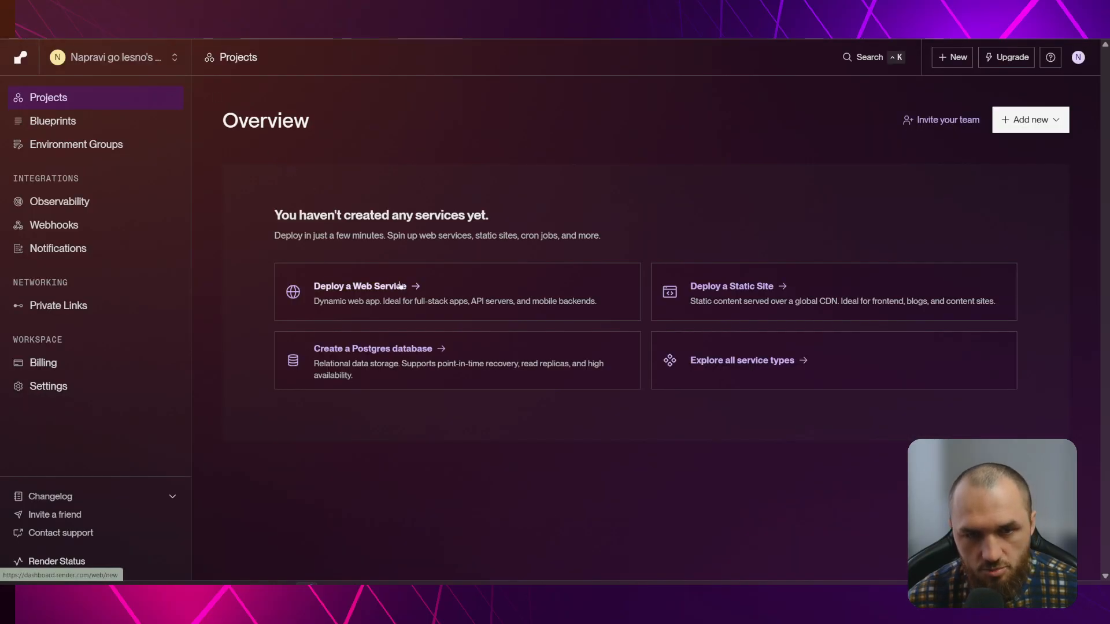
click(376, 291)
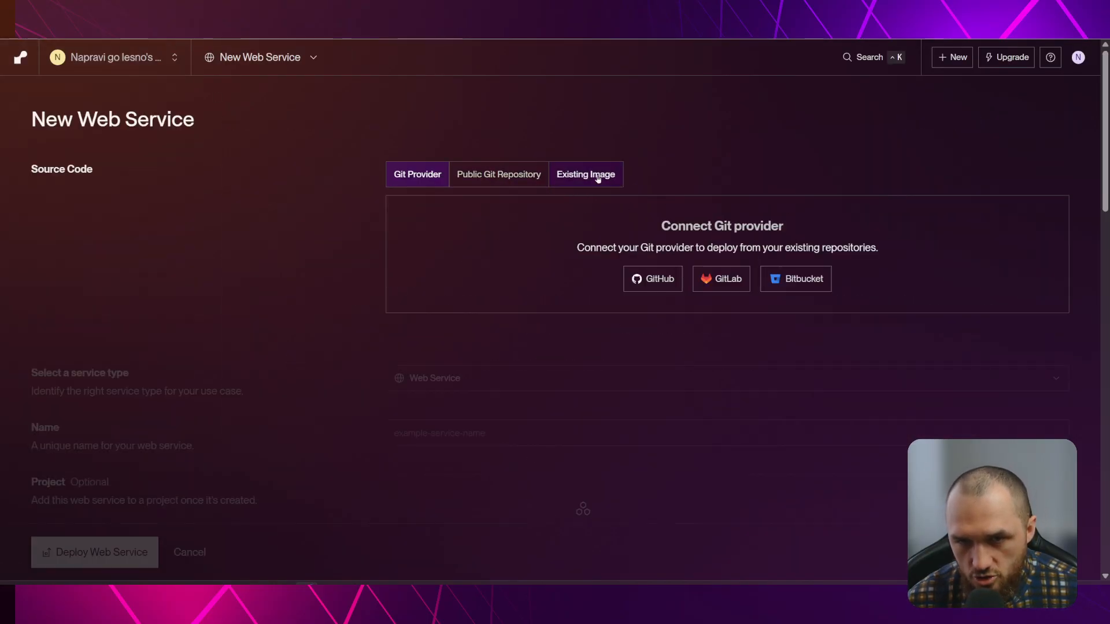
Deploy from the n8nio/n8n Docker image and name the service n8ntest
click(598, 179)
text(n8n)
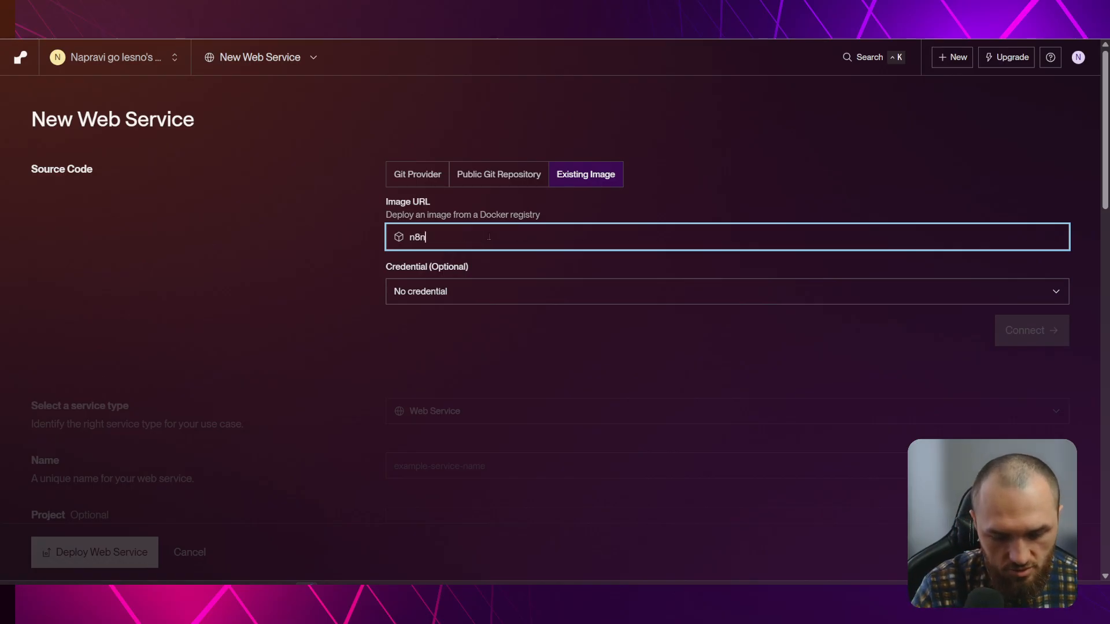
text(io/)
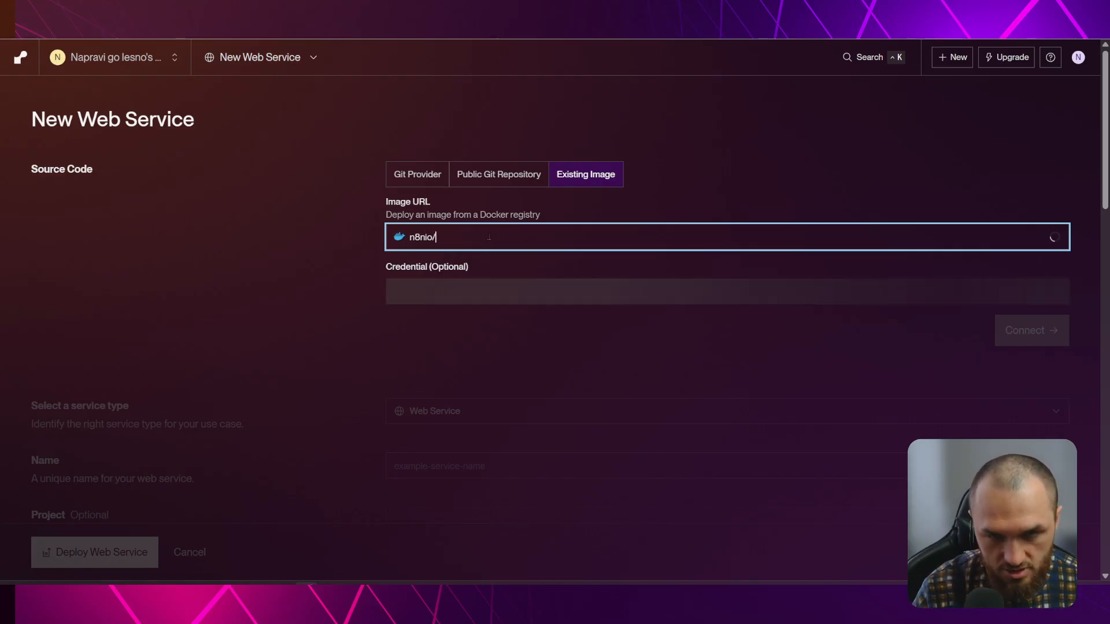
text(n8n)
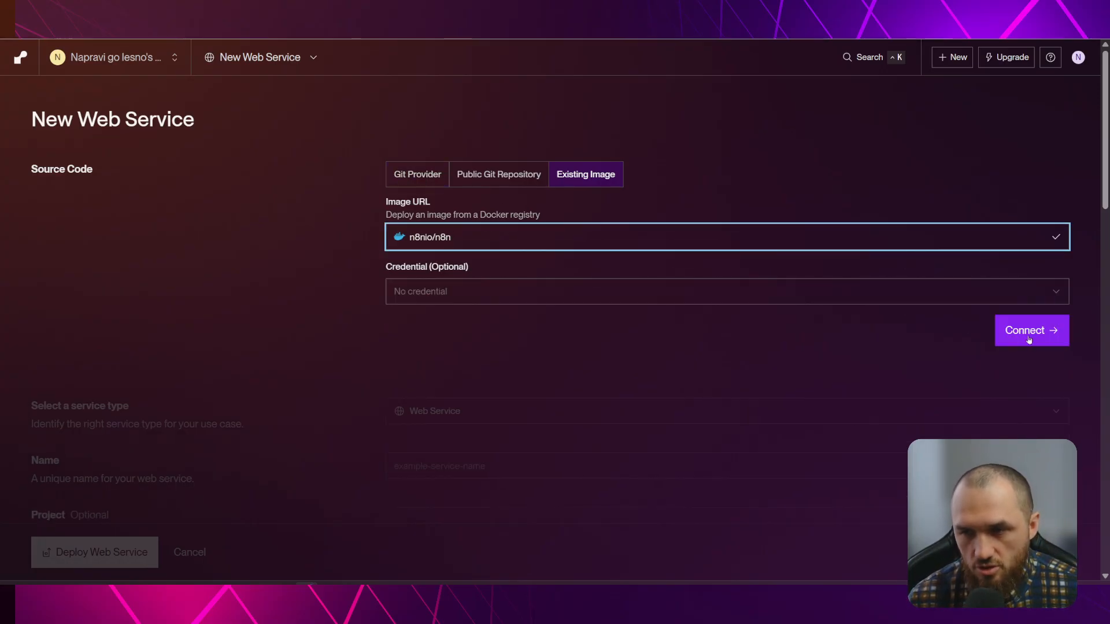
click(1039, 333)
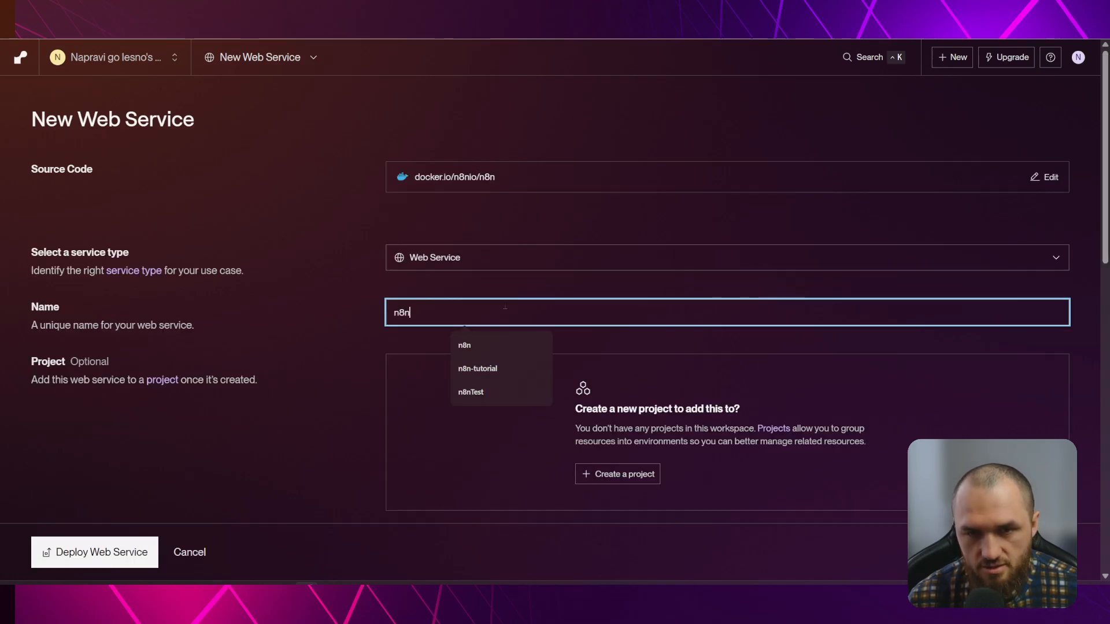
text(tes)
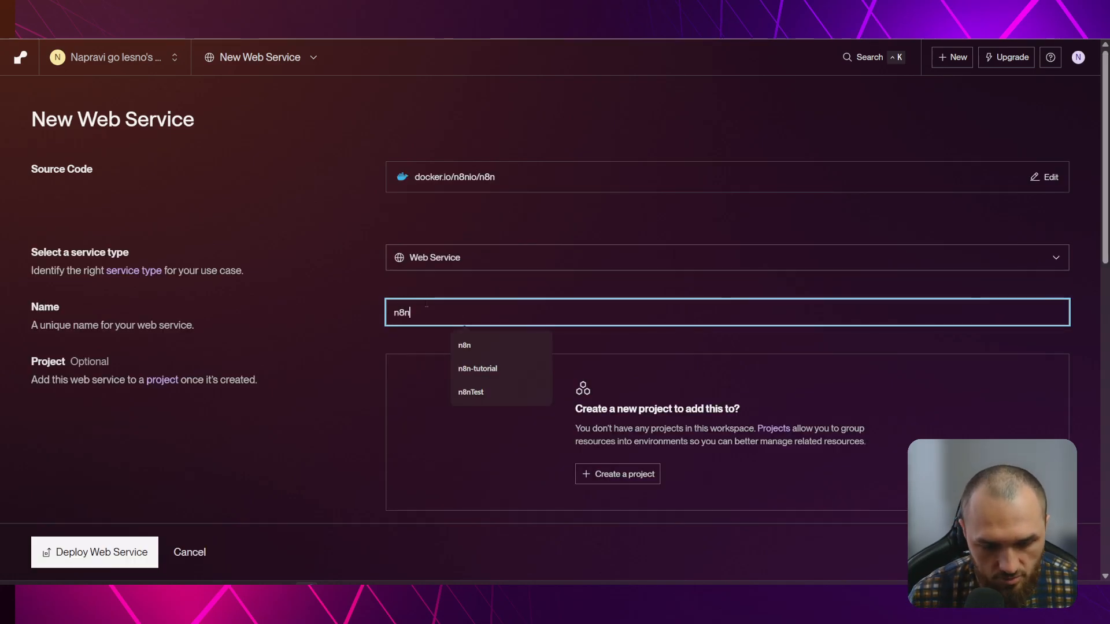
text(t)
click(594, 287)
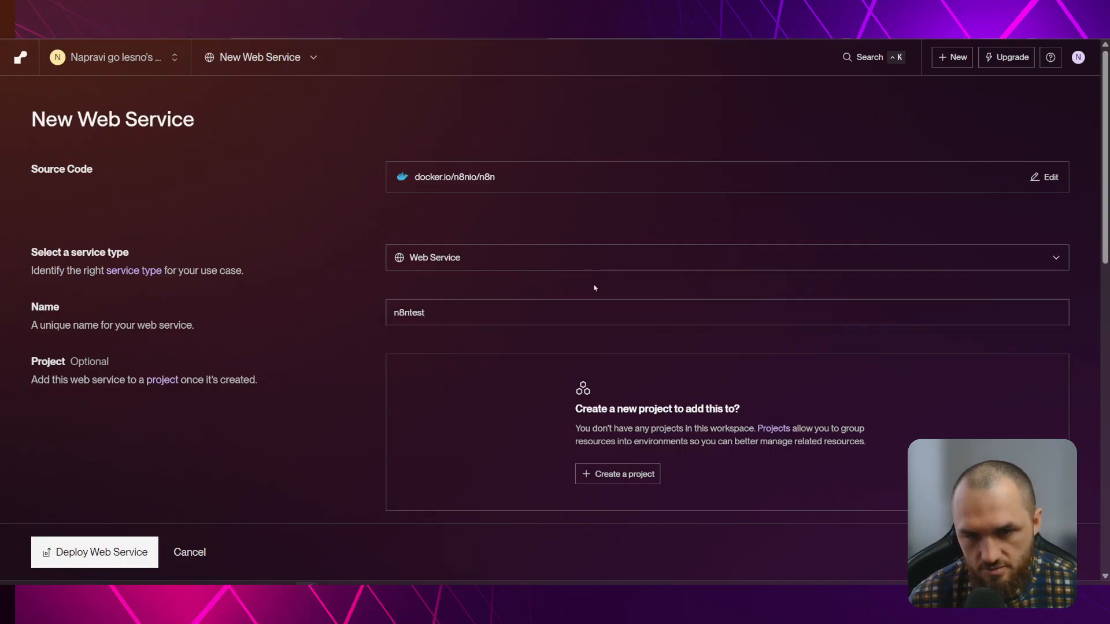
Set the service region to Frankfurt (EU Central)
scroll(585, 294, down, 2)
click(475, 416)
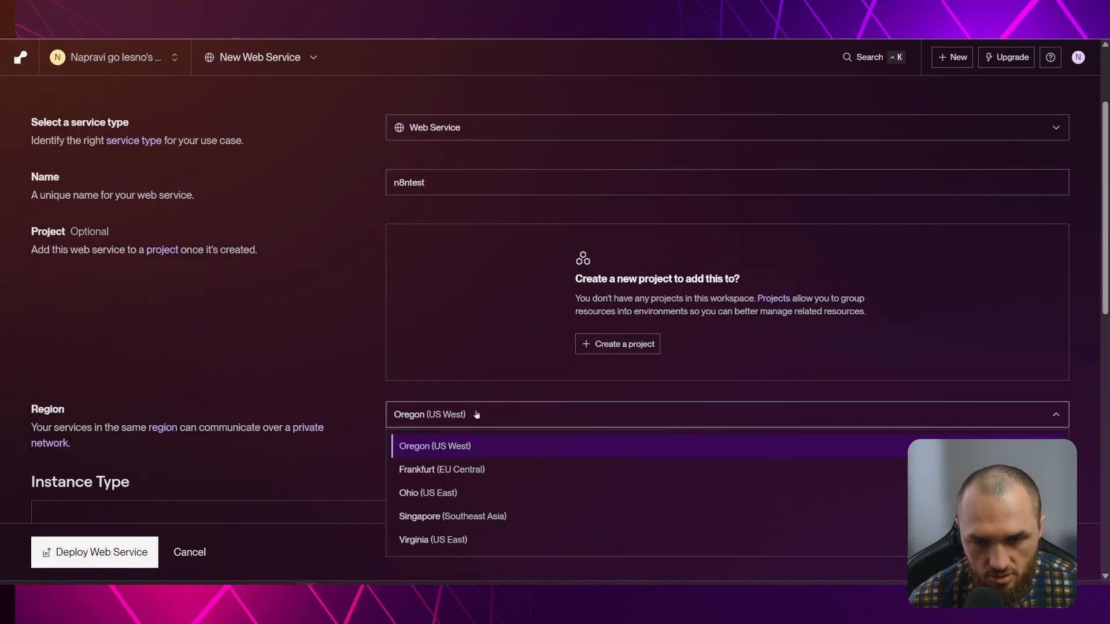
scroll(479, 414, down, 2)
click(479, 340)
click(455, 297)
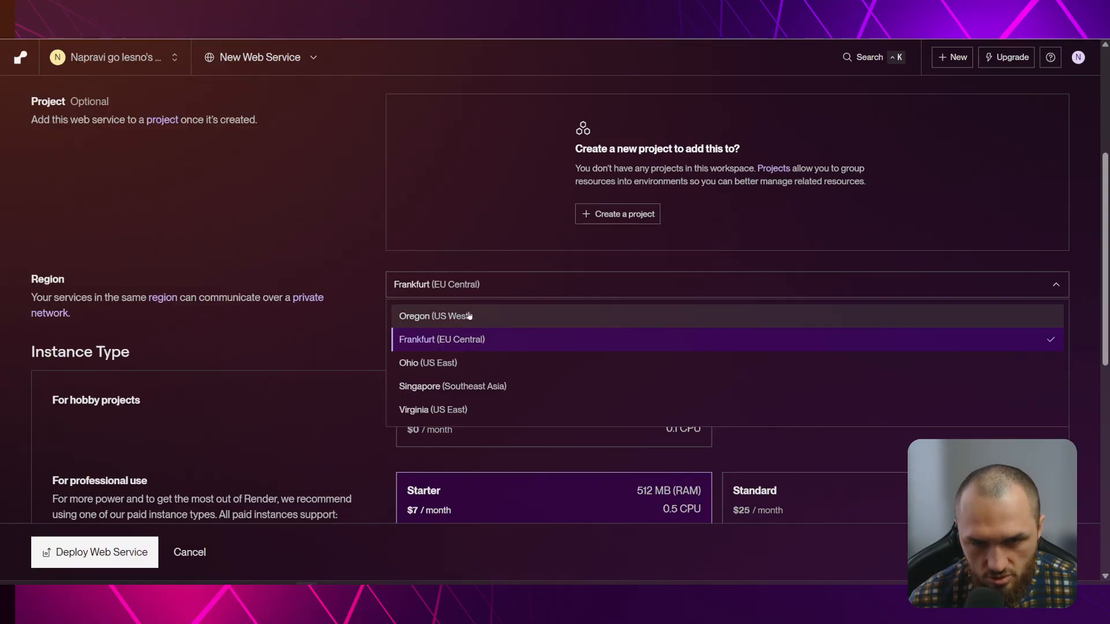
scroll(546, 374, down, 1)
scroll(546, 374, down, 2)
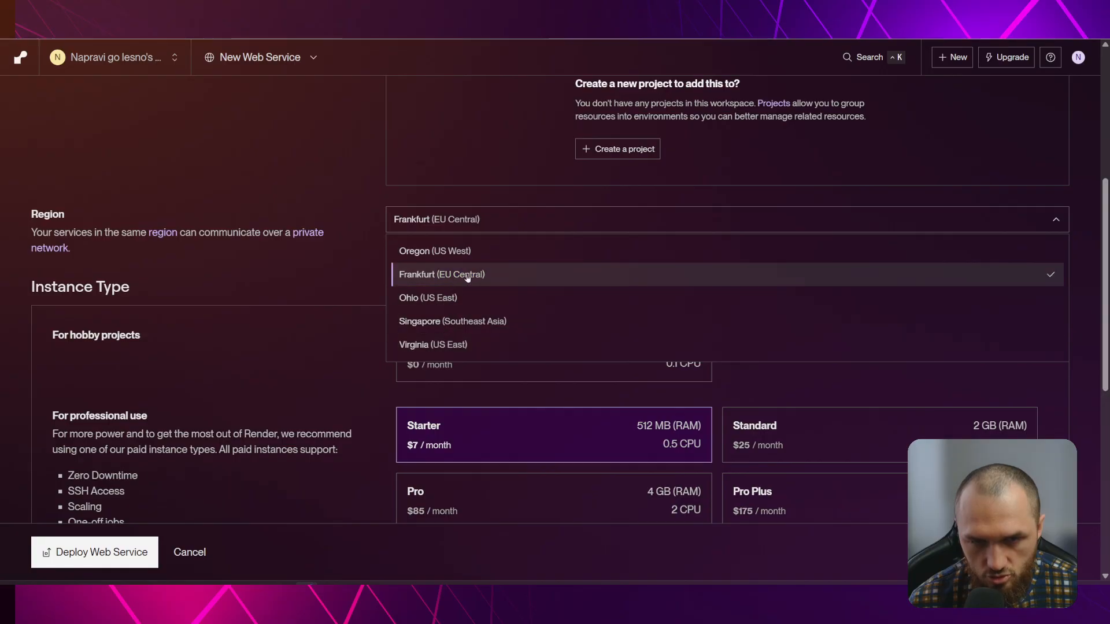
click(446, 274)
Choose the Free instance type and scroll toward Environment Variables
scroll(512, 273, up, 1)
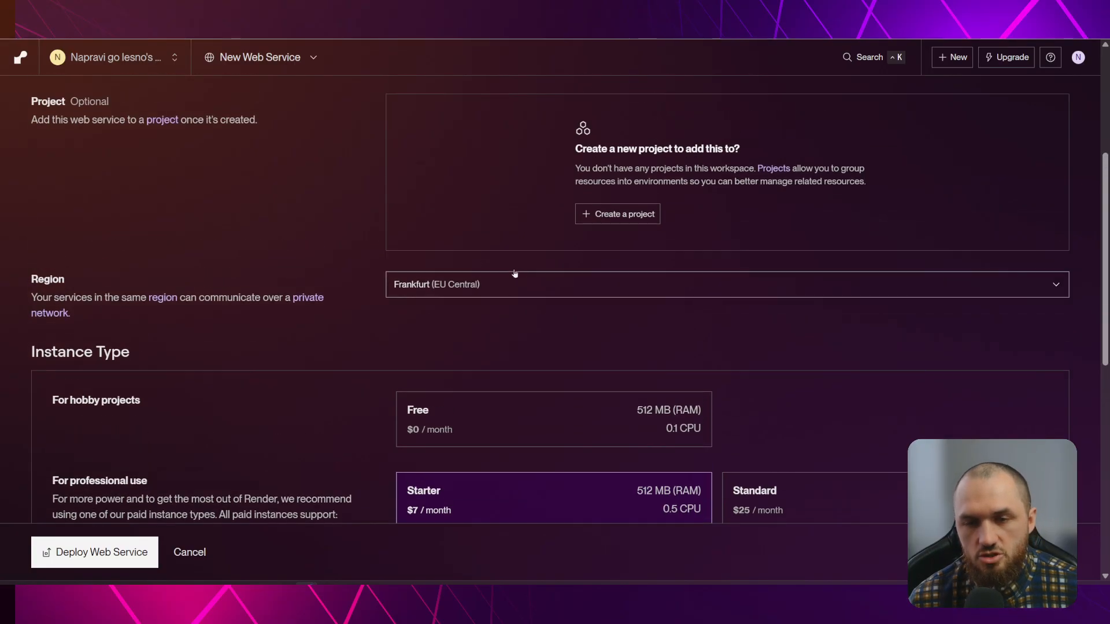
scroll(494, 266, down, 3)
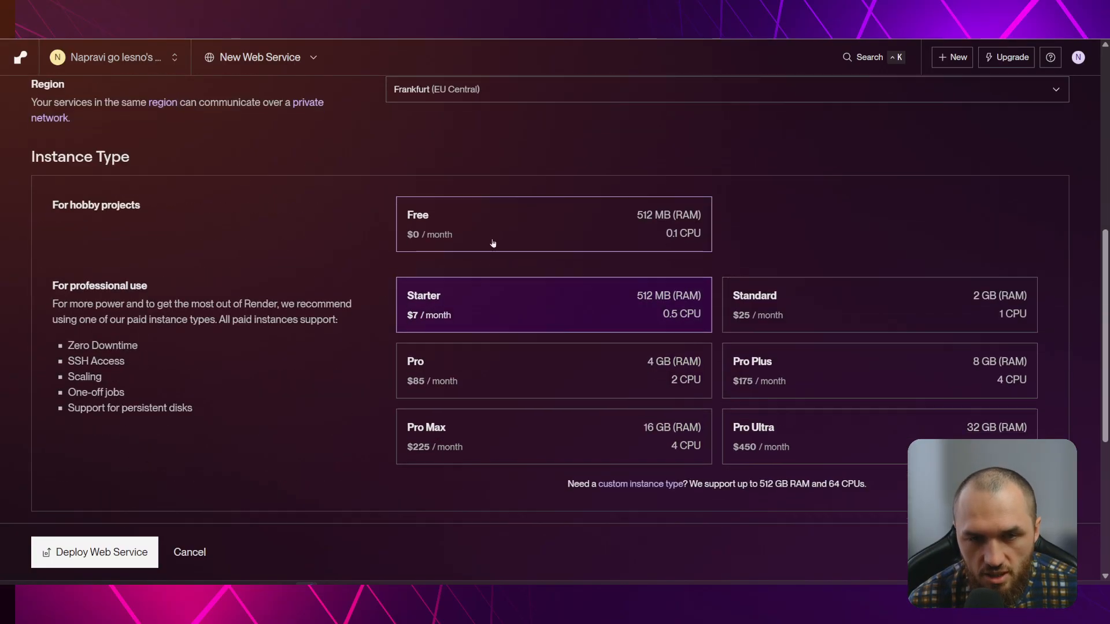
click(441, 216)
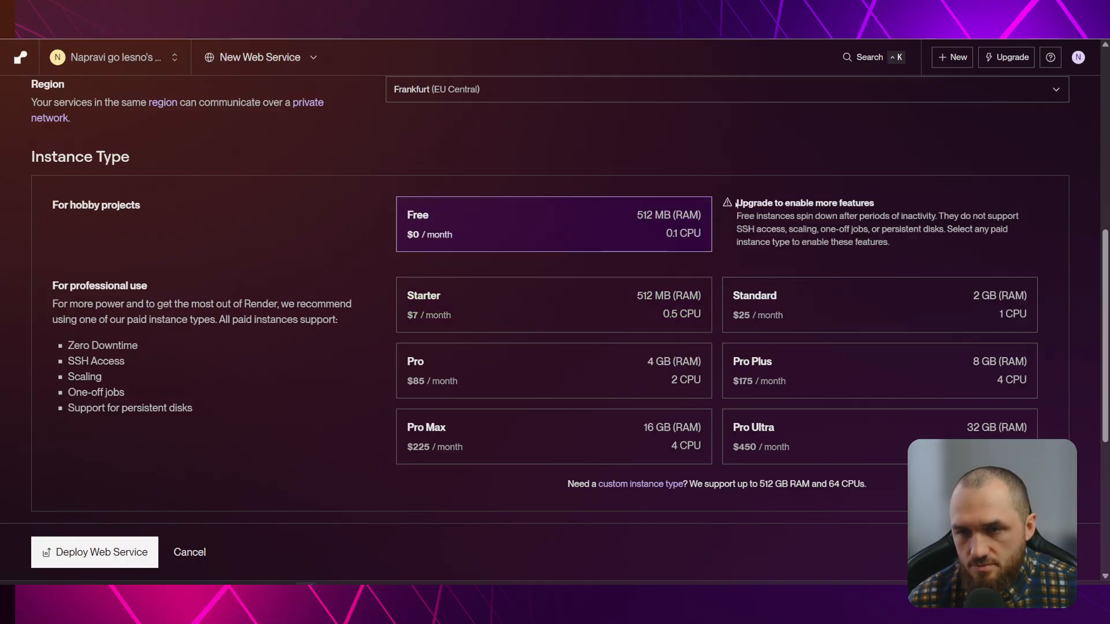
drag(739, 204, 866, 230)
click(885, 241)
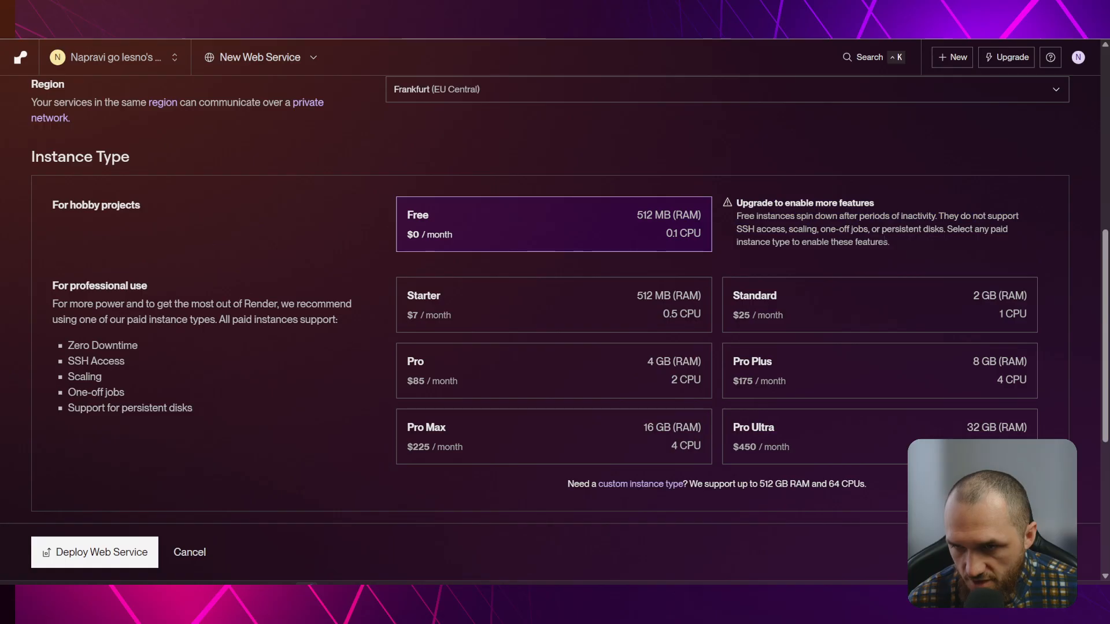
scroll(598, 136, down, 6)
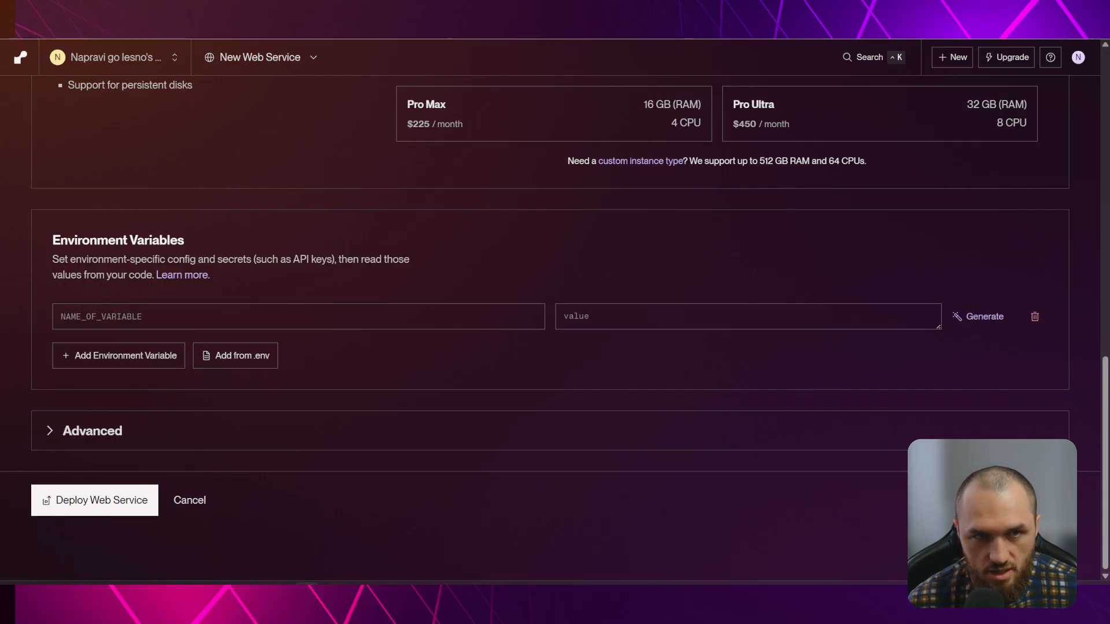
Add the N8N_PROTOCOL variable from the guide with value https
key(ctrl+Tab)
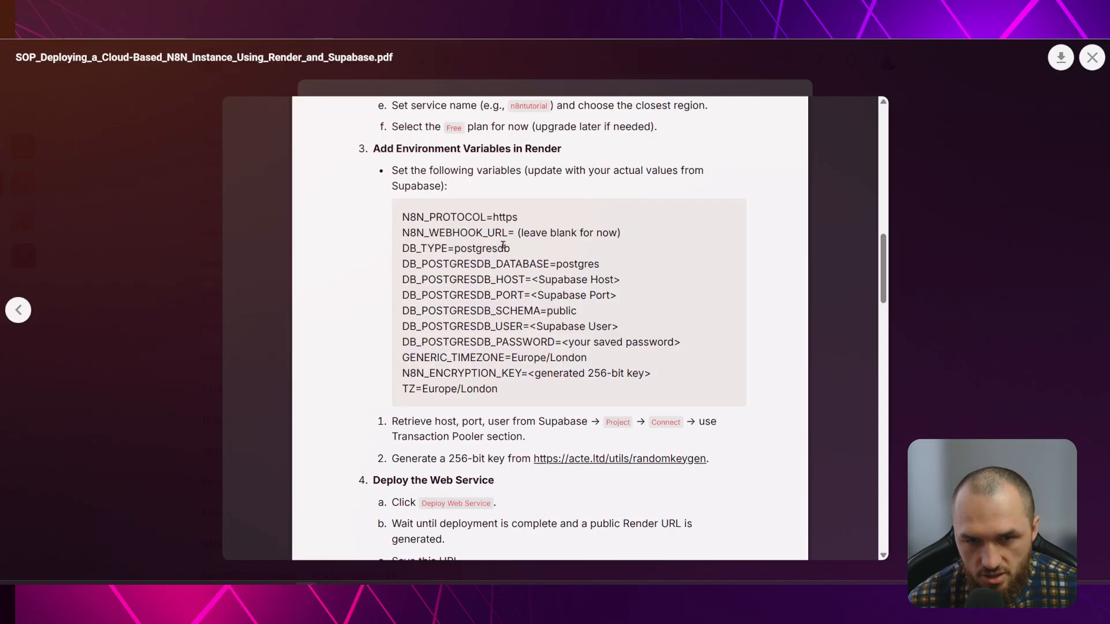
drag(403, 217, 484, 216)
key(ctrl+c)
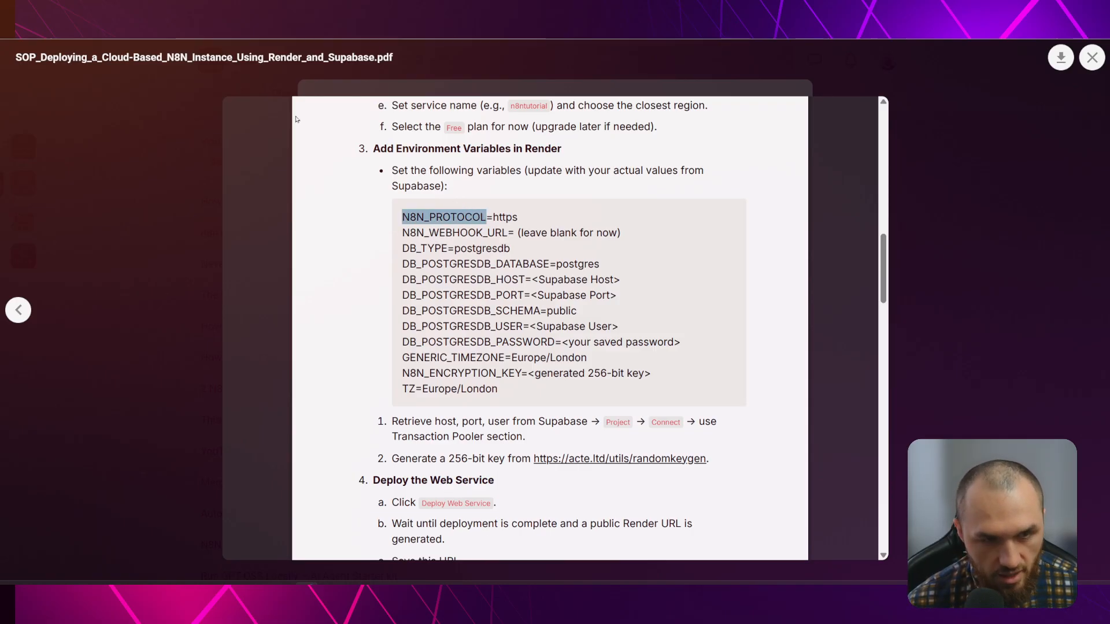
key(ctrl+shift+Tab)
click(139, 316)
key(ctrl+v)
click(634, 308)
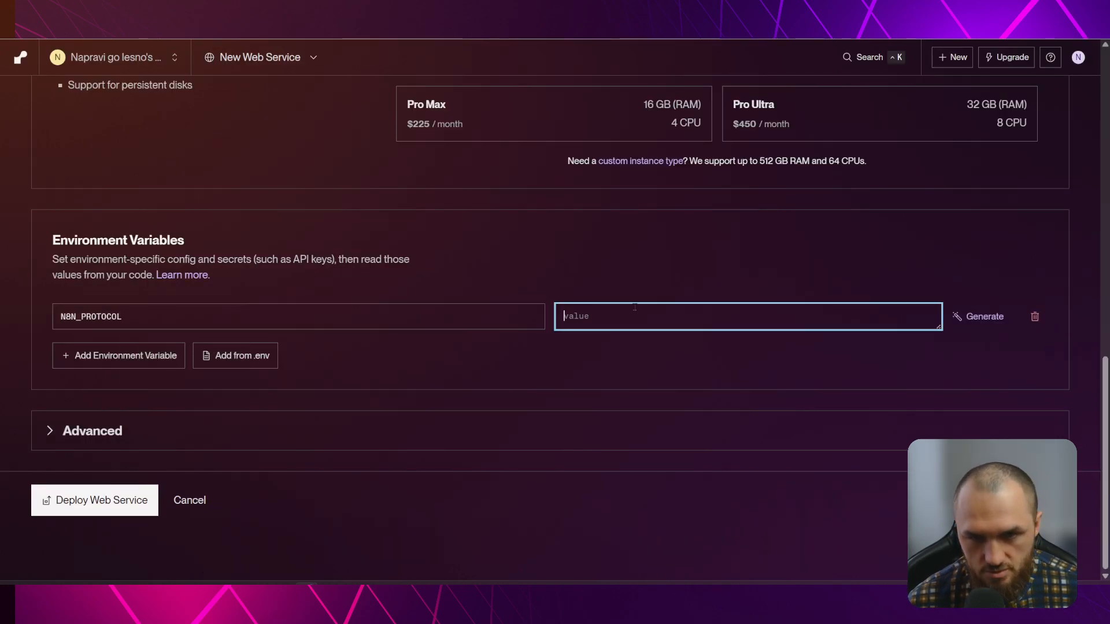
text(https)
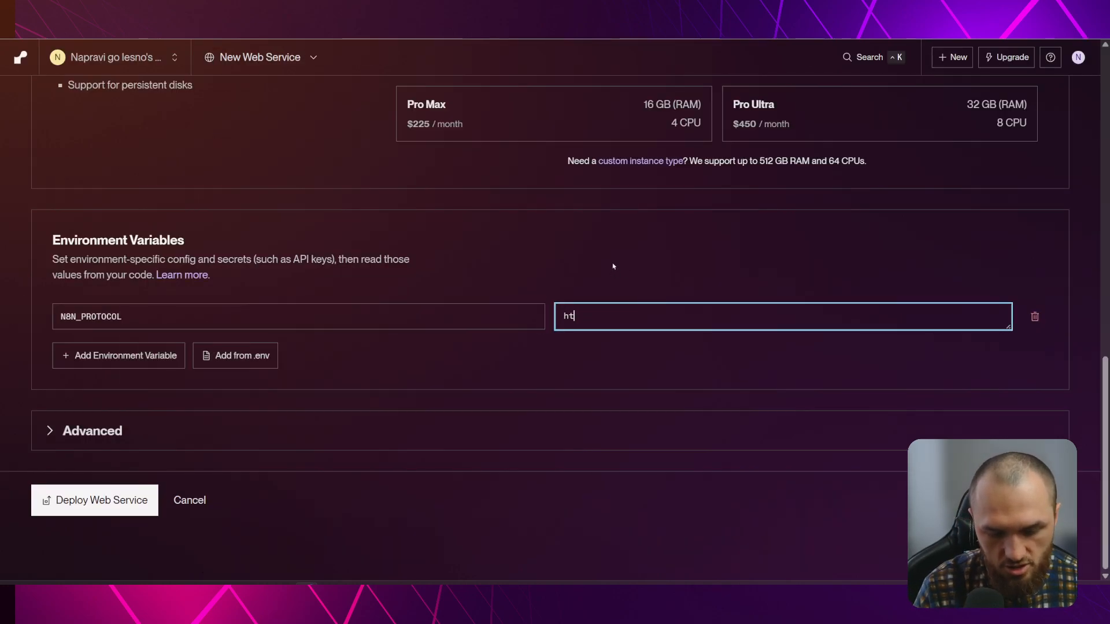
Add an N8N_WEBHOOK_URL variable, leaving its value blank
click(135, 363)
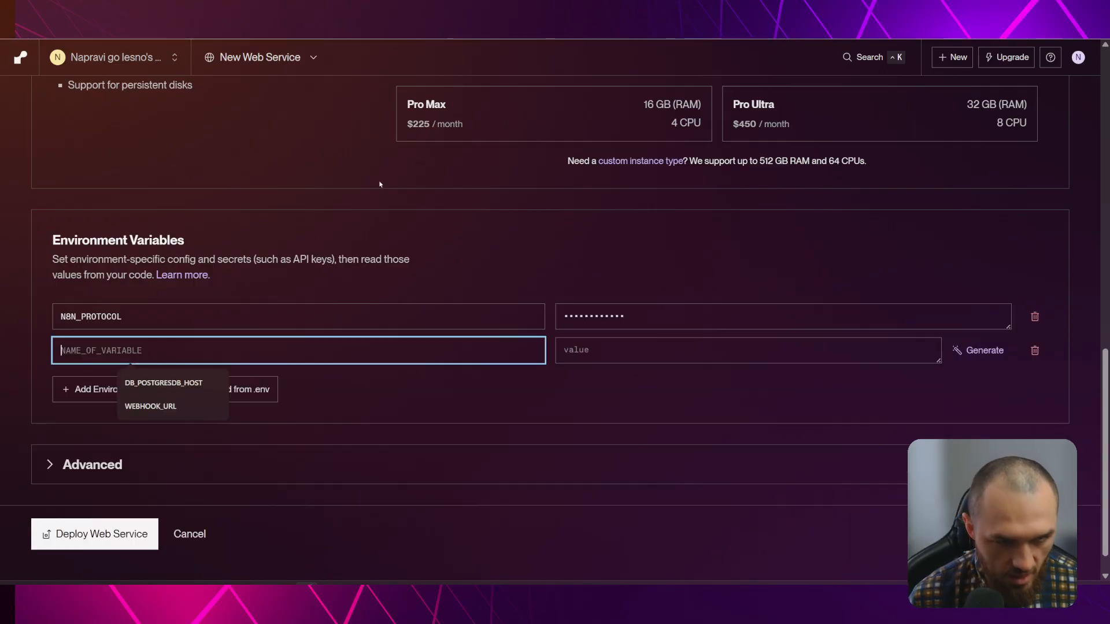
key(alt+Tab)
drag(402, 230, 504, 232)
key(ctrl+c)
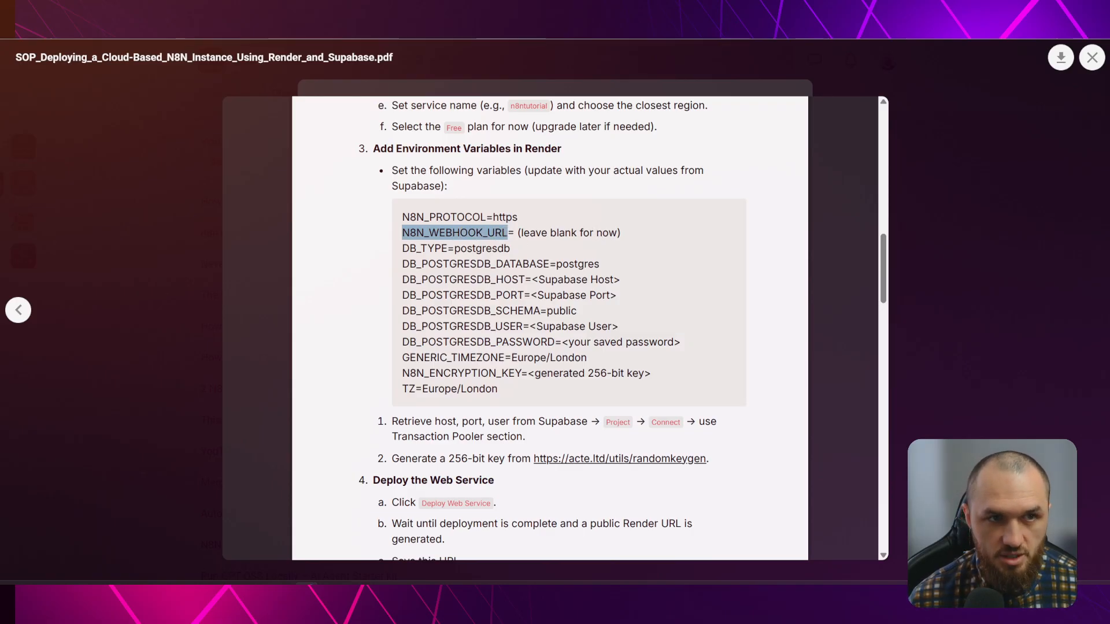
key(alt+Tab)
click(167, 350)
key(ctrl+v)
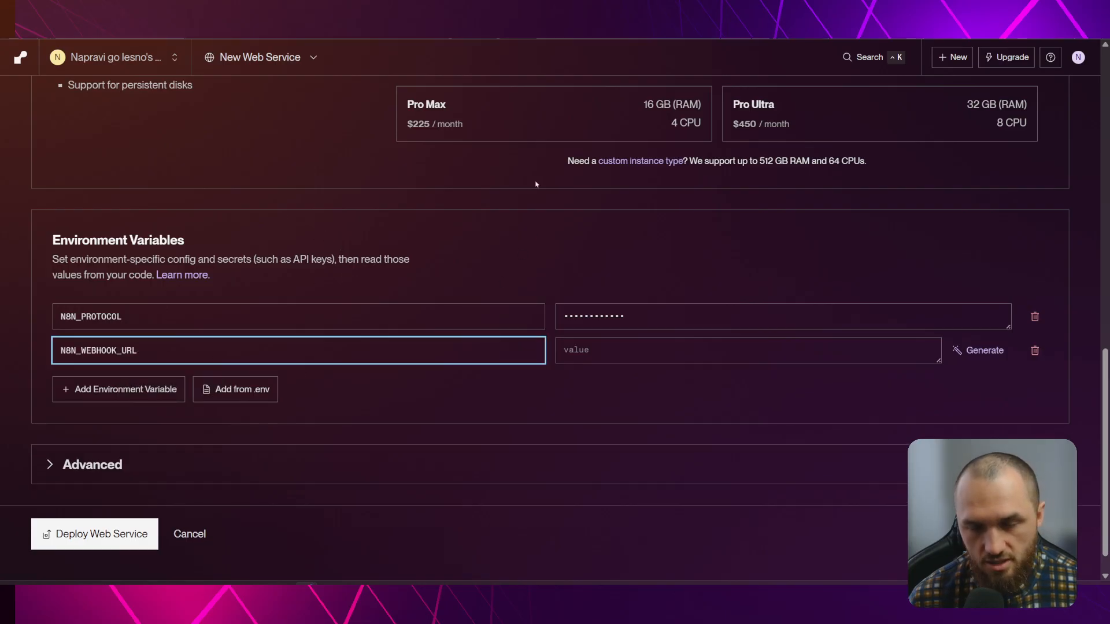
Add a DB_TYPE variable with value posgresdb
click(119, 389)
key(alt+Tab)
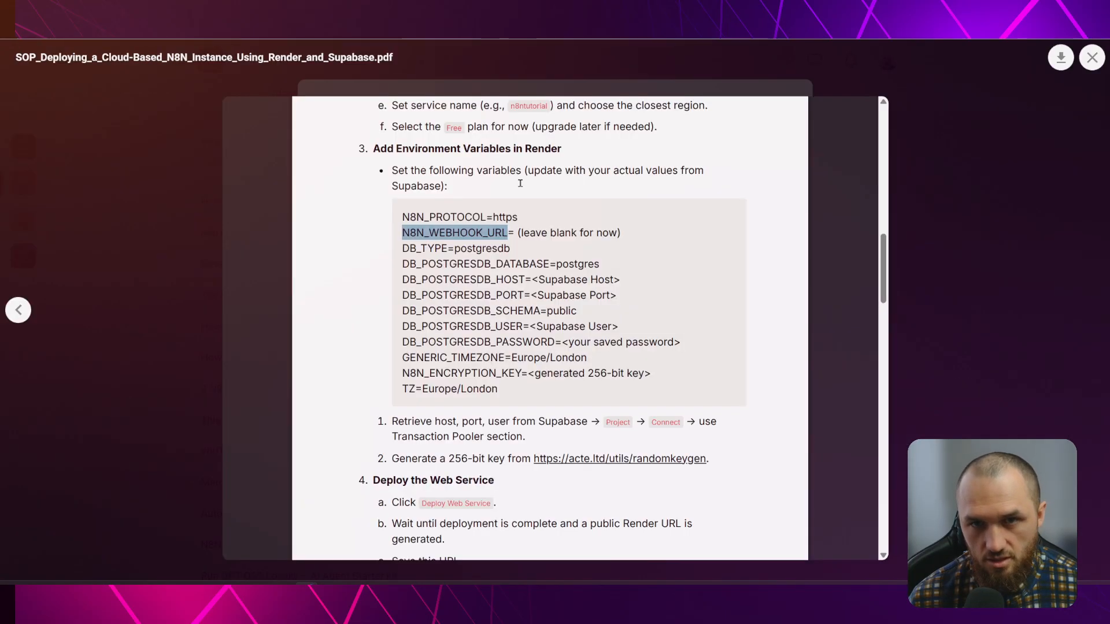
drag(402, 249, 446, 248)
key(ctrl+c)
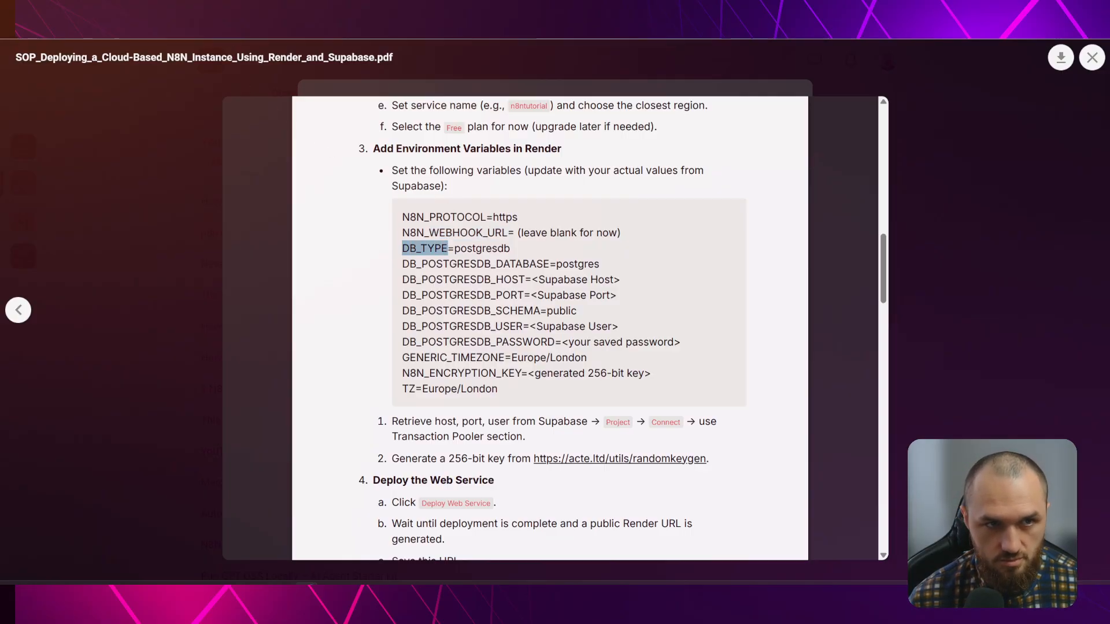
key(alt+Tab)
key(ctrl+v)
click(609, 389)
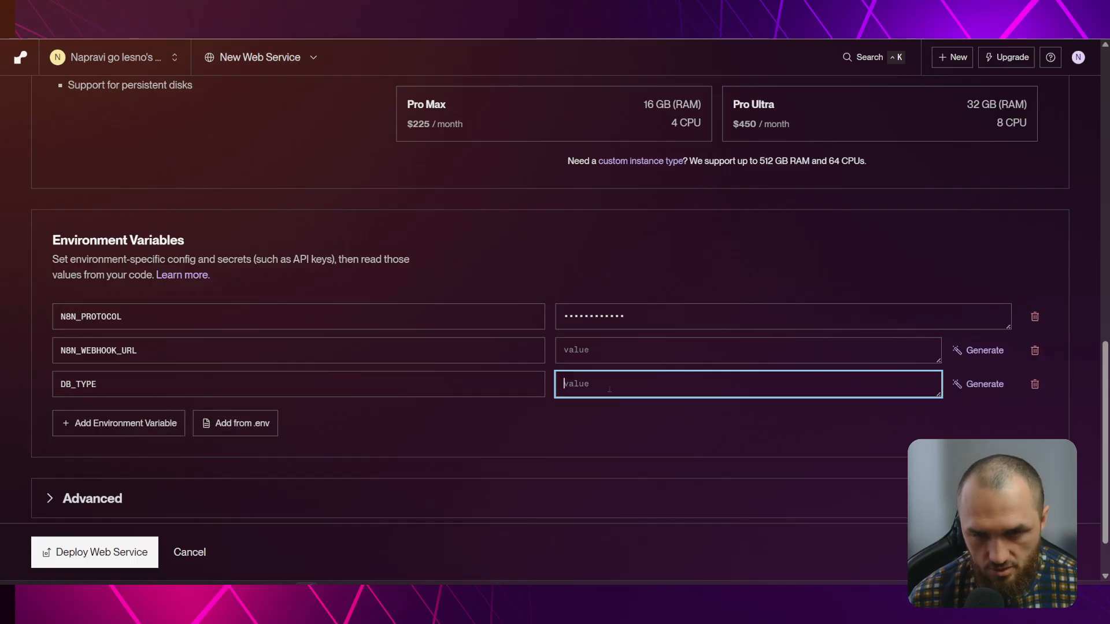
text(posgresdp)
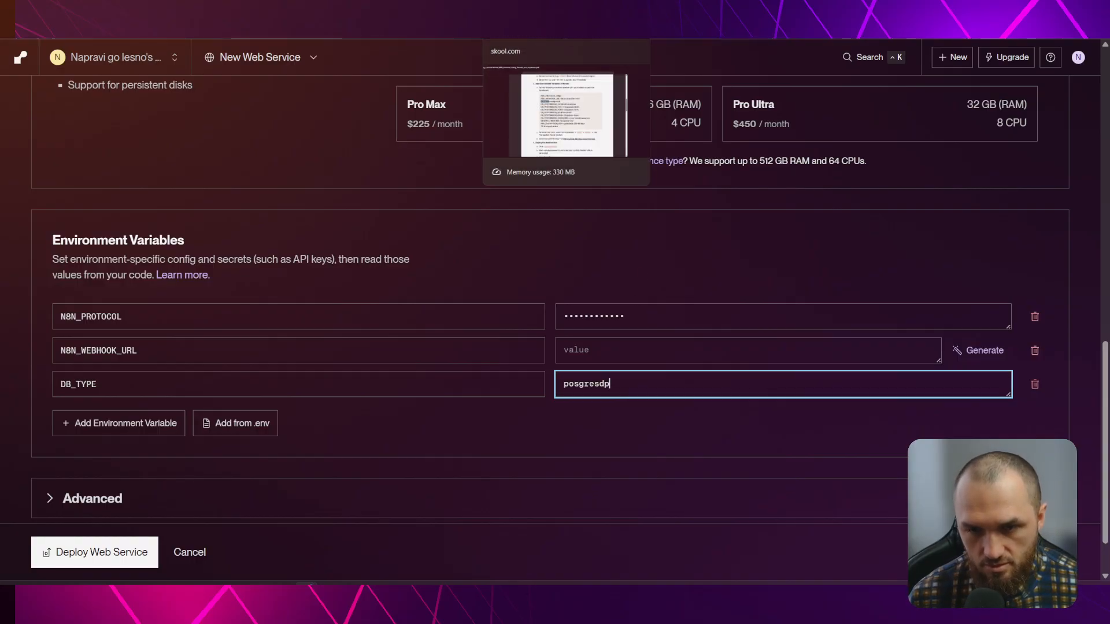
key(BackSpace)
text(b)
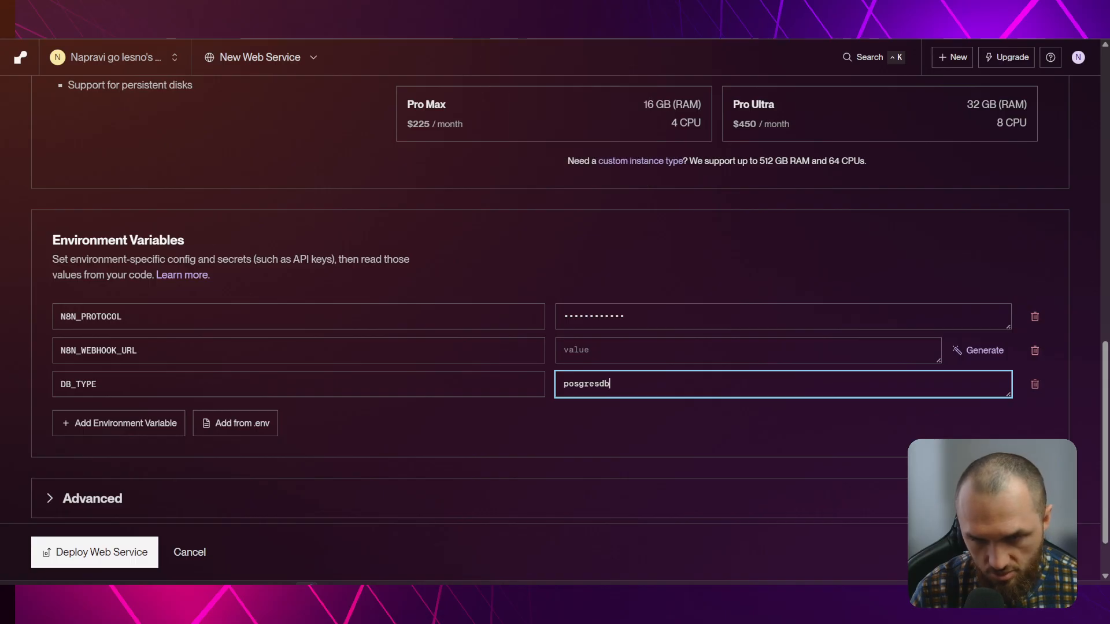
Add a DB_POSTGRESDB_DATABASE variable with value postgres
key(ctrl+shift+Tab)
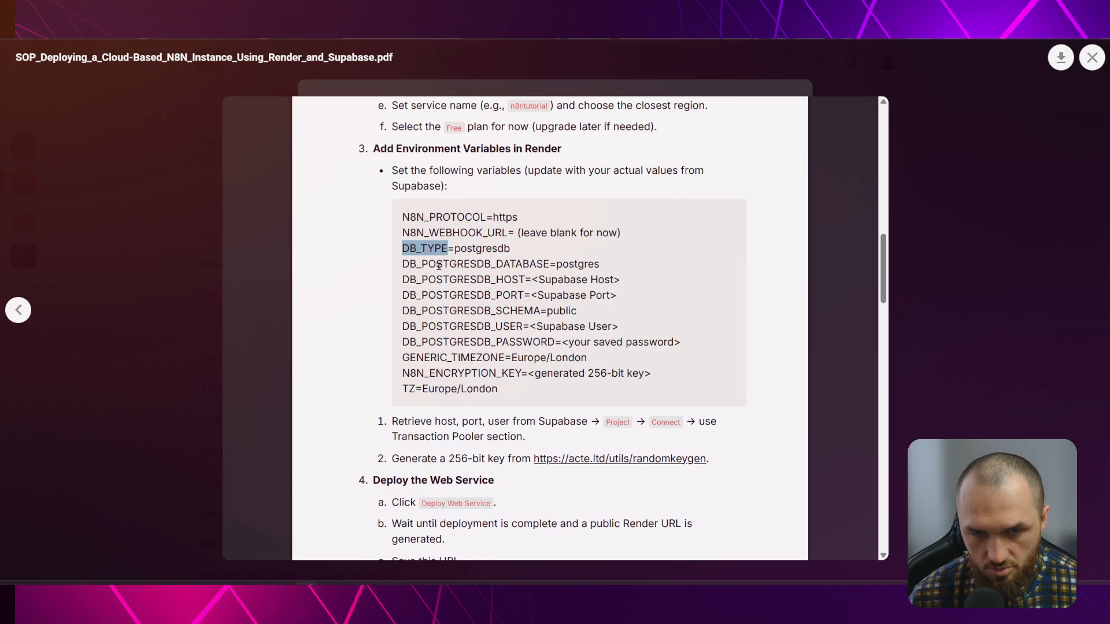
drag(403, 264, 539, 261)
key(ctrl+Tab)
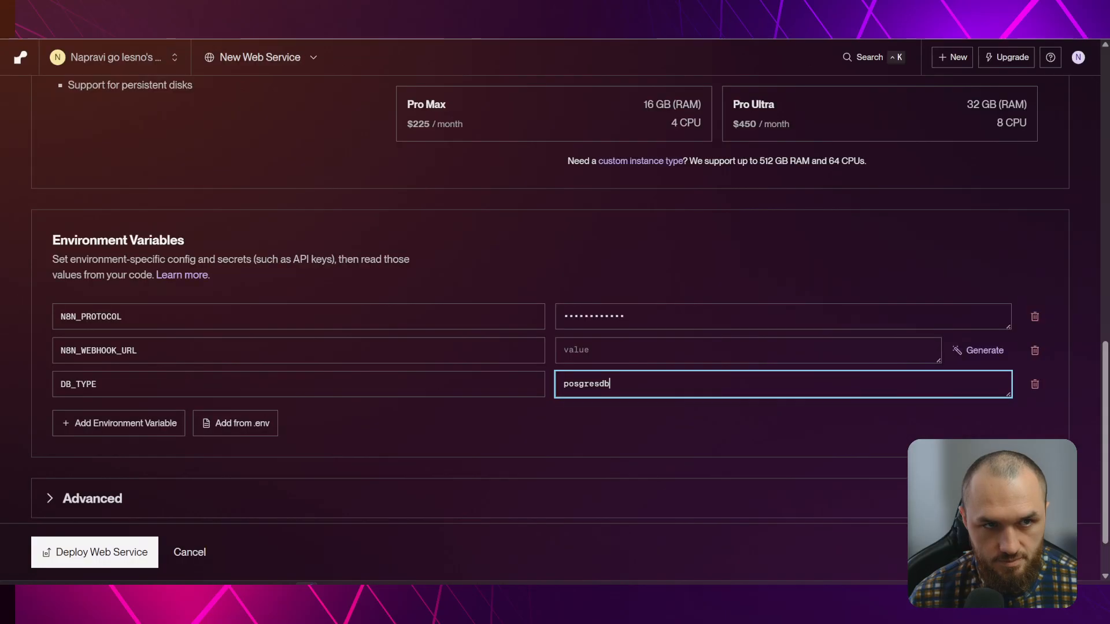
click(148, 425)
text(DB_POSTGRESDB_DATABASE)
click(620, 422)
text(postgres)
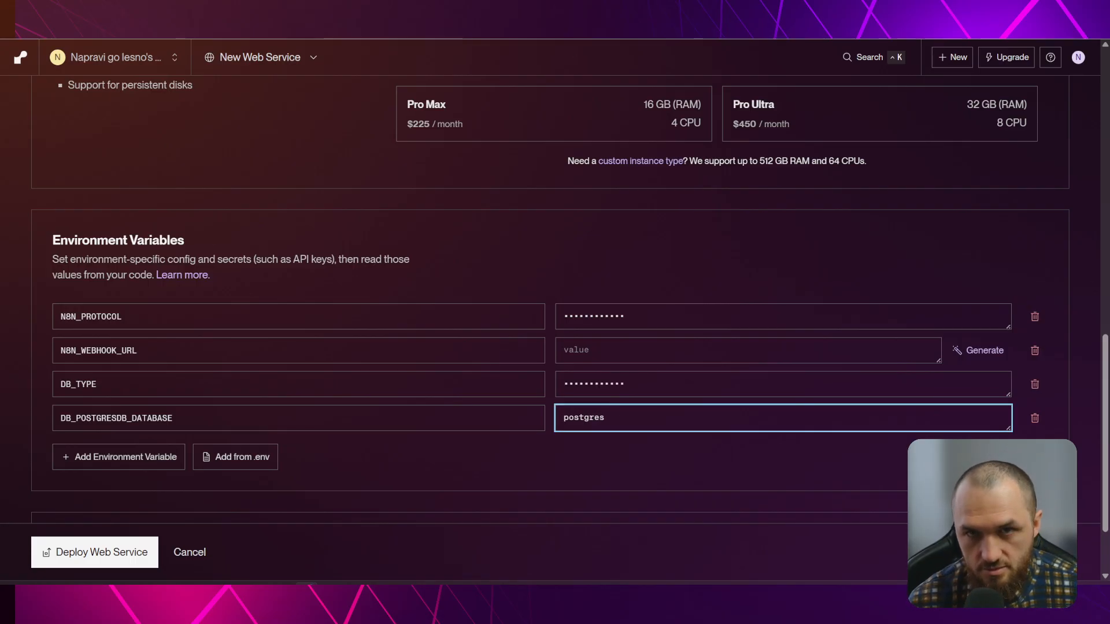
Add a DB_POSTGRESDB_HOST variable name, with its value still empty
key(ctrl+Tab)
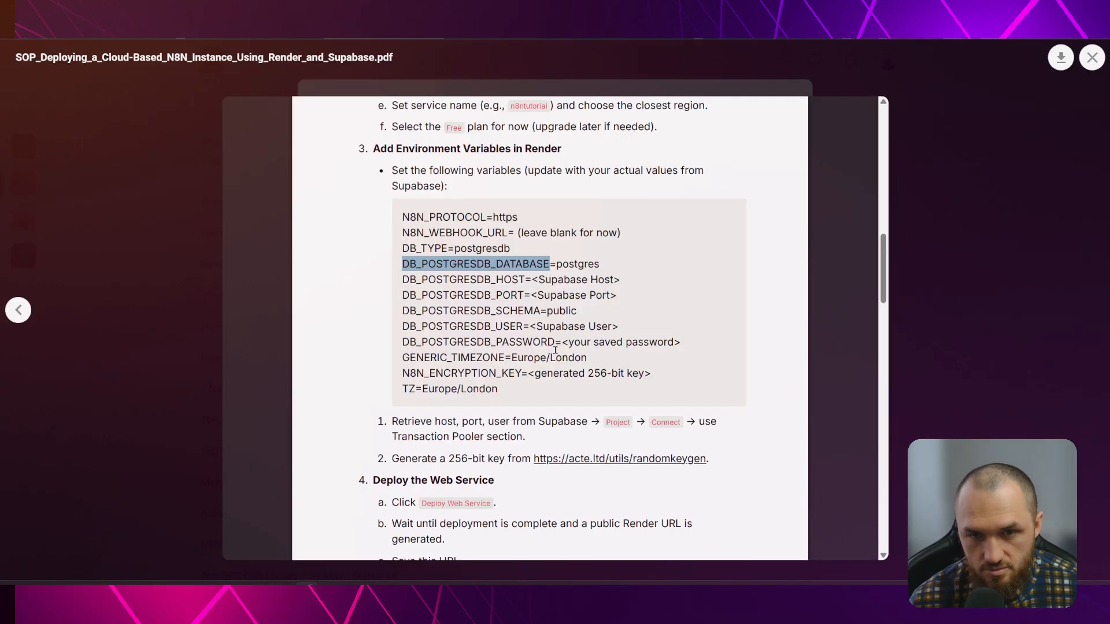
drag(406, 279, 524, 280)
key(ctrl+c)
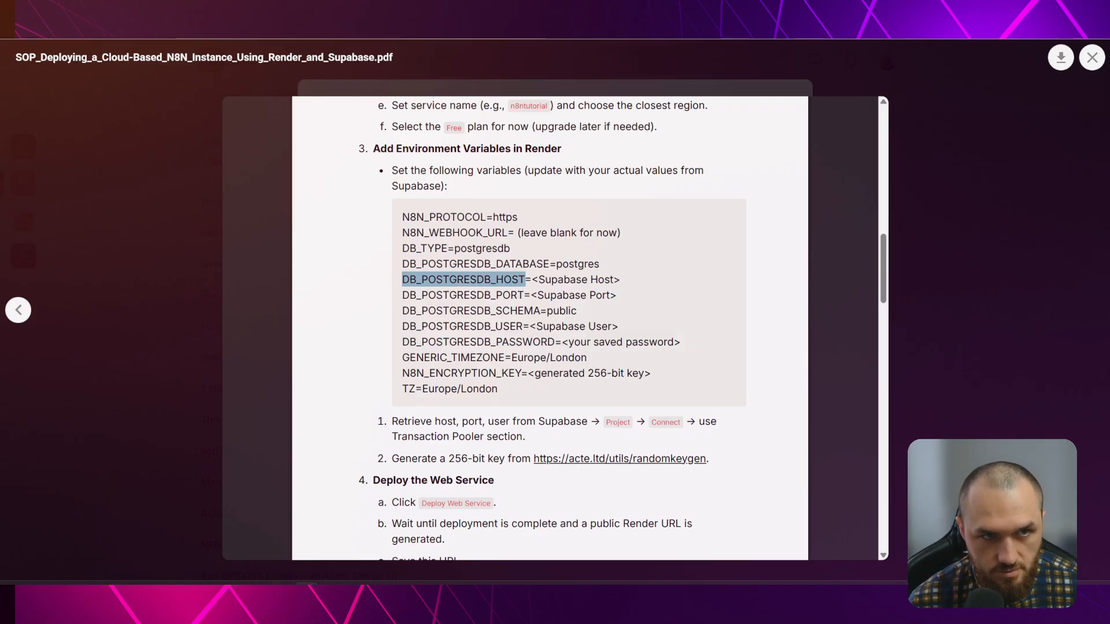
key(ctrl+Tab)
click(127, 456)
key(ctrl+v)
click(600, 452)
key(ctrl+Tab)
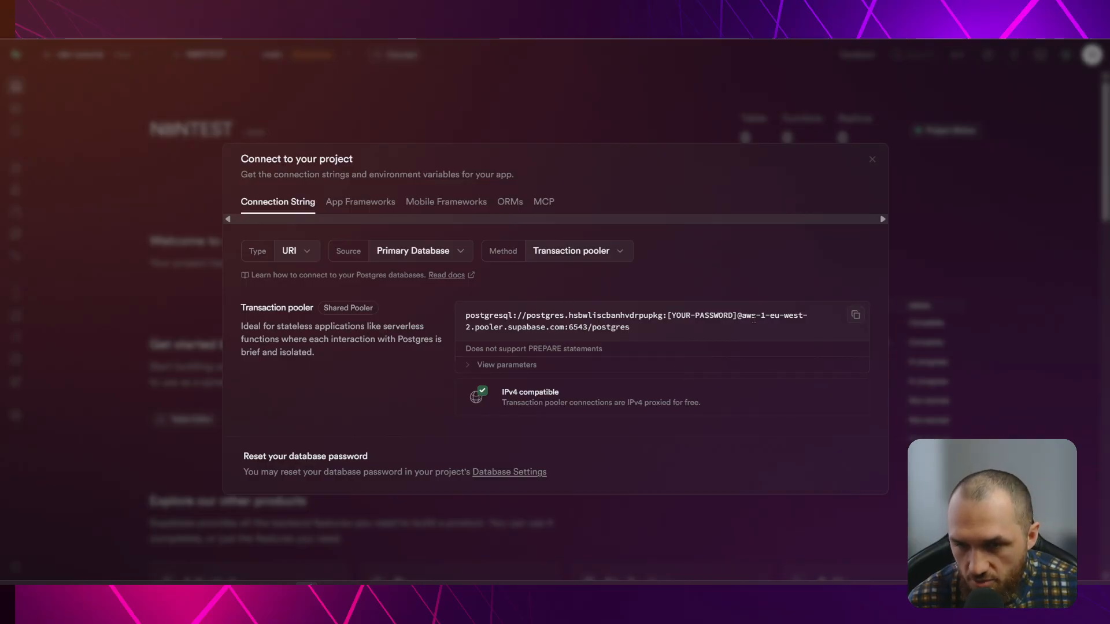
Copy the host from Supabase's Transaction pooler URI into the DB_POSTGRESDB_HOST value
click(583, 251)
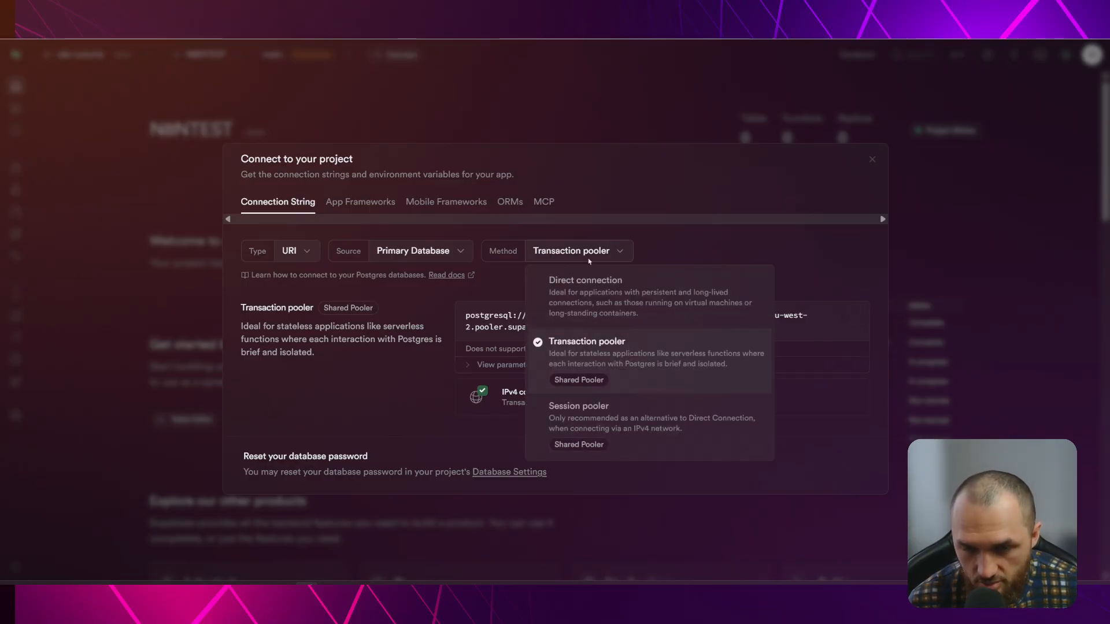
click(612, 345)
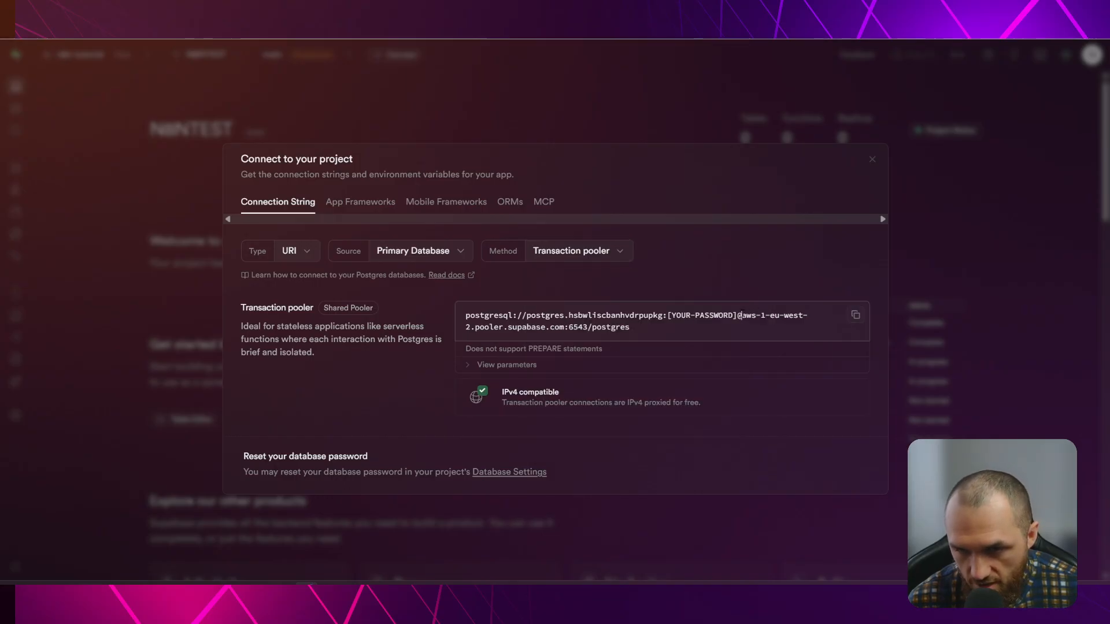
drag(741, 315, 754, 320)
drag(642, 330, 564, 328)
key(ctrl+c)
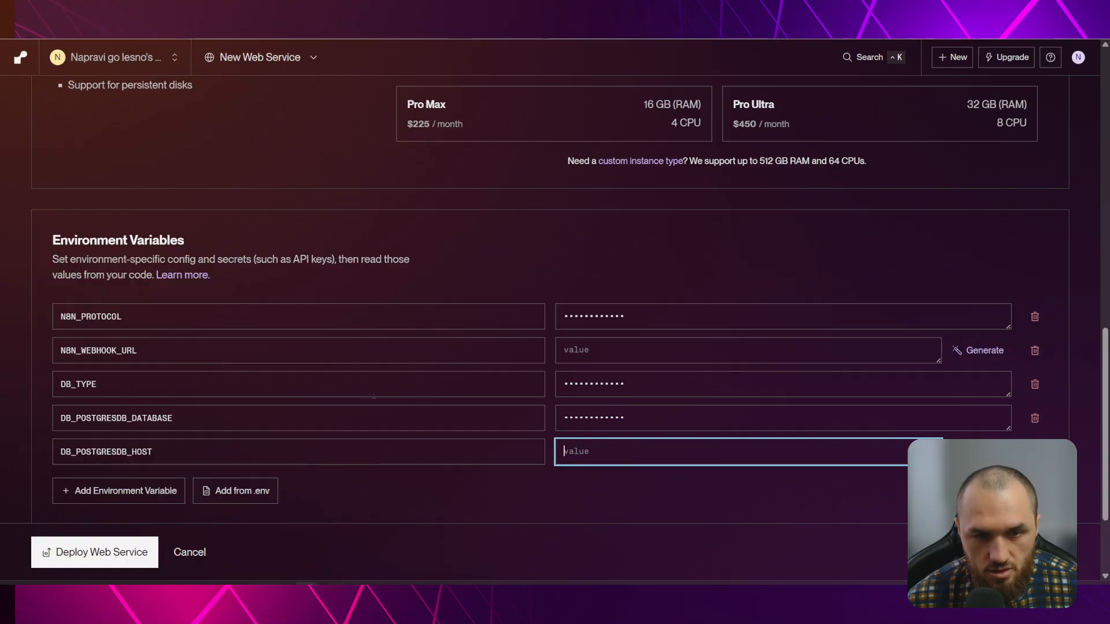
click(729, 451)
key(ctrl+v)
Add DB_POSTGRESDB_PORT with the pooler port 6543 from Supabase
click(118, 490)
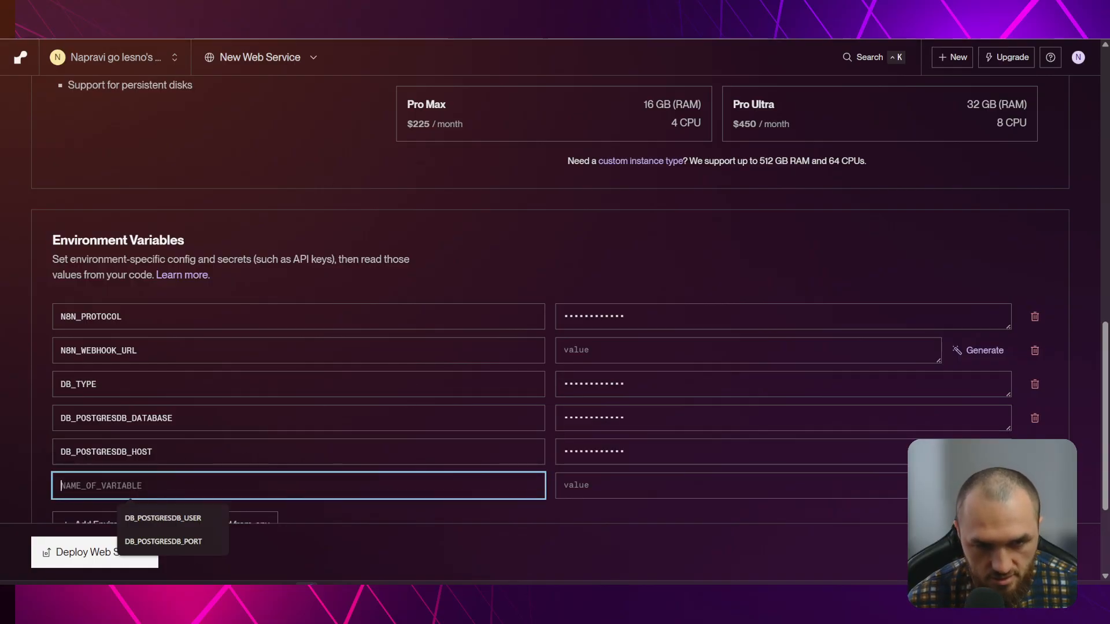
key(ctrl+Tab)
drag(403, 292, 524, 292)
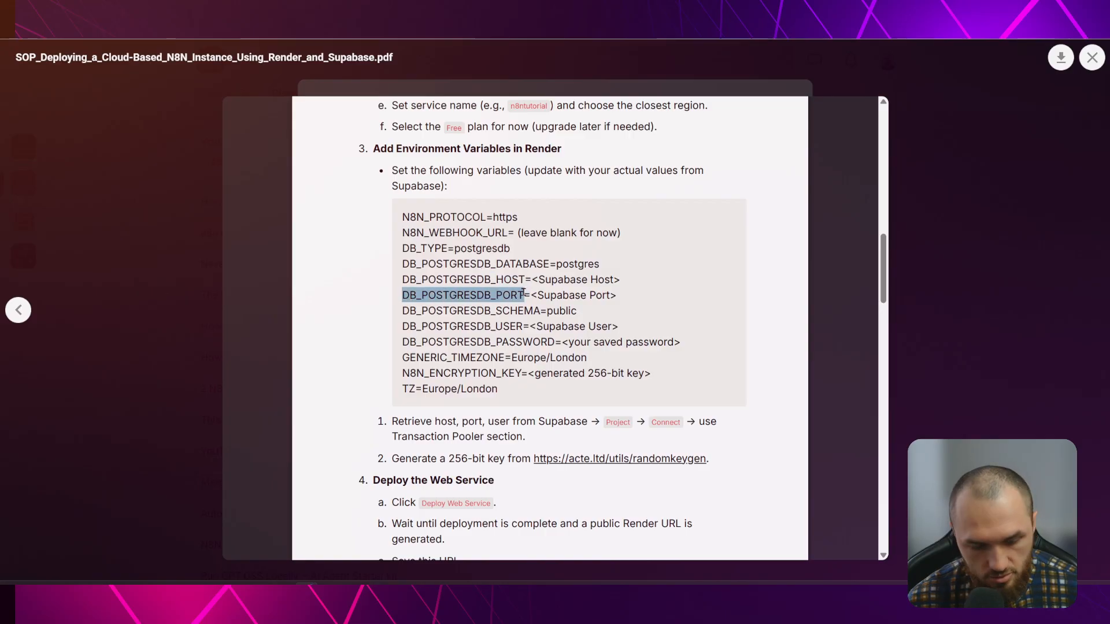
text(DB_POSTGRESDB_PORT)
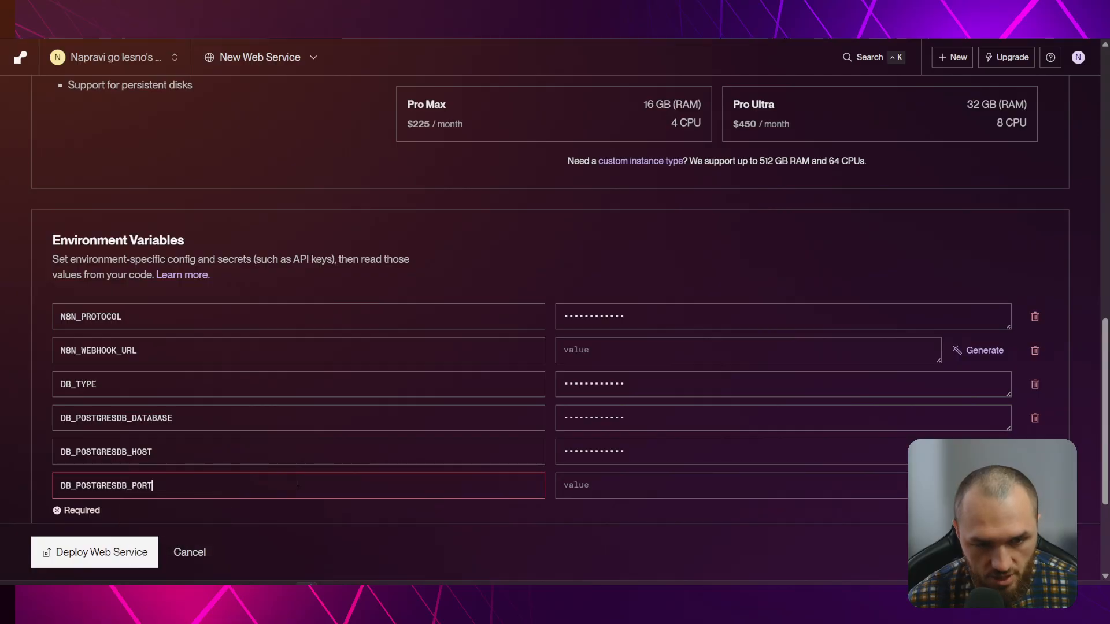
key(Tab)
key(alt+Tab)
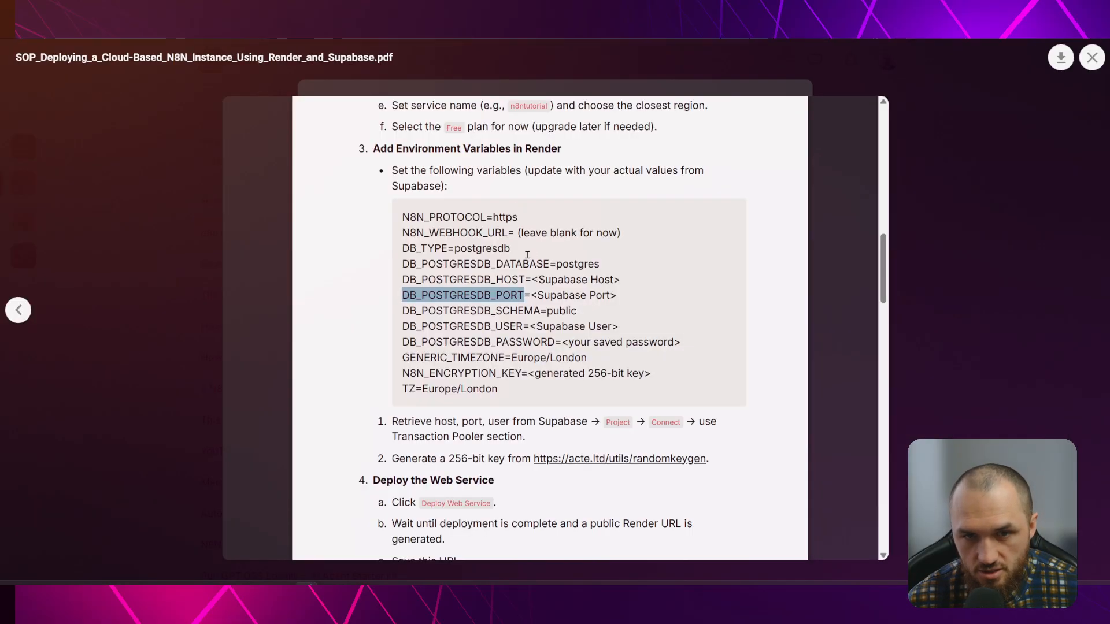
key(alt+Tab)
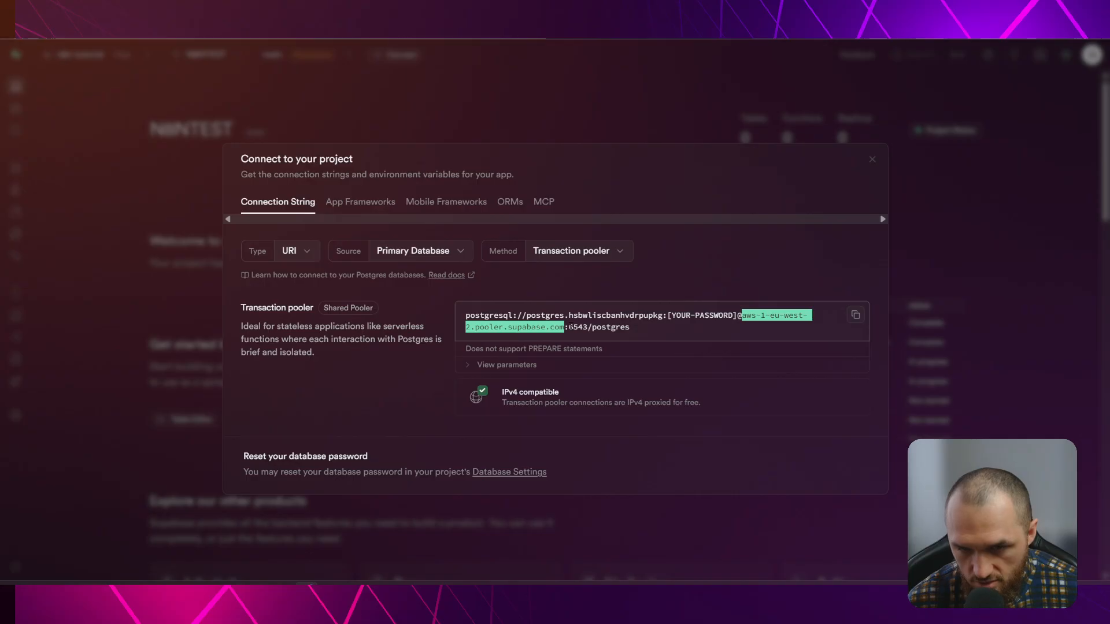
drag(569, 327, 590, 327)
key(ctrl+c)
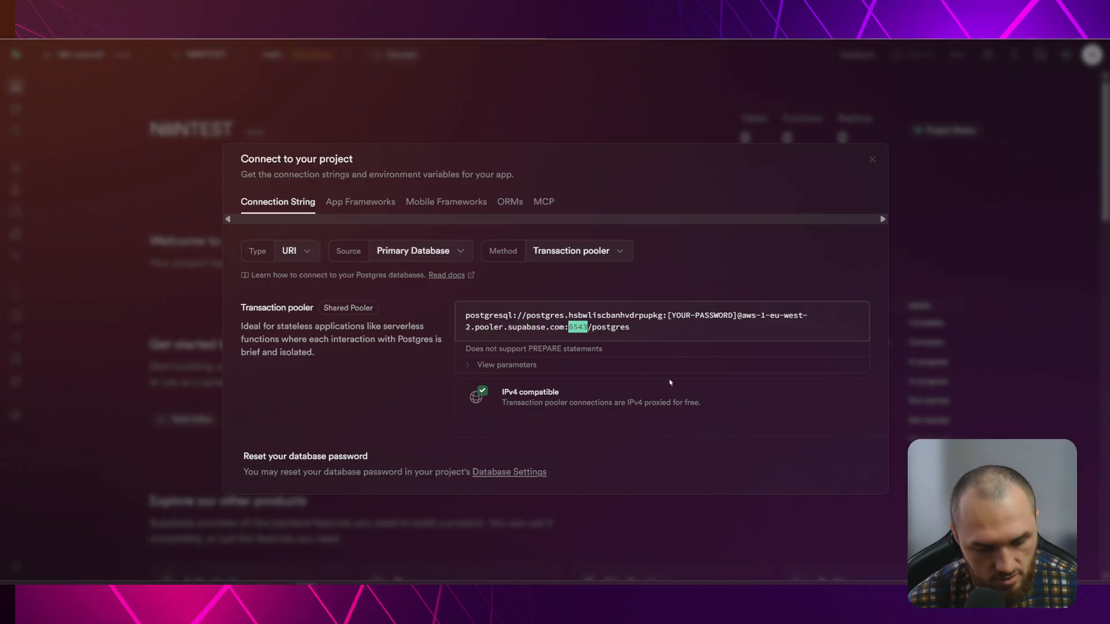
key(alt+Tab)
key(ctrl+v)
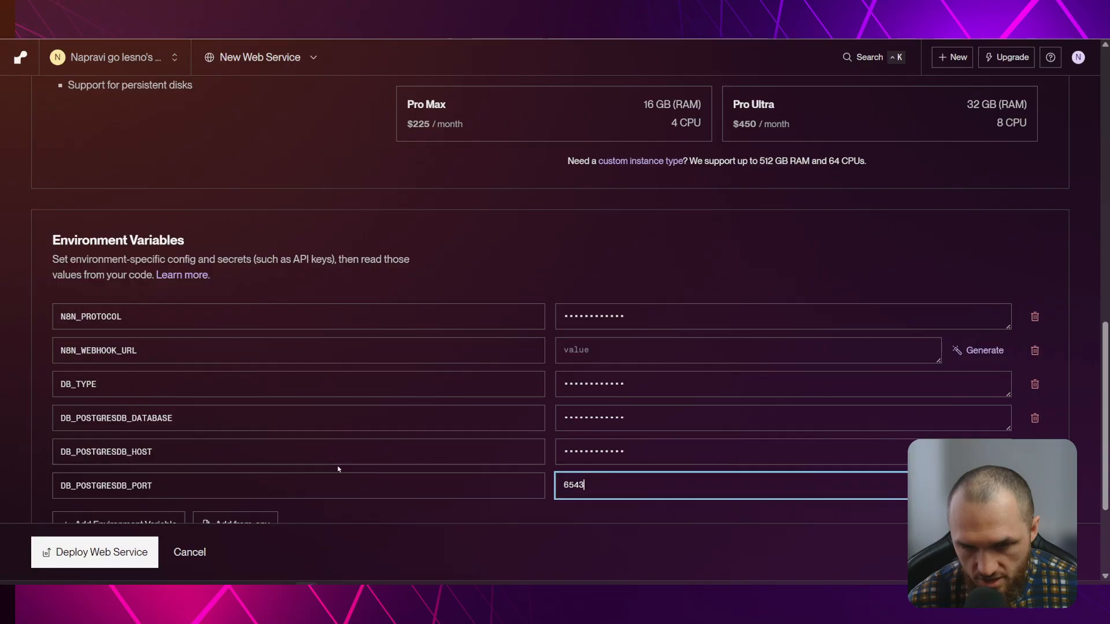
scroll(301, 418, down, 3)
Add a DB_POSTGRESDB_SCHEMA variable with value public
click(118, 367)
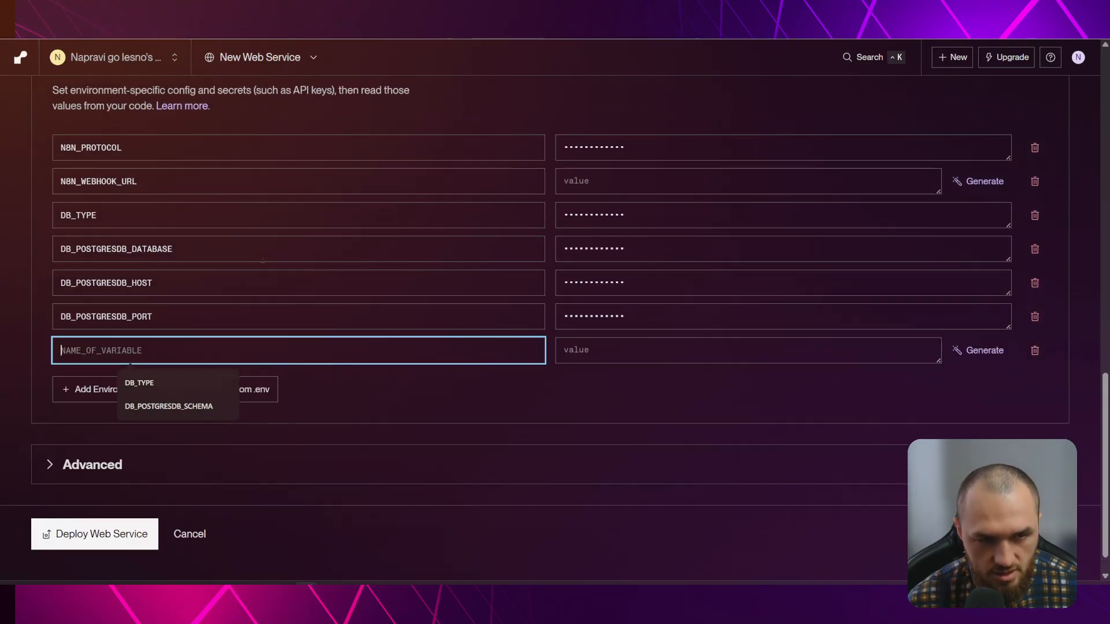
key(alt+Tab)
drag(403, 311, 538, 312)
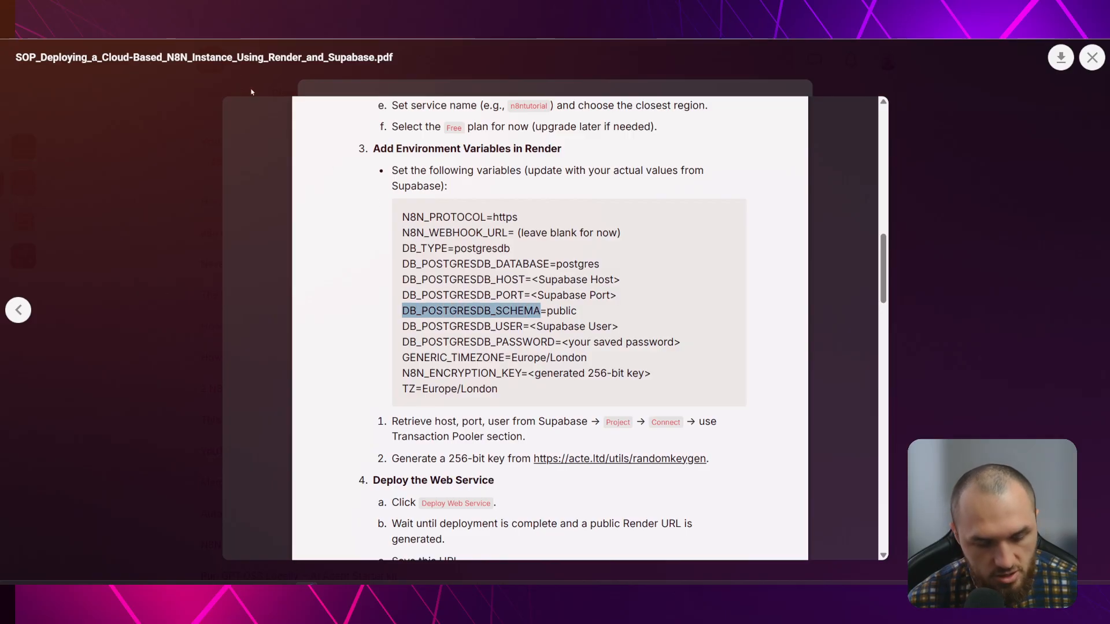
key(ctrl+c)
key(alt+Tab)
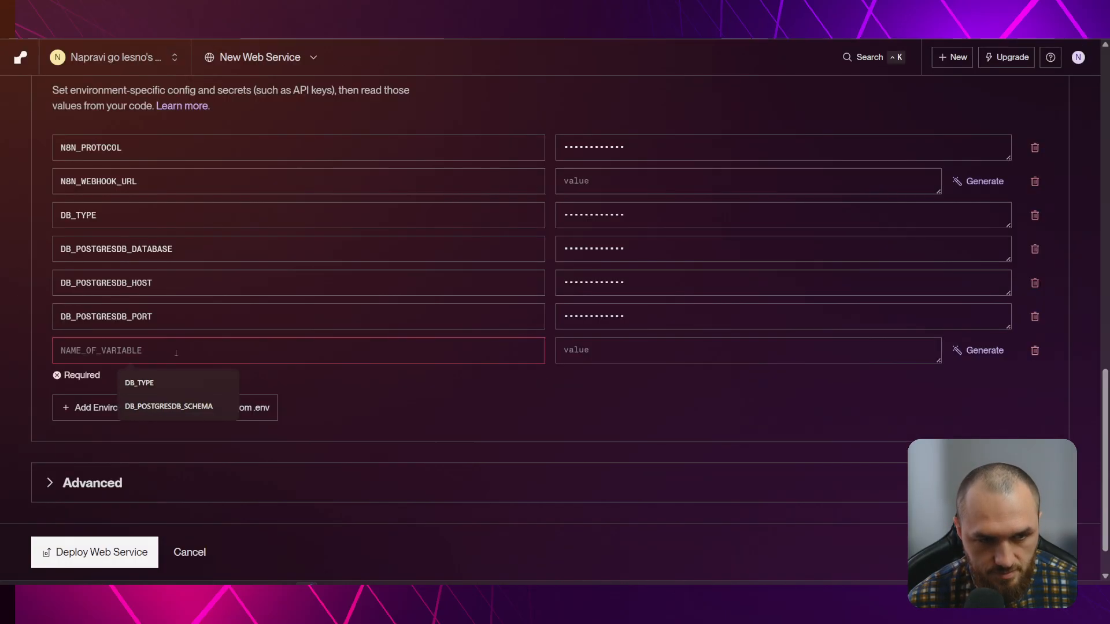
key(ctrl+v)
click(583, 354)
text(public)
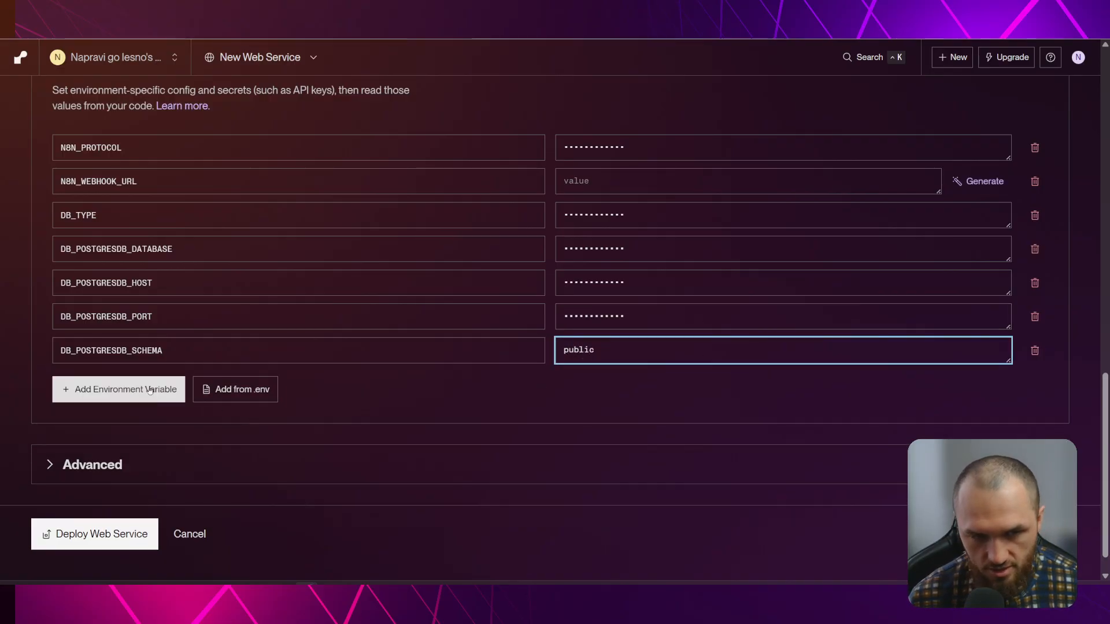
Add DB_POSTGRESDB_USER holding the username from Supabase's pooler connection string
click(119, 389)
key(alt+Tab)
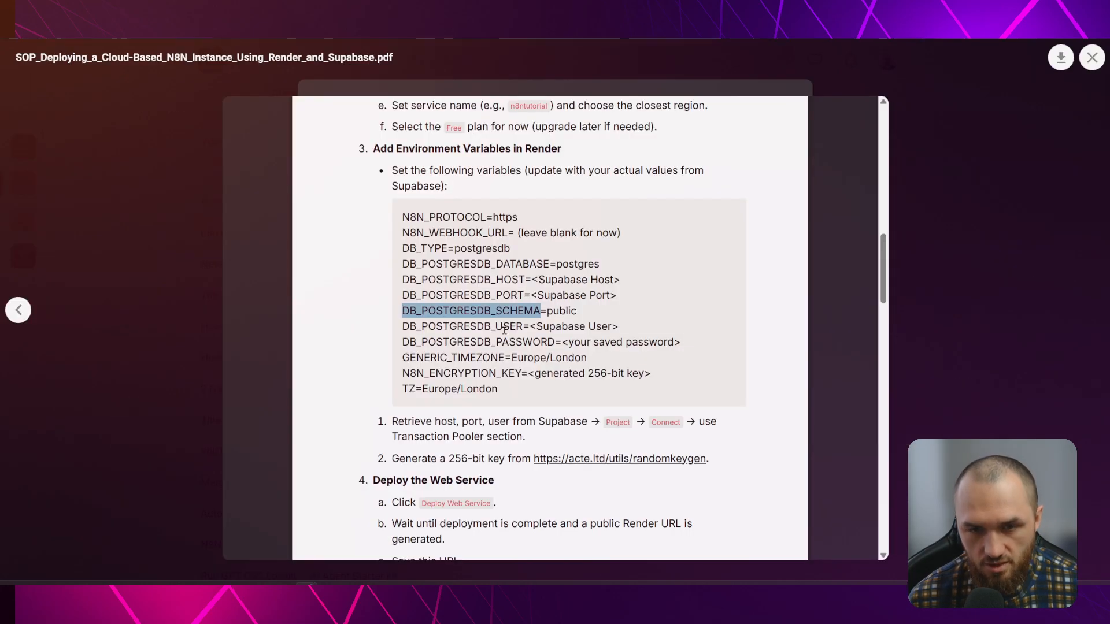
drag(403, 326, 523, 326)
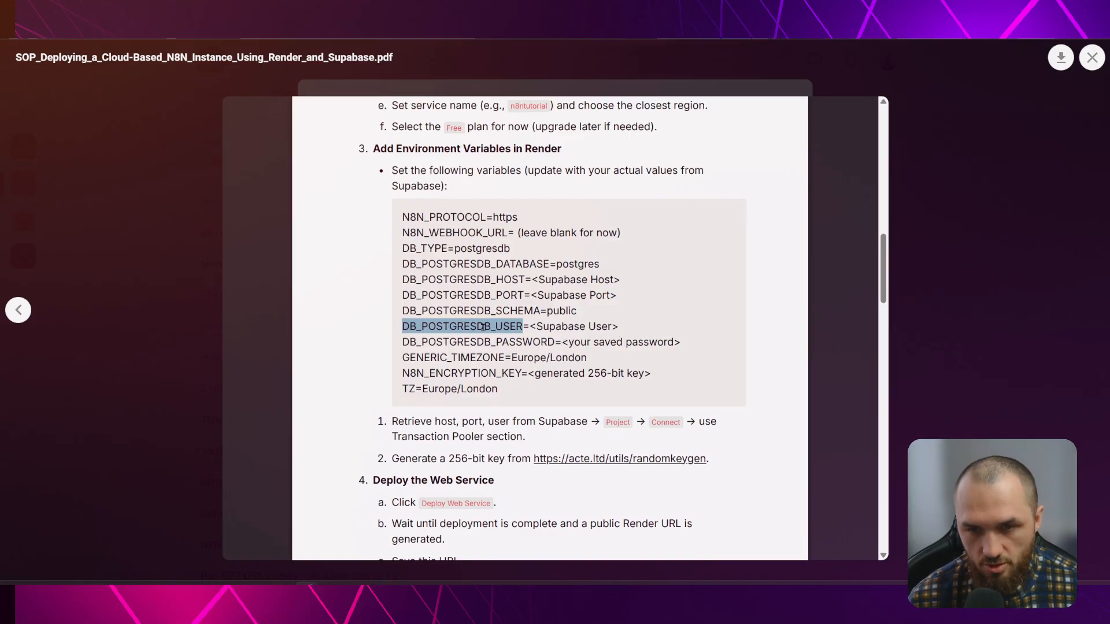
key(ctrl+c)
key(alt+Tab)
key(ctrl+v)
click(636, 383)
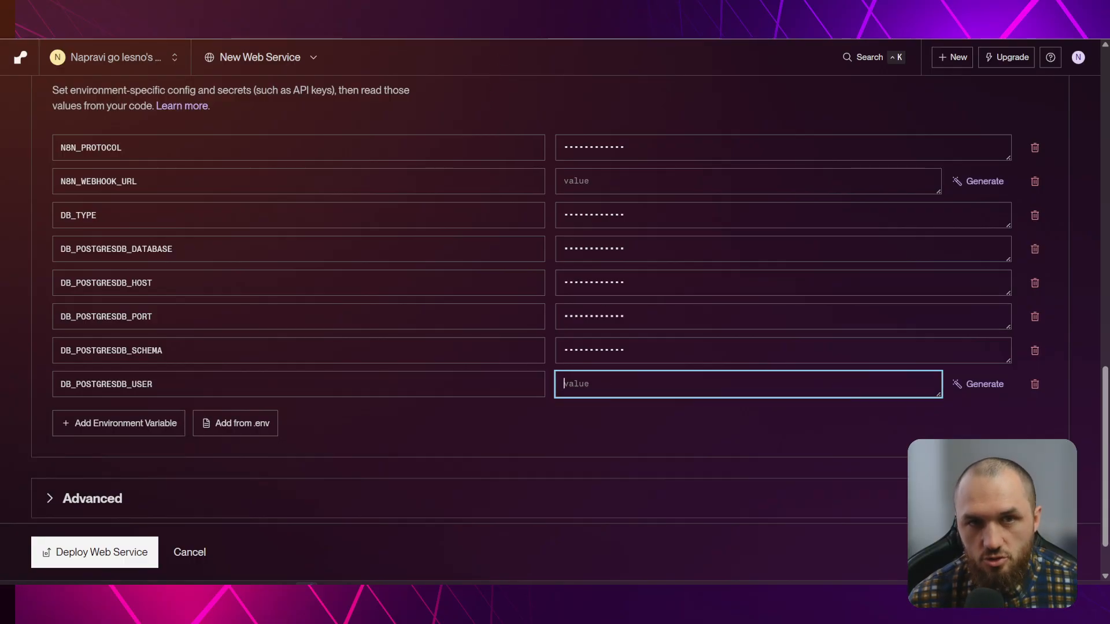
key(alt+Tab)
drag(526, 315, 662, 315)
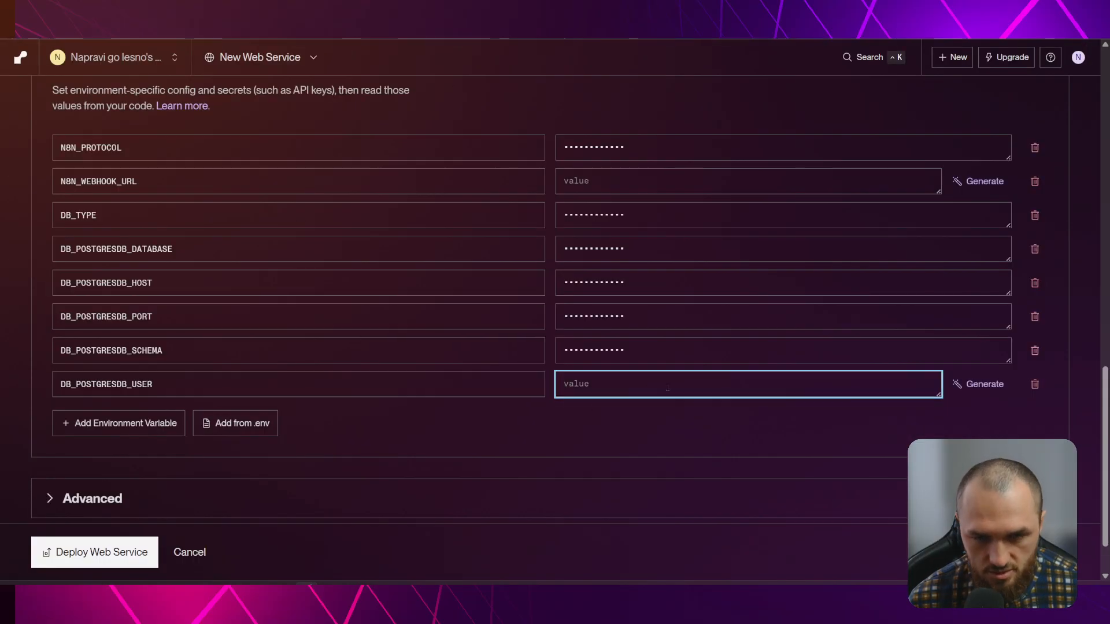
key(ctrl+v)
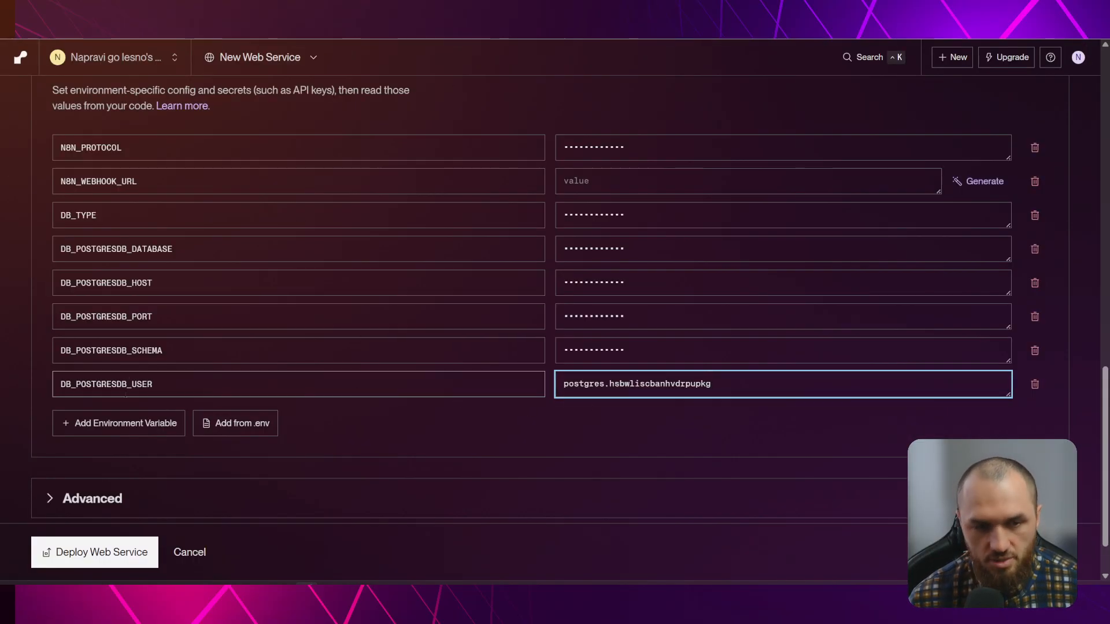
click(125, 423)
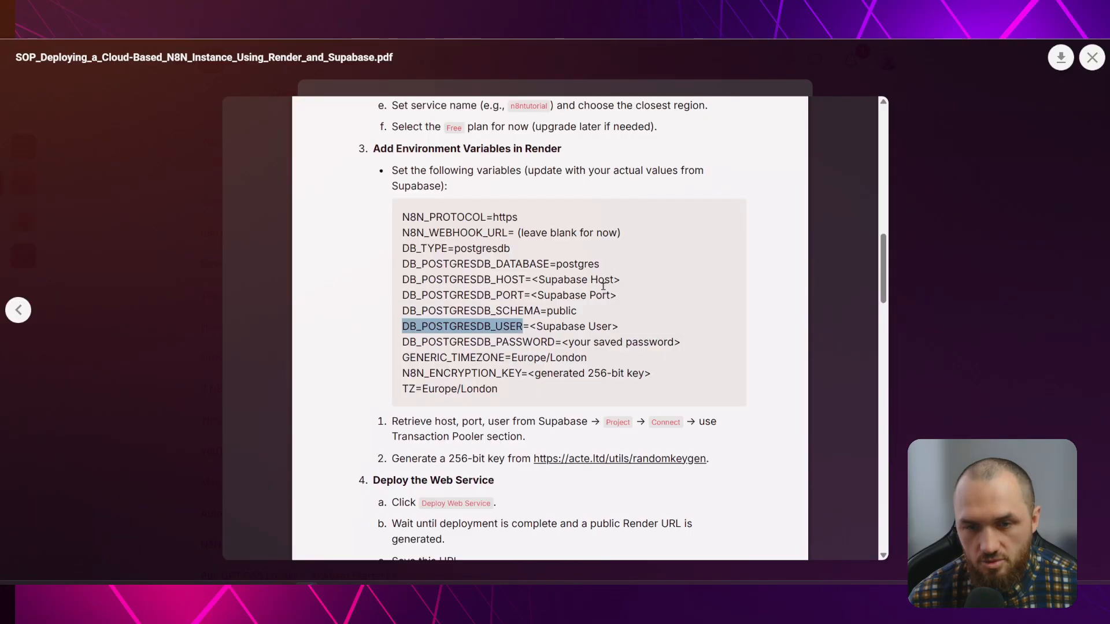
Paste DB_POSTGRESDB_PASSWORD from the guide as the new variable name, ready for its value
drag(402, 341, 553, 342)
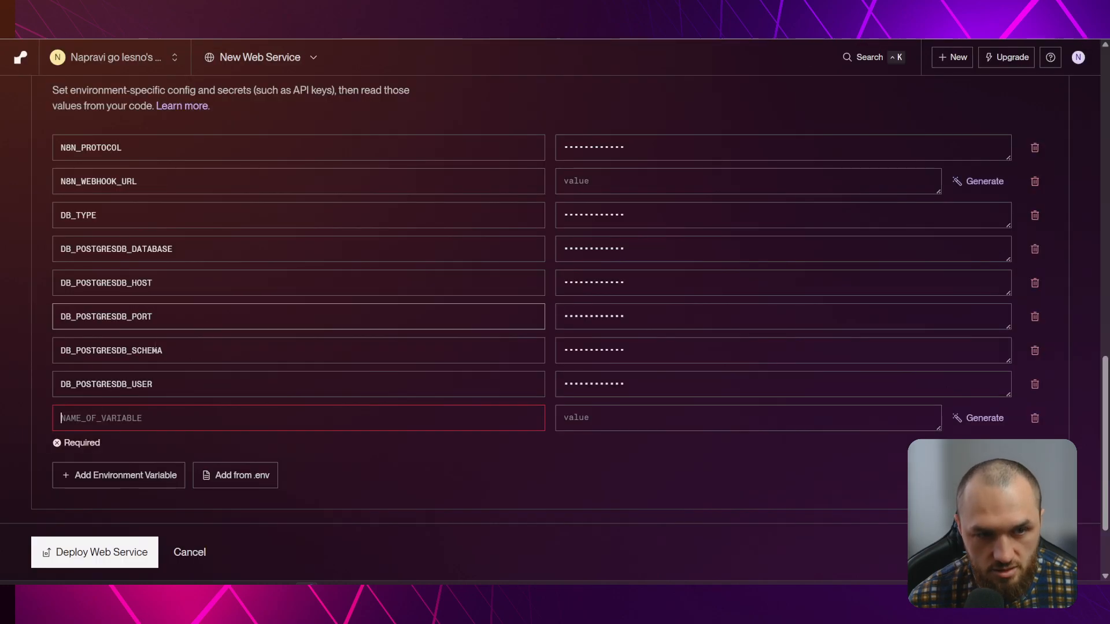
click(173, 418)
key(ctrl+v)
key(Tab)
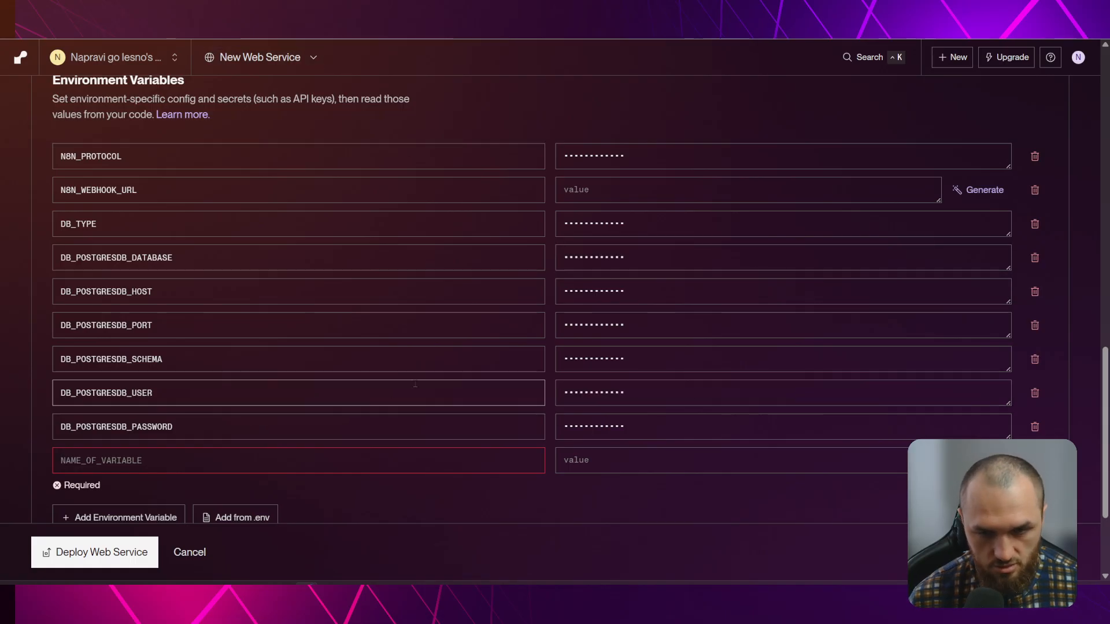
Add GENERIC_TIMEZONE set to Europe/London, with another empty row below
click(130, 460)
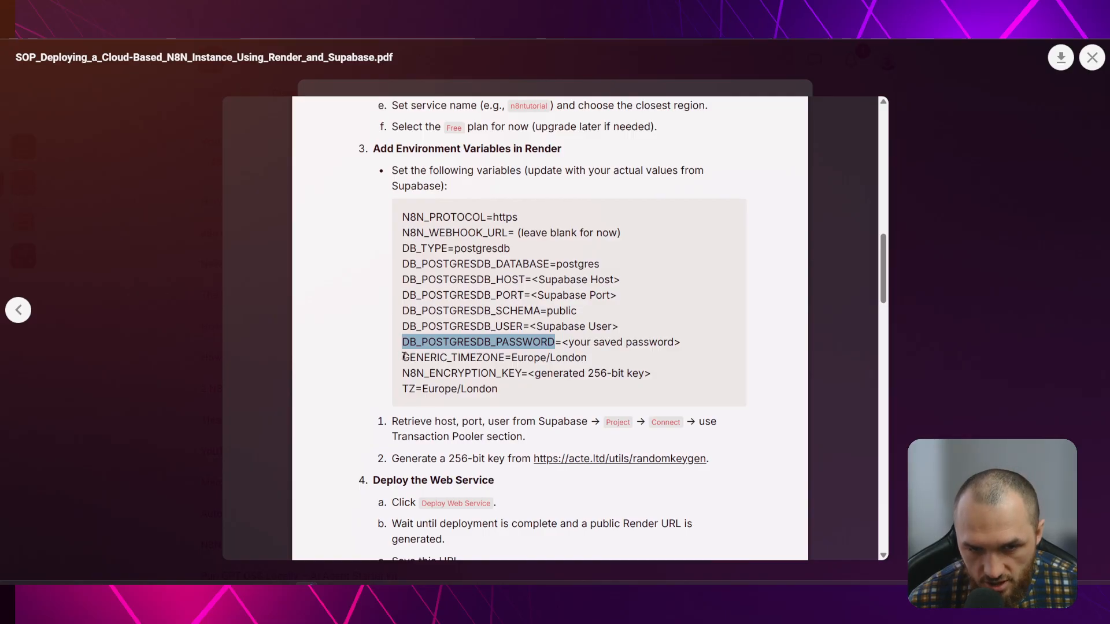
drag(403, 356, 504, 356)
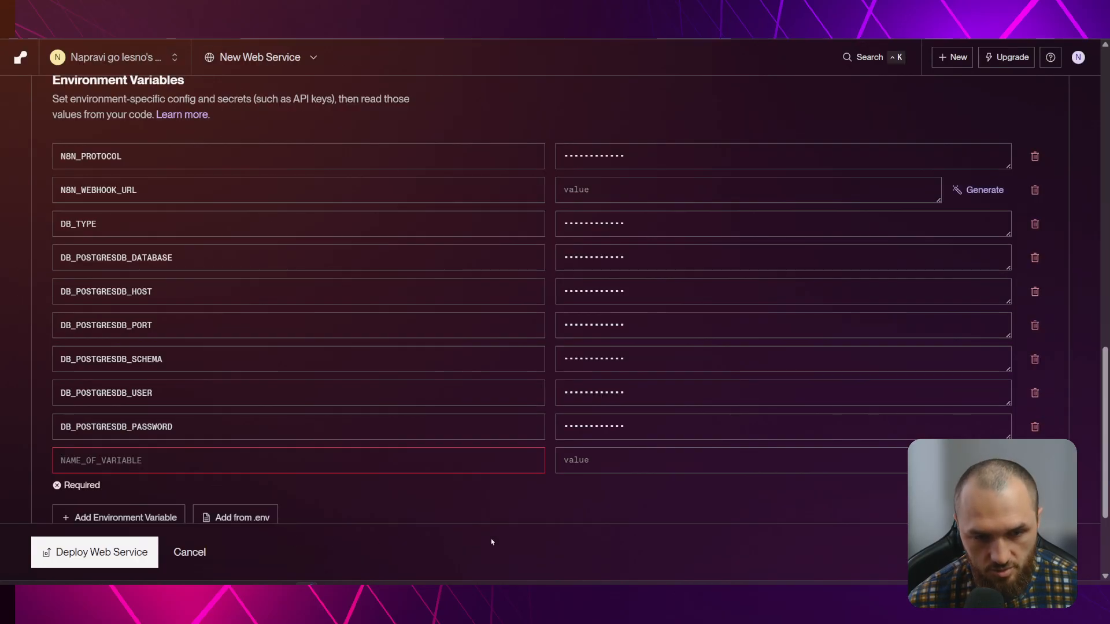
key(ctrl+v)
key(Tab)
text(Eur)
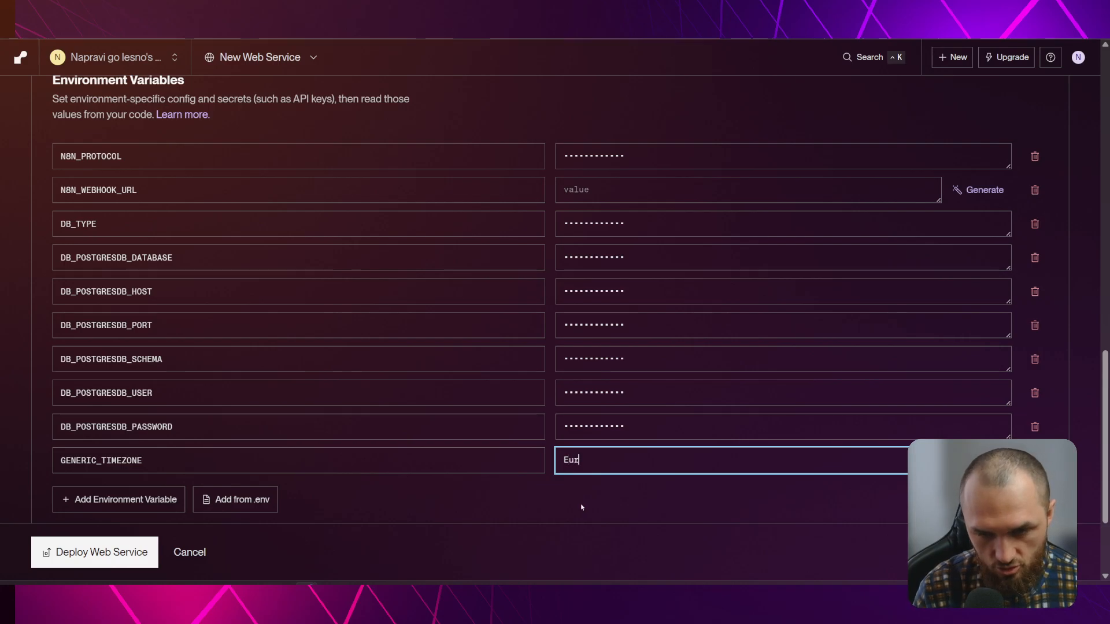
text(ope/London)
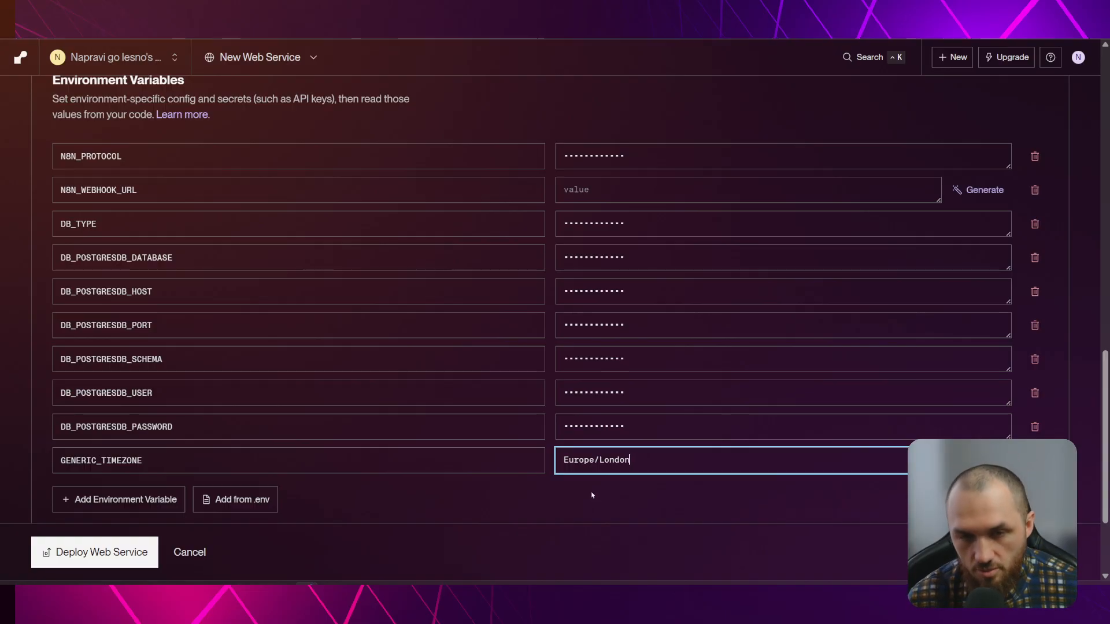
click(149, 500)
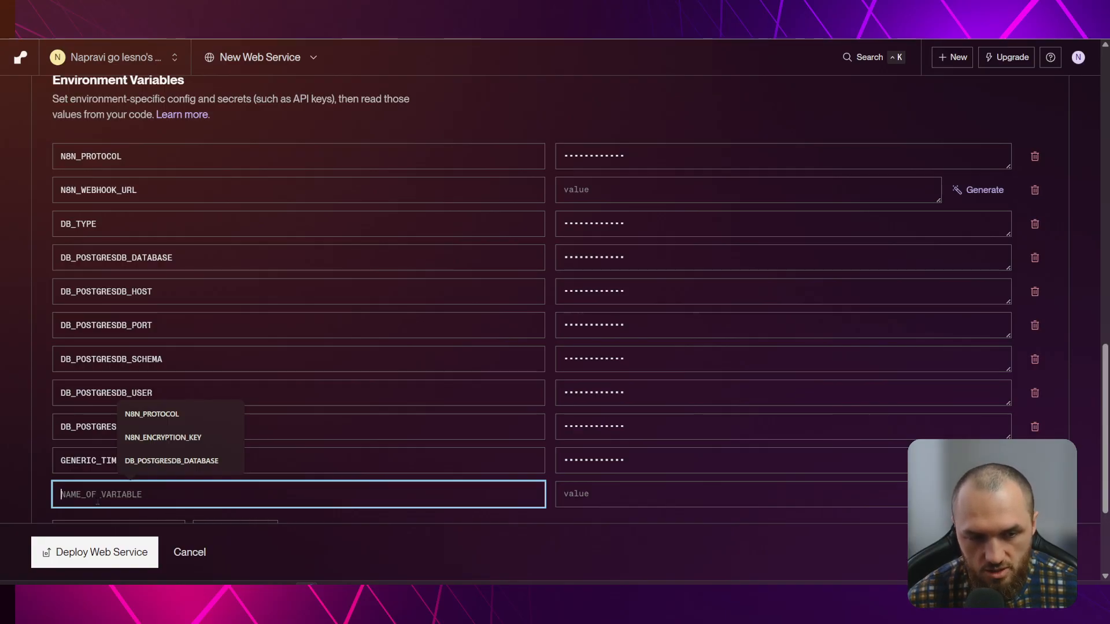
Paste N8N_ENCRYPTION_KEY from the guide as the new variable name
click(522, 12)
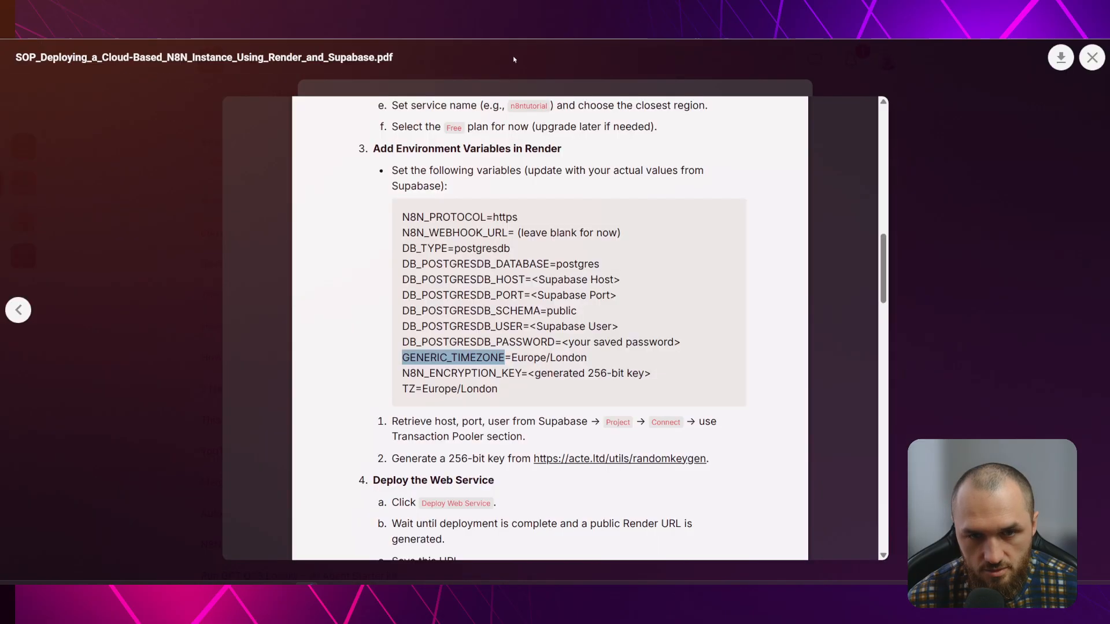
drag(403, 371, 522, 373)
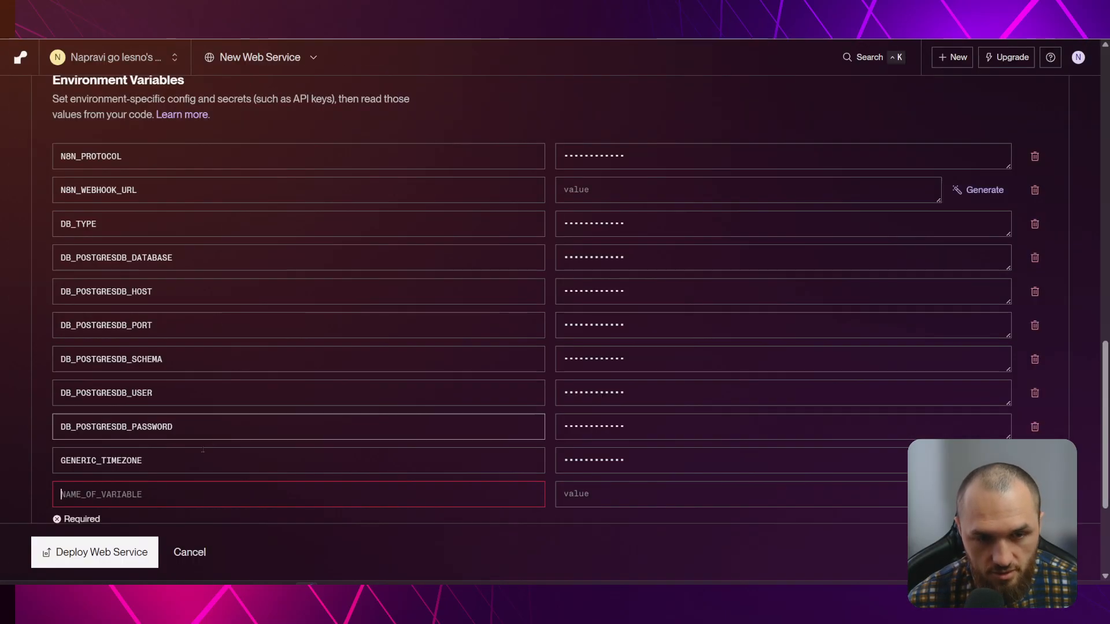
click(117, 494)
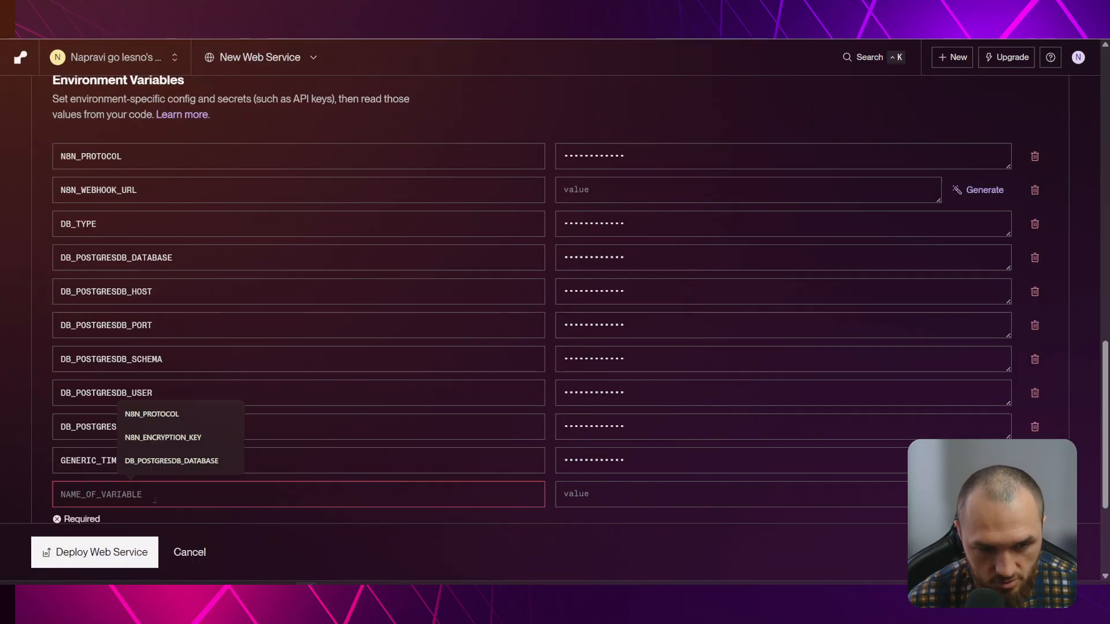
key(ctrl+v)
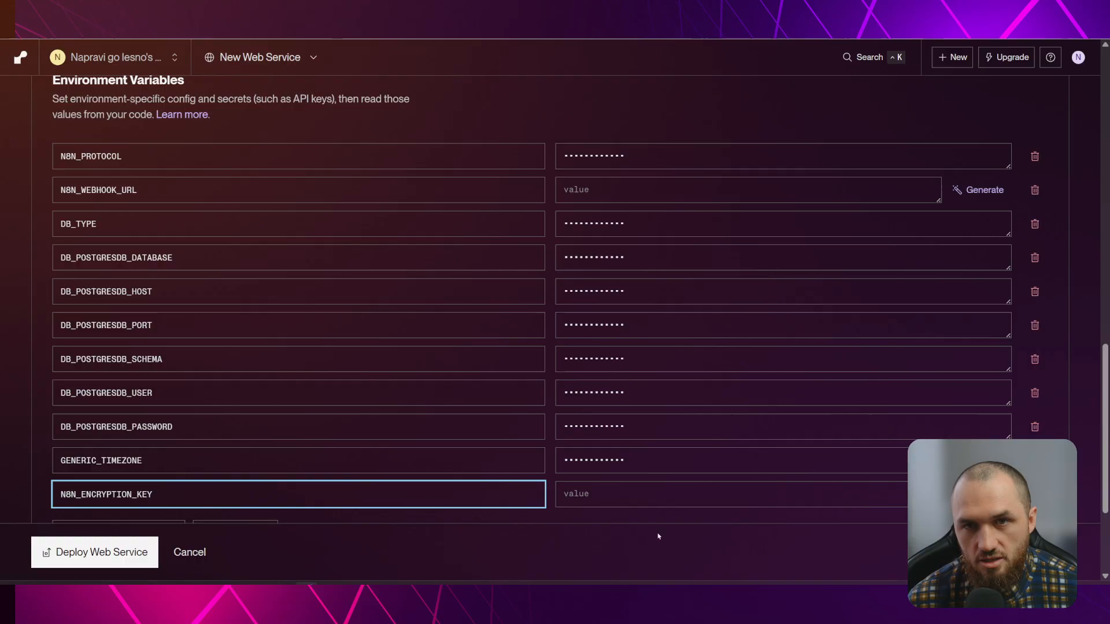
Generate a 256-bit encryption key on randomkeygen and paste it as the N8N_ENCRYPTION_KEY value
click(378, 29)
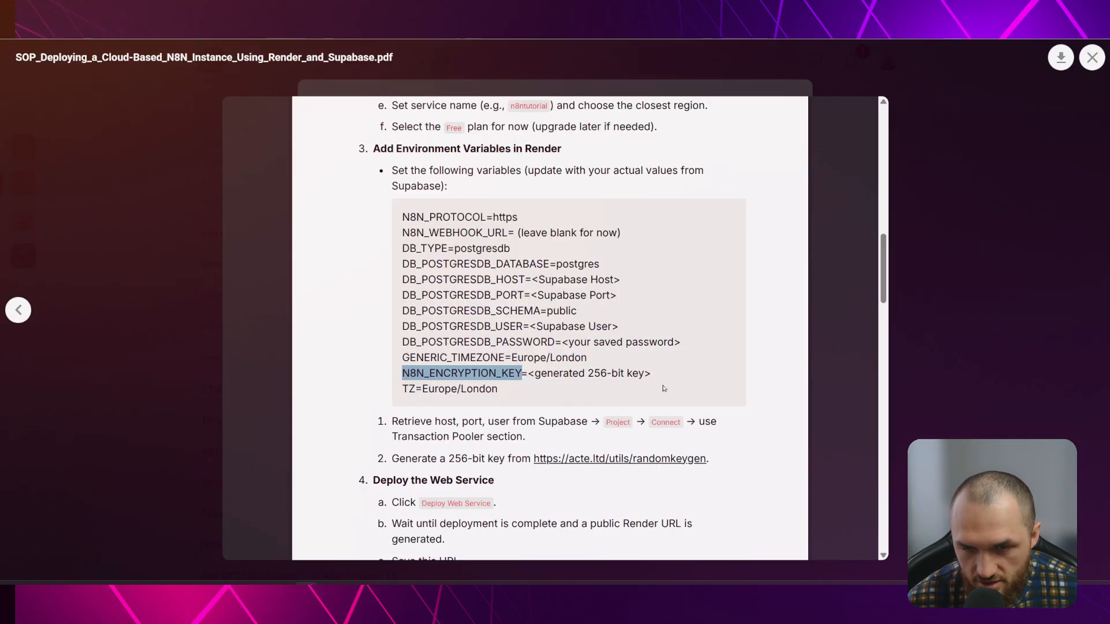
click(632, 458)
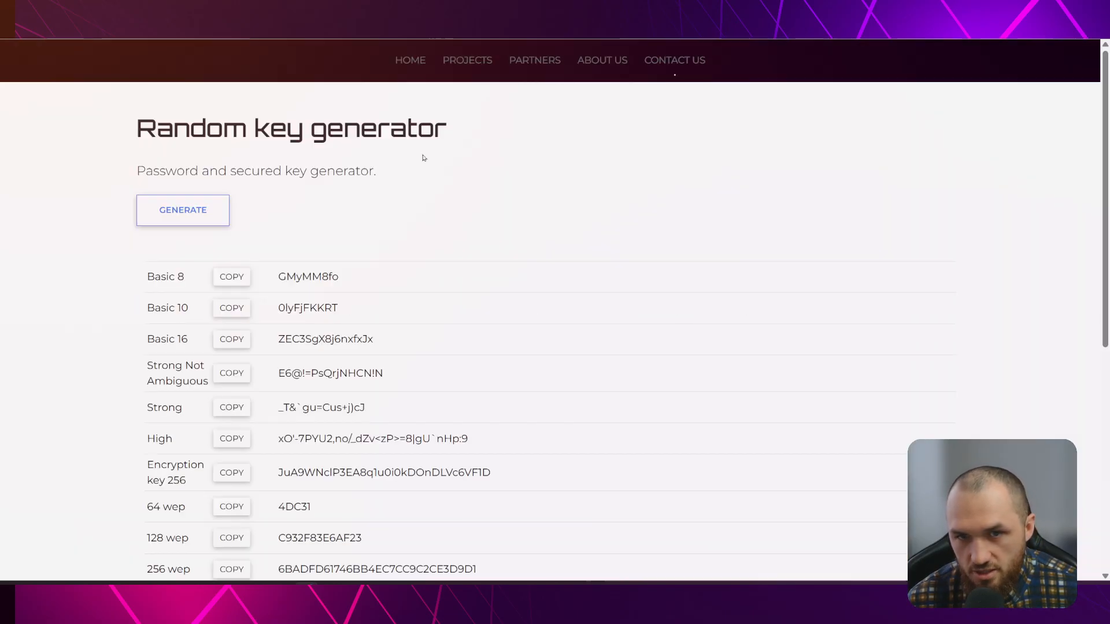
scroll(231, 176, down, 2)
scroll(231, 176, up, 2)
click(182, 210)
scroll(381, 218, down, 3)
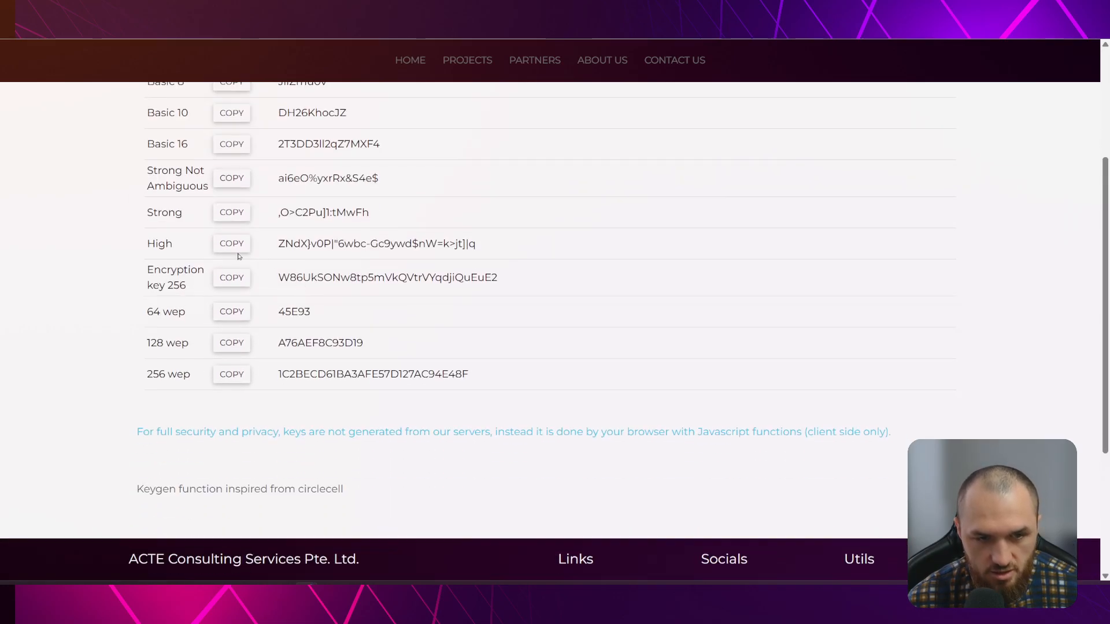
drag(146, 264, 170, 288)
click(231, 278)
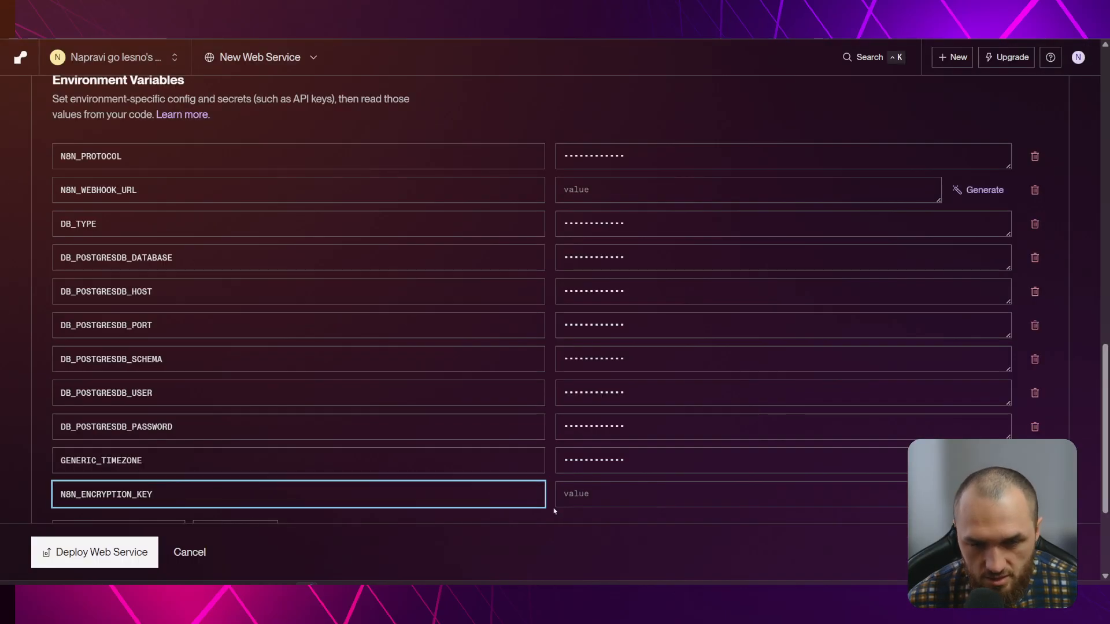
click(590, 495)
key(ctrl+v)
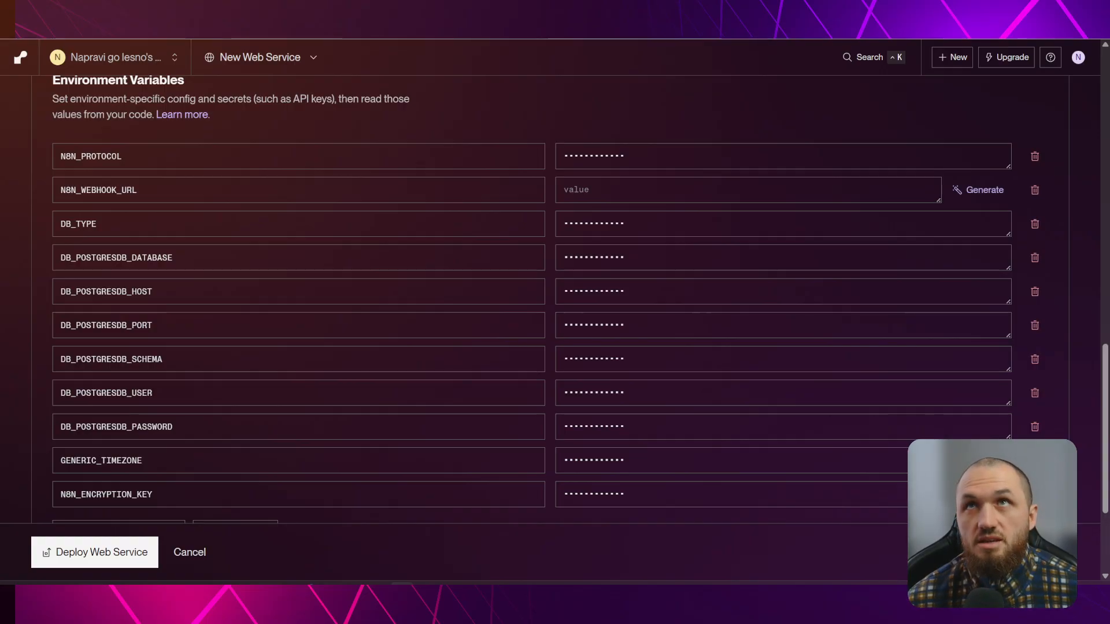
drag(347, 3, 347, 38)
drag(498, 56, 506, 77)
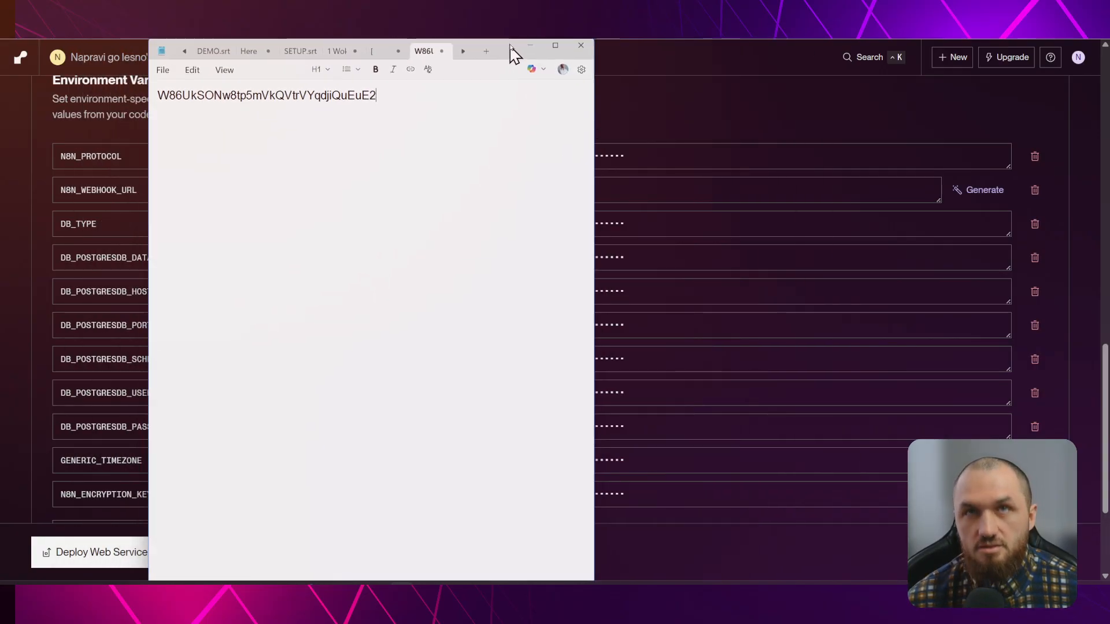
click(522, 68)
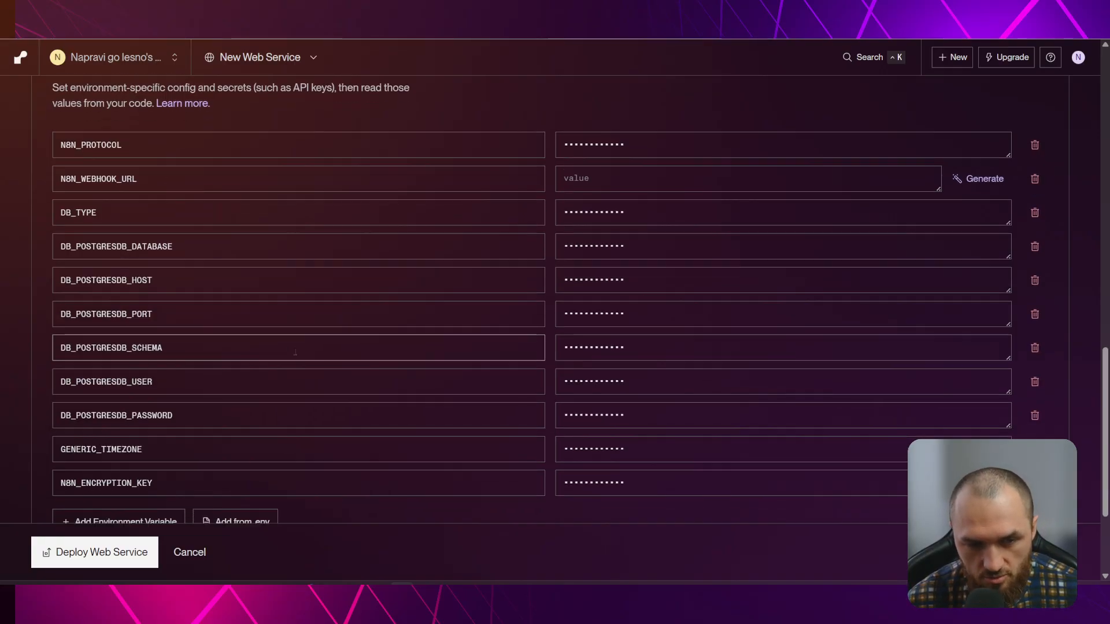
Add a TZ variable set to Europe/London
scroll(173, 361, down, 3)
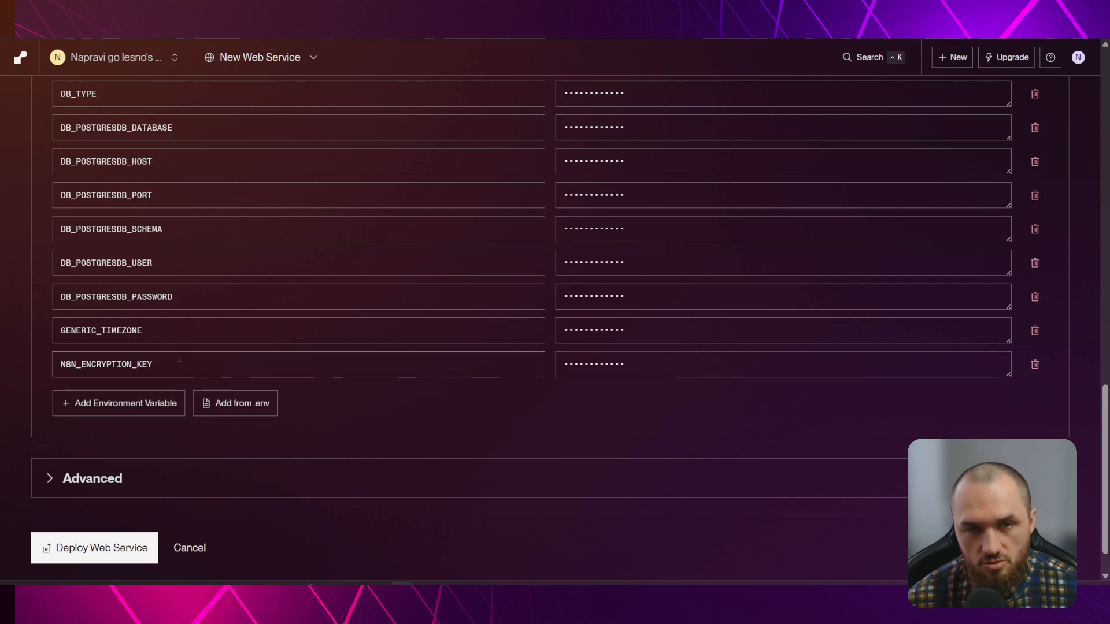
click(134, 400)
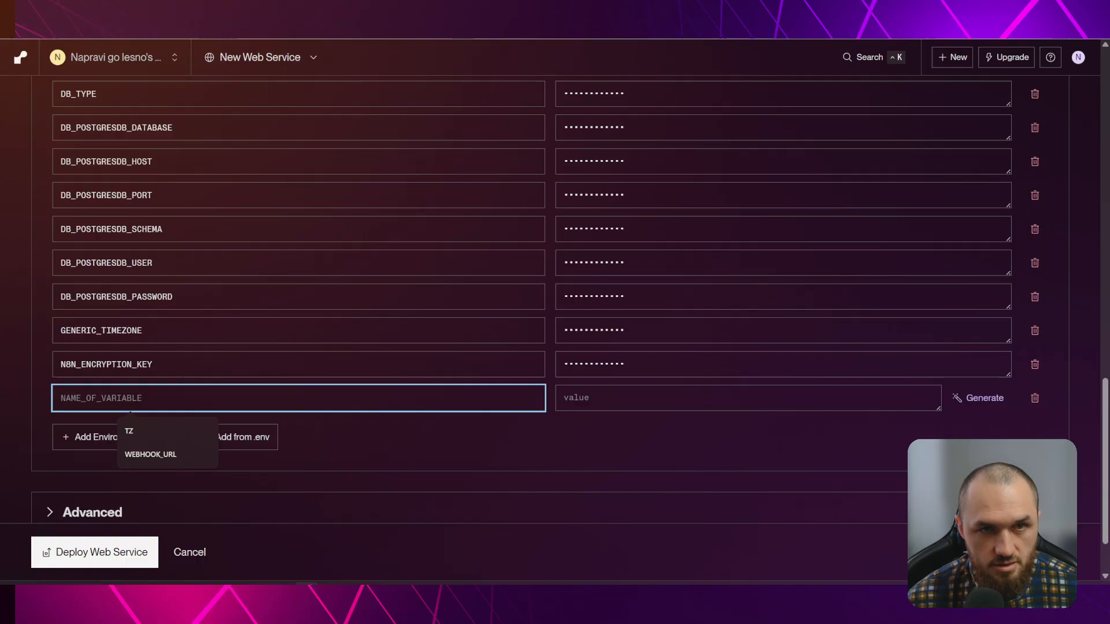
click(450, 11)
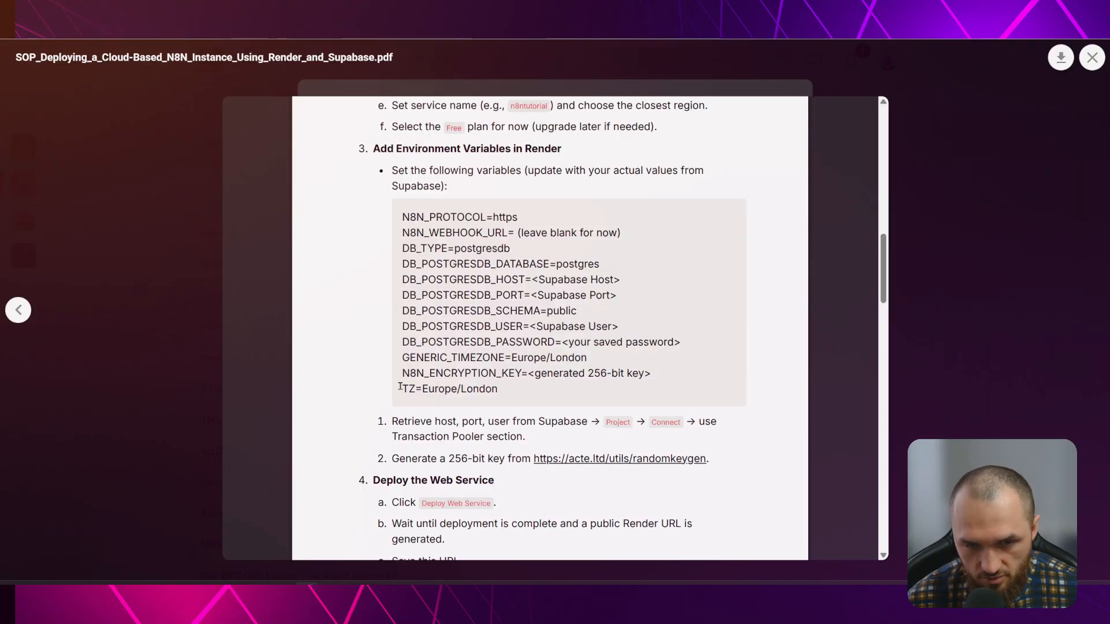
drag(403, 388, 413, 389)
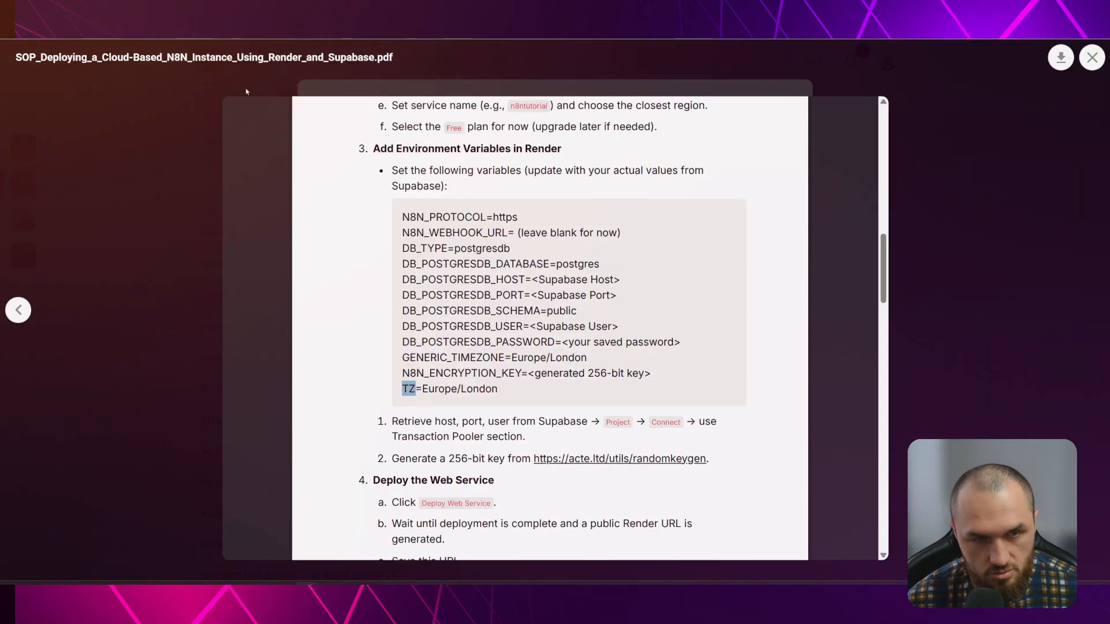
click(232, 12)
click(167, 398)
key(ctrl+v)
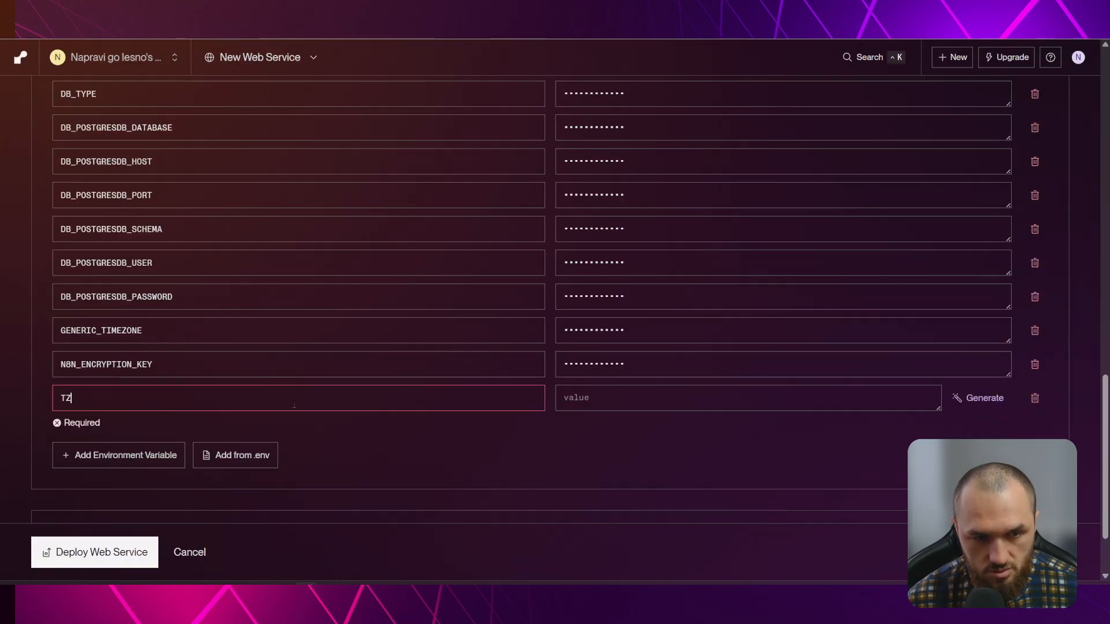
click(608, 399)
text(Europe)
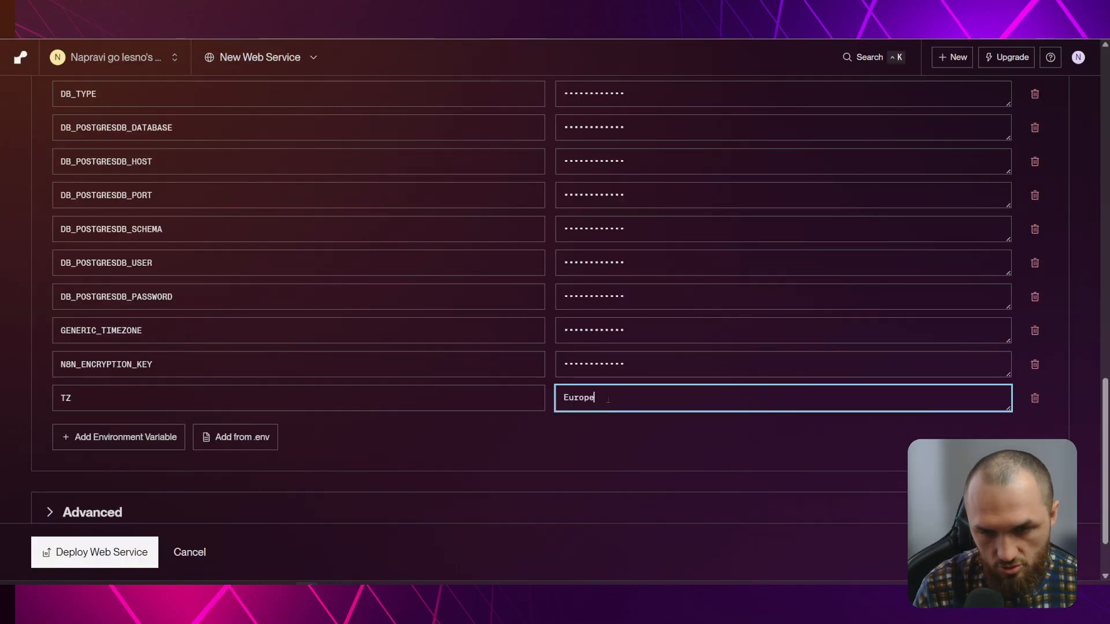
text(/London)
click(449, 468)
Go back to the N8N_WEBHOOK_URL variable and put its name into editing
scroll(297, 277, up, 3)
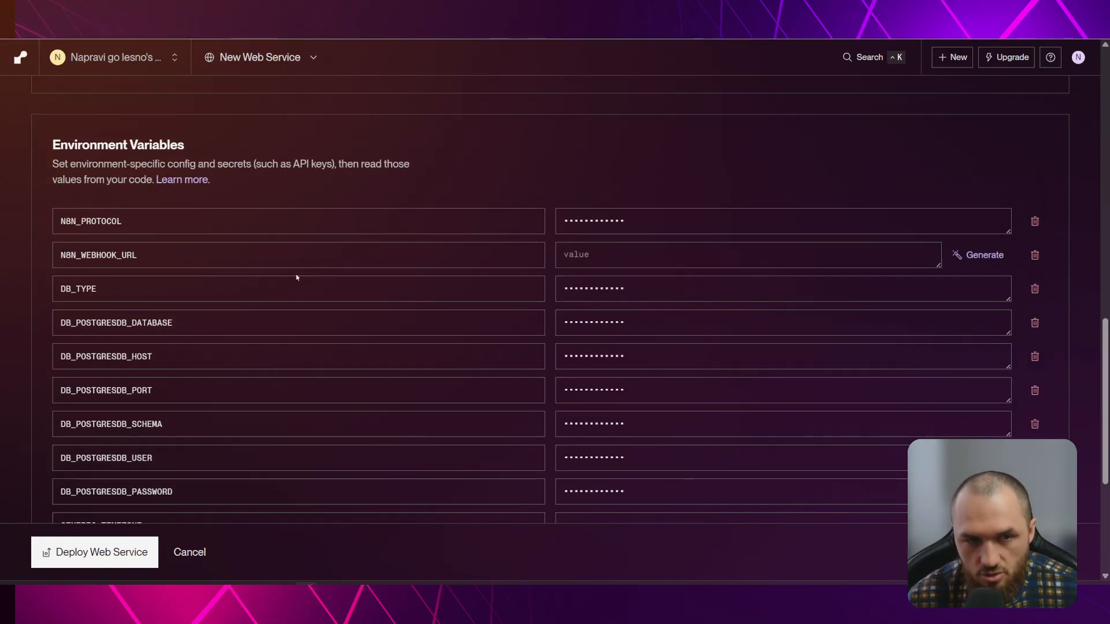
scroll(362, 276, down, 1)
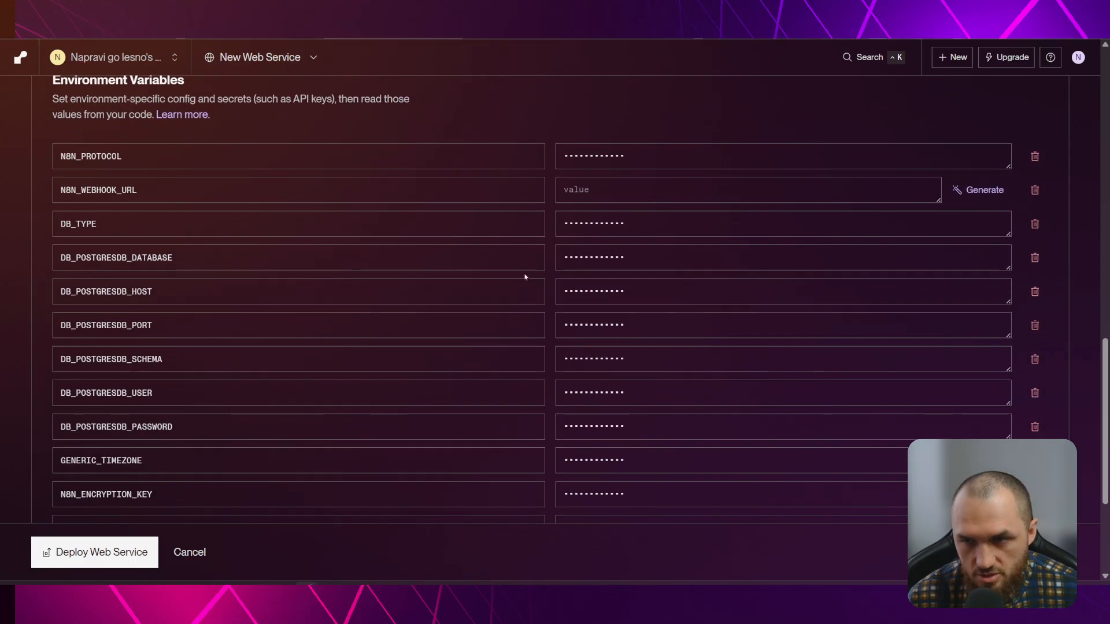
scroll(406, 325, down, 3)
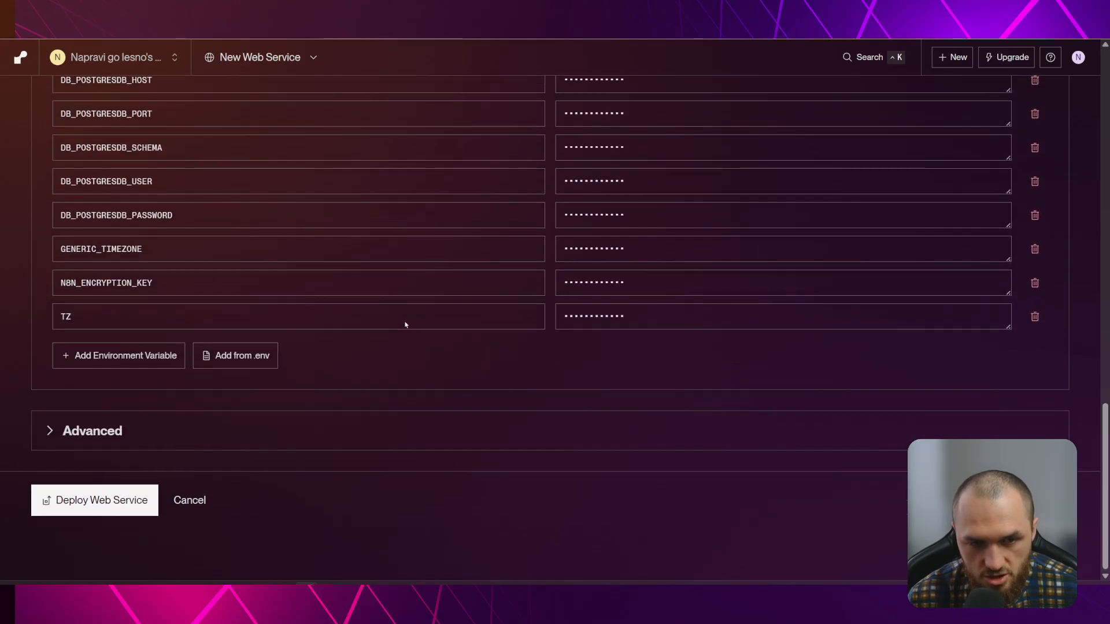
scroll(405, 325, up, 4)
click(171, 238)
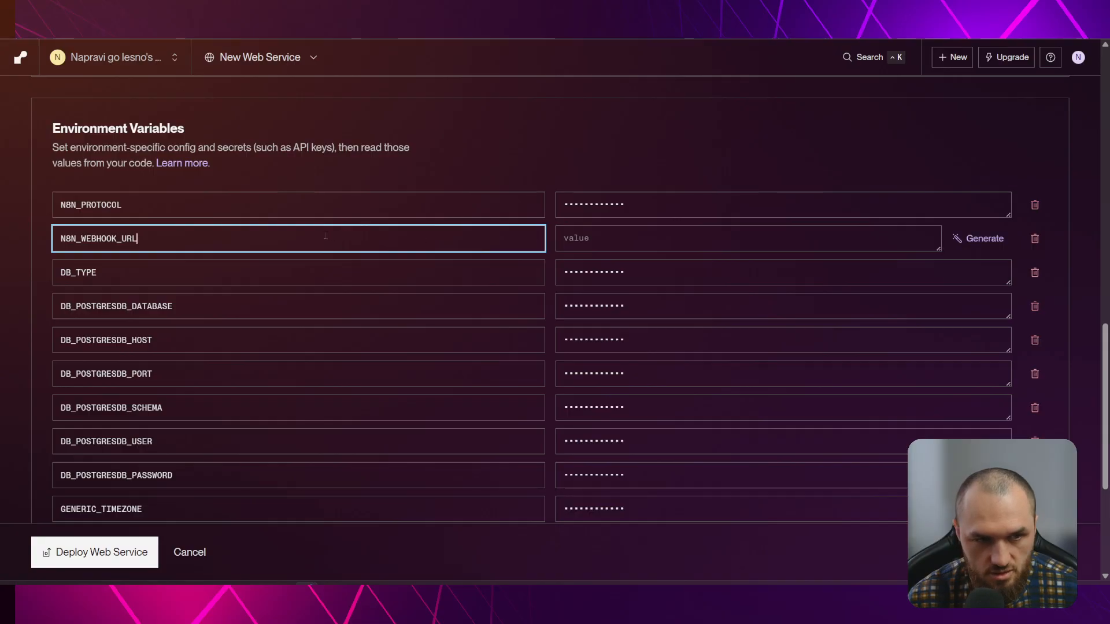
Delete the N8N_ prefix so the webhook variable is named WEBHOOK_URL
scroll(370, 235, down, 1)
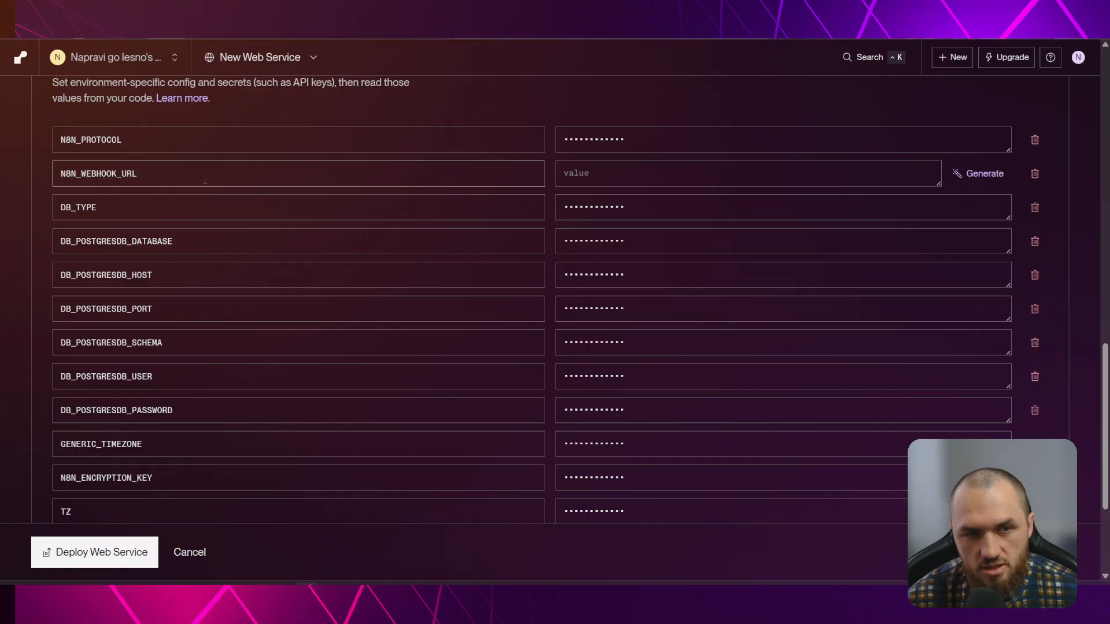
click(81, 173)
key(BackSpace)
key(BackSpace)
key(BackSpace)
key(BackSpace)
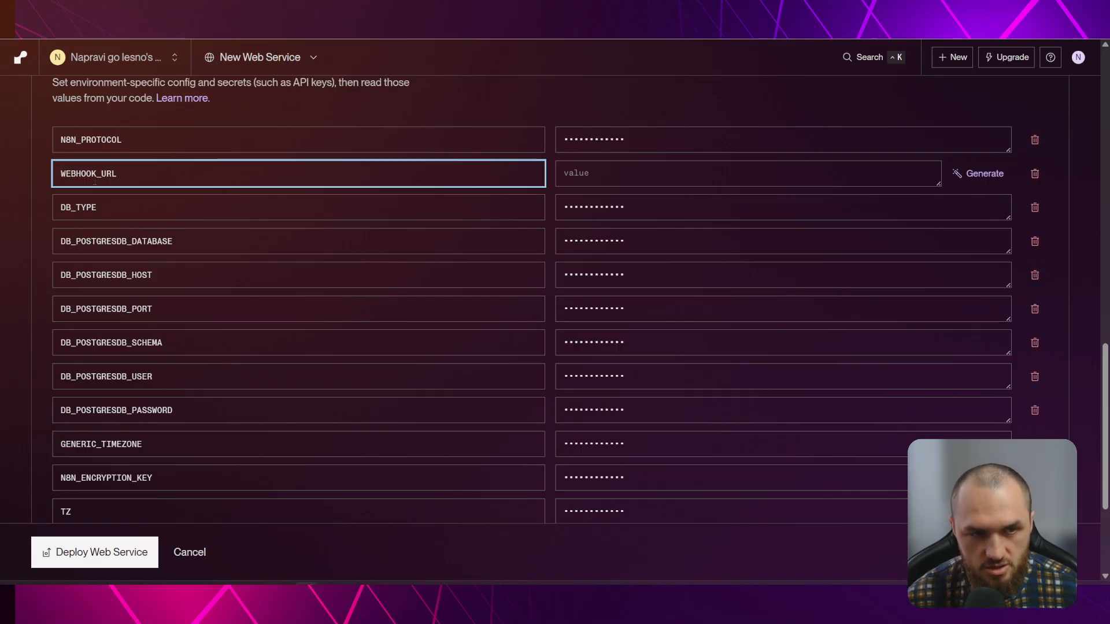
scroll(228, 272, down, 1)
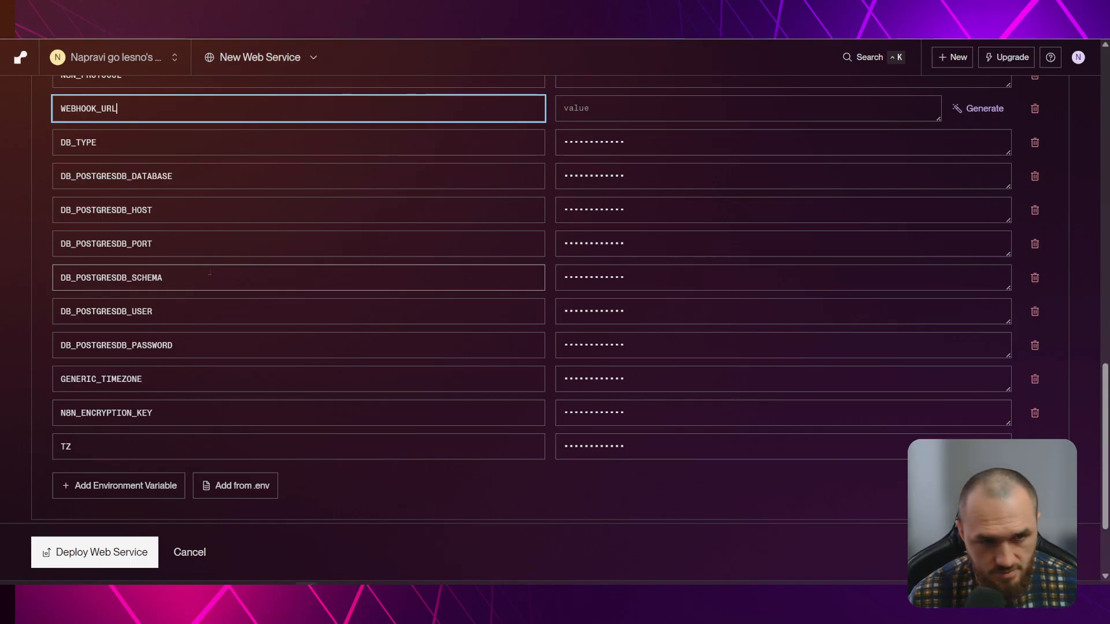
scroll(213, 266, down, 2)
scroll(278, 259, up, 2)
scroll(278, 259, up, 1)
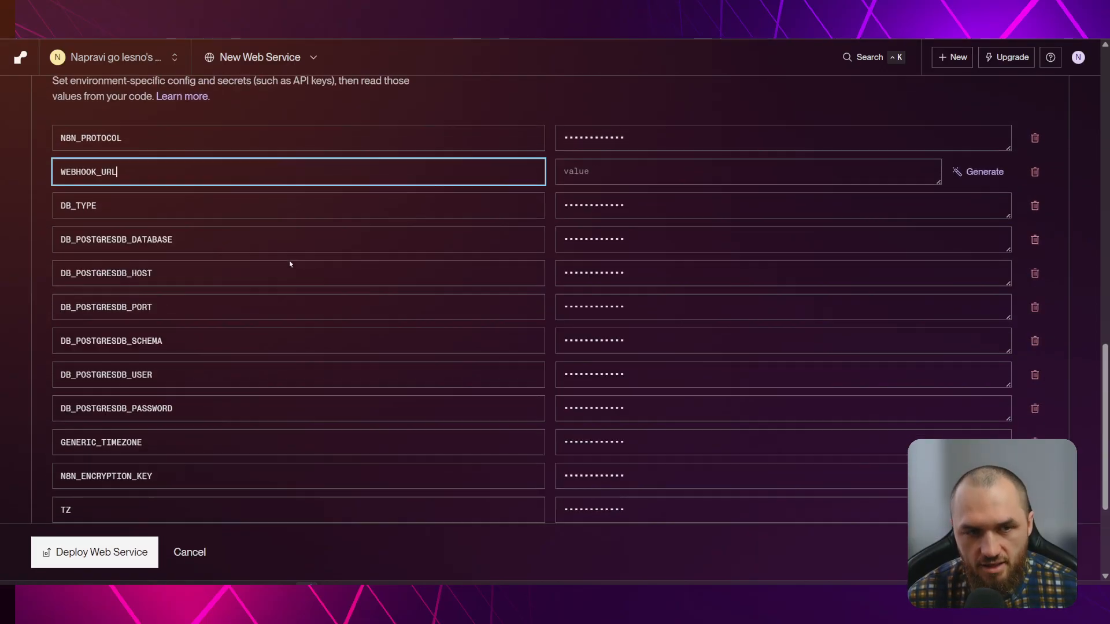
scroll(292, 263, down, 2)
Add N8N_RUNNERS_ENABLED set to true, delete that row, then select the guide's variable block
click(119, 426)
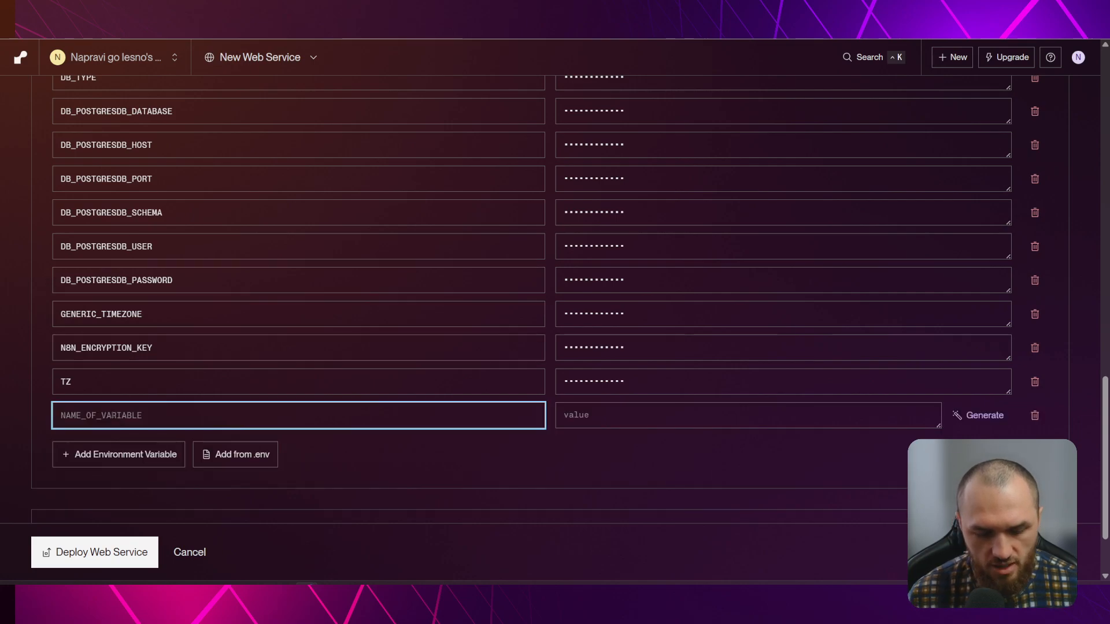
text(N8N_Wo)
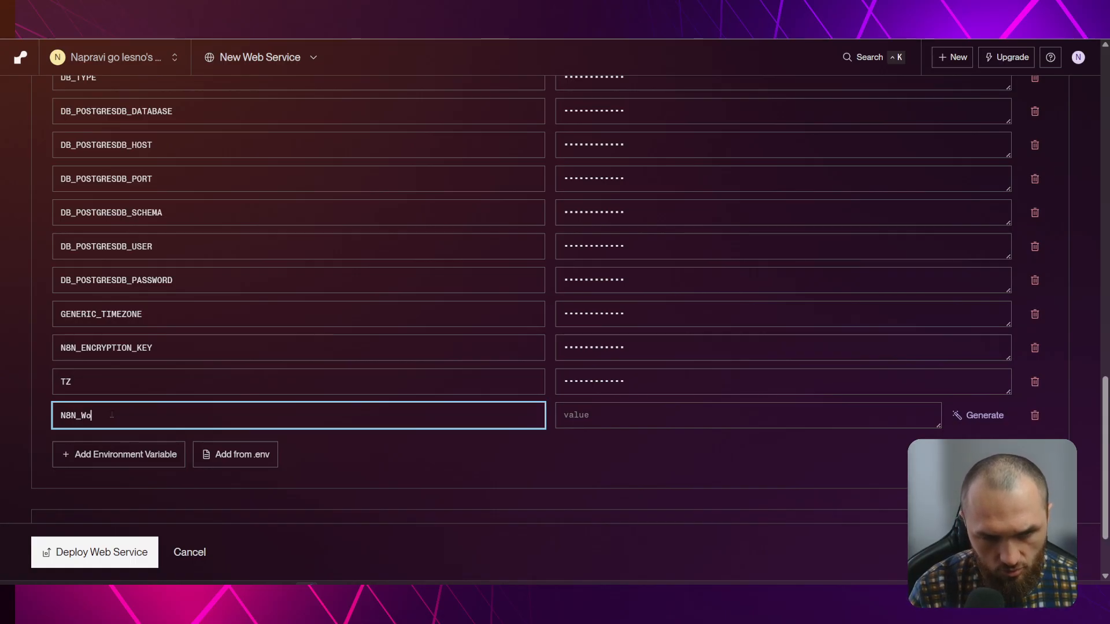
key(BackSpace)
key(BackSpace)
text(RUNNERS)
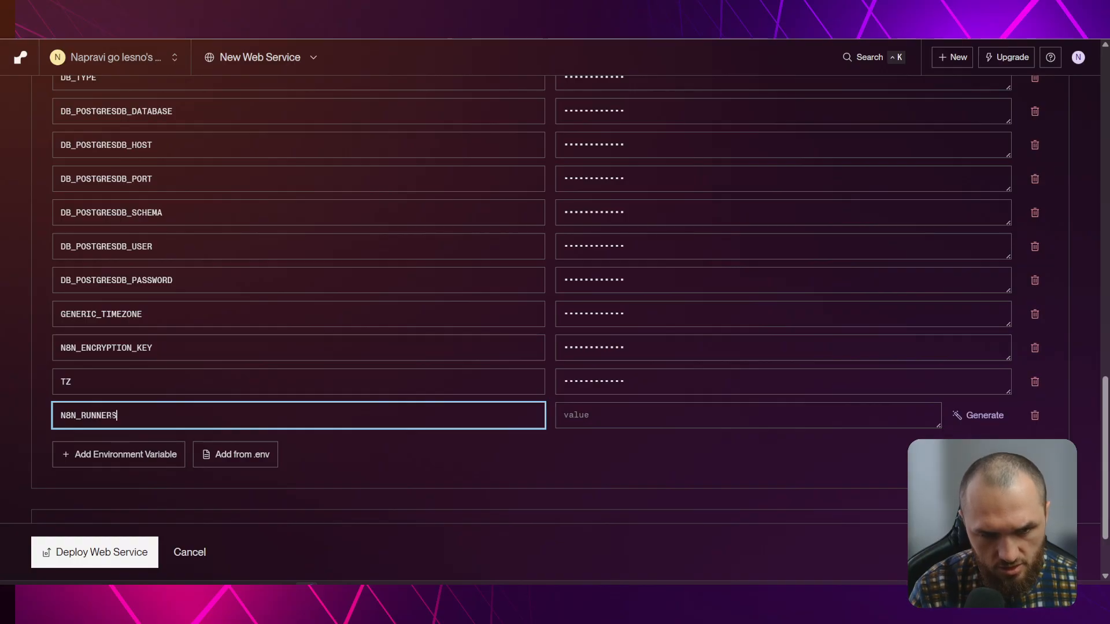
text(_ENAB)
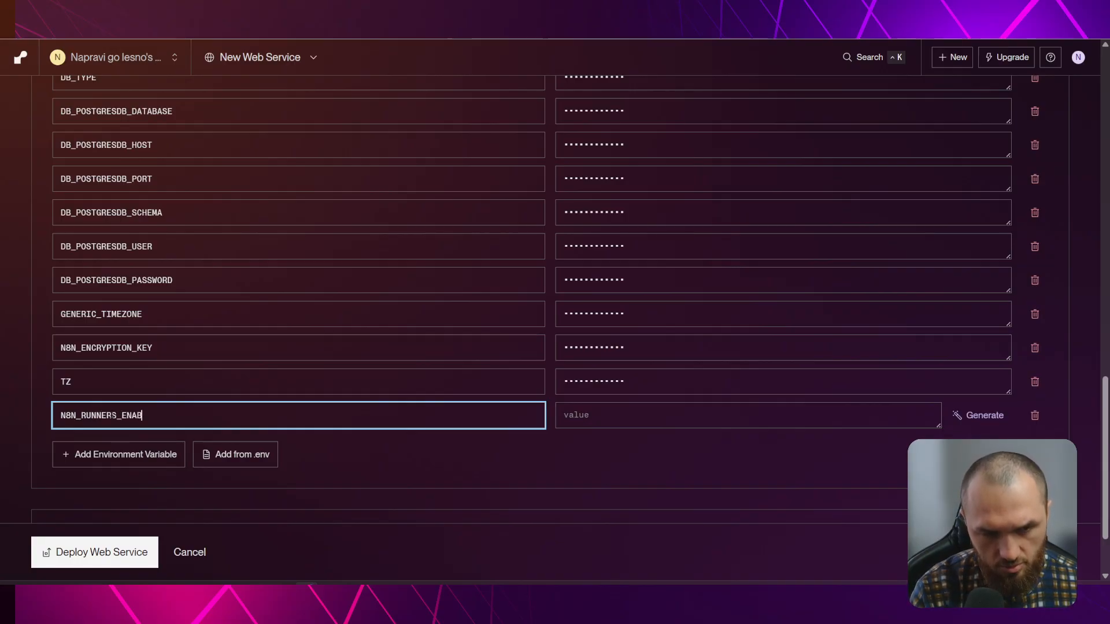
text(LED)
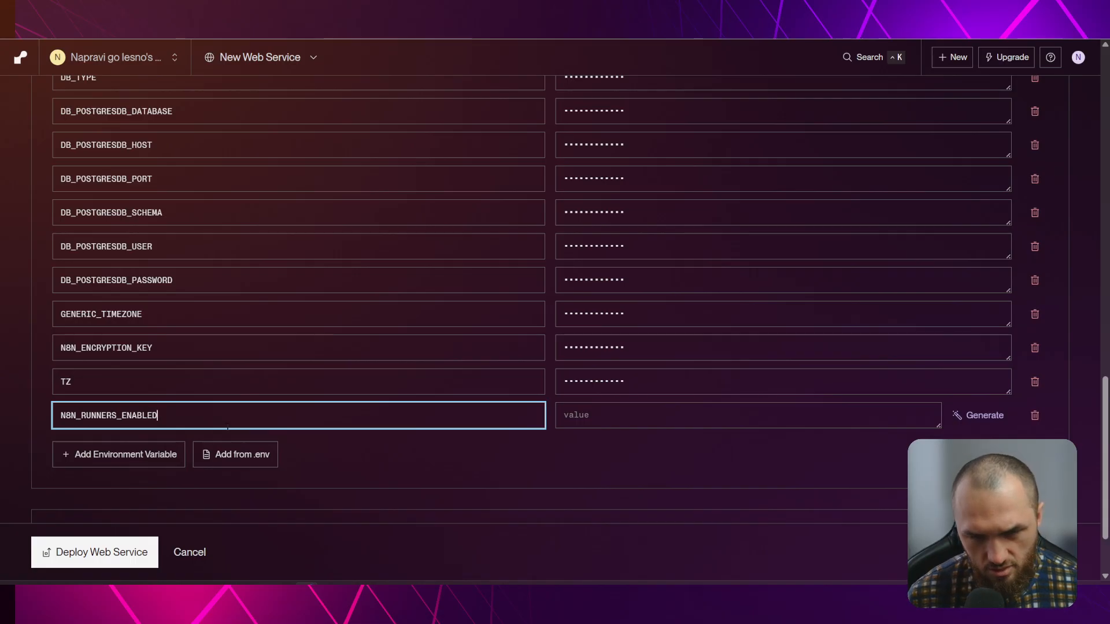
click(565, 422)
text(true)
click(493, 449)
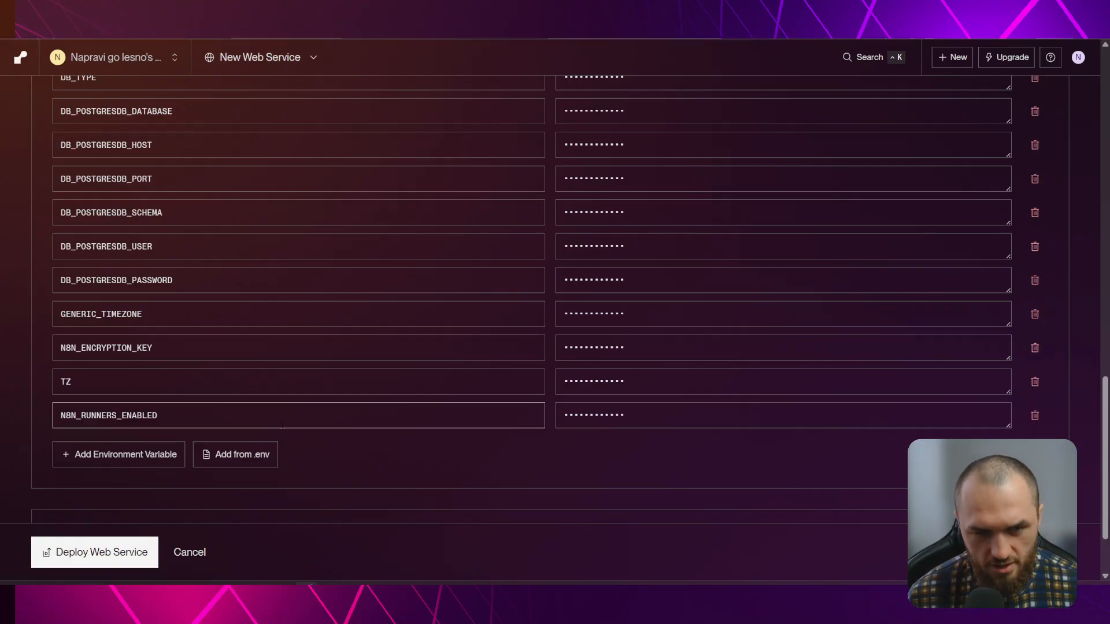
click(1034, 417)
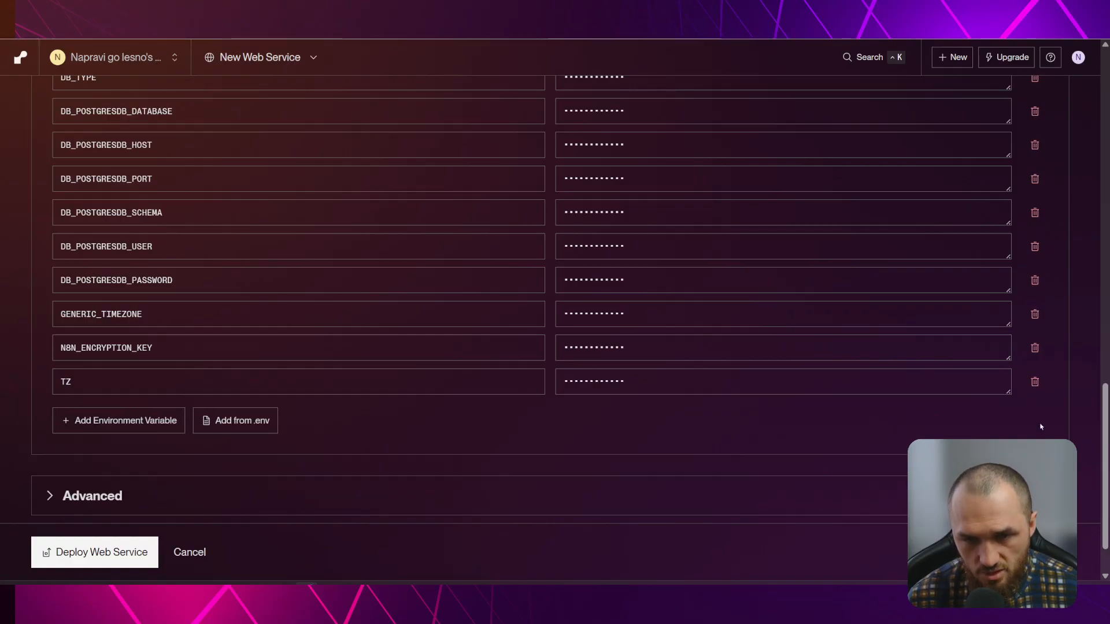
click(405, 36)
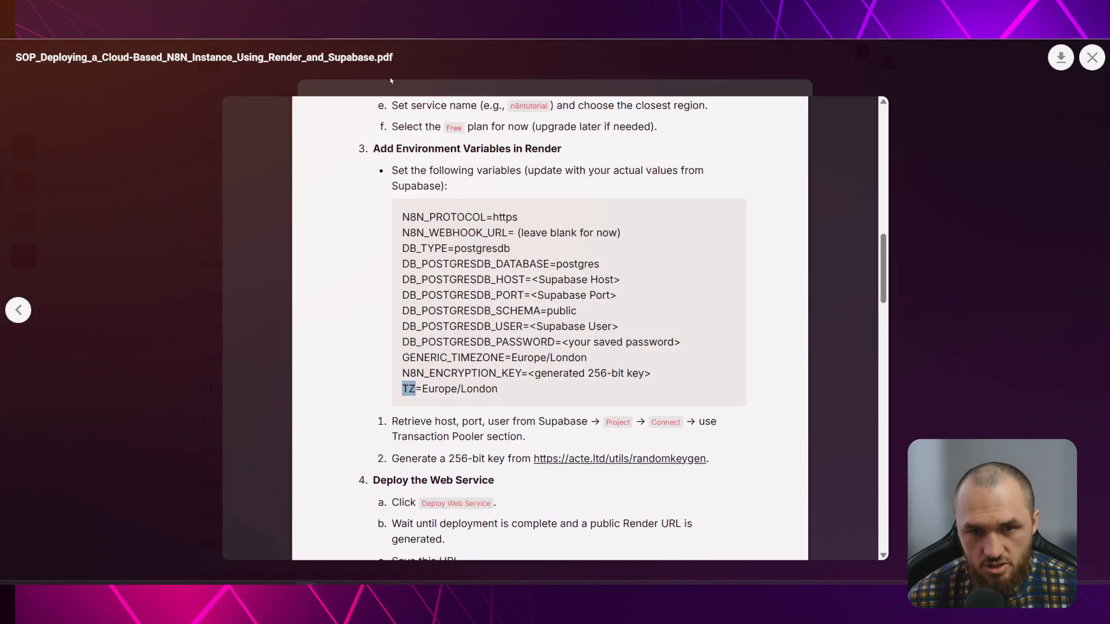
drag(401, 214, 502, 386)
key(ctrl+c)
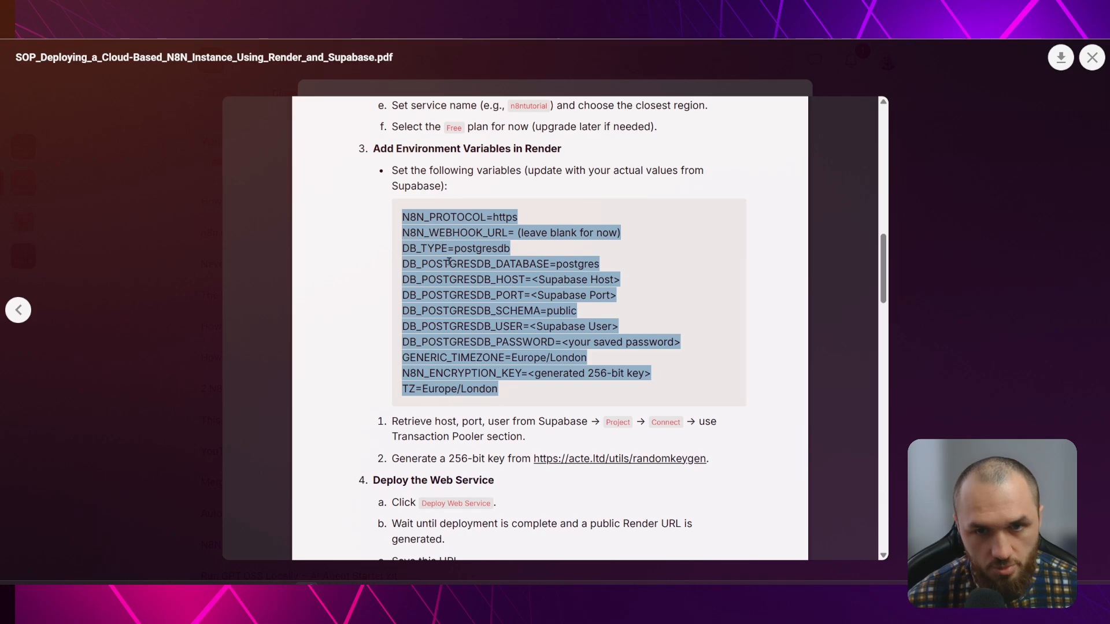
Paste the variable block into Notepad, rename N8N_WEBHOOK_URL to WEBHOOK_URL, then minimize the notes
drag(428, 38, 519, 85)
key(ctrl+v)
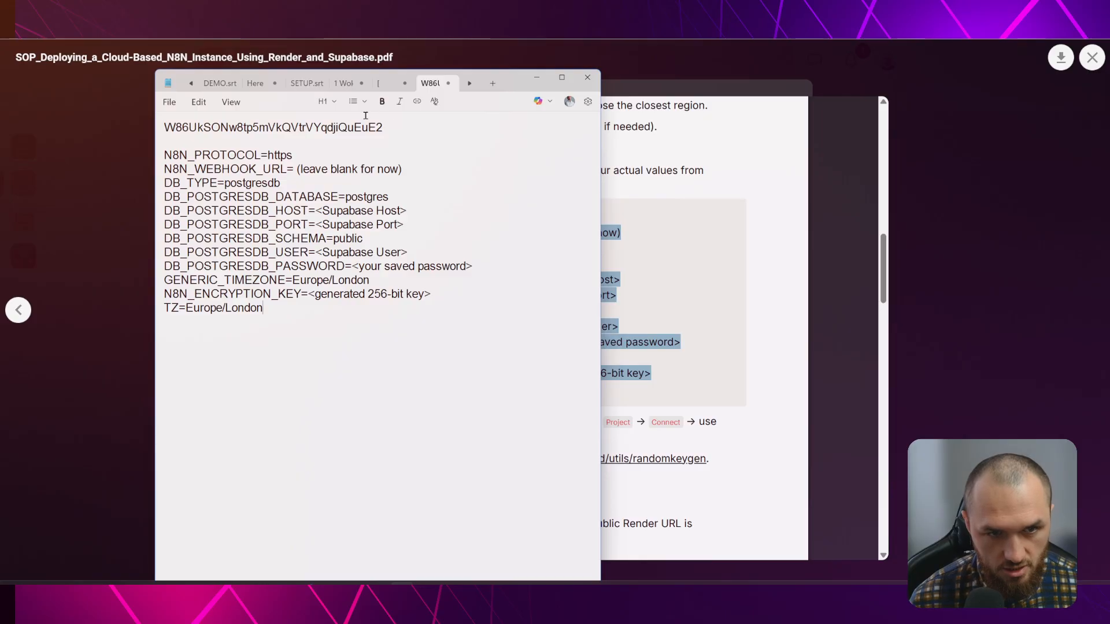
drag(192, 168, 165, 169)
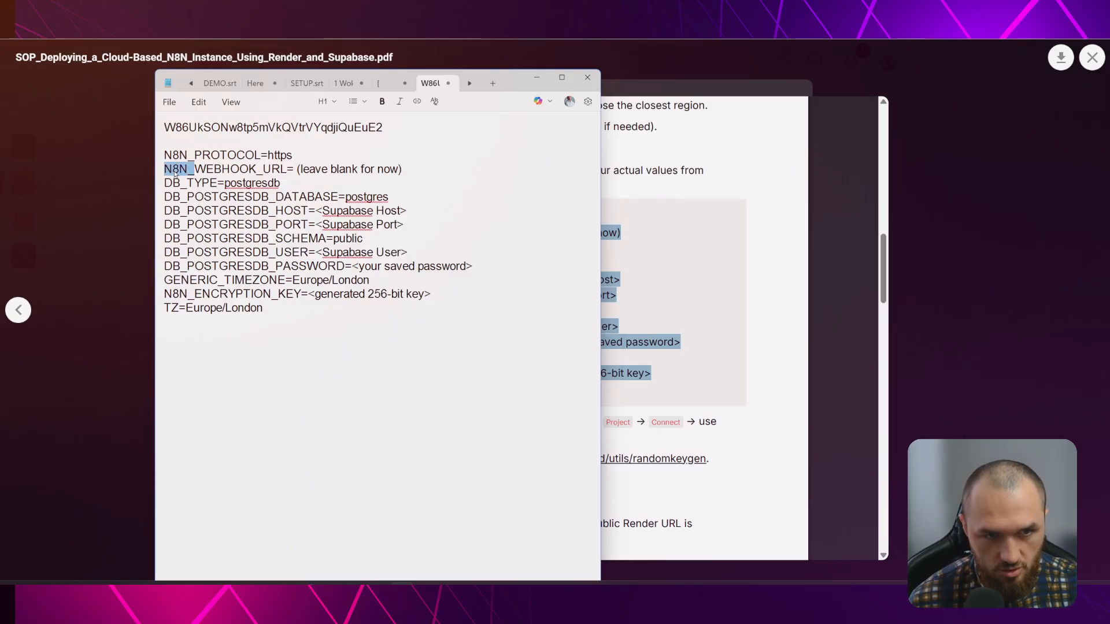
key(BackSpace)
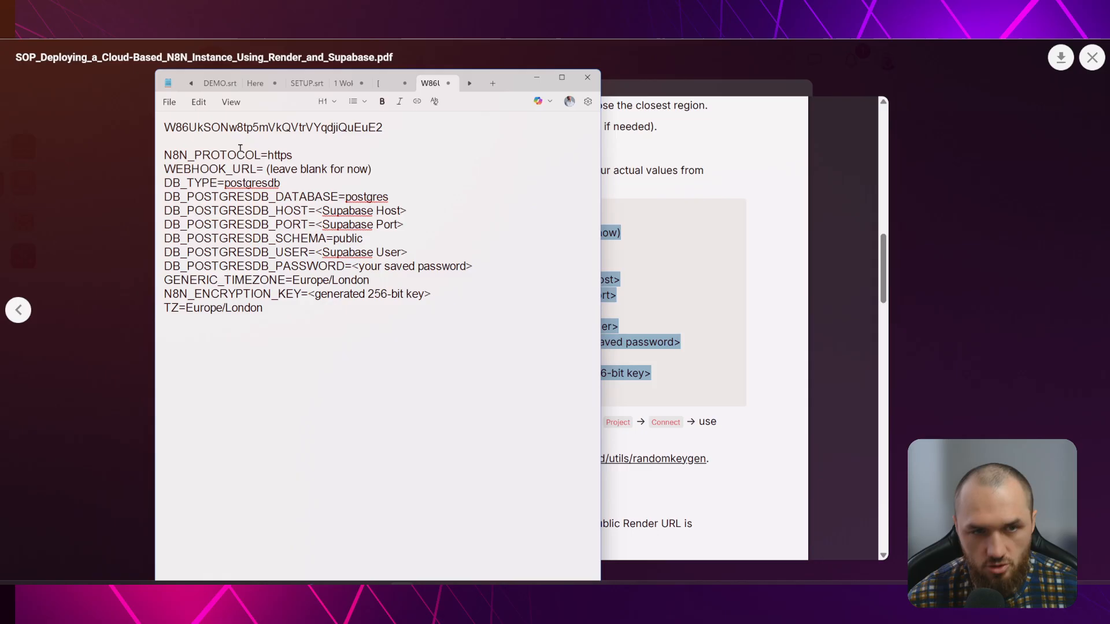
click(436, 201)
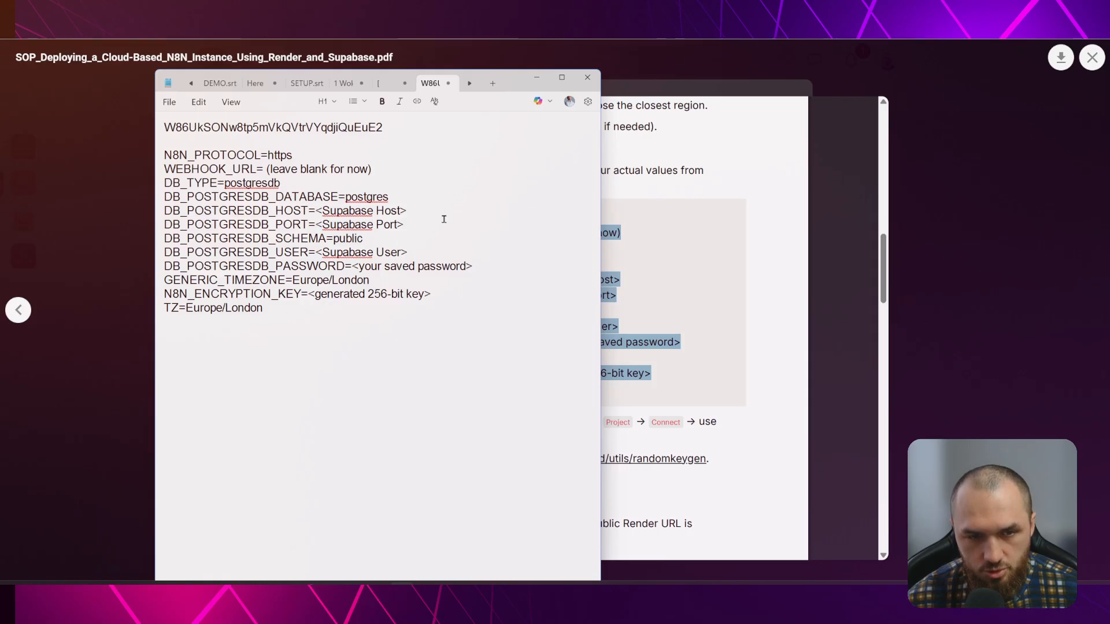
click(536, 77)
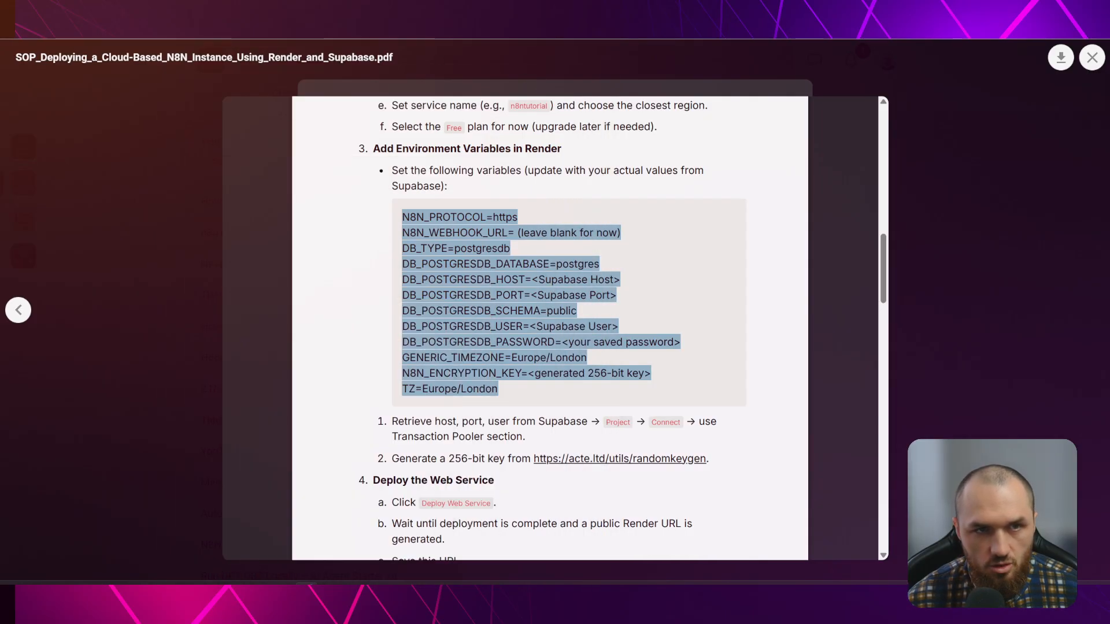
Deploy the n8ntest web service from the Render form and close the Supabase connection dialog
click(652, 33)
scroll(173, 353, down, 2)
click(85, 498)
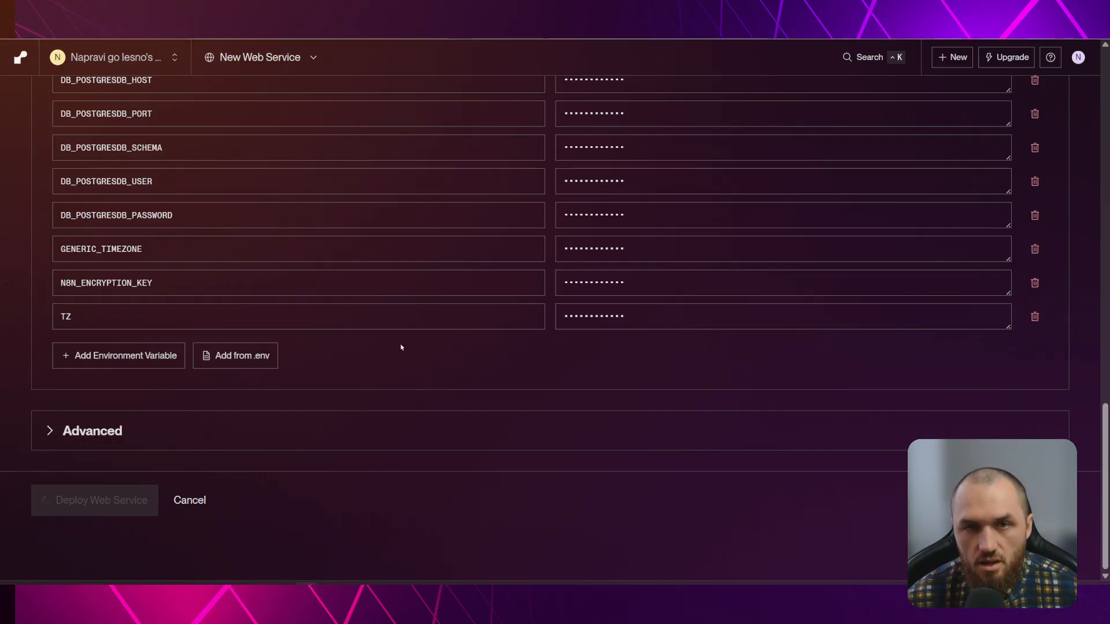
scroll(440, 376, up, 4)
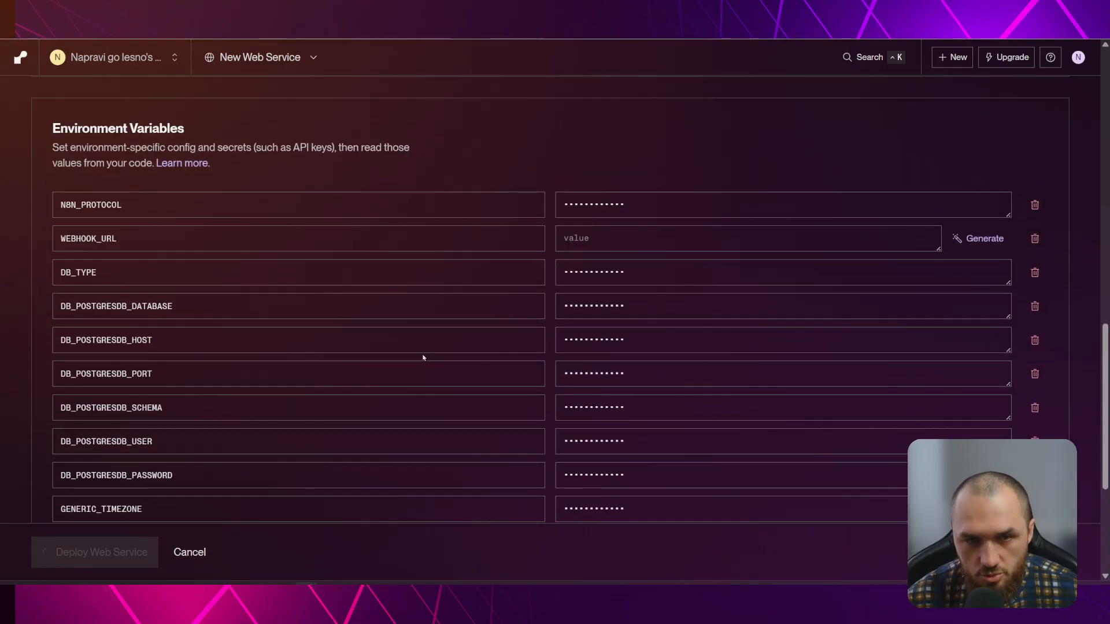
scroll(438, 328, down, 4)
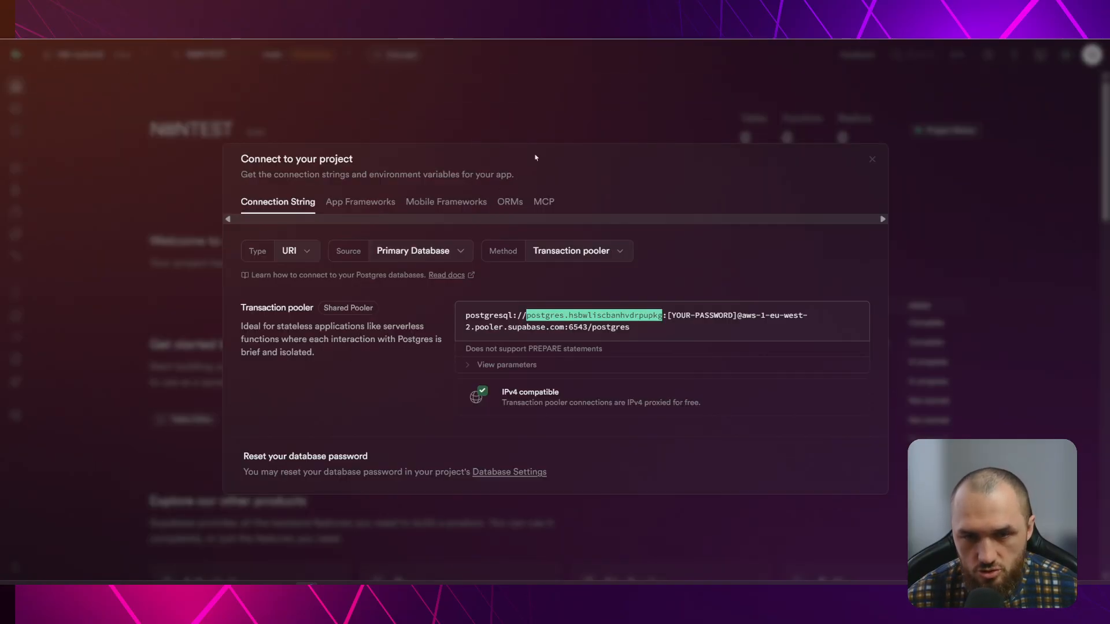
click(552, 66)
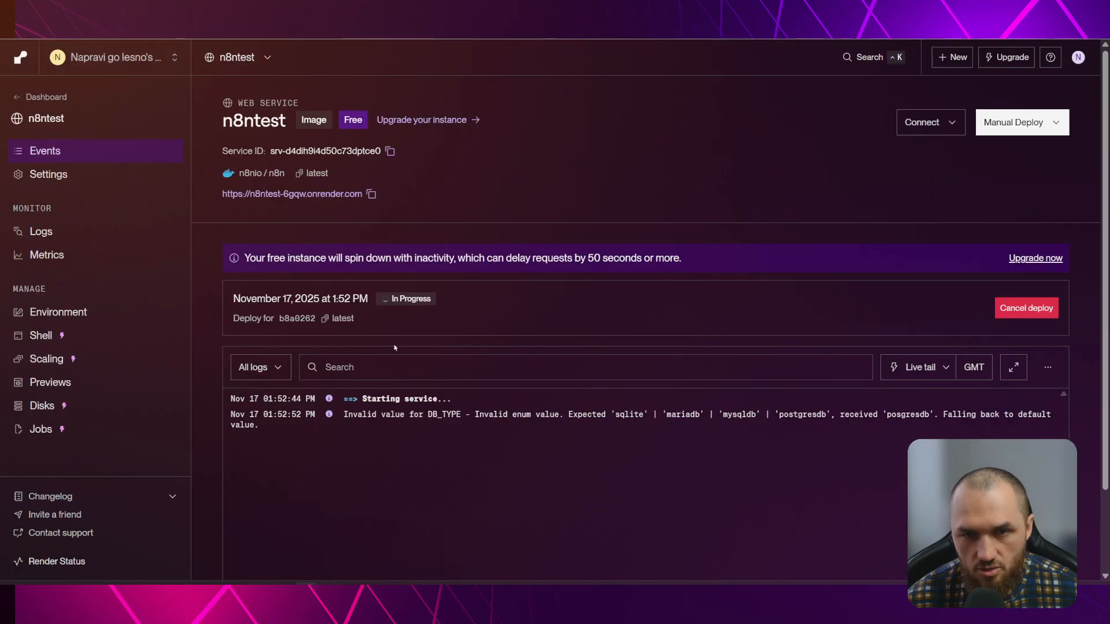
Inspect the service's environment variables and spot the misspelled DB_TYPE value 'posgresdb'
scroll(552, 463, down, 2)
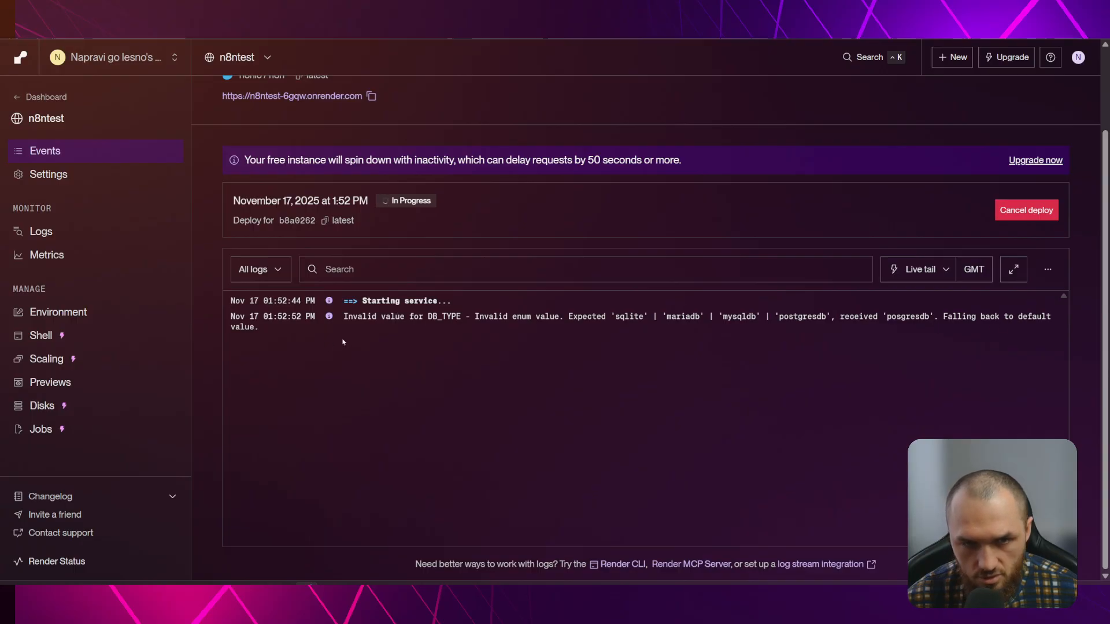
click(57, 312)
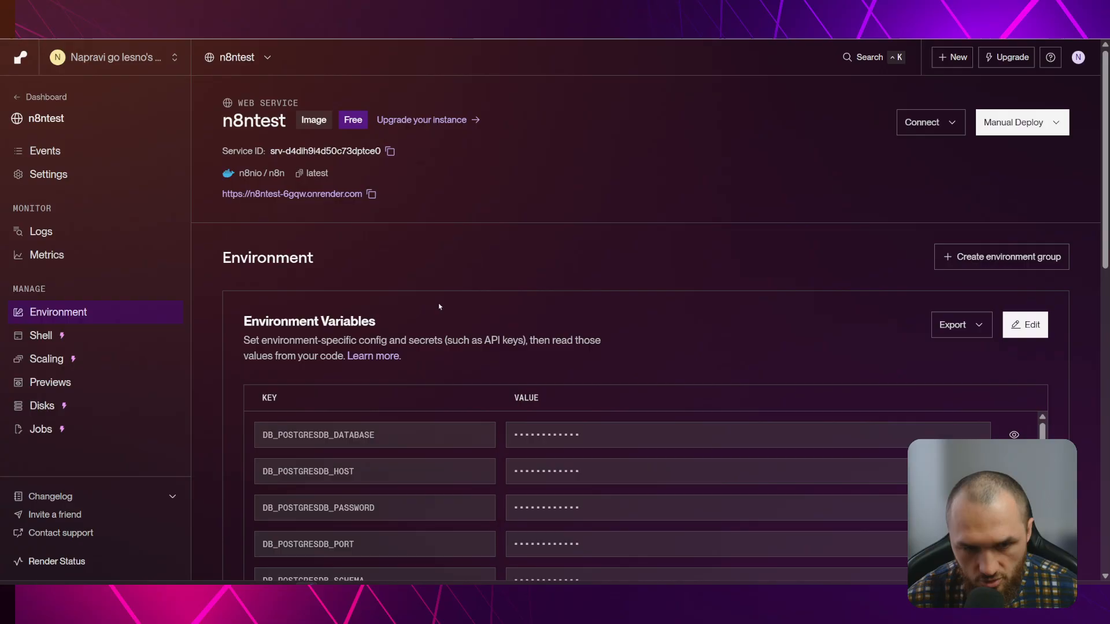
scroll(440, 301, down, 3)
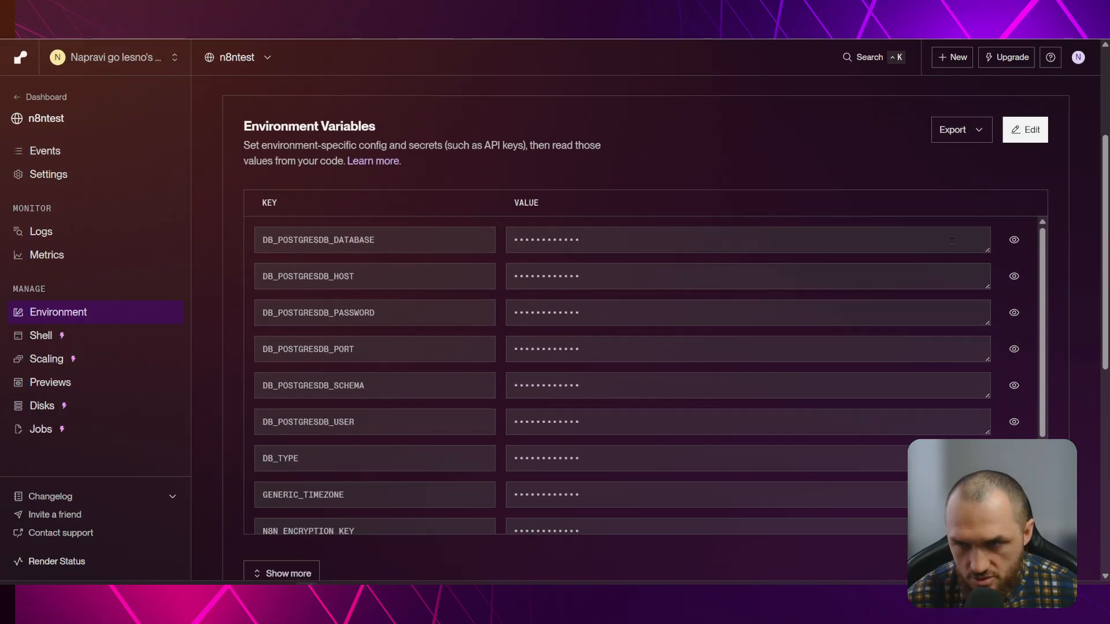
click(1014, 240)
click(1015, 239)
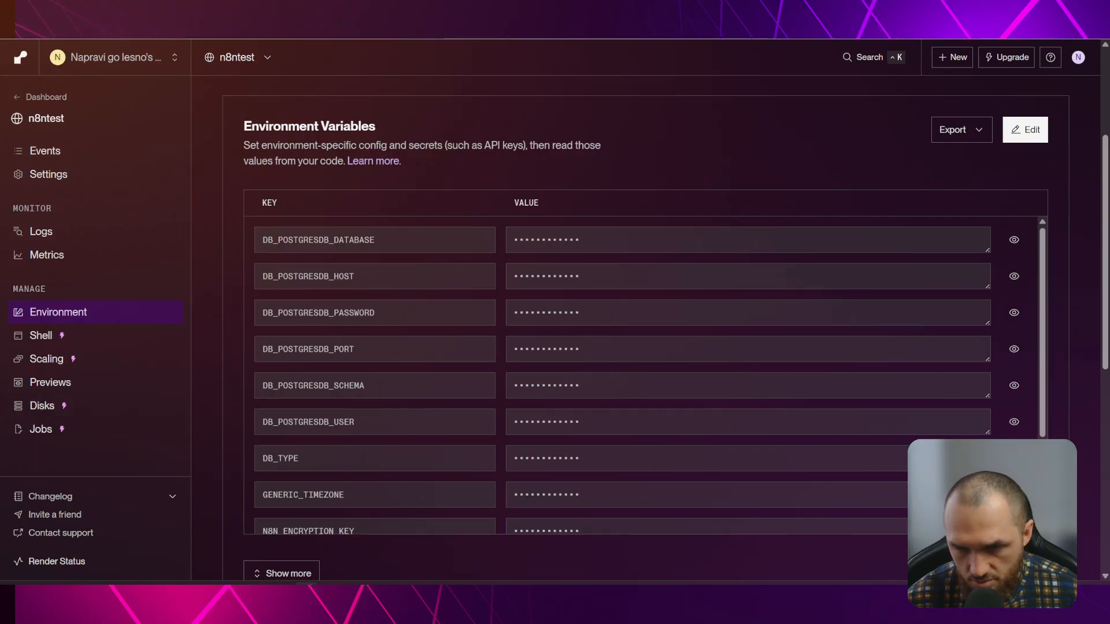
click(1014, 458)
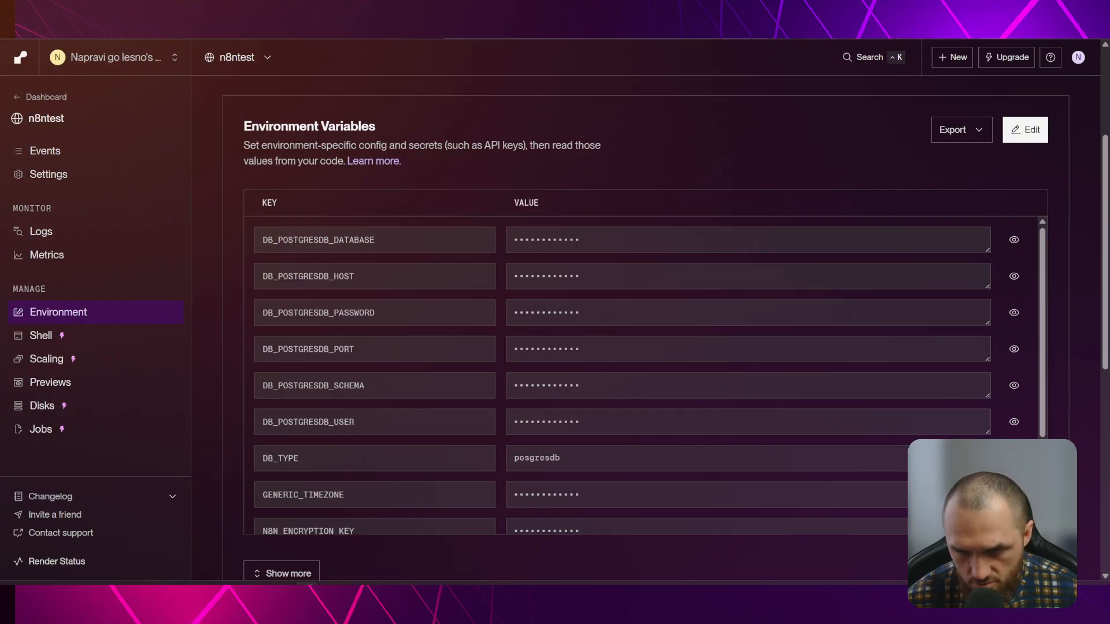
click(579, 466)
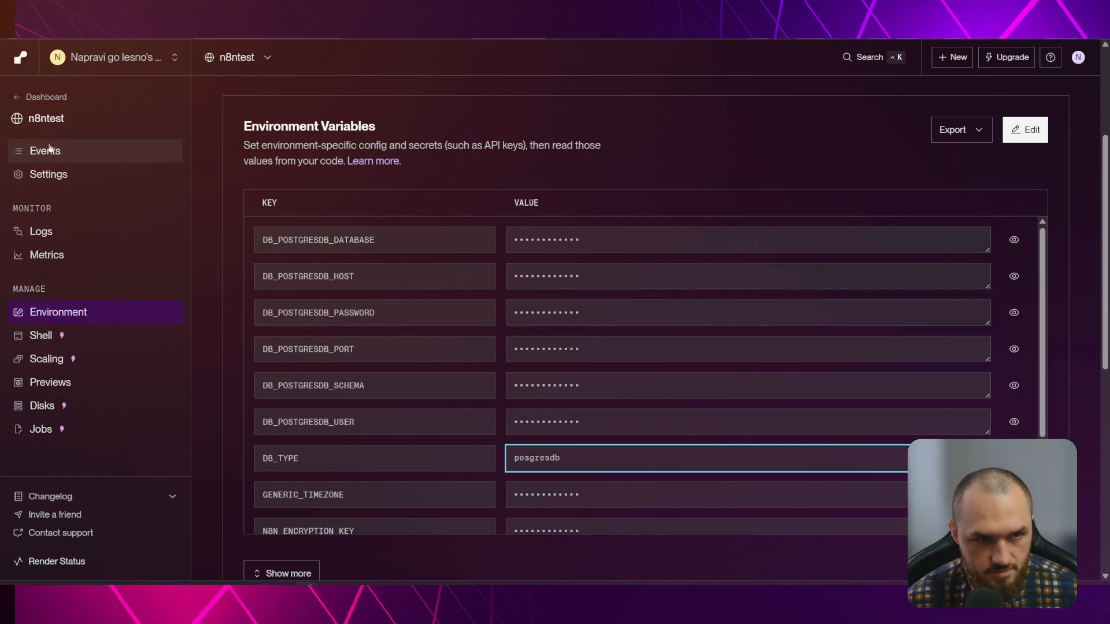
Cancel the in-progress first deploy of the n8ntest service
click(47, 97)
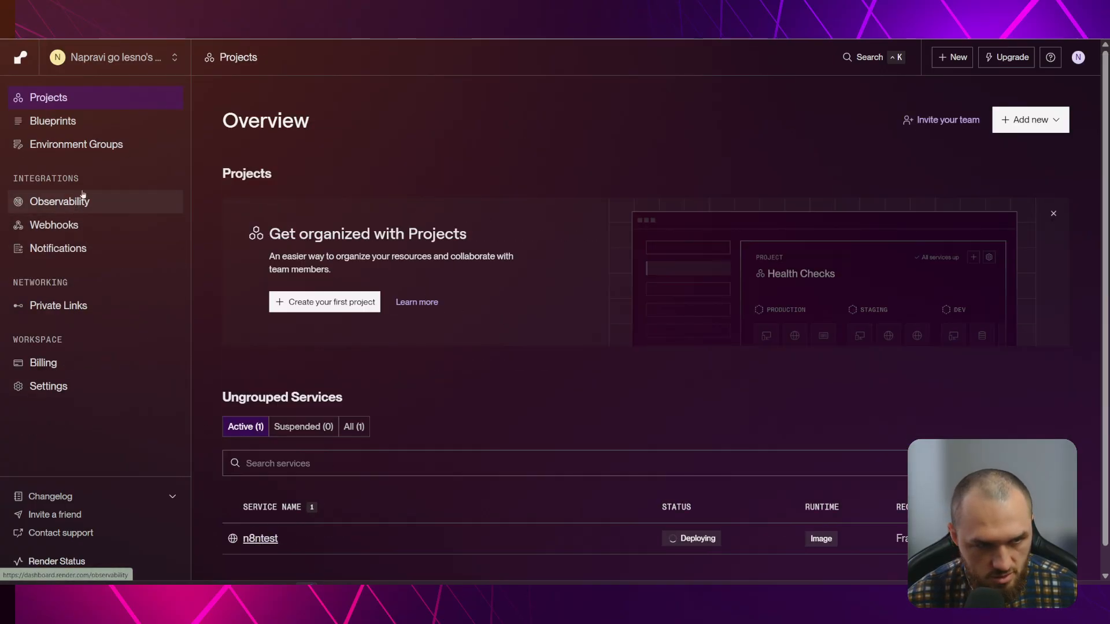
click(260, 538)
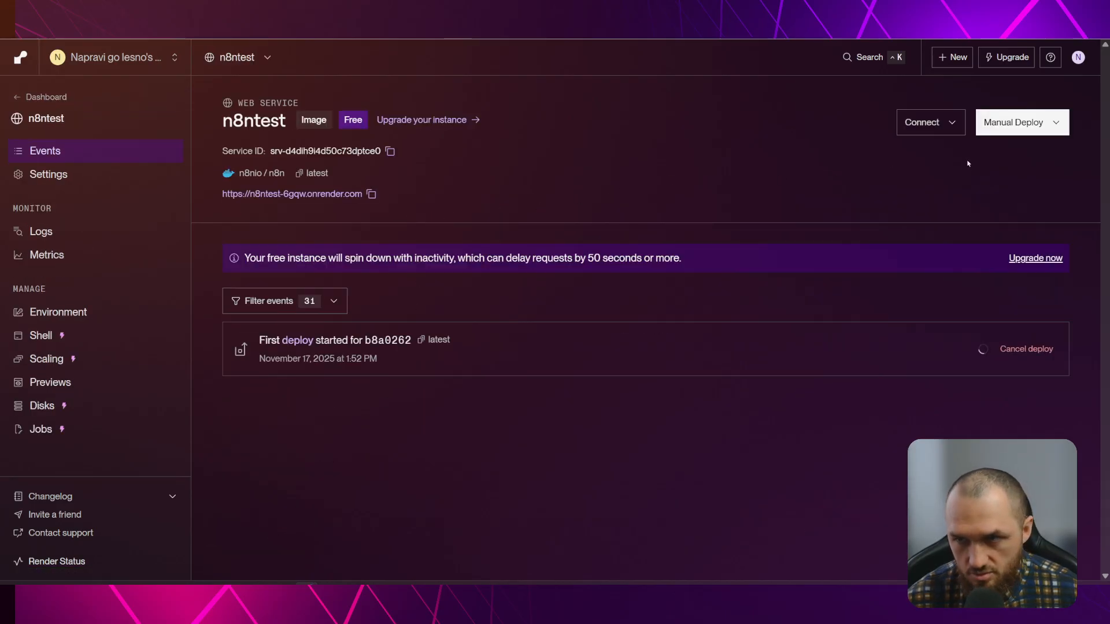
click(1062, 125)
click(803, 168)
click(1031, 349)
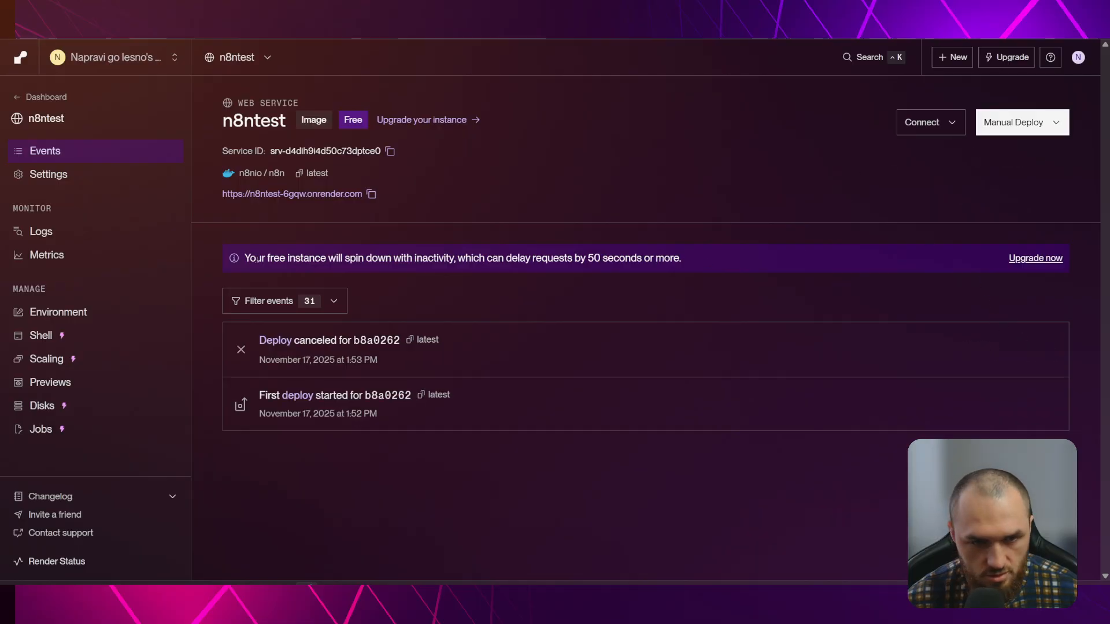
Correct DB_TYPE to 'postgresdb', save and deploy, then reopen the n8ntest events page
click(58, 312)
scroll(563, 287, down, 2)
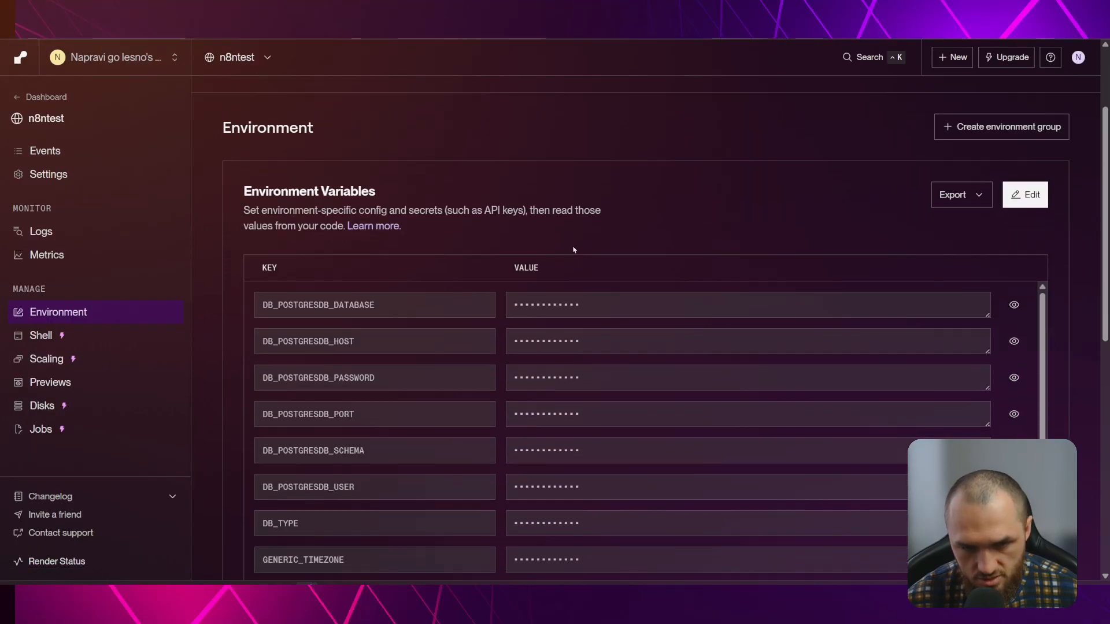
click(1026, 195)
scroll(1026, 194, down, 2)
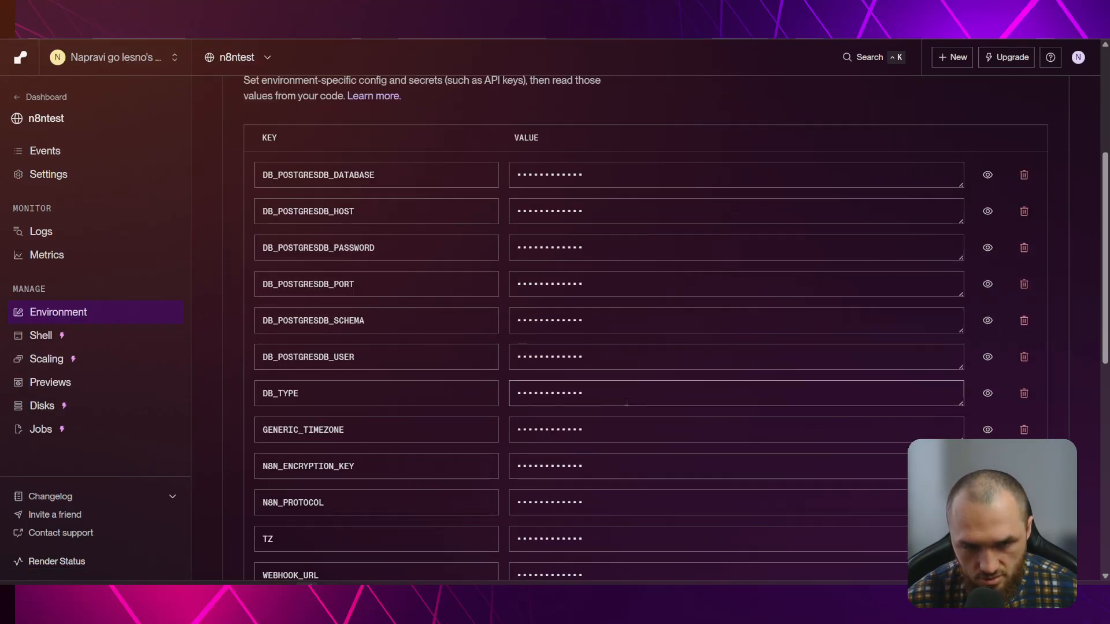
click(987, 394)
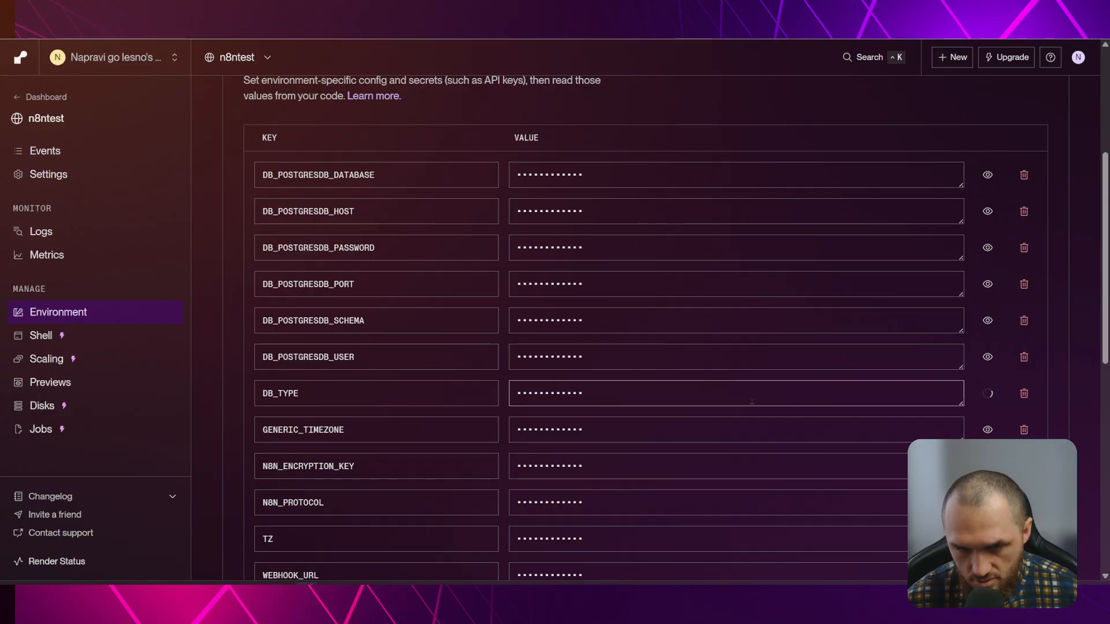
click(535, 393)
text(tgresdb)
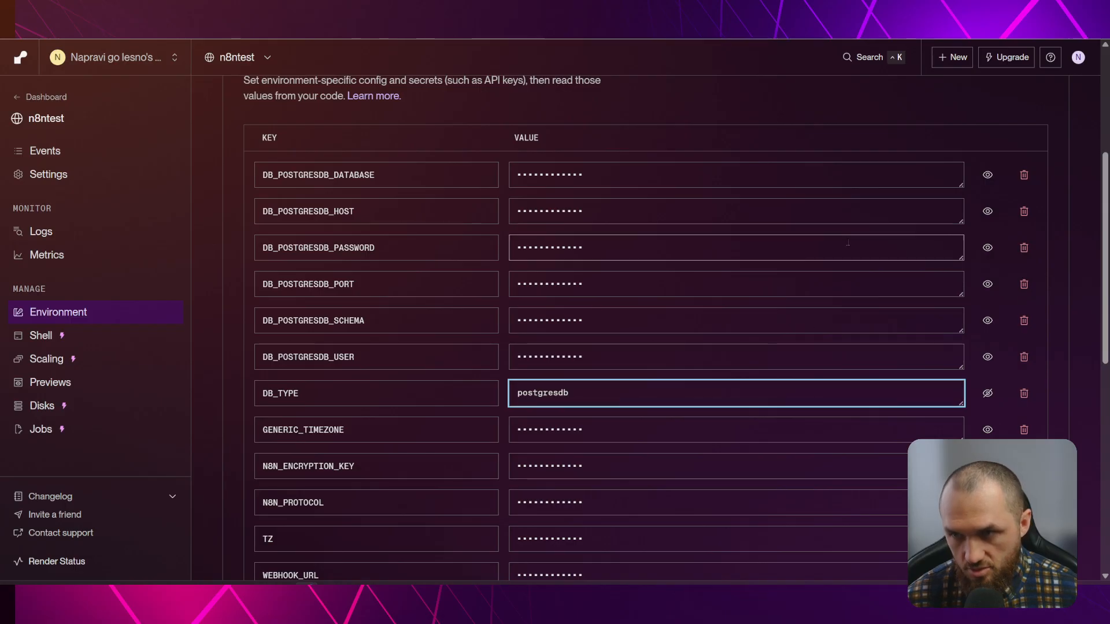
scroll(1016, 216, down, 9)
click(928, 113)
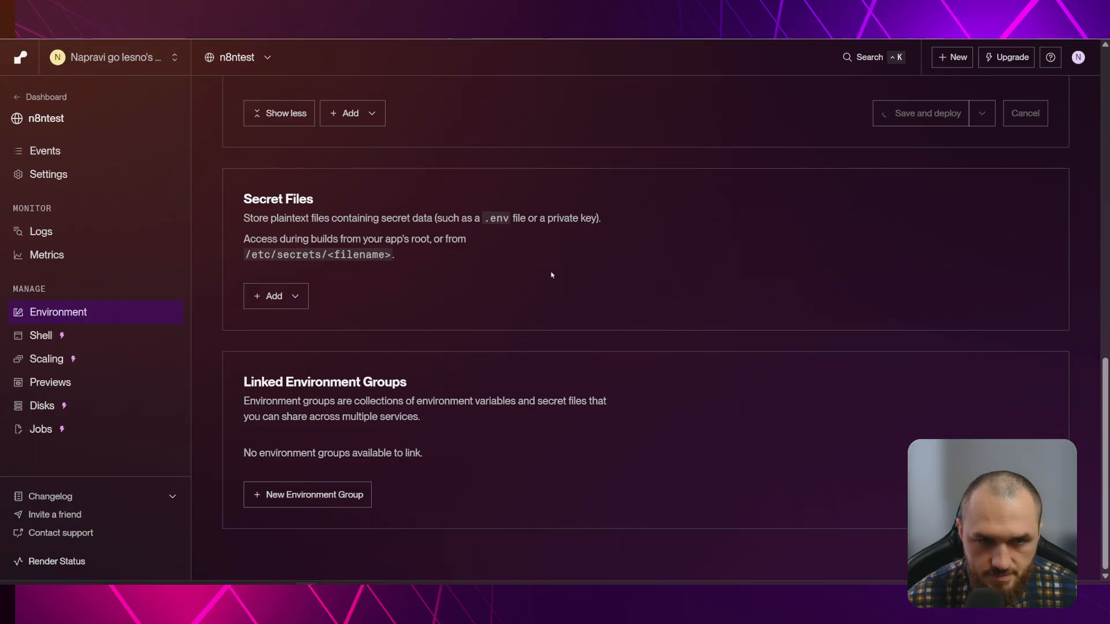
scroll(676, 381, up, 5)
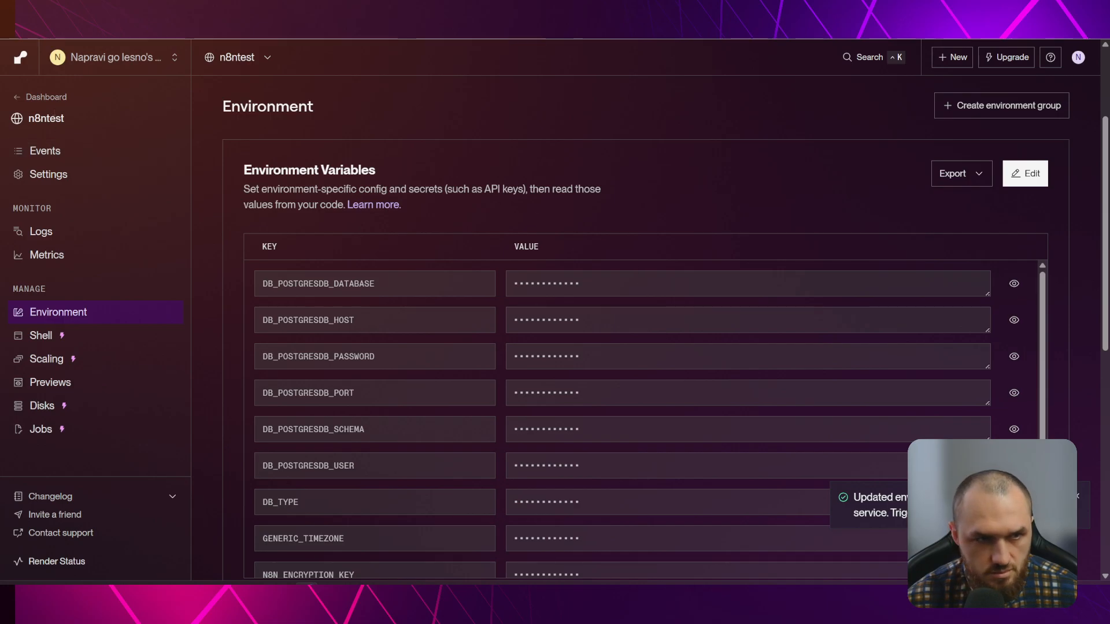
click(46, 98)
click(258, 538)
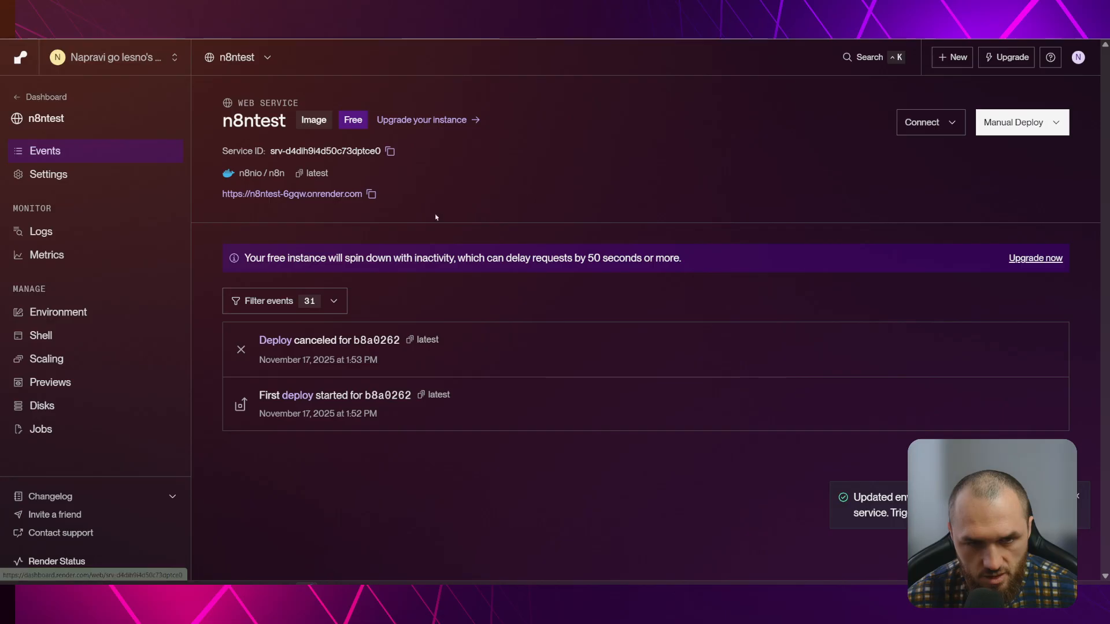
Check the runtime logs for the N8N_RUNNERS_ENABLED warning and the editor accessibility line
click(72, 239)
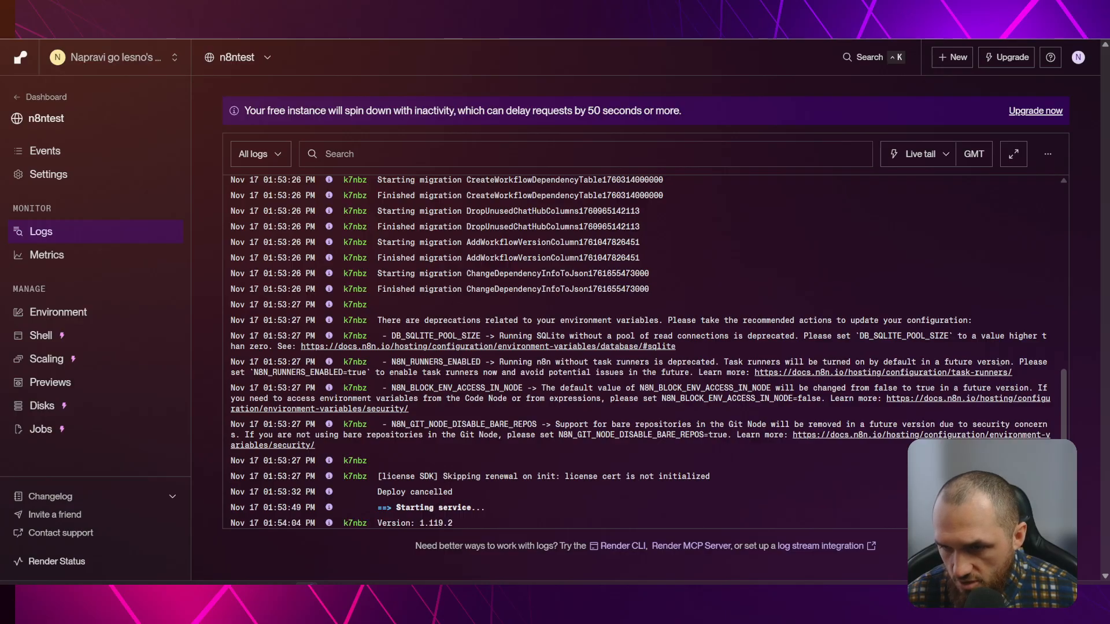
drag(392, 363, 482, 363)
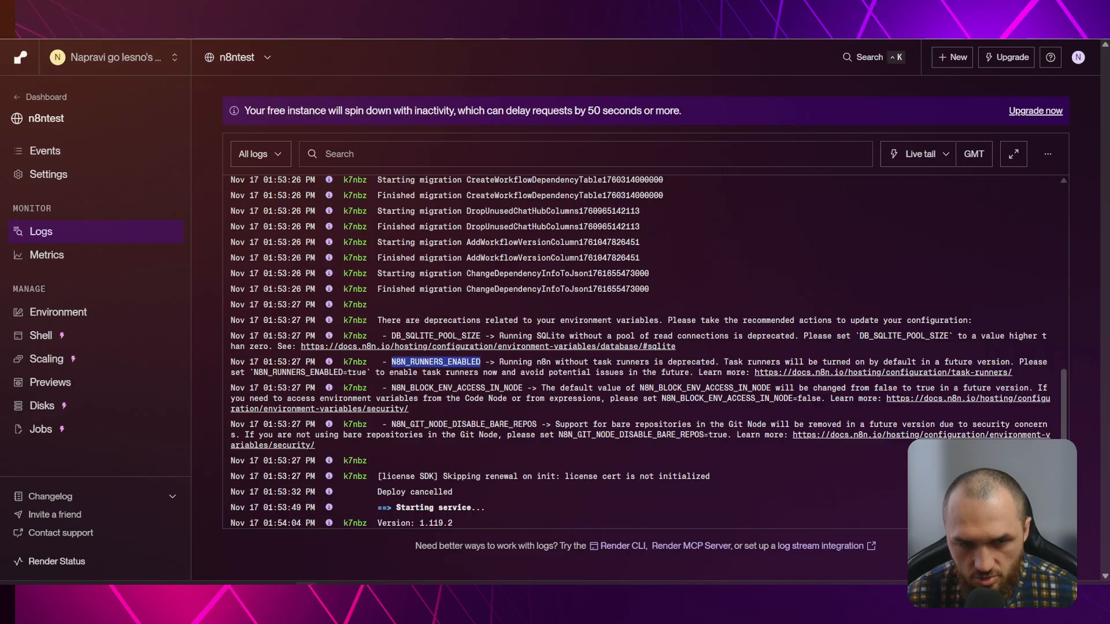
click(384, 375)
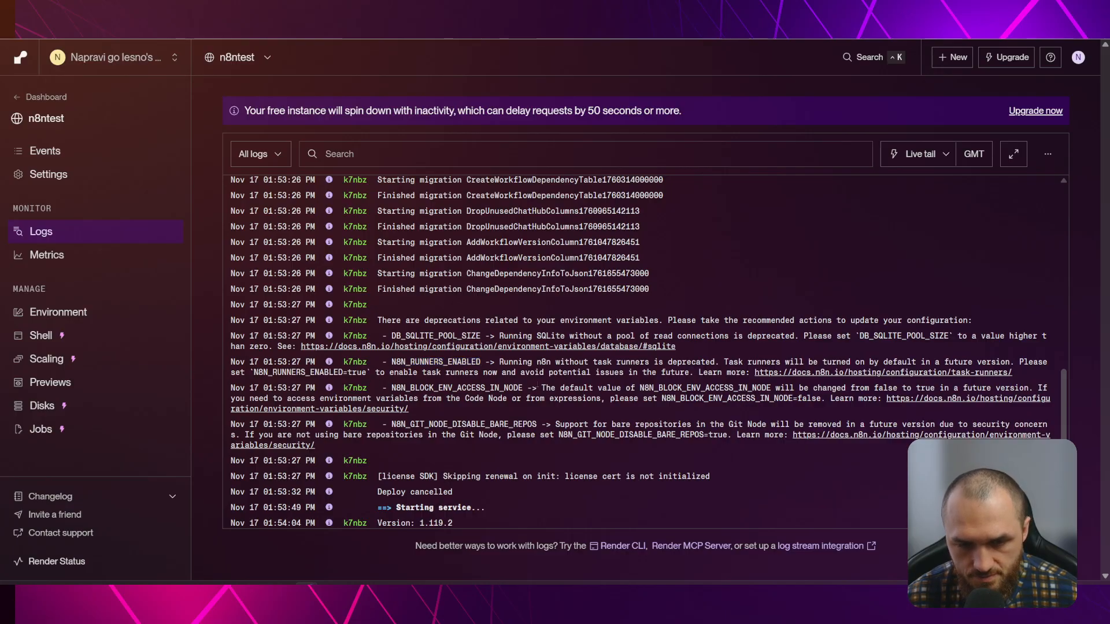
scroll(622, 386, down, 2)
drag(378, 495, 515, 497)
click(516, 498)
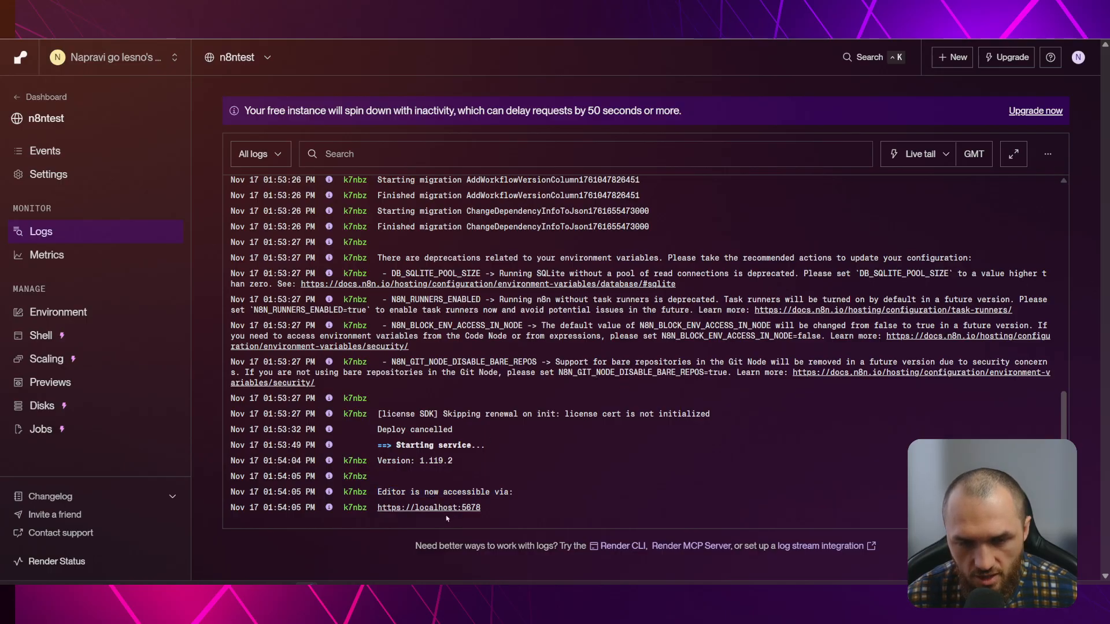
Copy the n8ntest service's public onrender.com URL from the Events page
scroll(410, 263, up, 10)
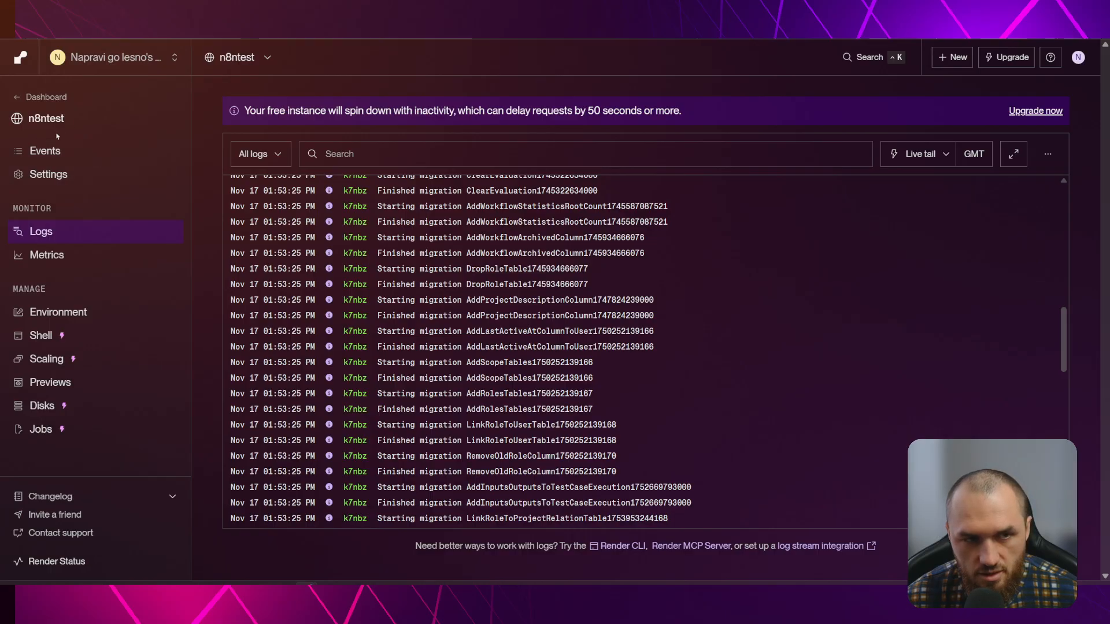
click(53, 153)
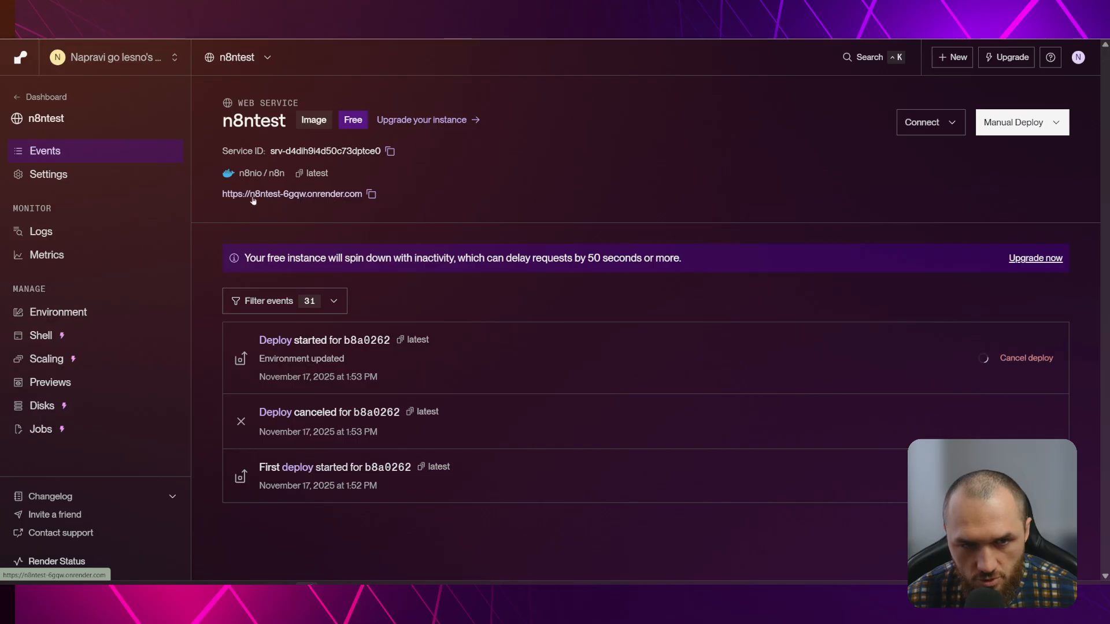
click(372, 195)
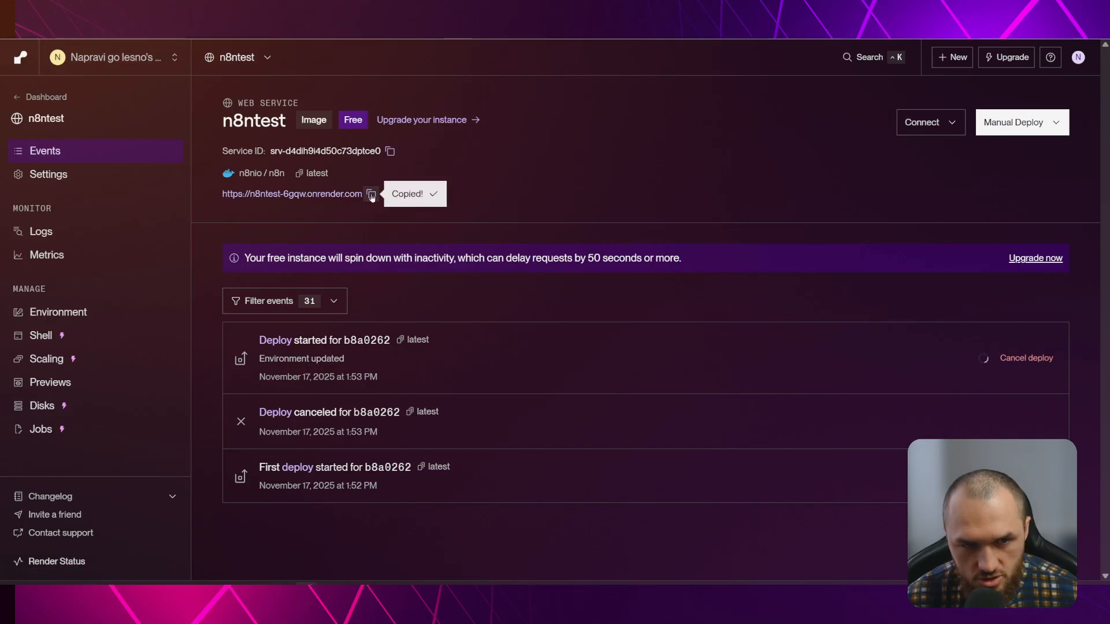
Open the service URL, reload its waking-up page, then return to the n8ntest events dashboard
click(309, 197)
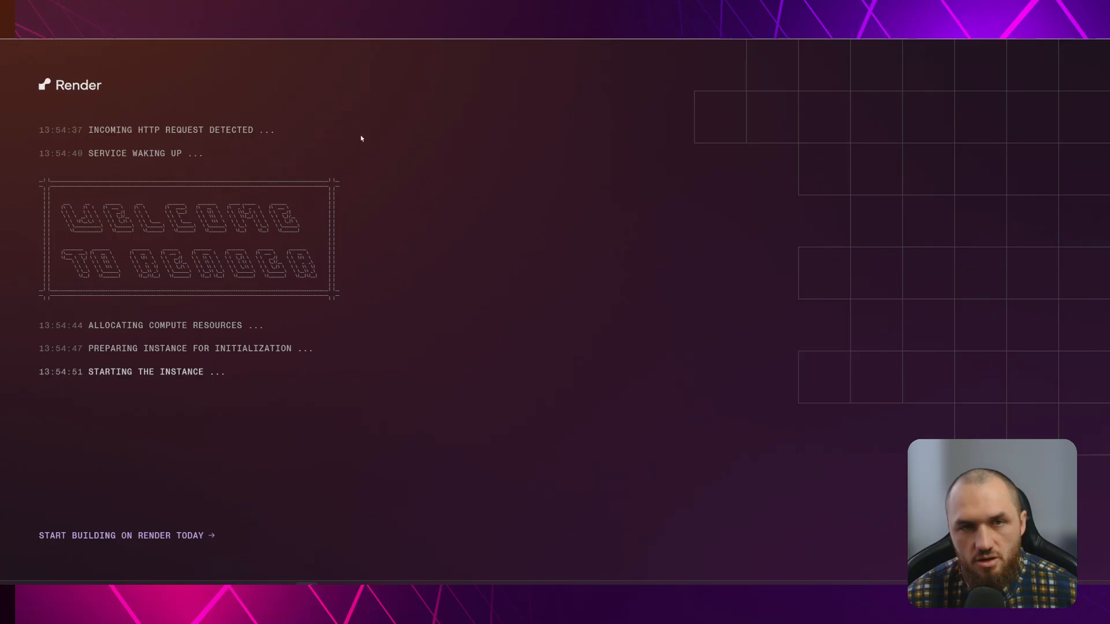
click(277, 26)
click(353, 152)
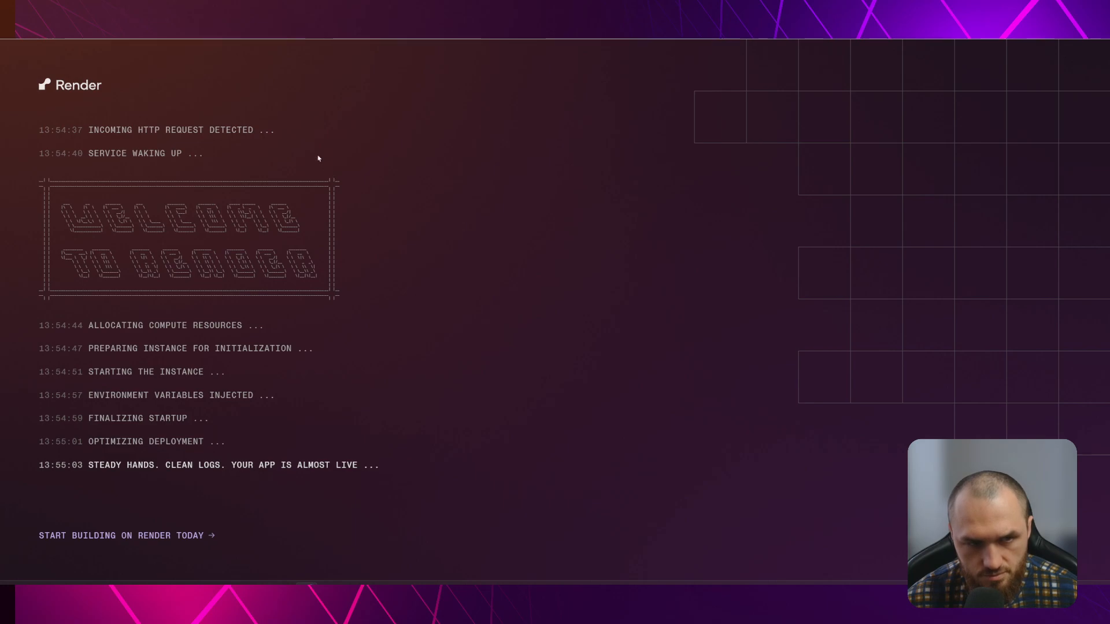
key(ctrl+l)
key(Return)
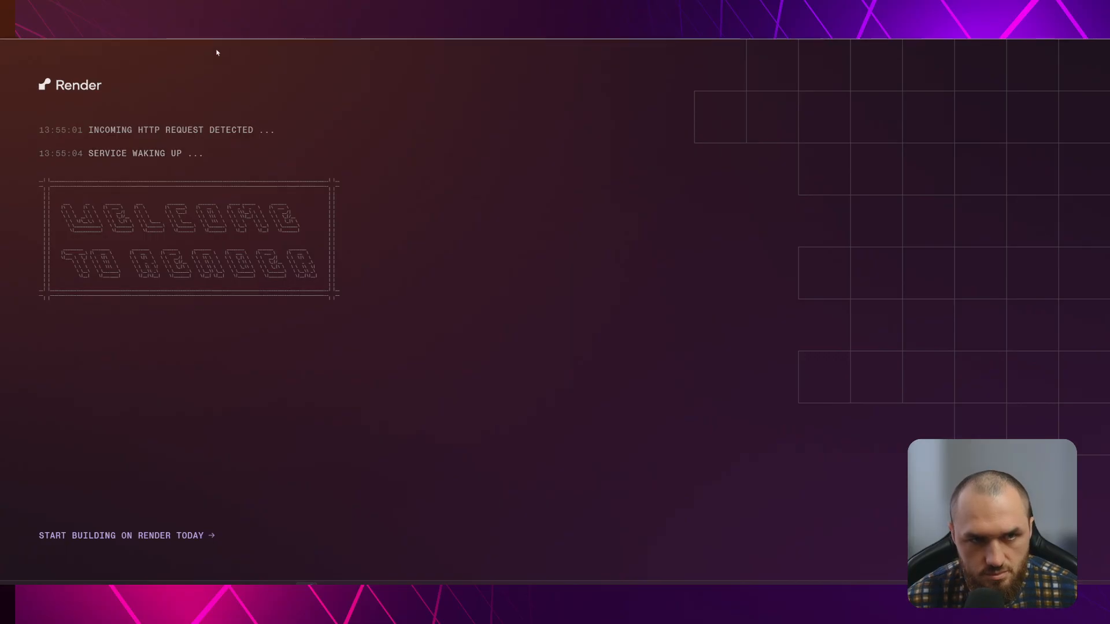
click(196, 30)
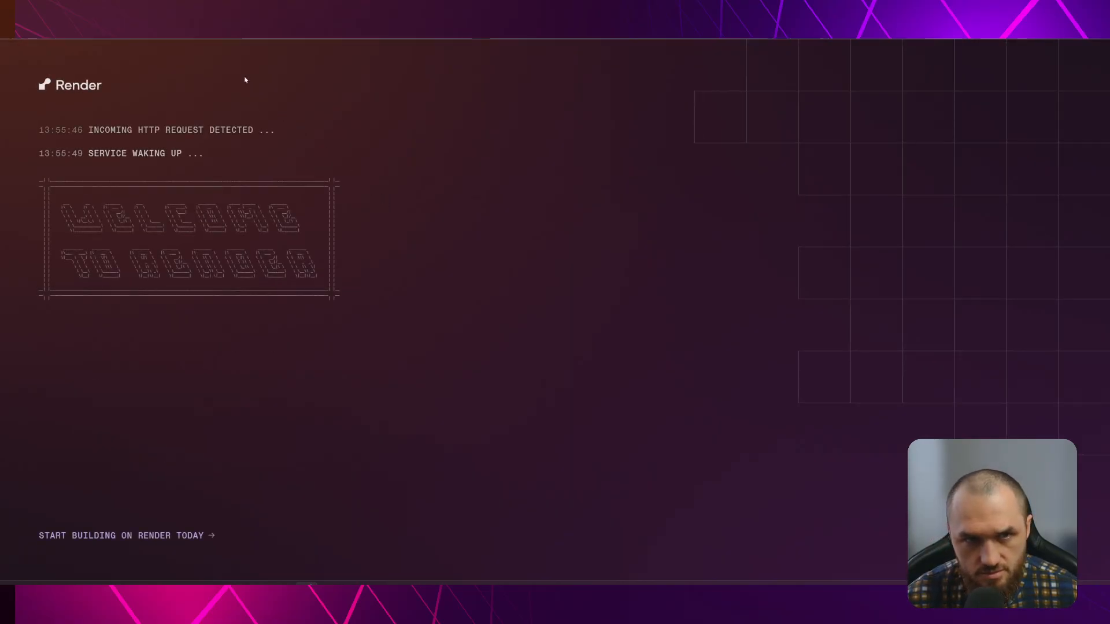
click(219, 26)
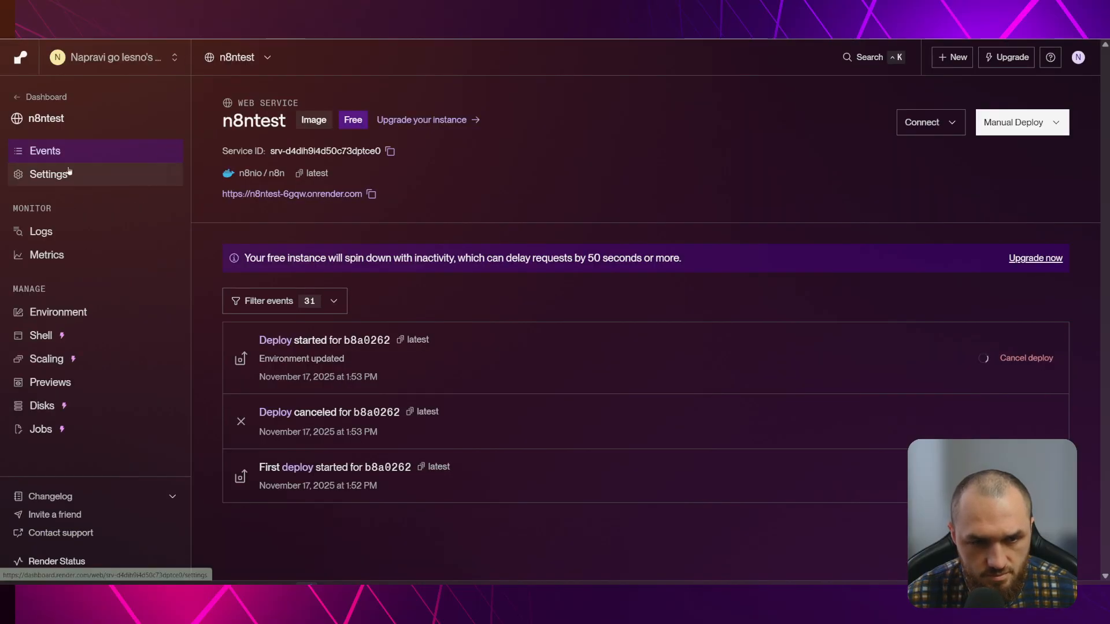
Watch the logs until the service reports live, then open its primary URL
click(60, 233)
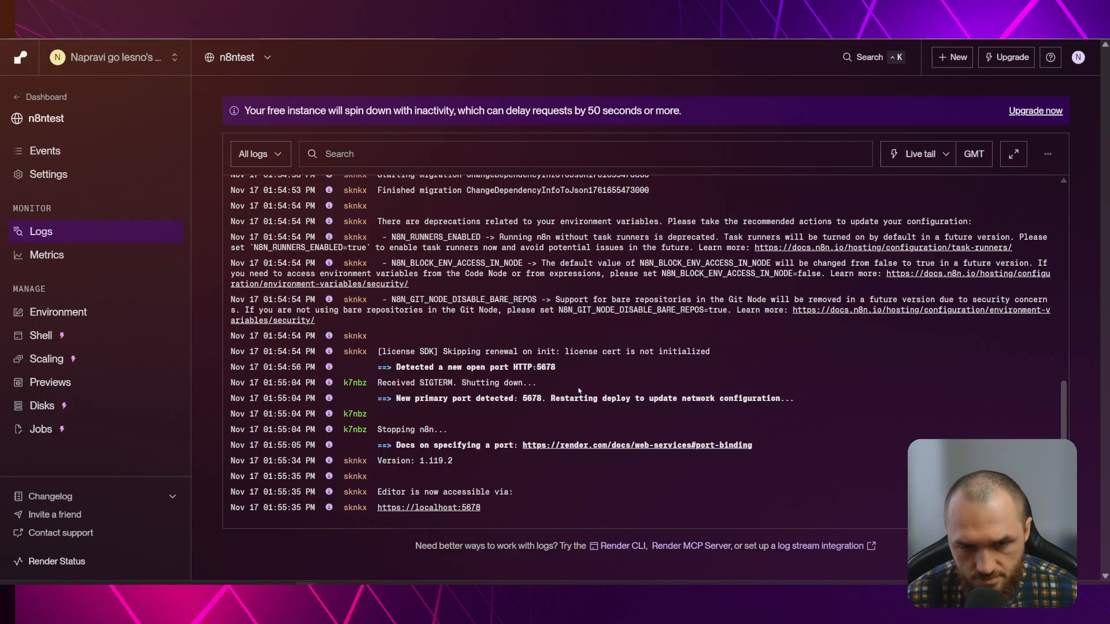
scroll(499, 461, up, 4)
scroll(498, 461, down, 5)
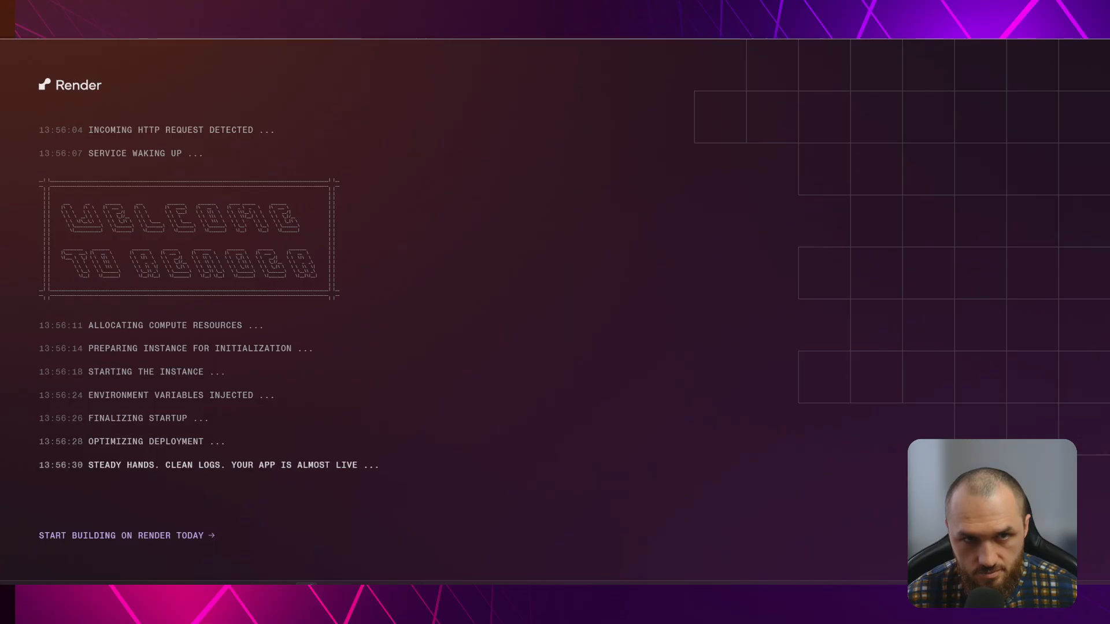
key(ctrl+l)
key(Return)
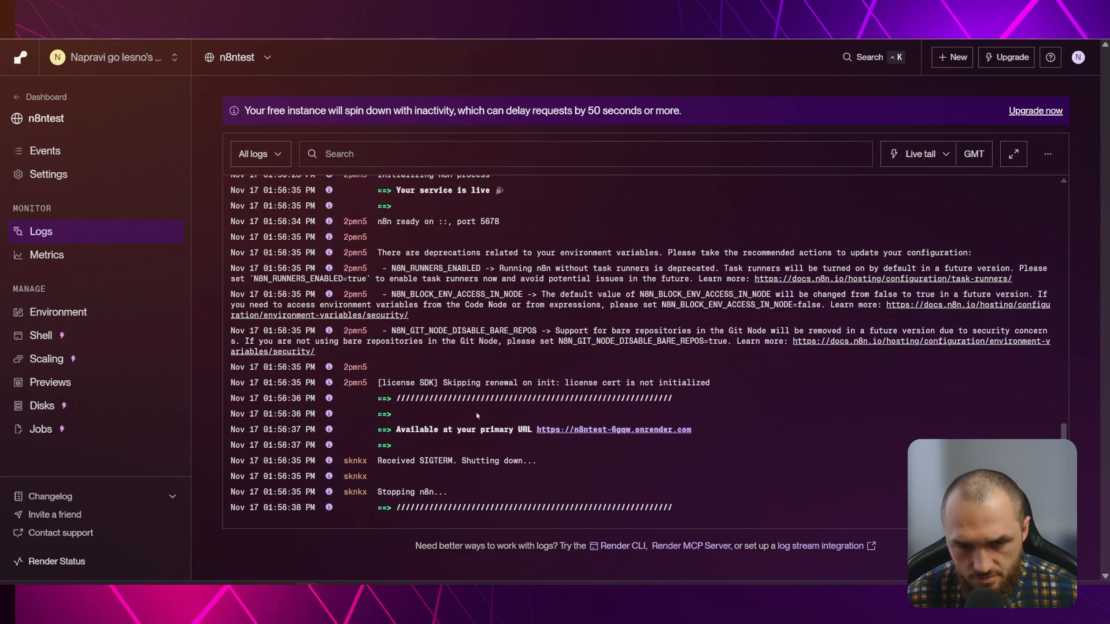
click(569, 430)
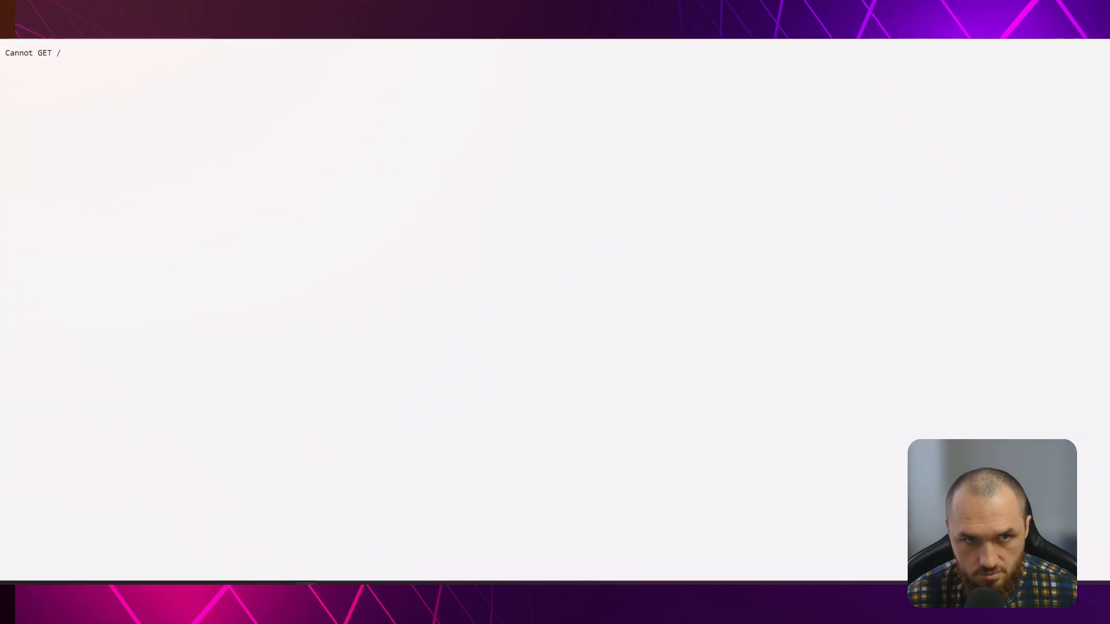
Reload the 'Cannot GET /' page several times, then go back to the Render logs tab
key(ctrl+l)
key(Escape)
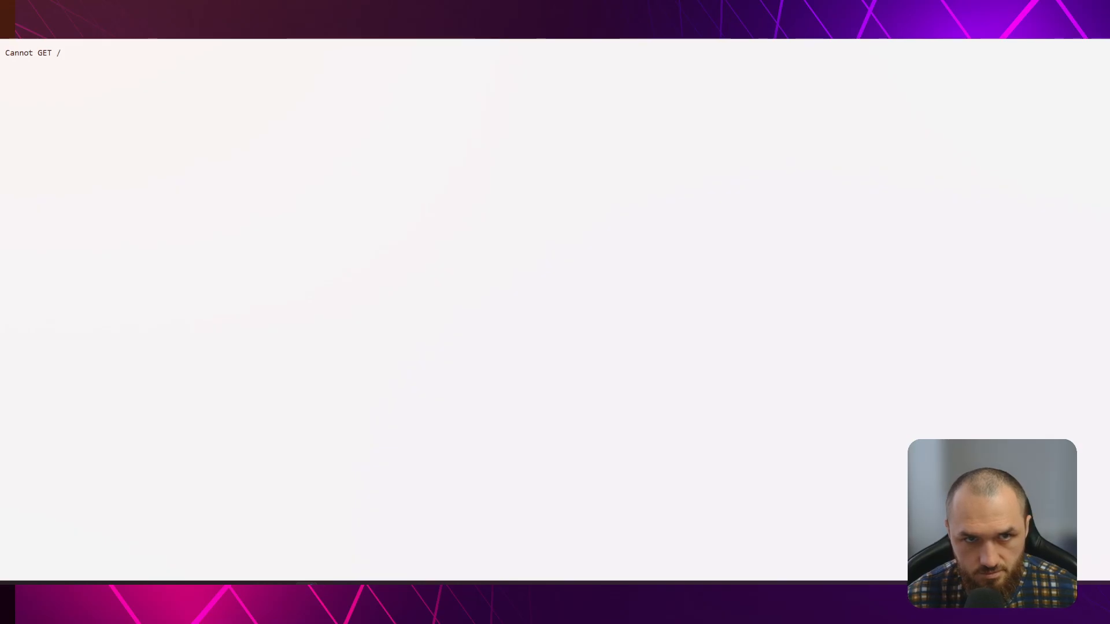
key(ctrl+l)
key(Return)
key(ctrl+l)
key(Return)
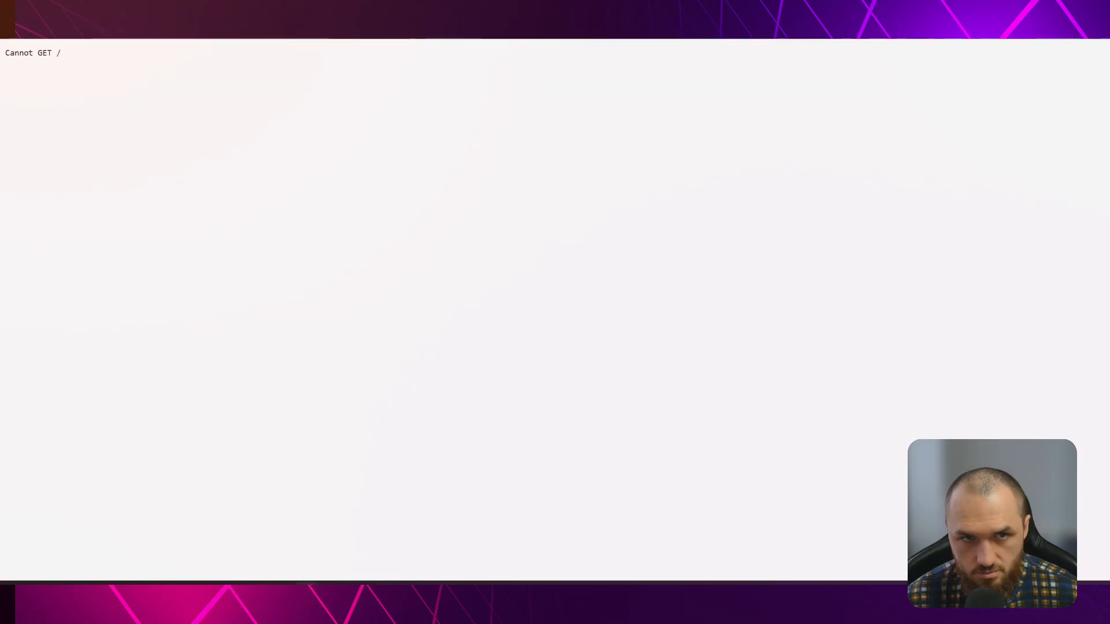
key(ctrl+l)
key(Return)
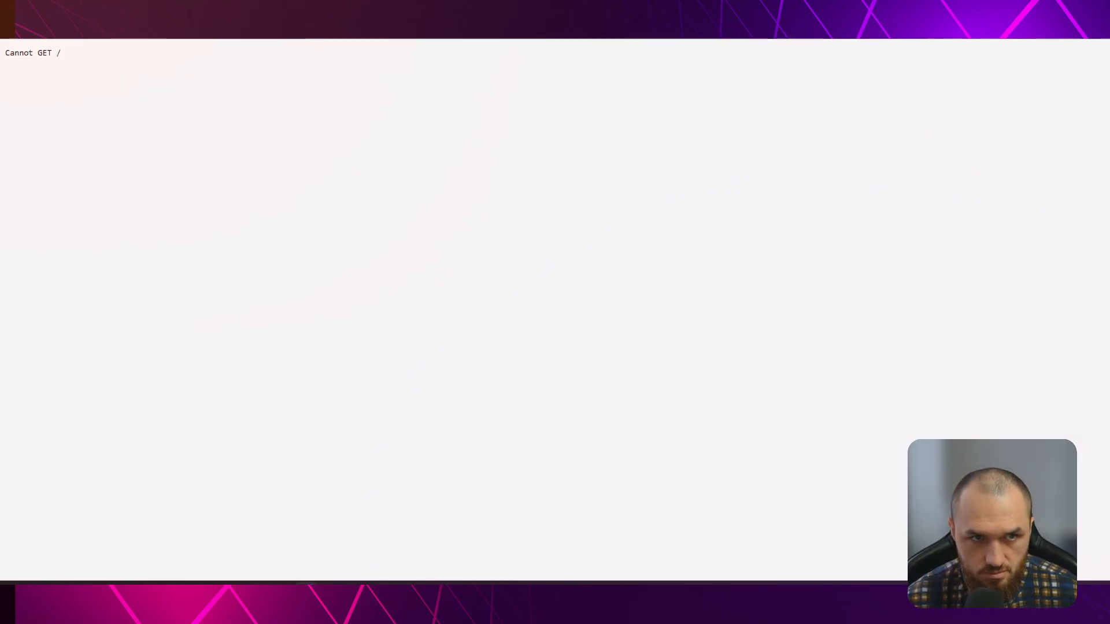
key(ctrl+l)
key(Return)
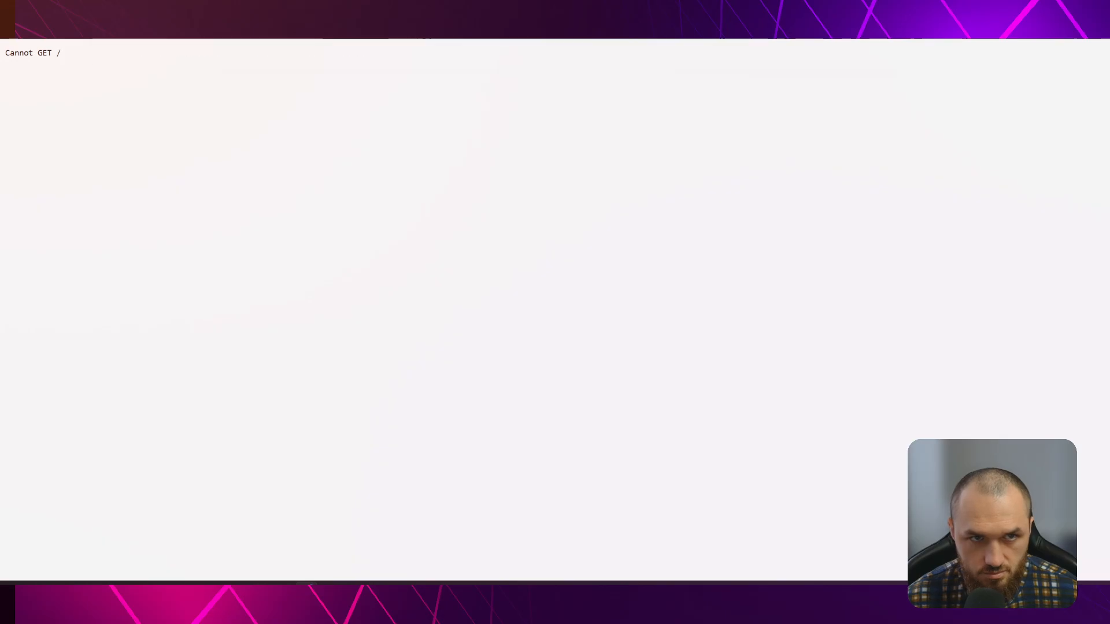
key(ctrl+shift+Tab)
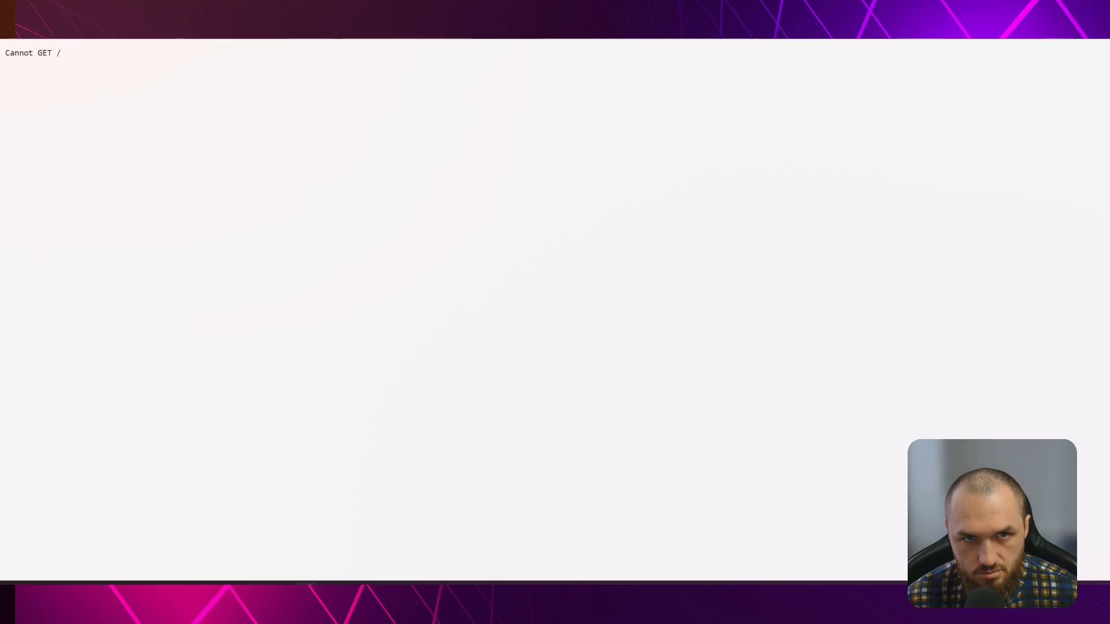
key(ctrl+shift+Tab)
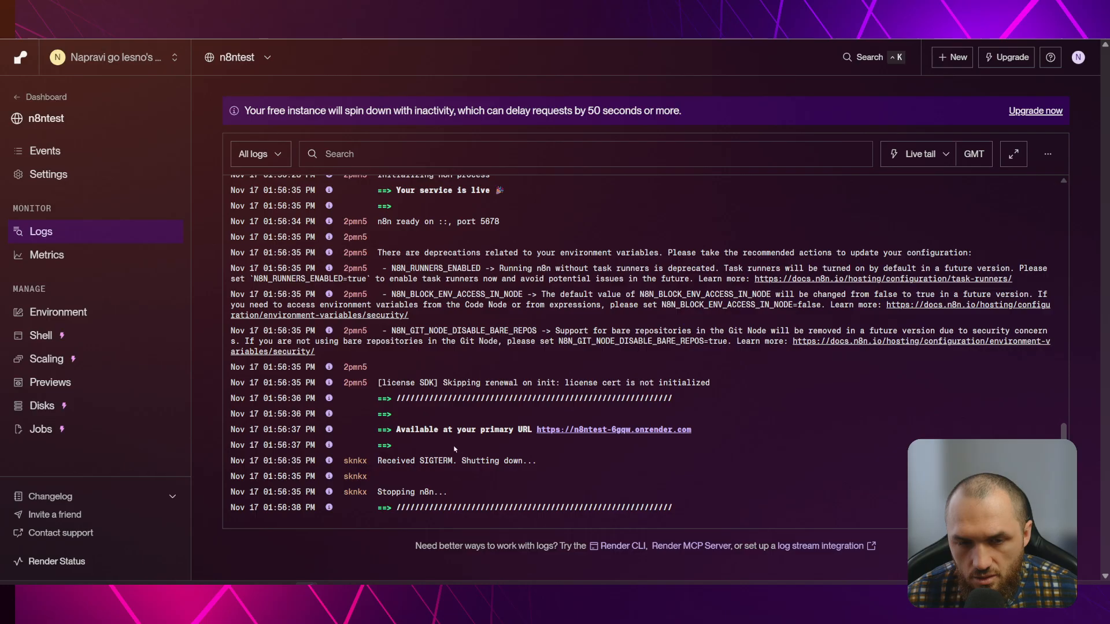
Once the editor is accessible, reload the n8n tab to reach the owner account form
scroll(470, 432, down, 1)
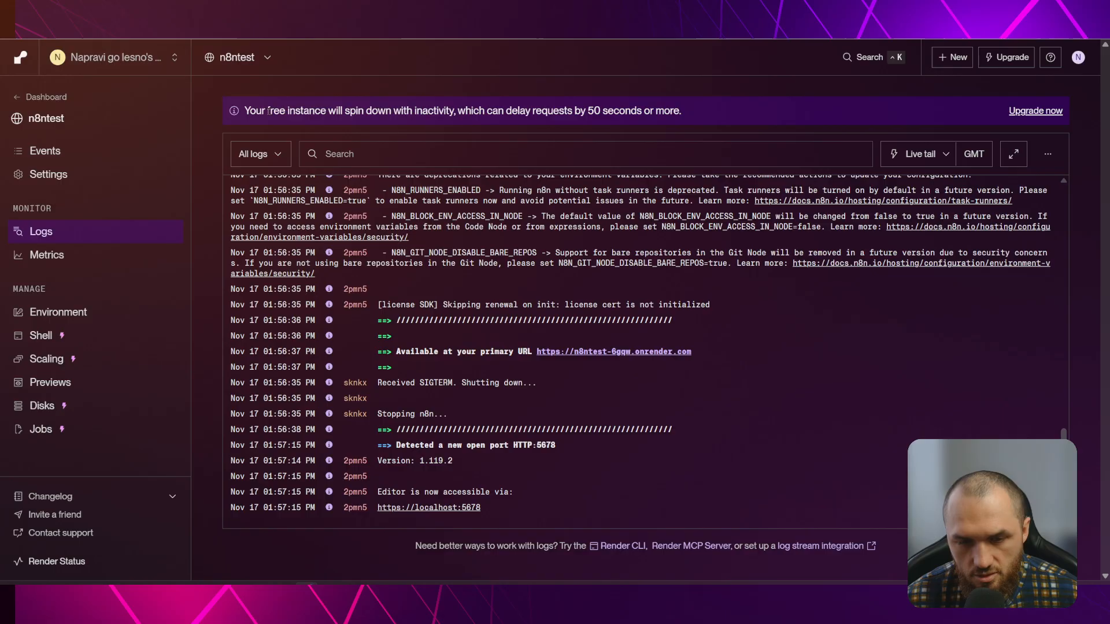
click(243, 9)
click(243, 28)
key(Return)
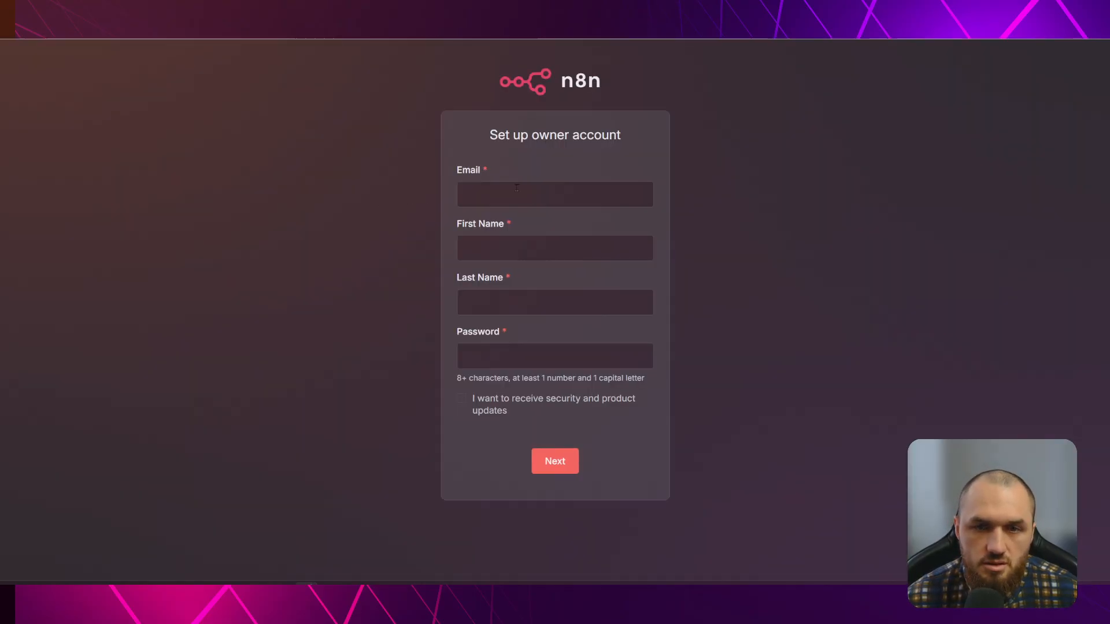
Autofill the owner's email and names, enter a custom password, and submit the account
click(534, 186)
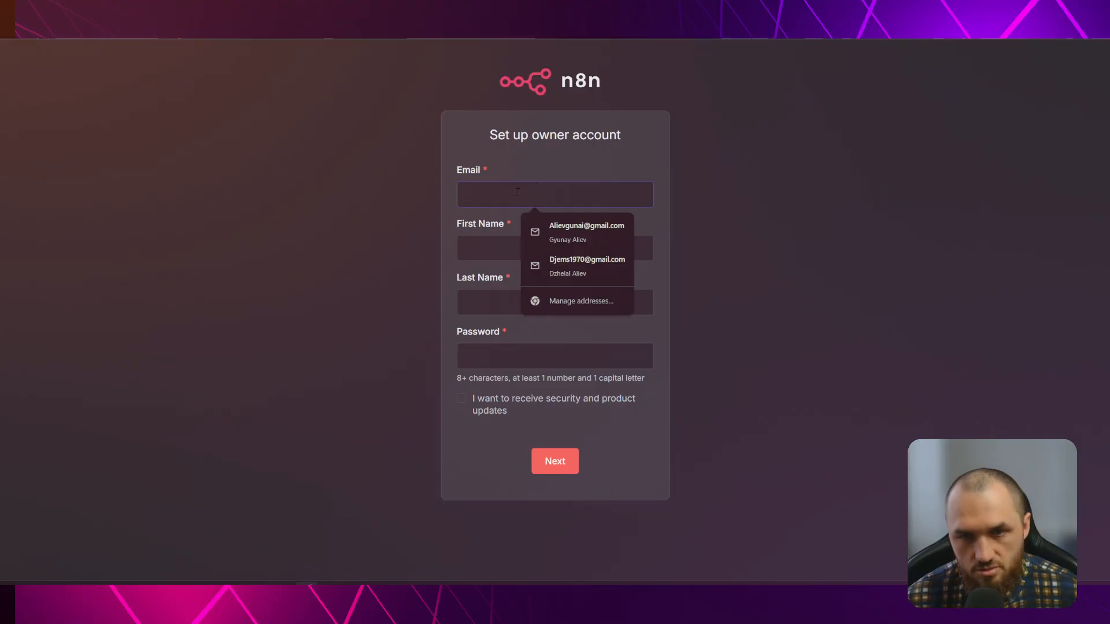
click(538, 238)
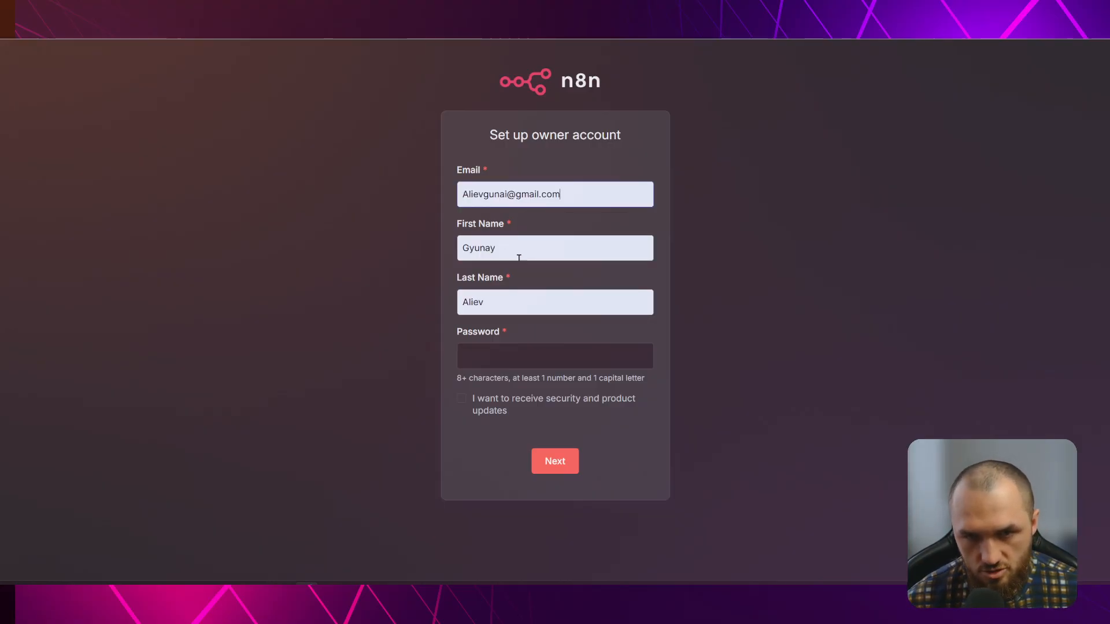
click(496, 353)
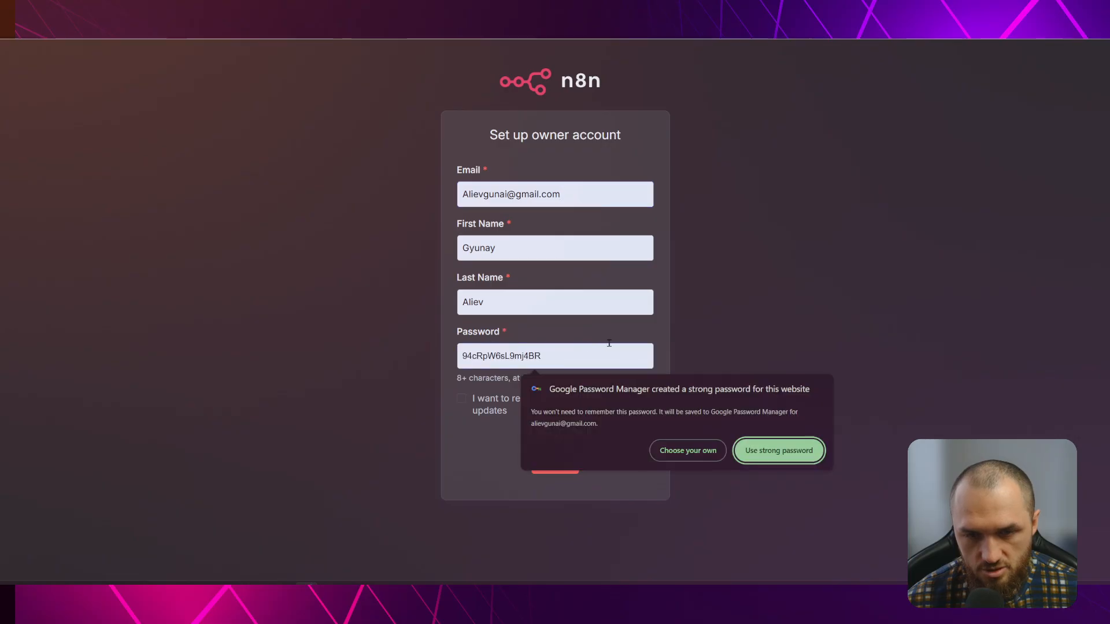
click(534, 322)
click(501, 349)
text(••••••••••••)
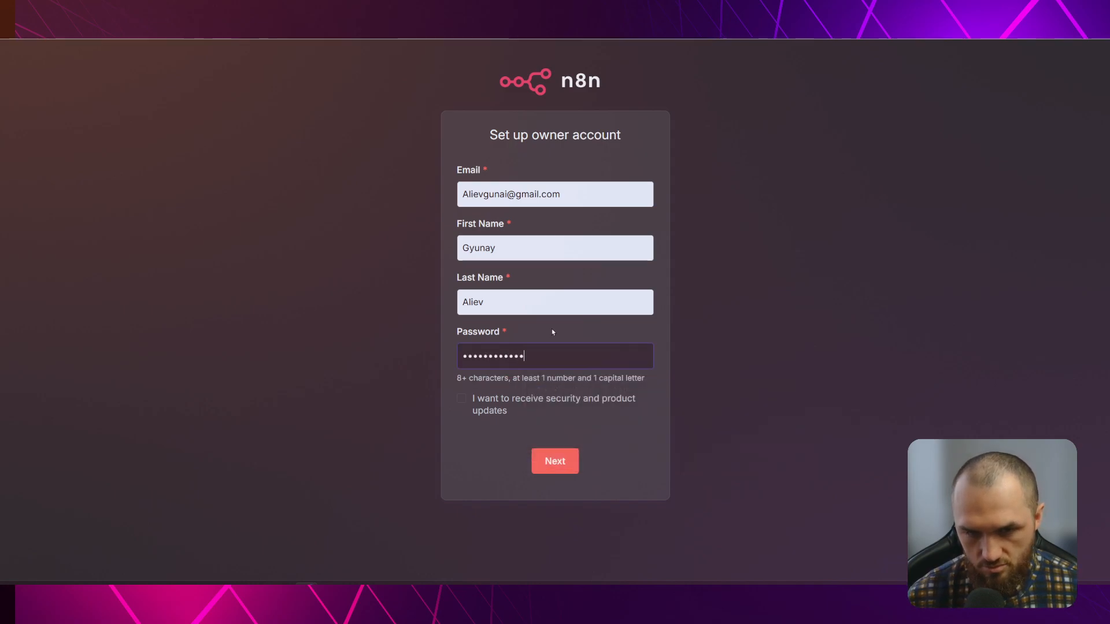
click(558, 469)
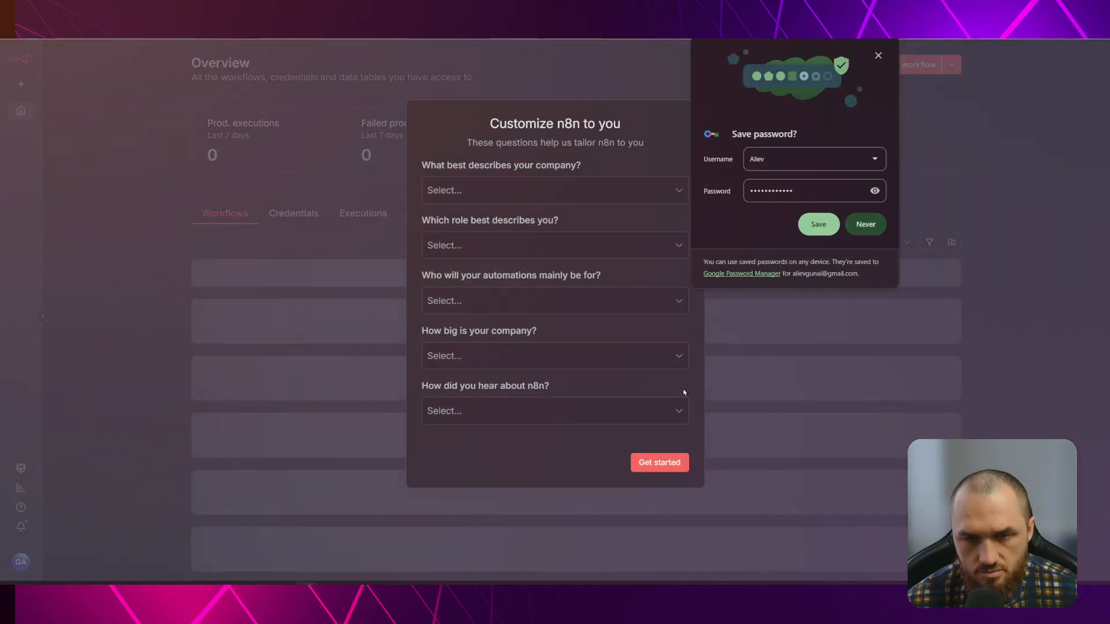
Skip the questionnaire, dismiss the save-password prompt, and request a free n8n license key
click(654, 463)
click(882, 224)
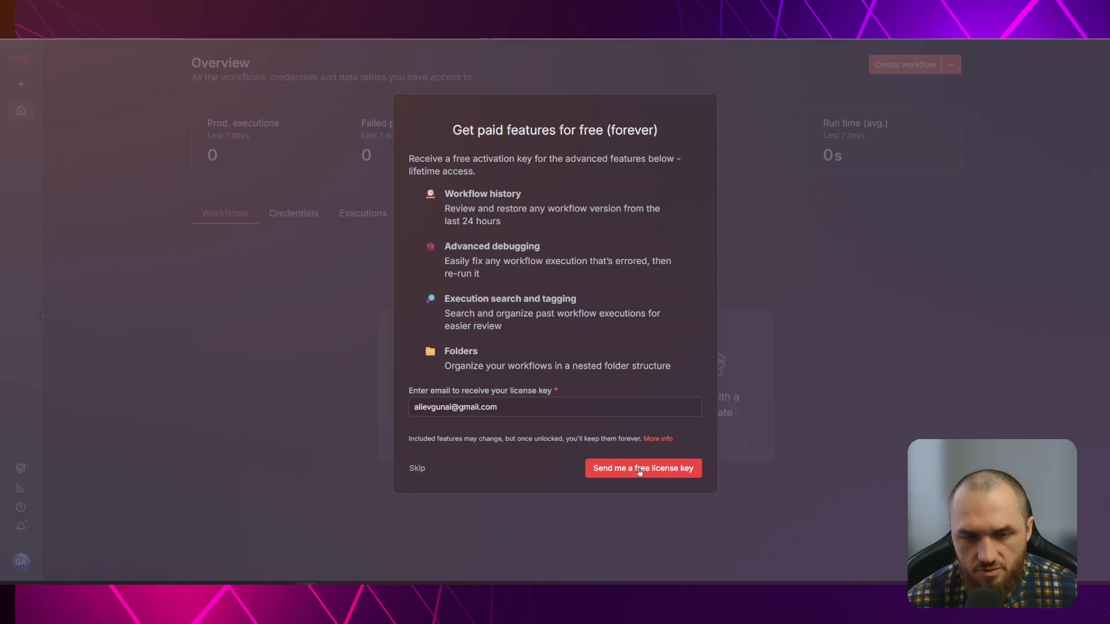
click(640, 471)
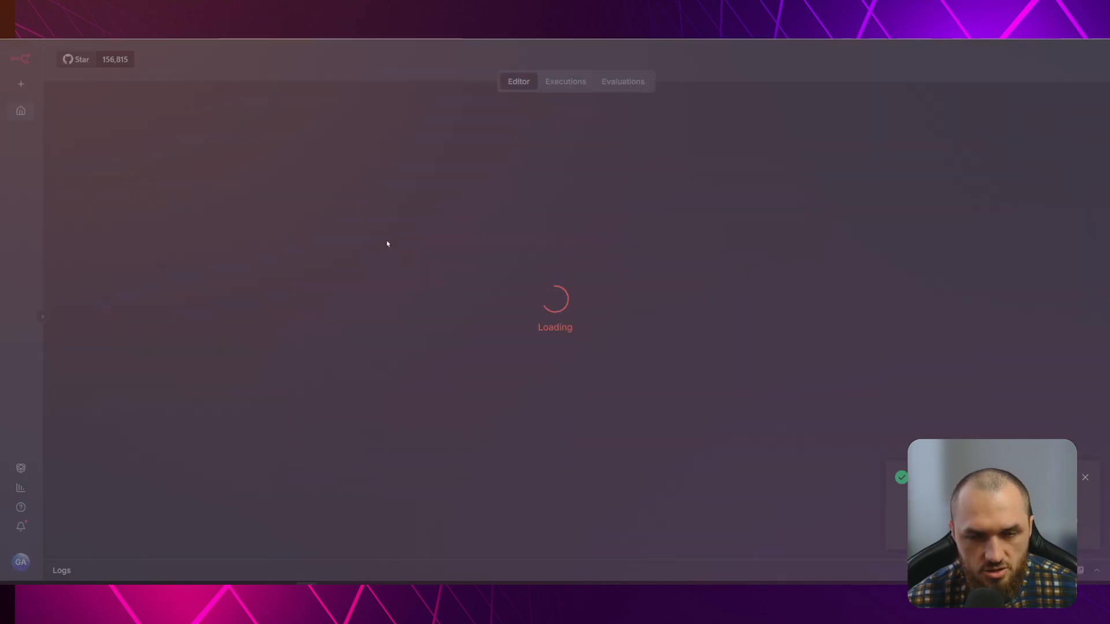
Add a Webhook trigger as the workflow's first step
click(563, 291)
text(web)
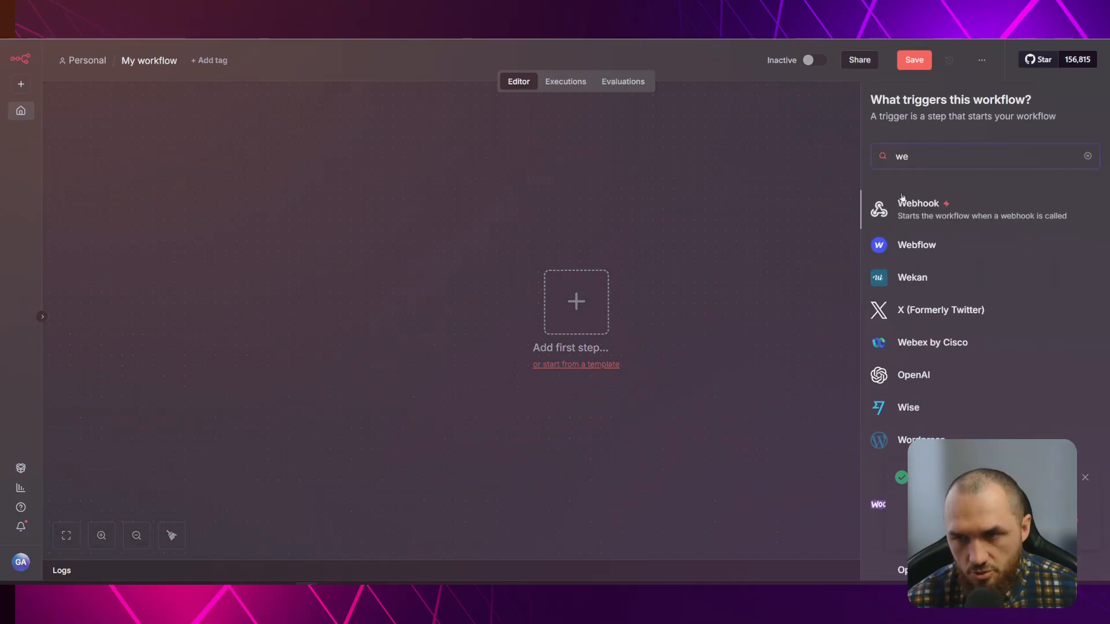
key(Return)
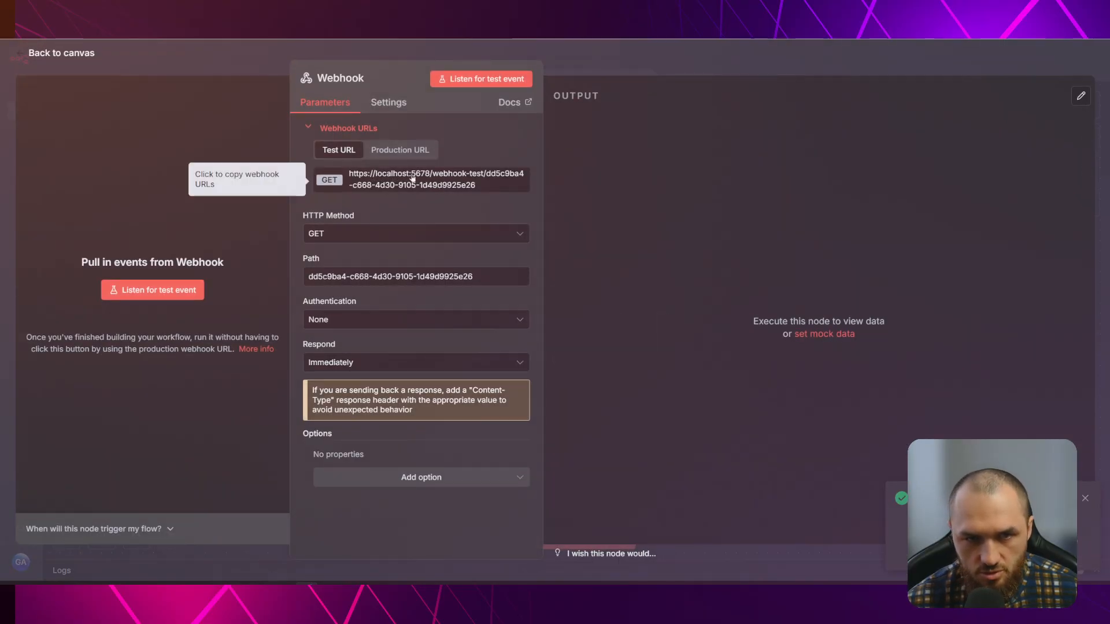
click(226, 67)
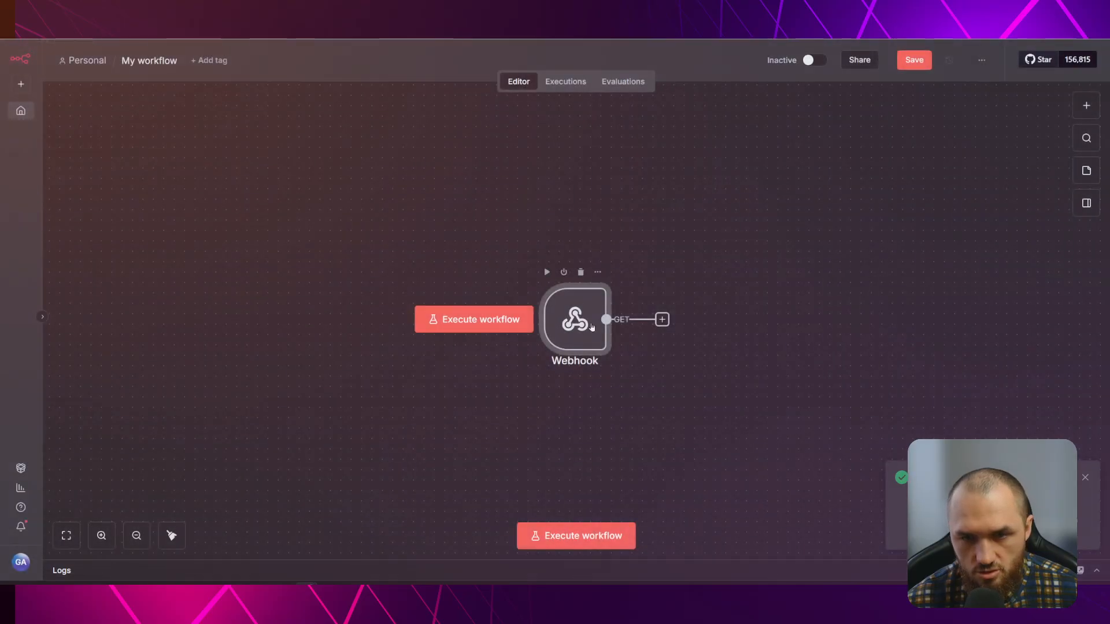
click(569, 289)
click(729, 230)
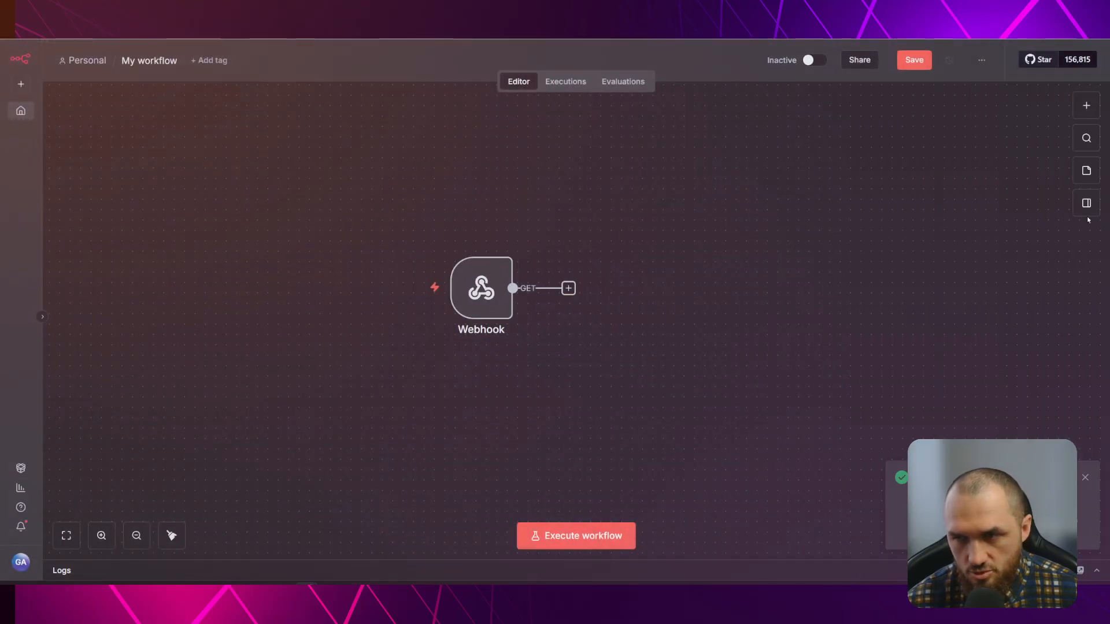
Place a sticky note above-right of the Webhook and save the workflow as 'Test'
click(1084, 173)
drag(605, 329, 656, 224)
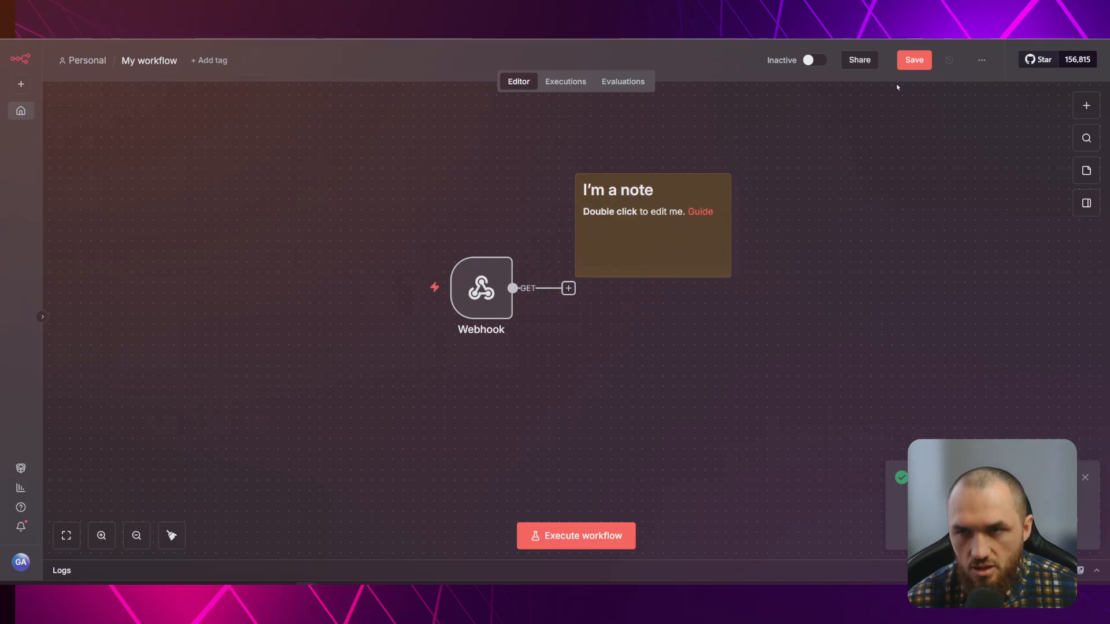
click(914, 60)
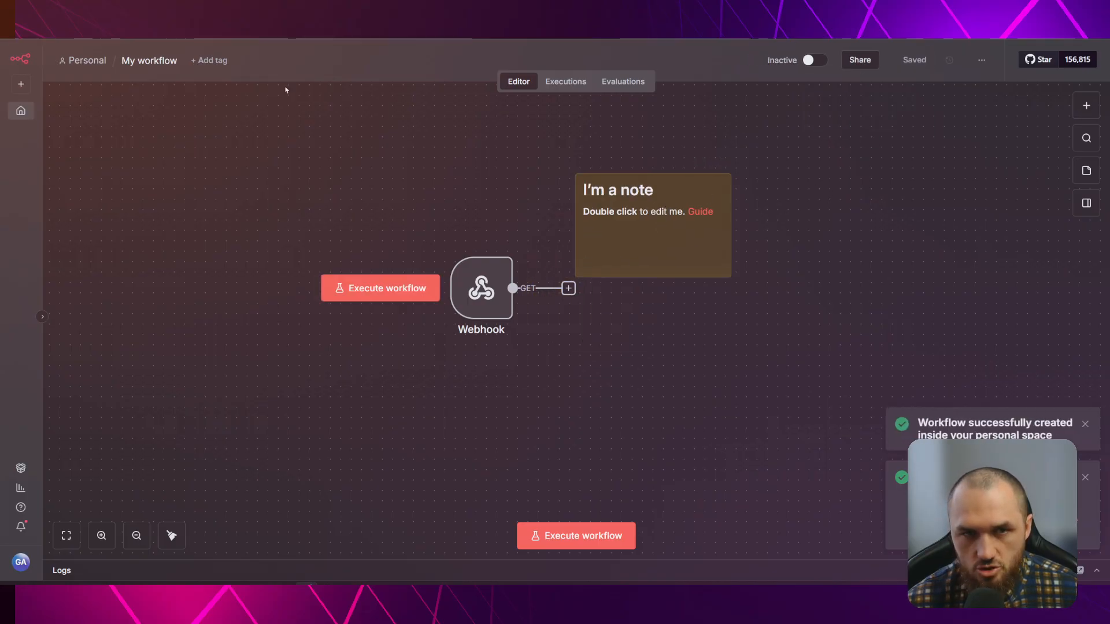
text(Test)
key(Return)
scroll(243, 186, up, 4)
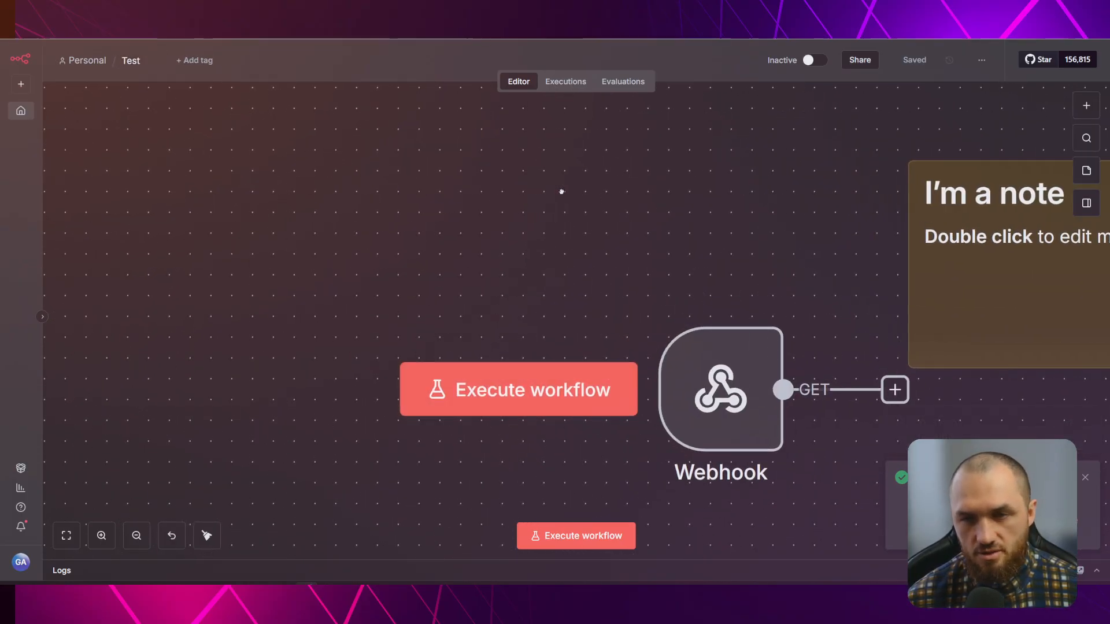
drag(775, 235, 389, 183)
scroll(389, 183, down, 4)
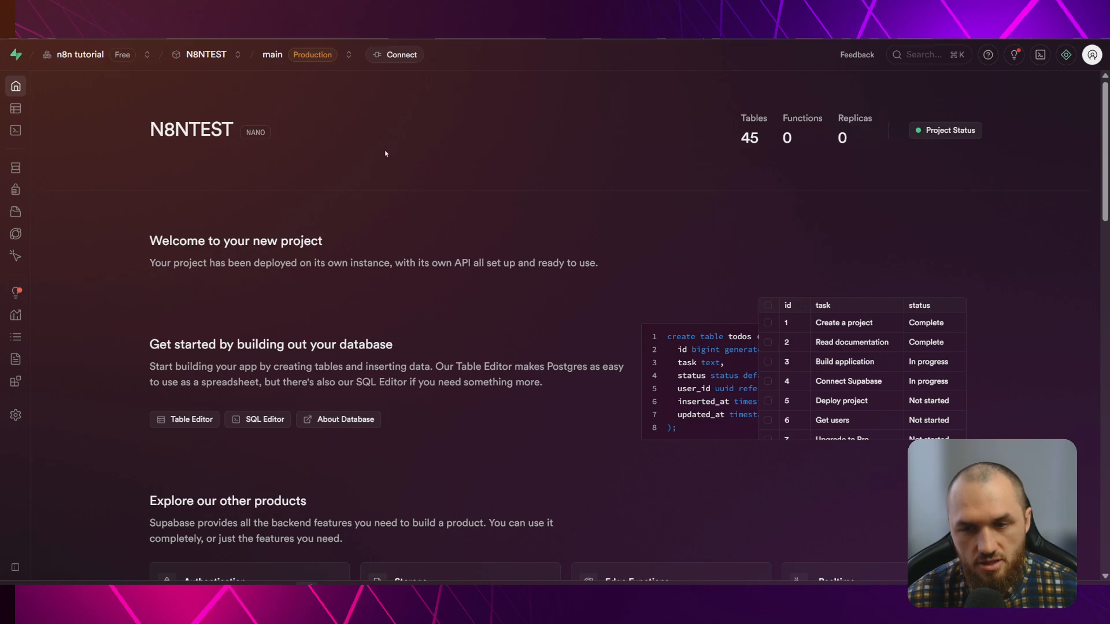
Compare the Direct connection and Transaction pooler strings, leave Transaction pooler selected, and close the dialog
click(382, 56)
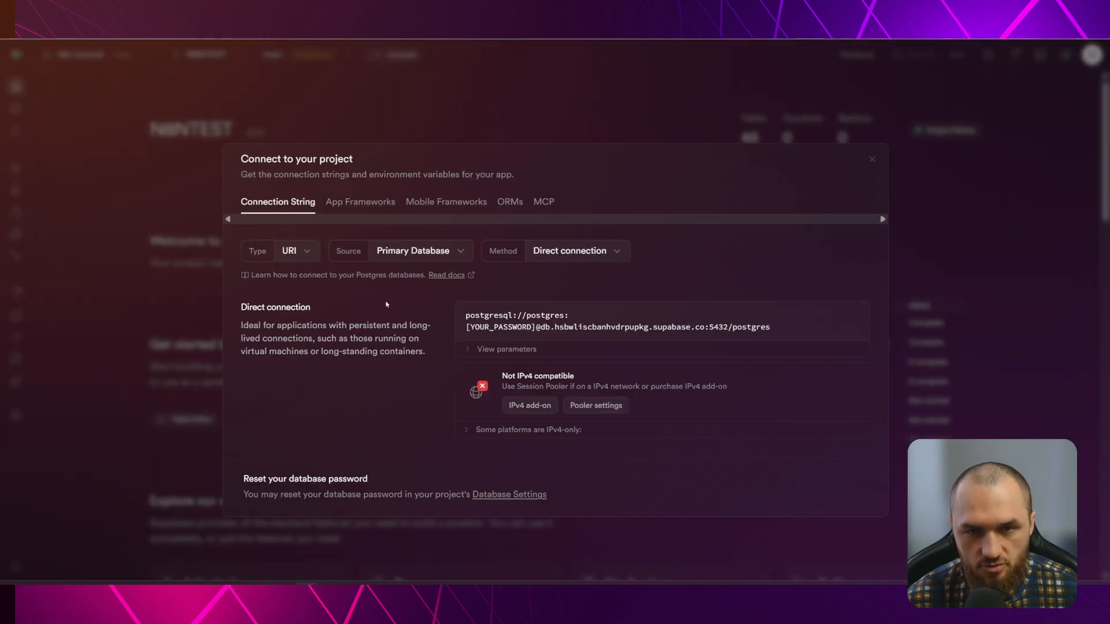
click(579, 252)
click(592, 346)
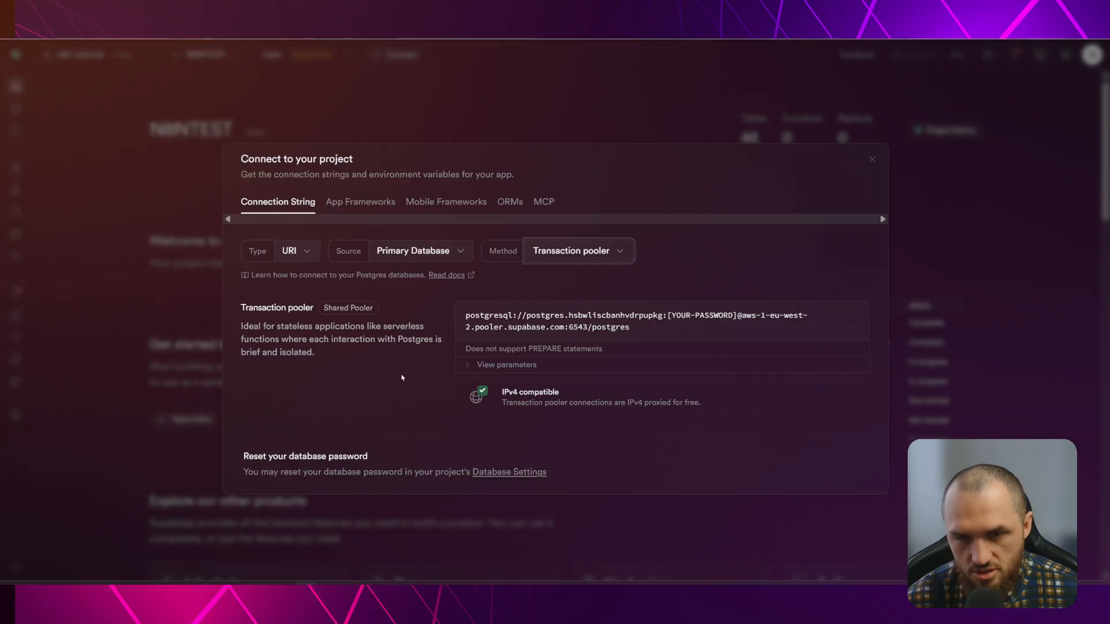
click(578, 258)
click(581, 278)
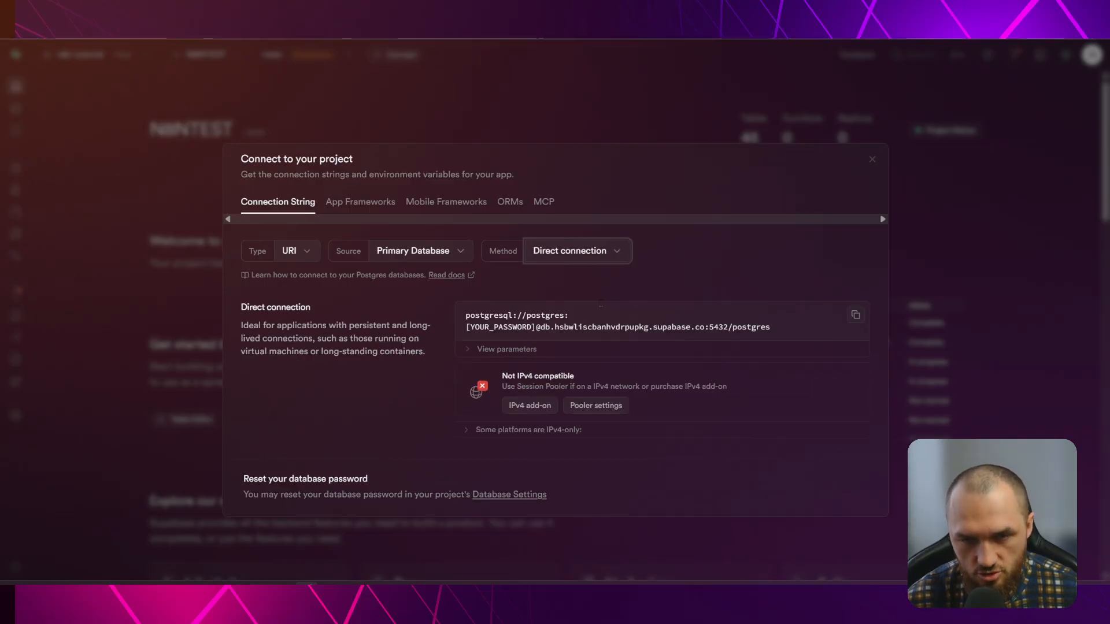
click(582, 260)
click(588, 342)
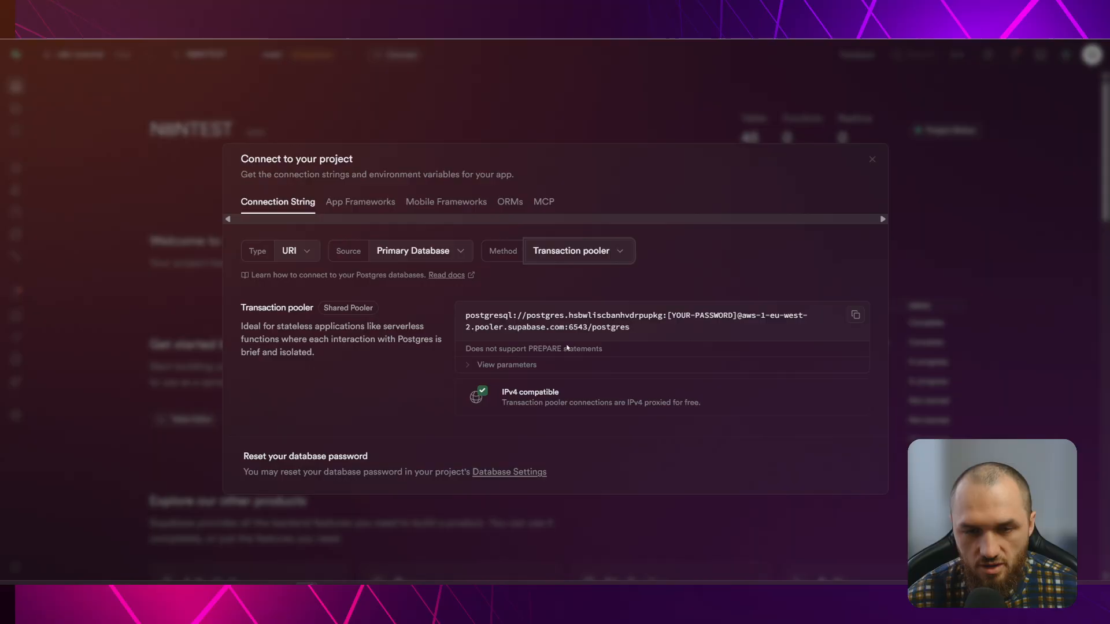
click(574, 260)
click(581, 277)
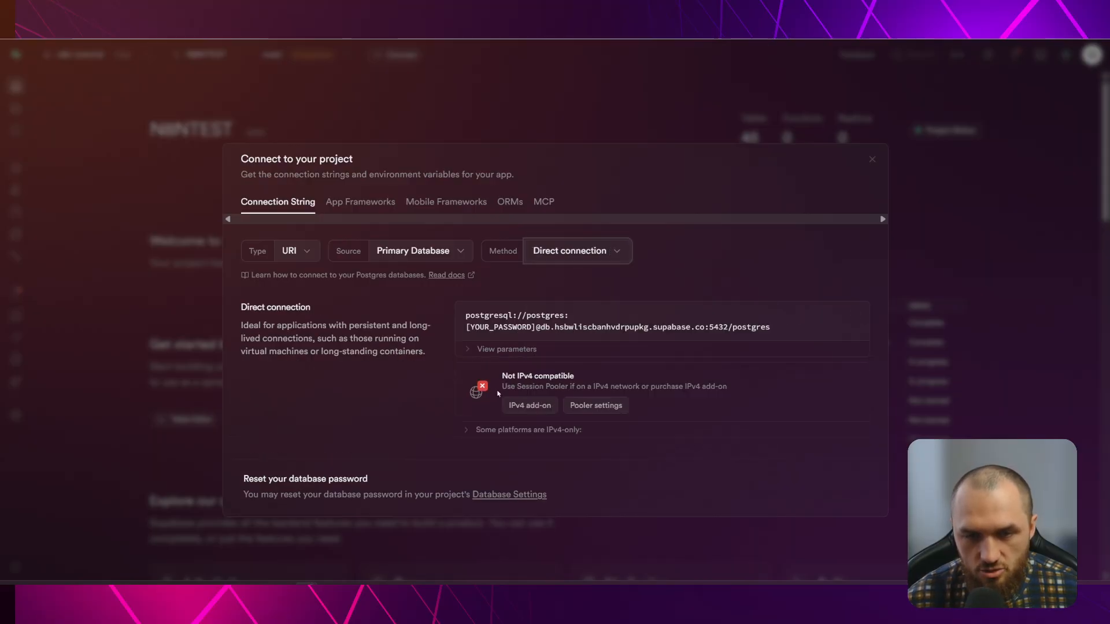
click(588, 250)
click(589, 341)
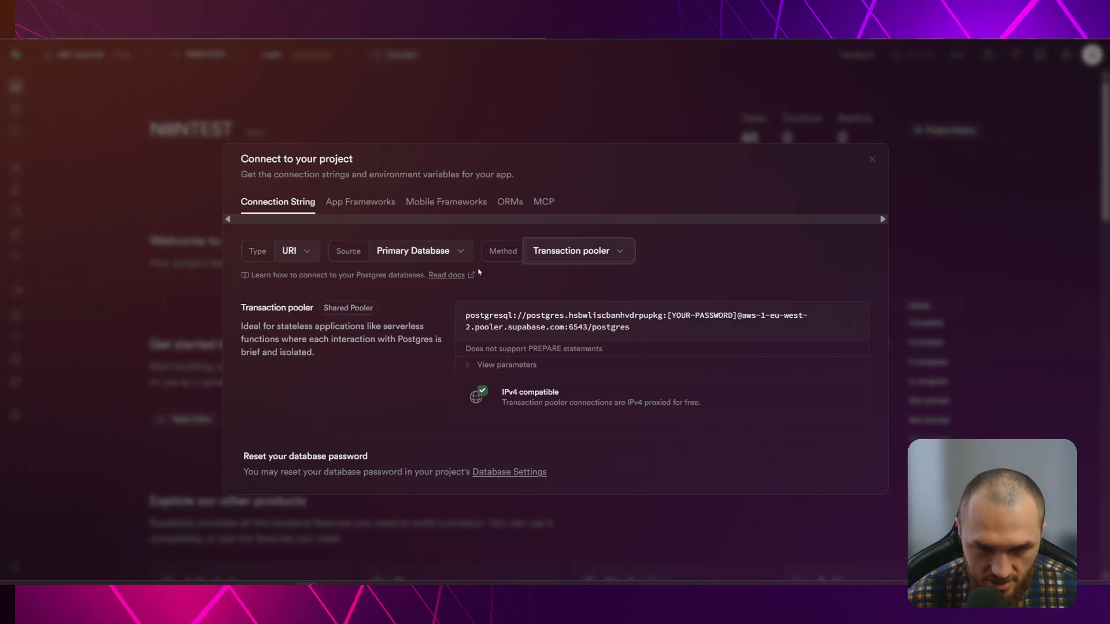
click(872, 160)
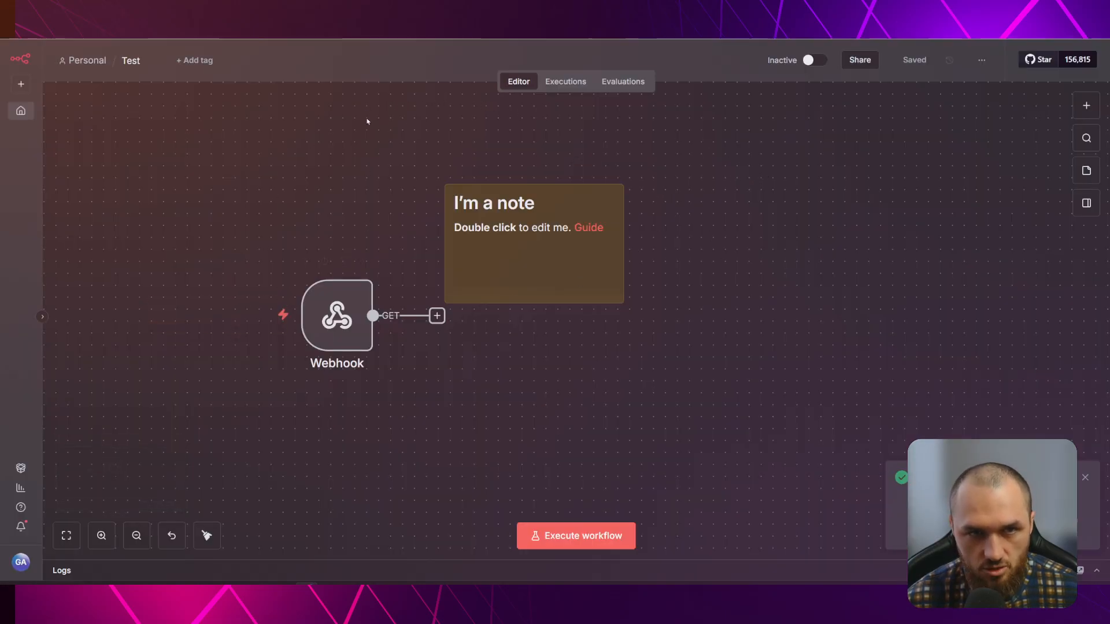
click(22, 110)
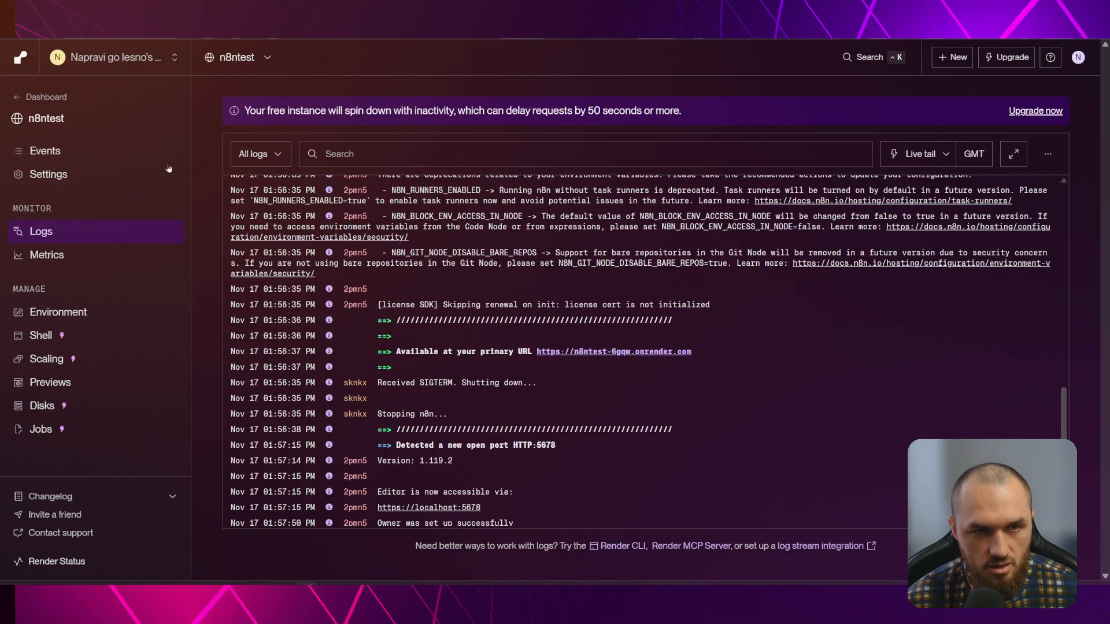
click(55, 314)
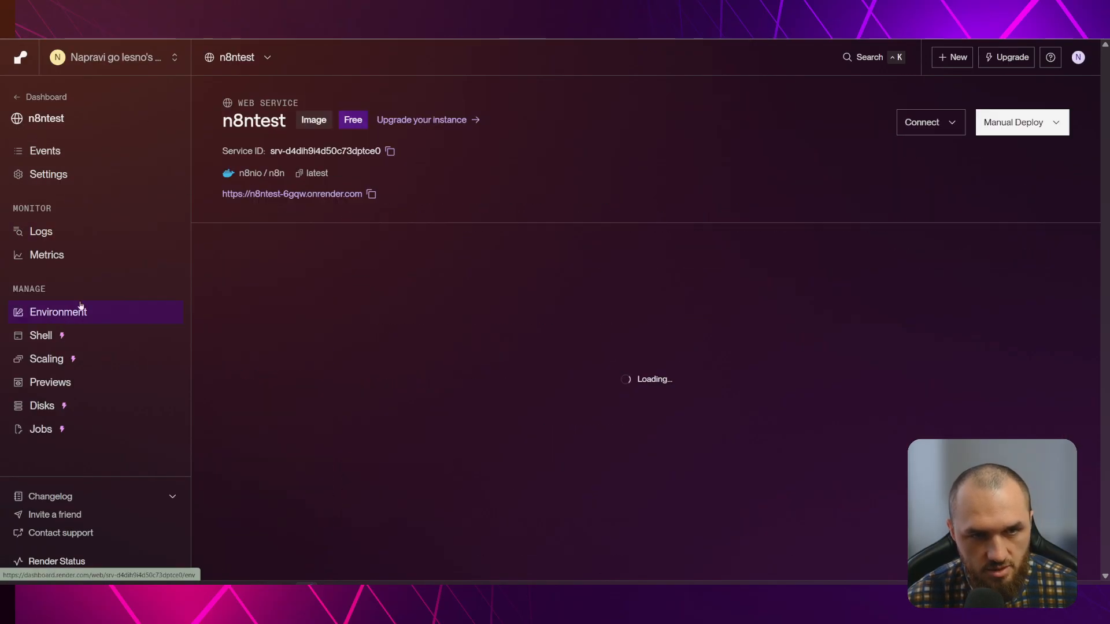
click(371, 194)
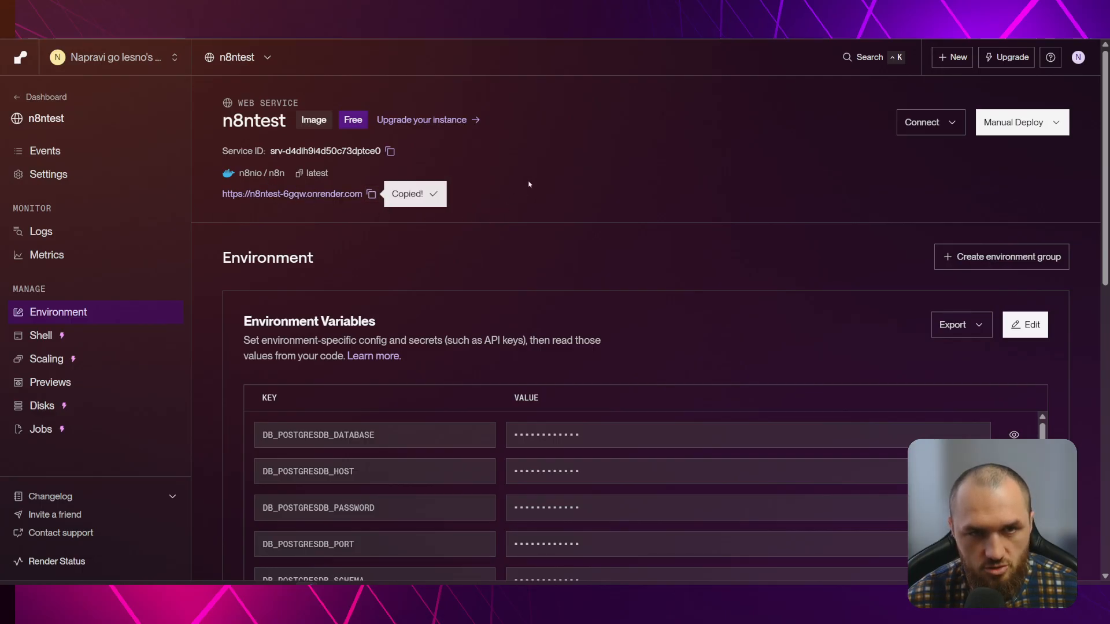
scroll(682, 173, down, 4)
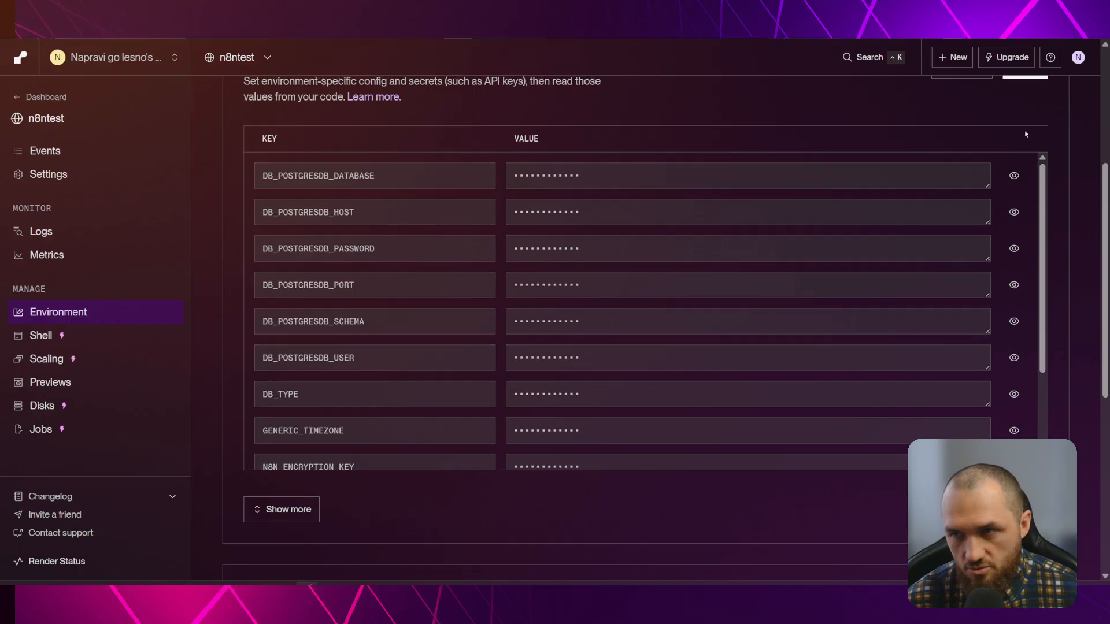
scroll(995, 133, up, 1)
click(1029, 132)
scroll(400, 118, down, 2)
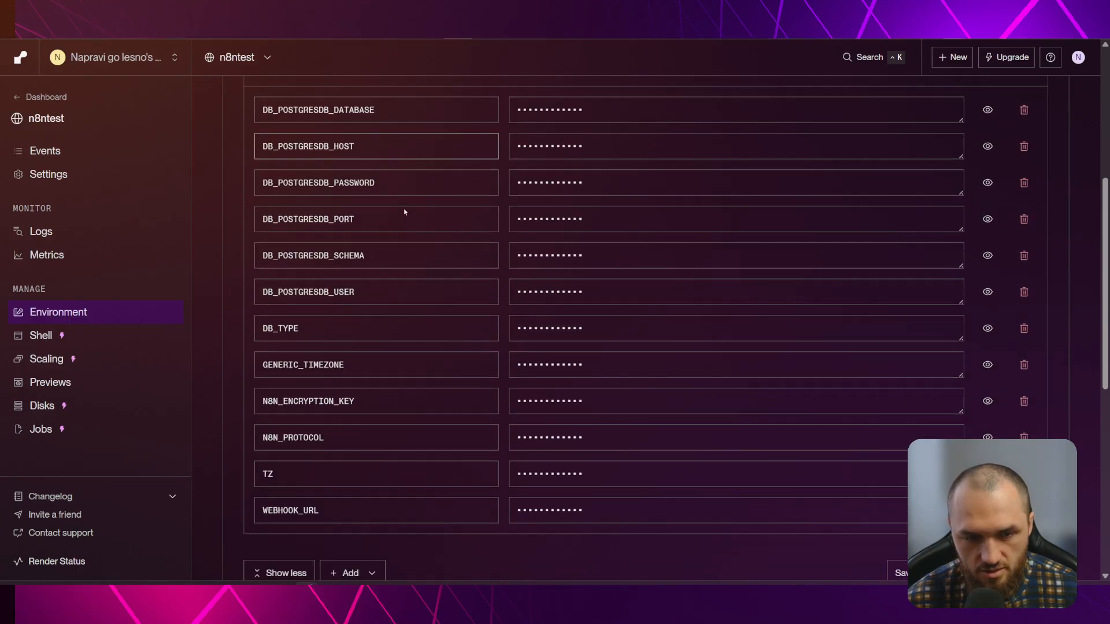
click(552, 511)
key(ctrl+v)
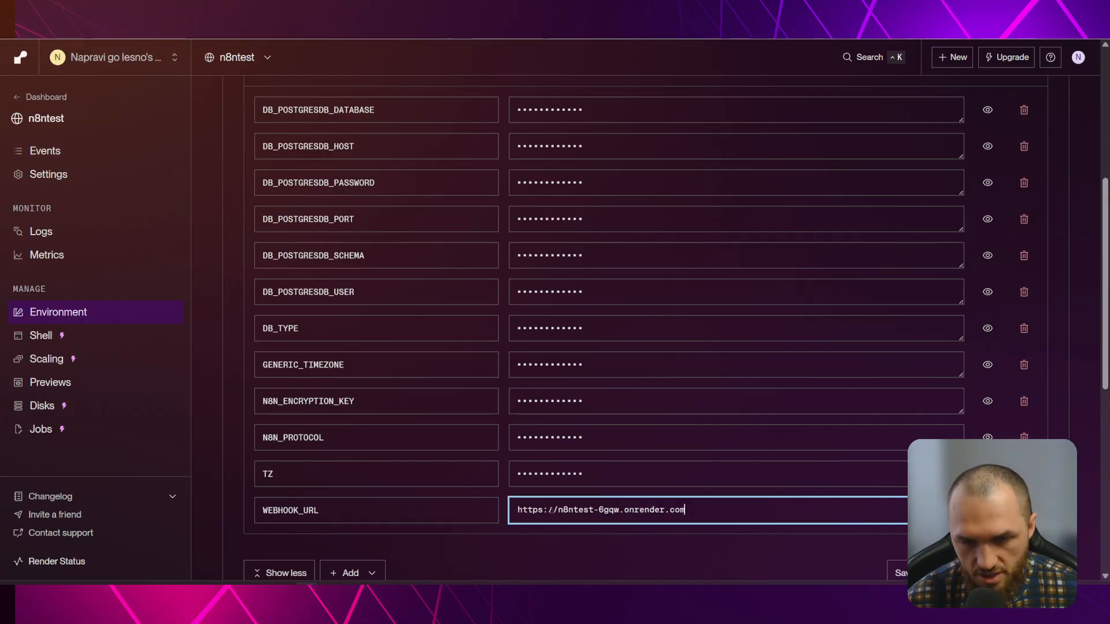
click(471, 536)
Add a blank new environment variable row and open the service logs in another tab
scroll(470, 535, down, 2)
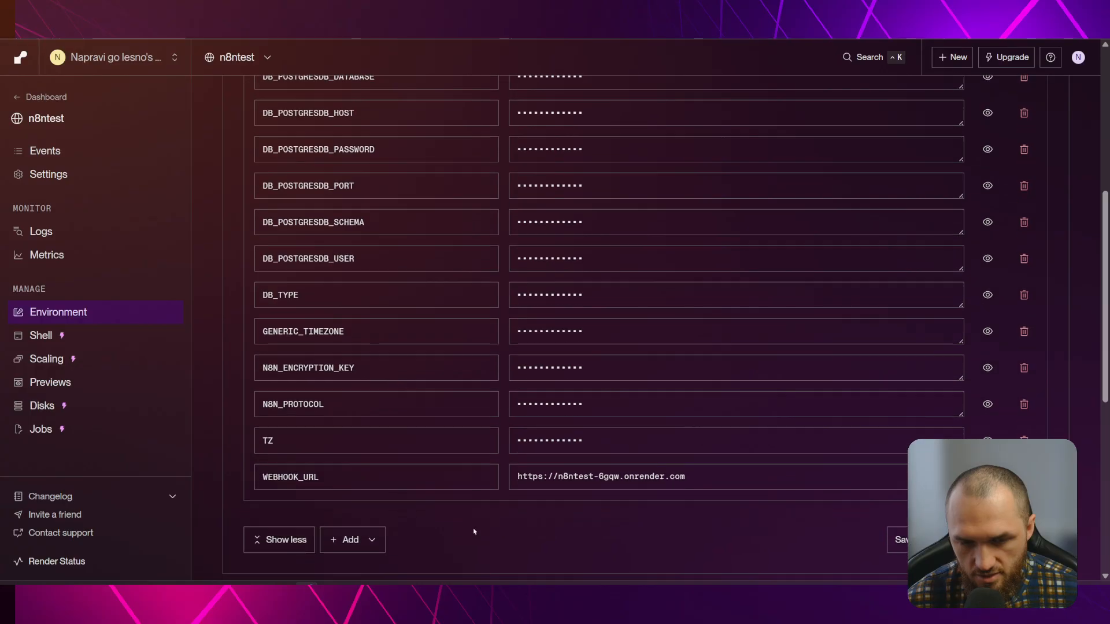
click(370, 444)
click(373, 481)
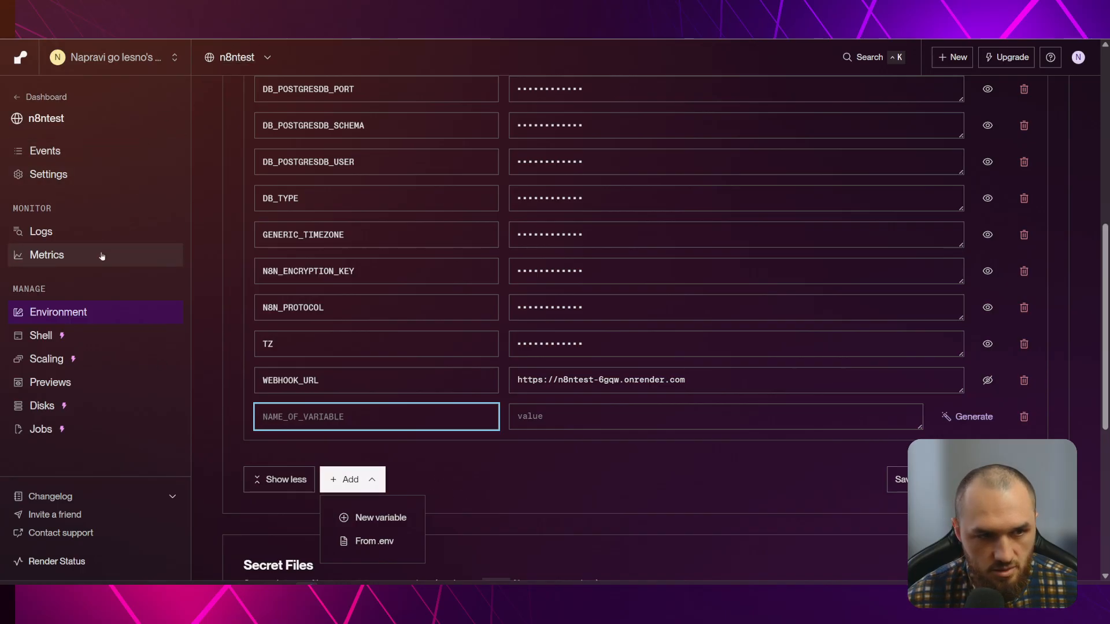
middle_click(63, 236)
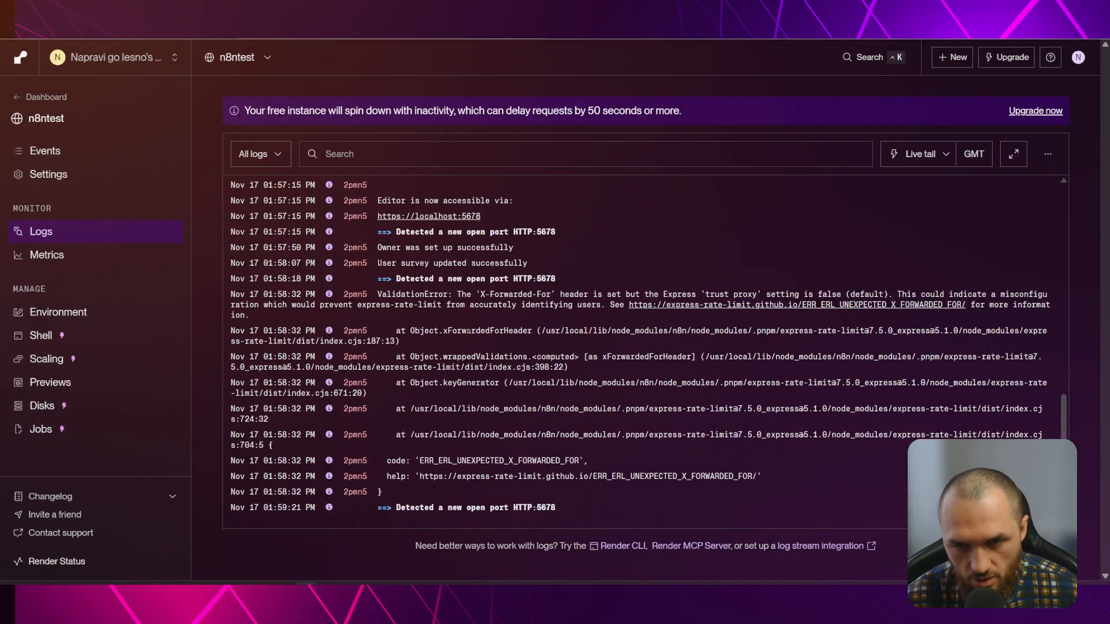
Add N8N_RUNNERS_ENABLED, copied from the logs, with value true and save the variables
scroll(556, 406, up, 5)
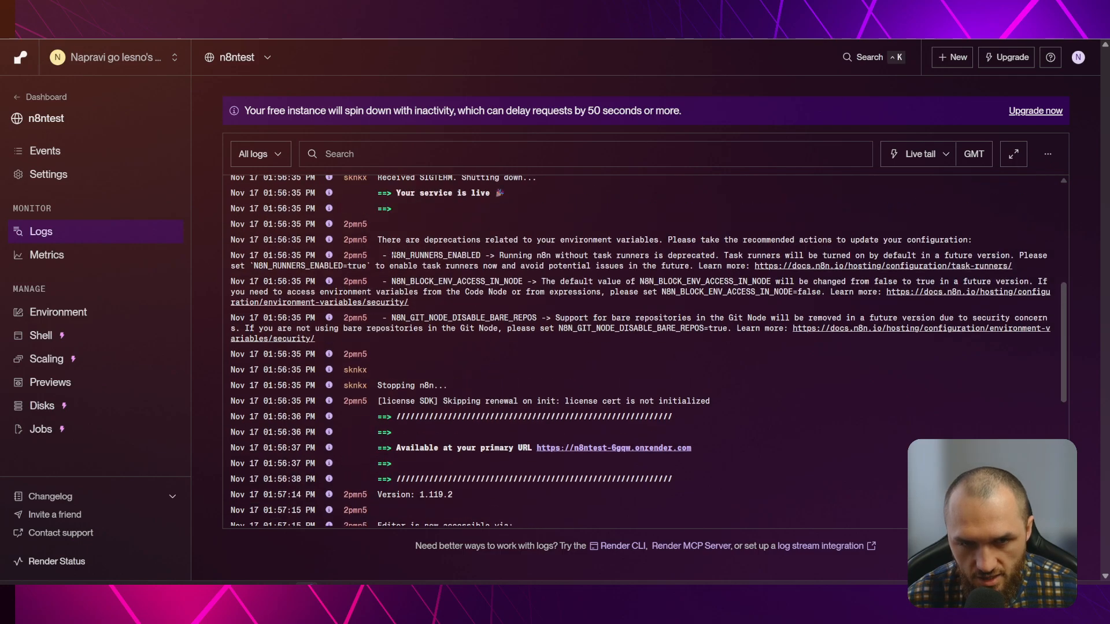
drag(392, 255, 480, 256)
key(ctrl+Tab)
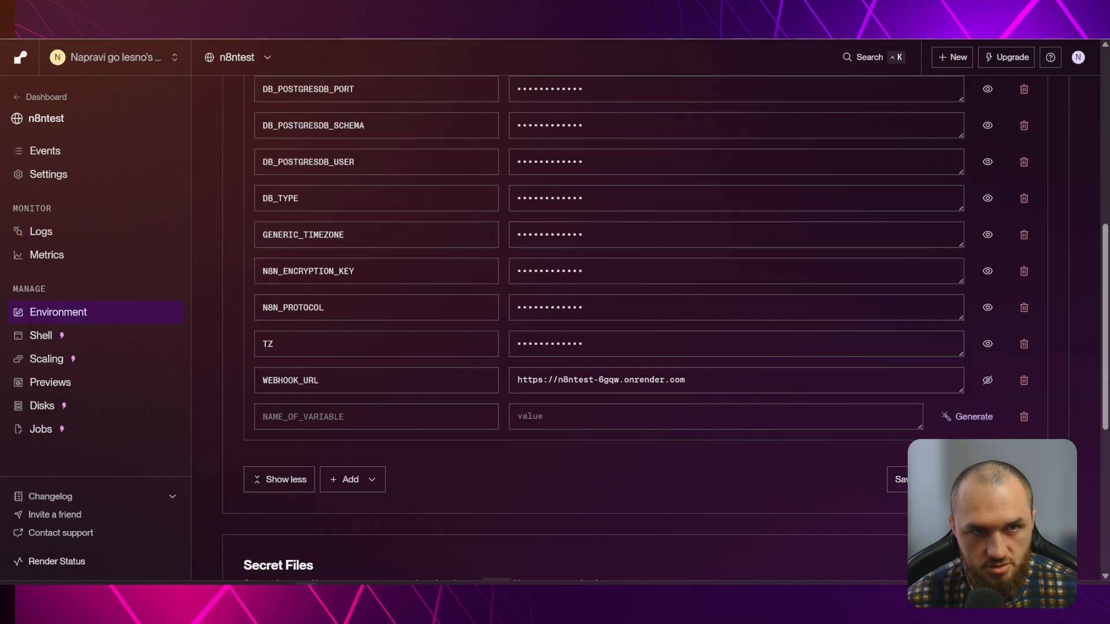
click(370, 417)
key(ctrl+v)
click(545, 421)
text(true)
click(897, 479)
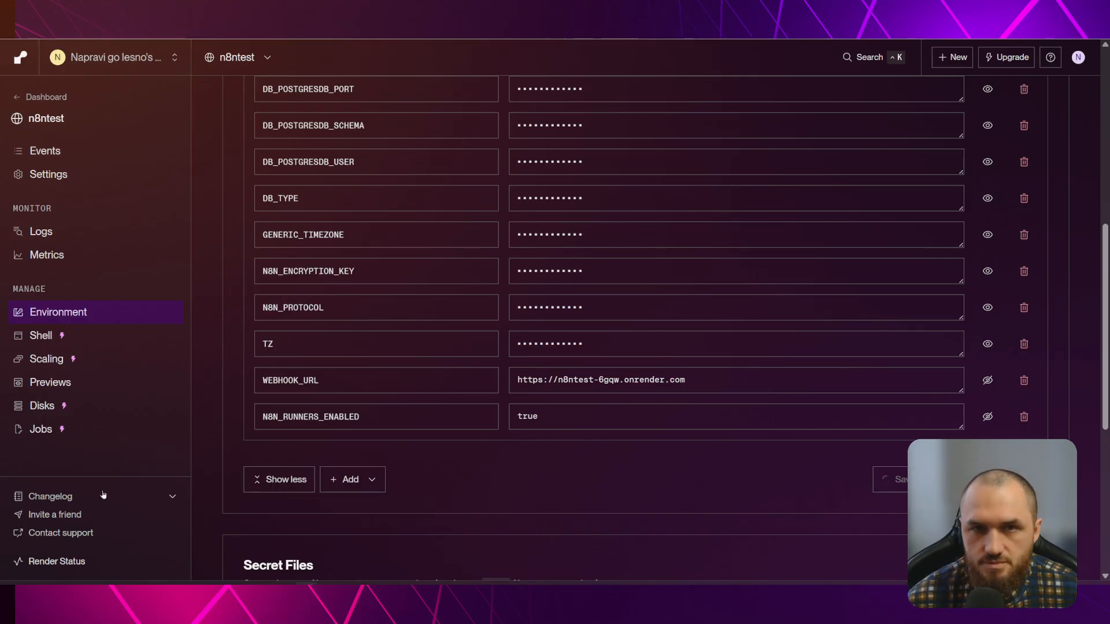
Check the other browser tabs, then view the service's deploy events
key(ctrl+Tab)
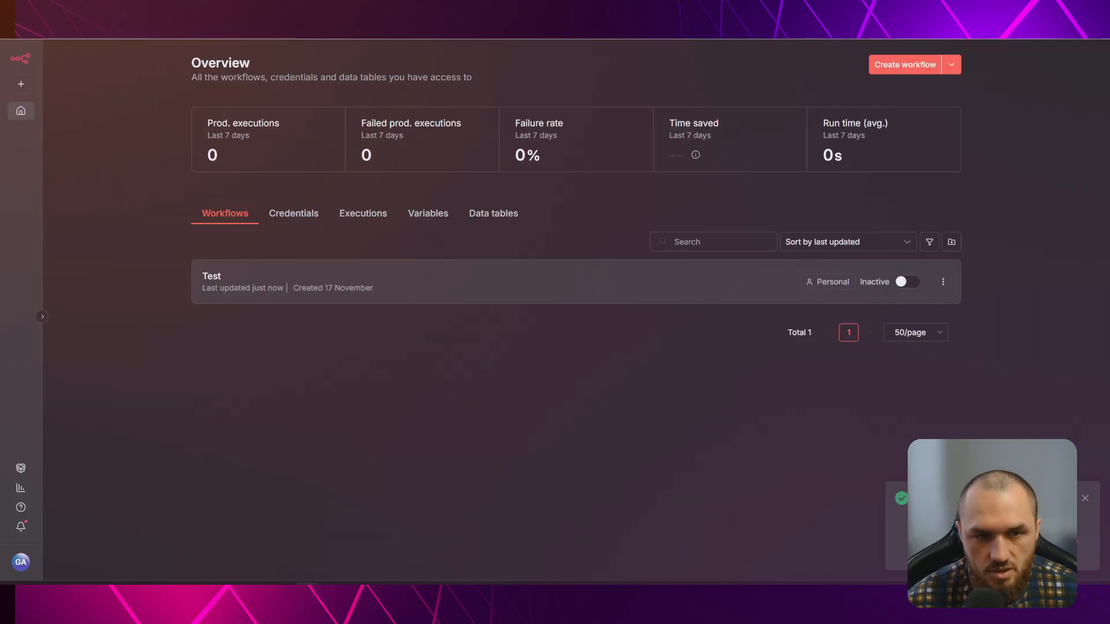
key(ctrl+Tab)
key(ctrl+Tab)
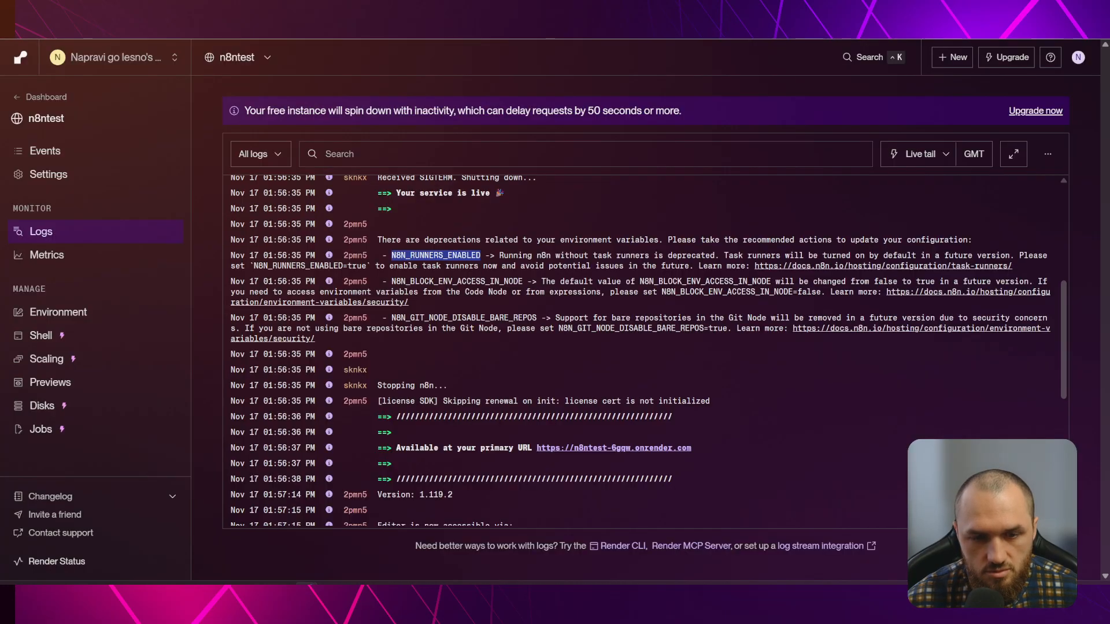
key(ctrl+shift+Tab)
key(ctrl+shift+Tab)
key(ctrl+shift+Tab)
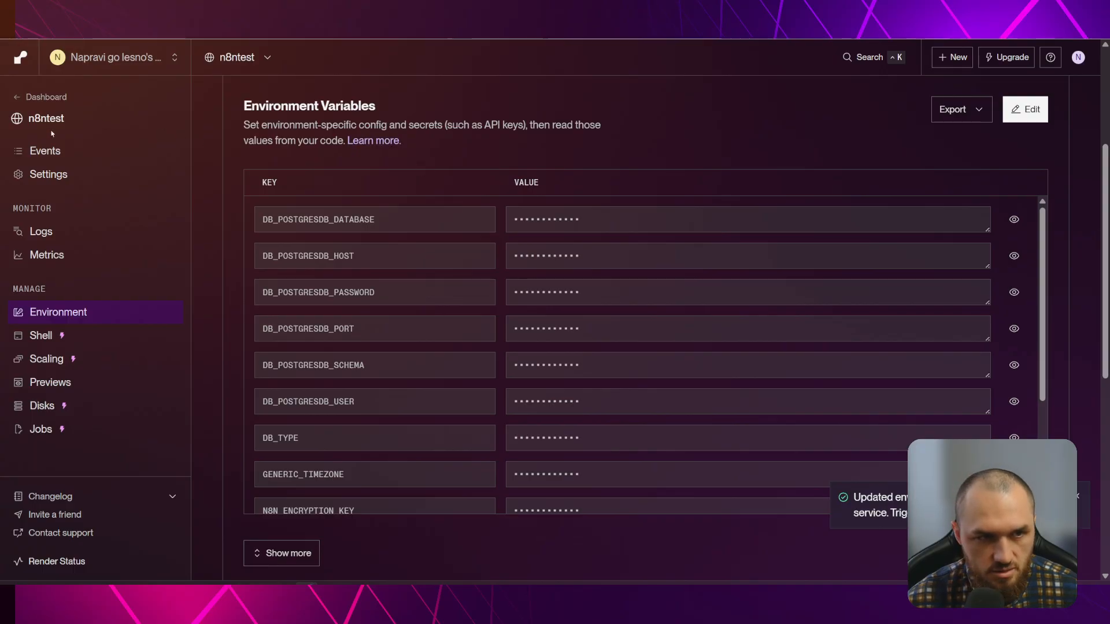
click(54, 151)
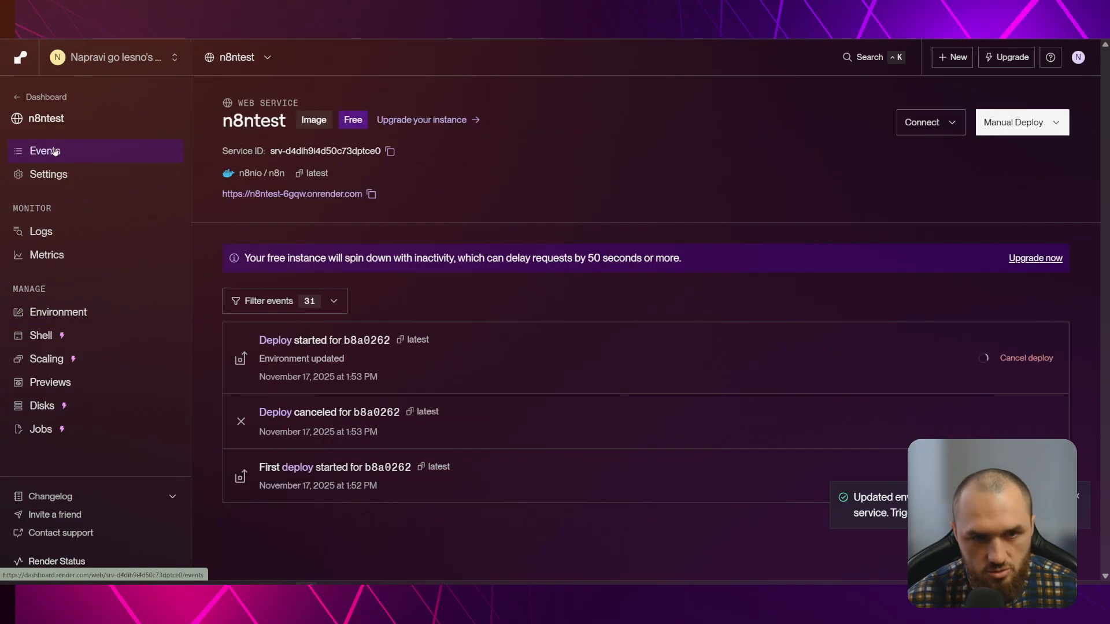
Follow the n8ntest logs until the redeploy shows 'Starting service...'
click(52, 234)
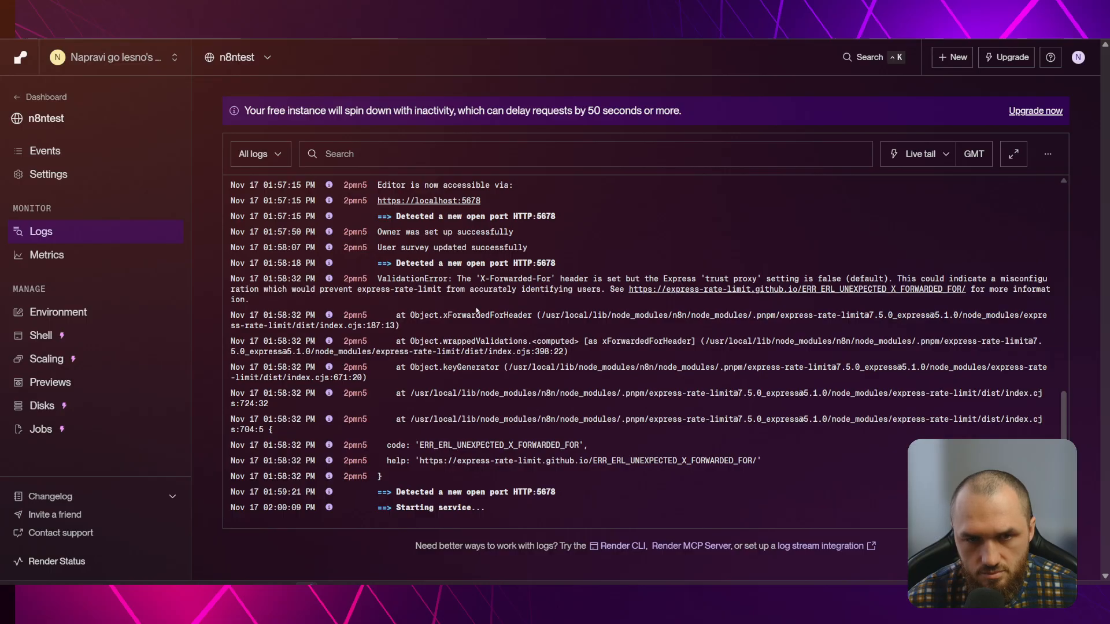
scroll(497, 266, up, 2)
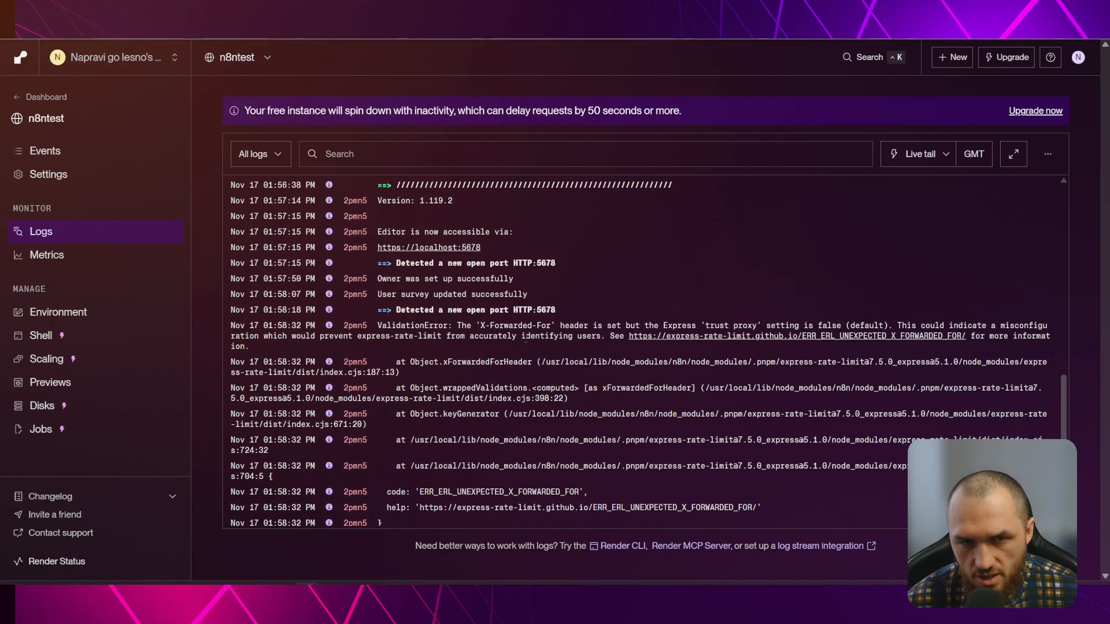
drag(377, 250, 514, 251)
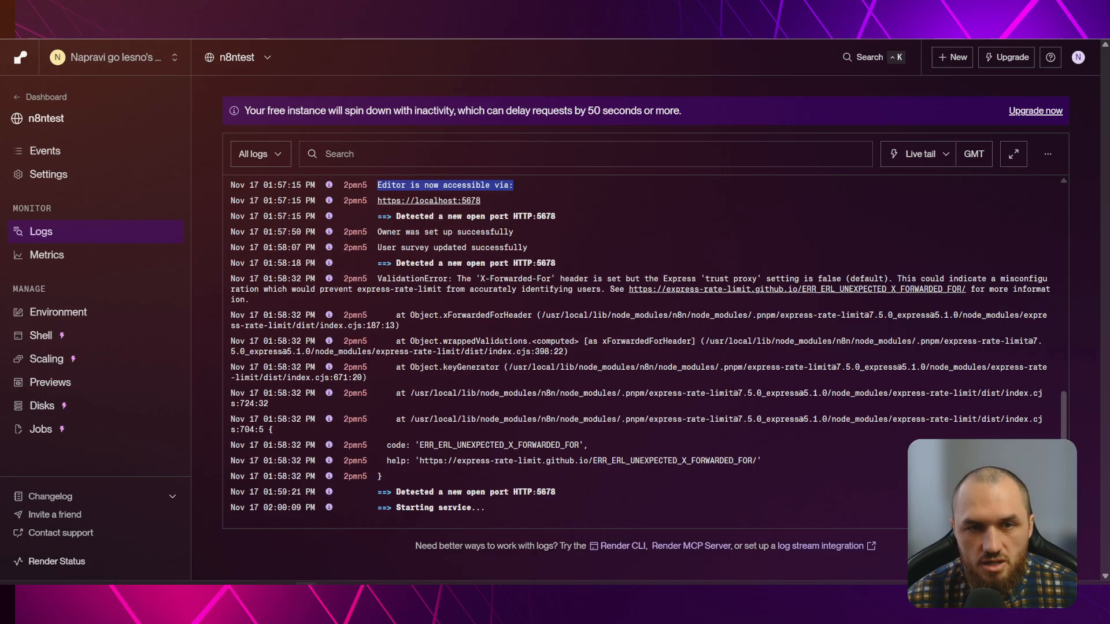
drag(681, 110, 251, 123)
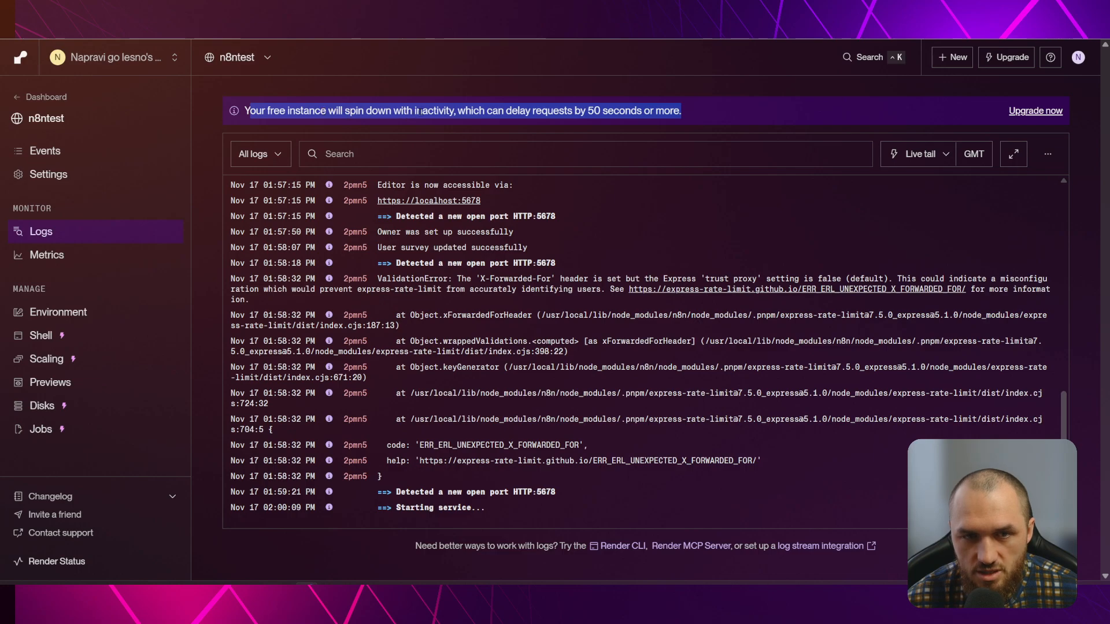
click(430, 111)
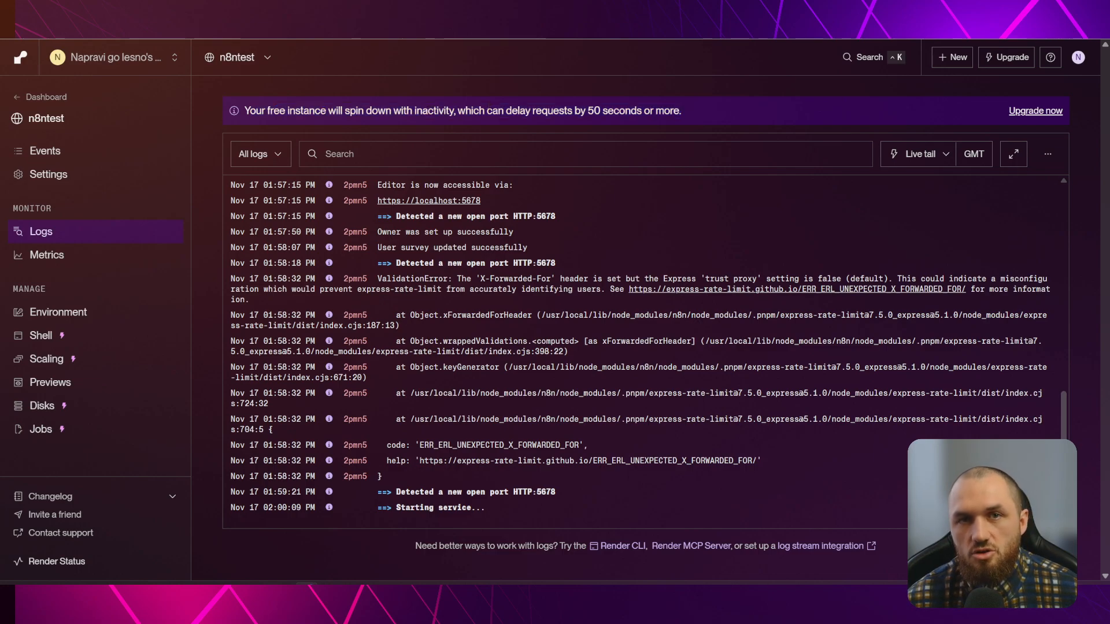
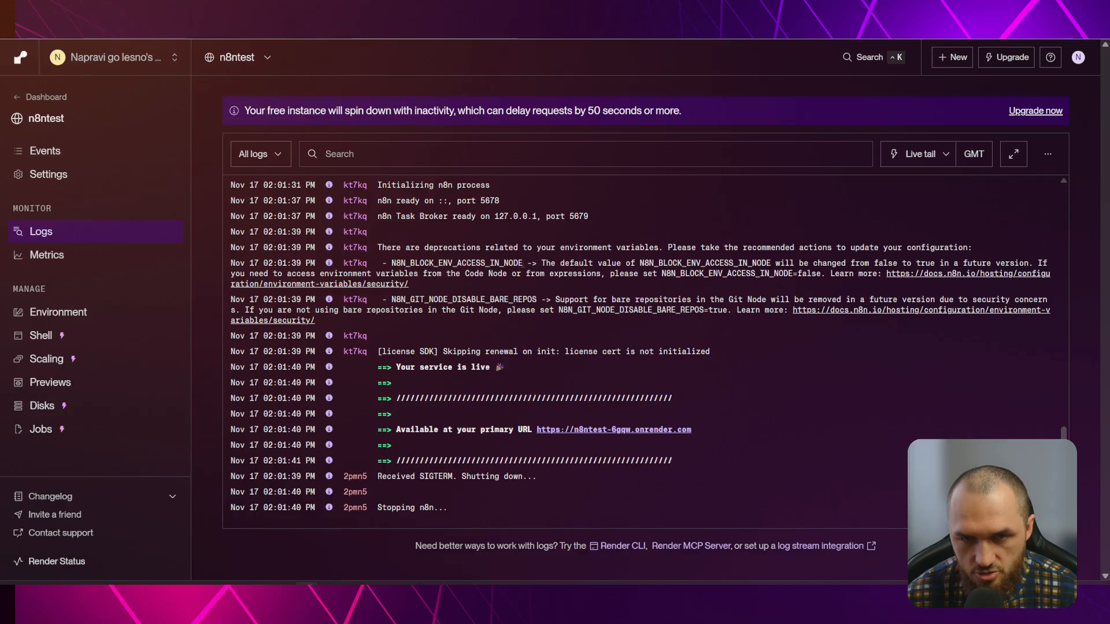
Glance at the logs' deprecation warning and the Events page, then open the n8ntest public URL
drag(379, 247, 973, 247)
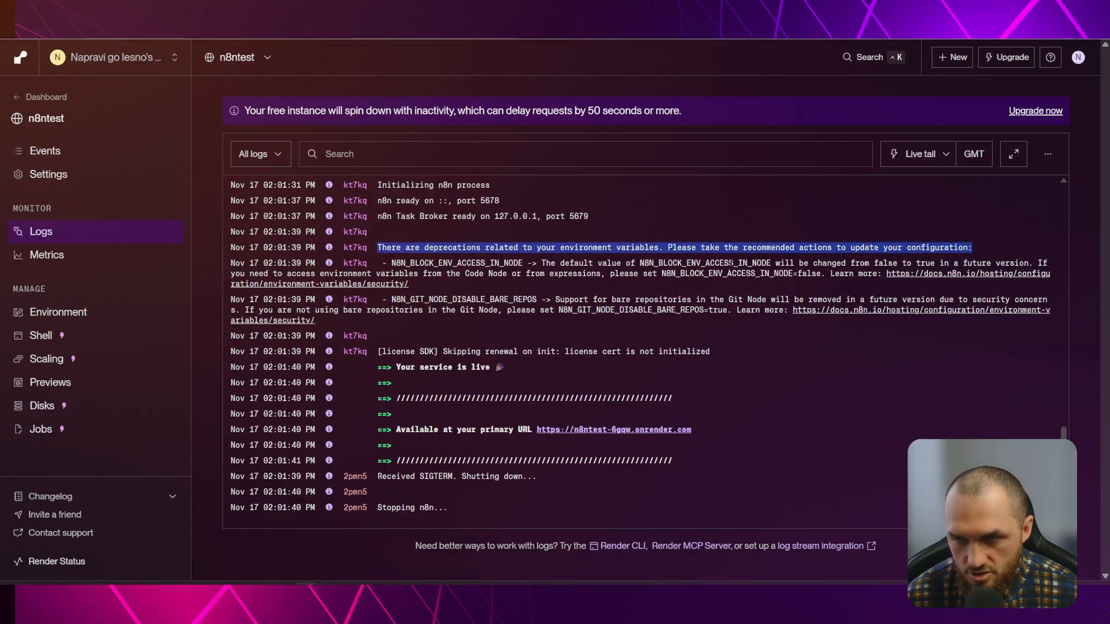
click(973, 247)
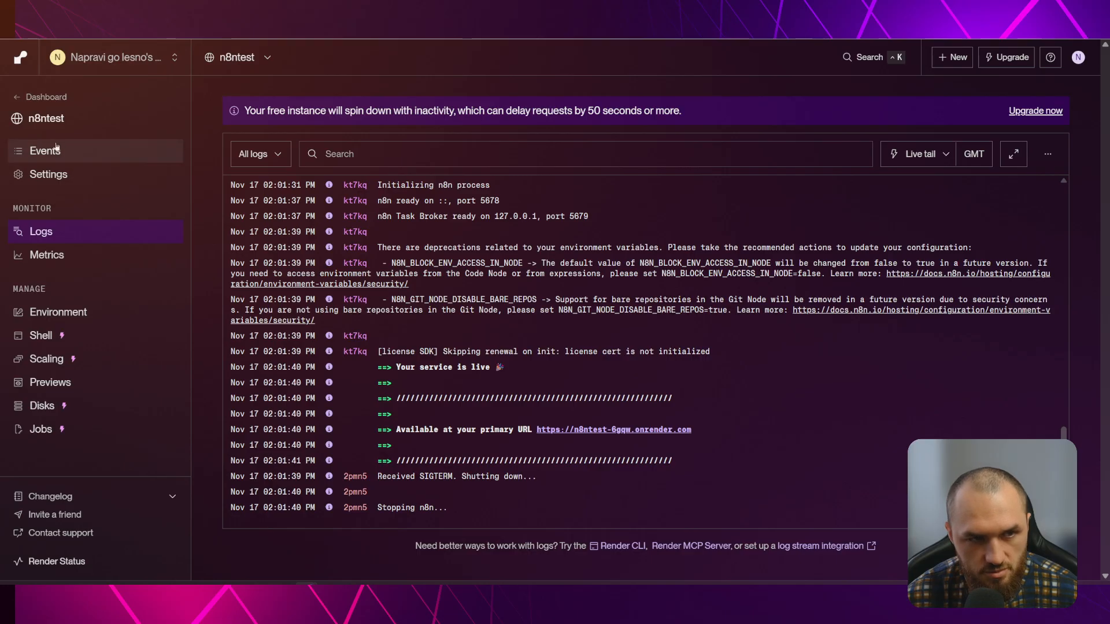
click(83, 152)
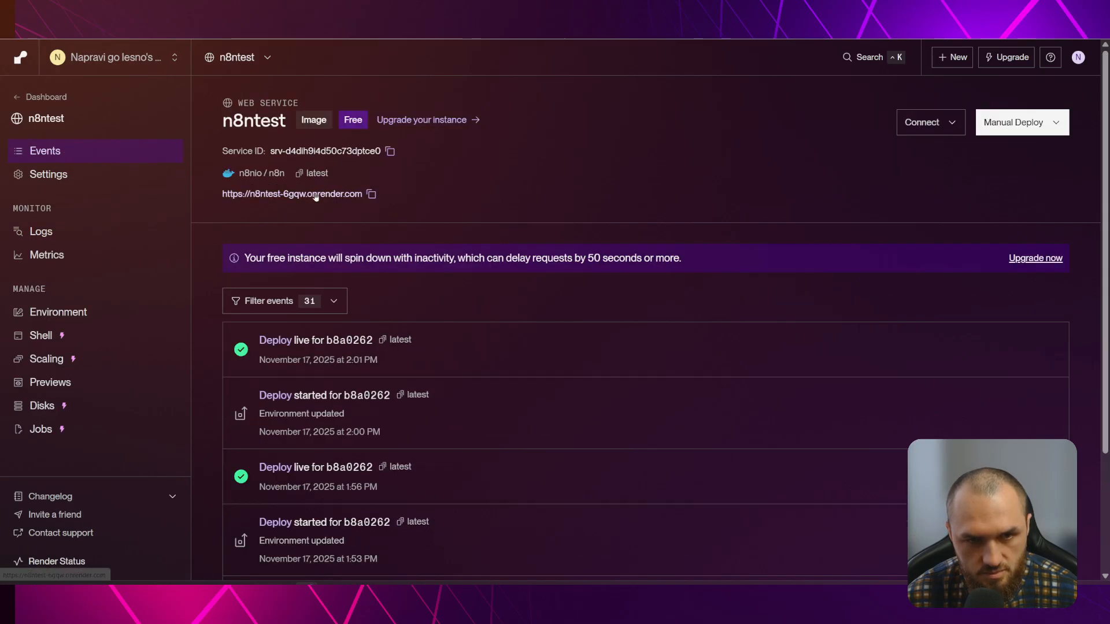
click(328, 194)
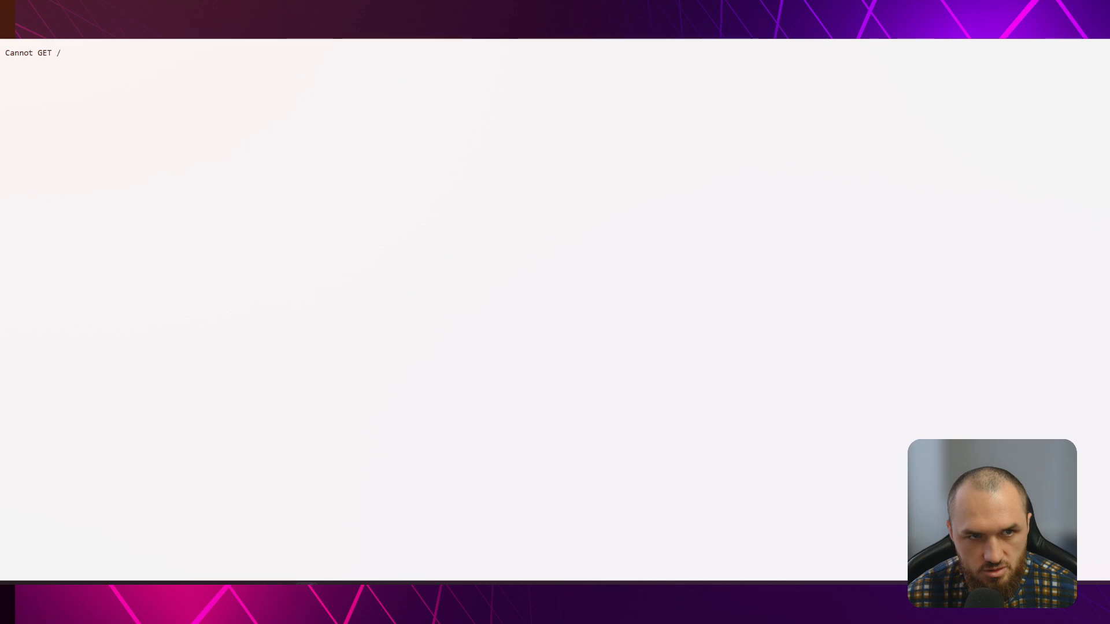
Return to the n8ntest logs, then reload the 'Cannot GET /' service URL page twice
key(alt+Left)
click(43, 233)
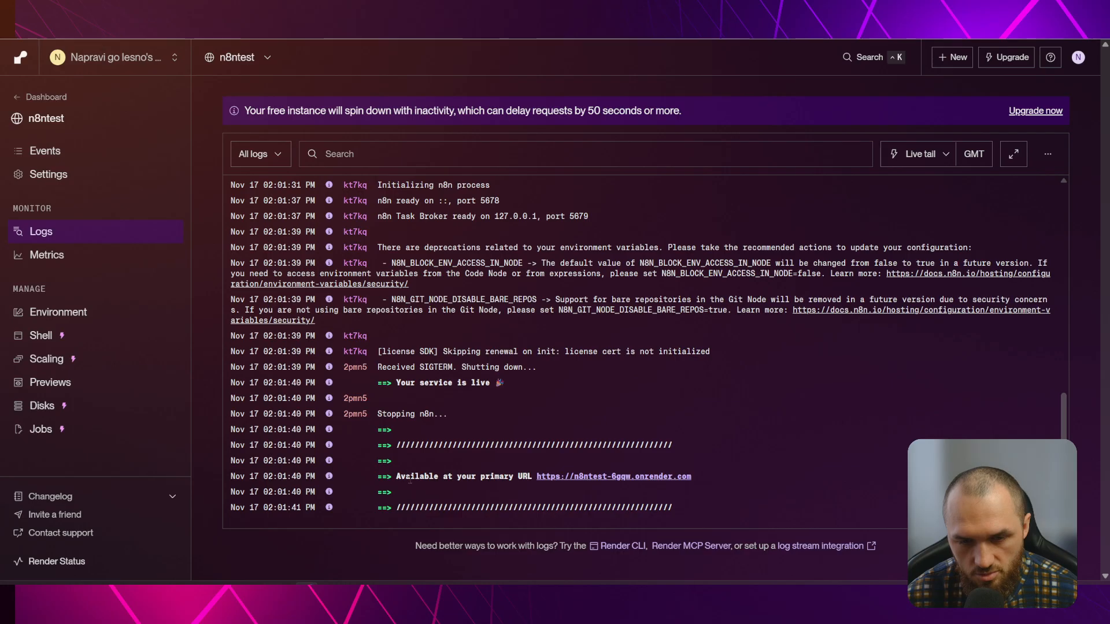
click(296, 8)
click(289, 28)
key(Return)
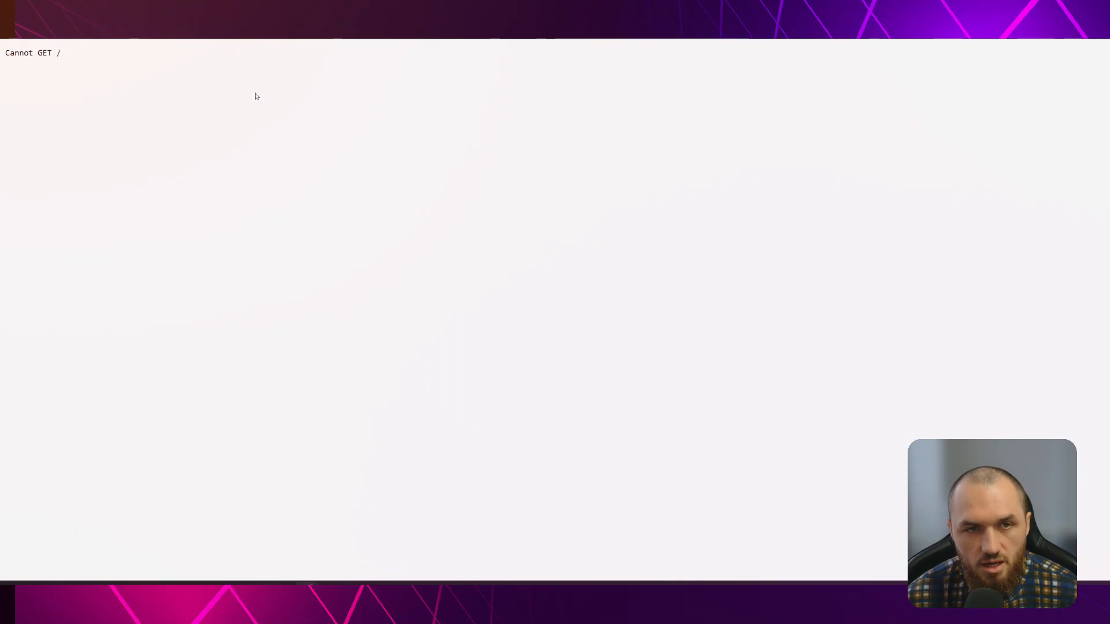
click(226, 28)
key(Return)
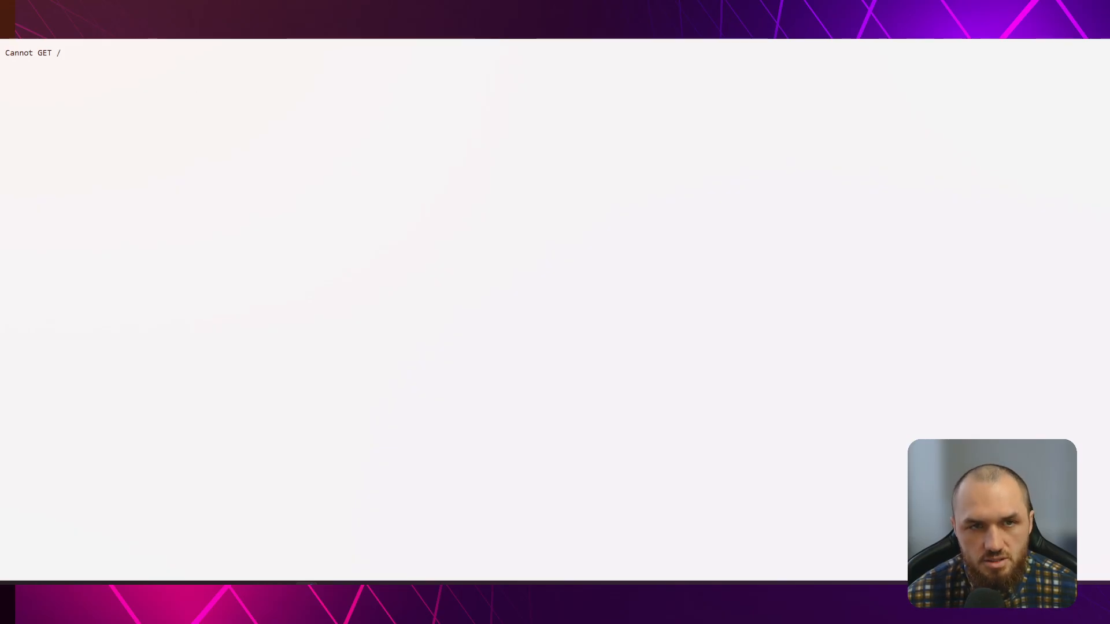
Check the Supabase N8NTEST project, reload the service URL again, and scroll the Render logs to the newest entries
click(70, 5)
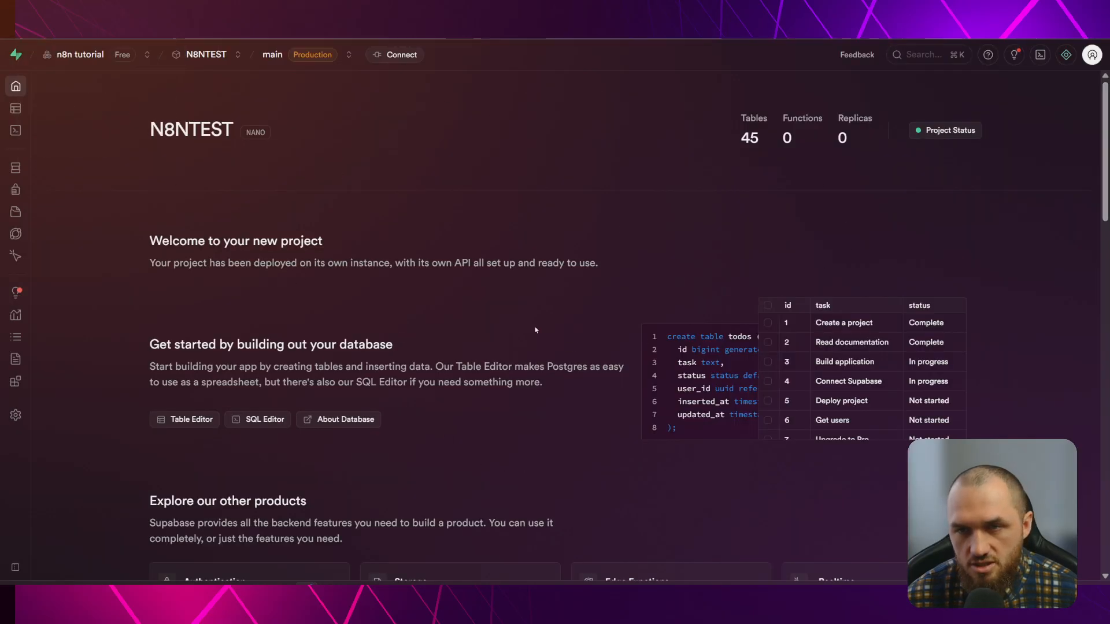
click(173, 6)
click(289, 26)
key(Return)
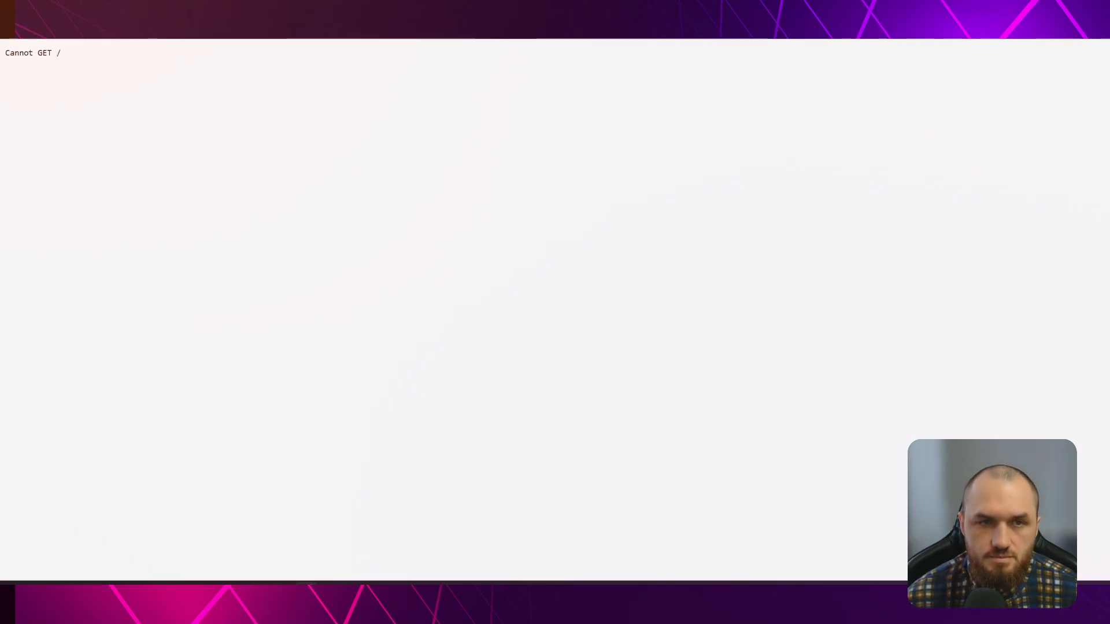
click(243, 6)
scroll(495, 422, down, 1)
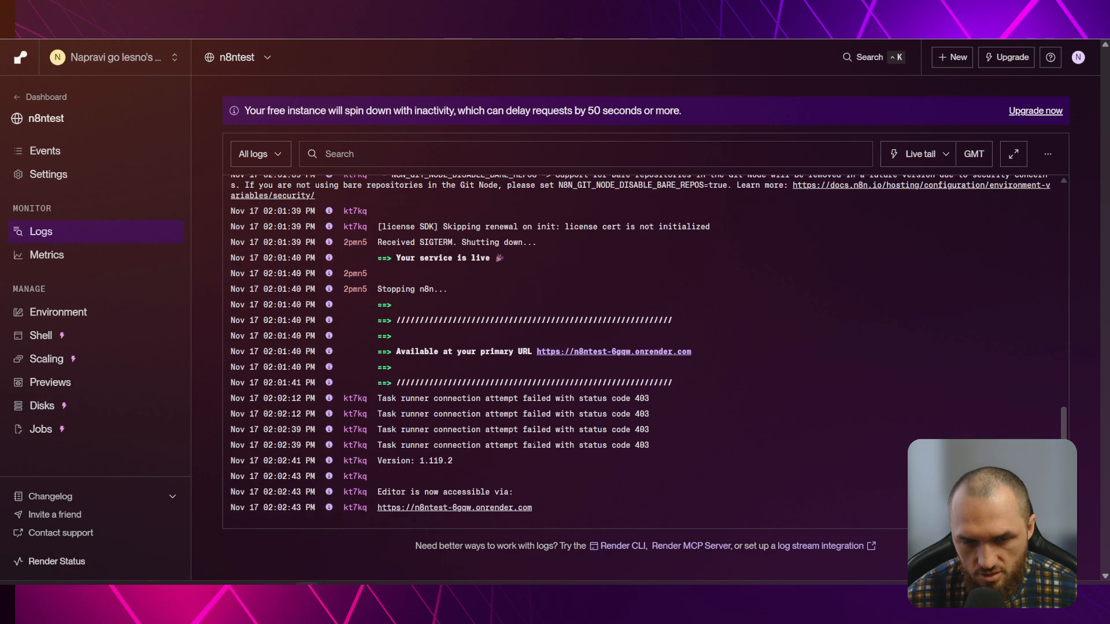
Reload the n8ntest service URL page so the n8n instance loads
click(174, 6)
click(289, 26)
key(Return)
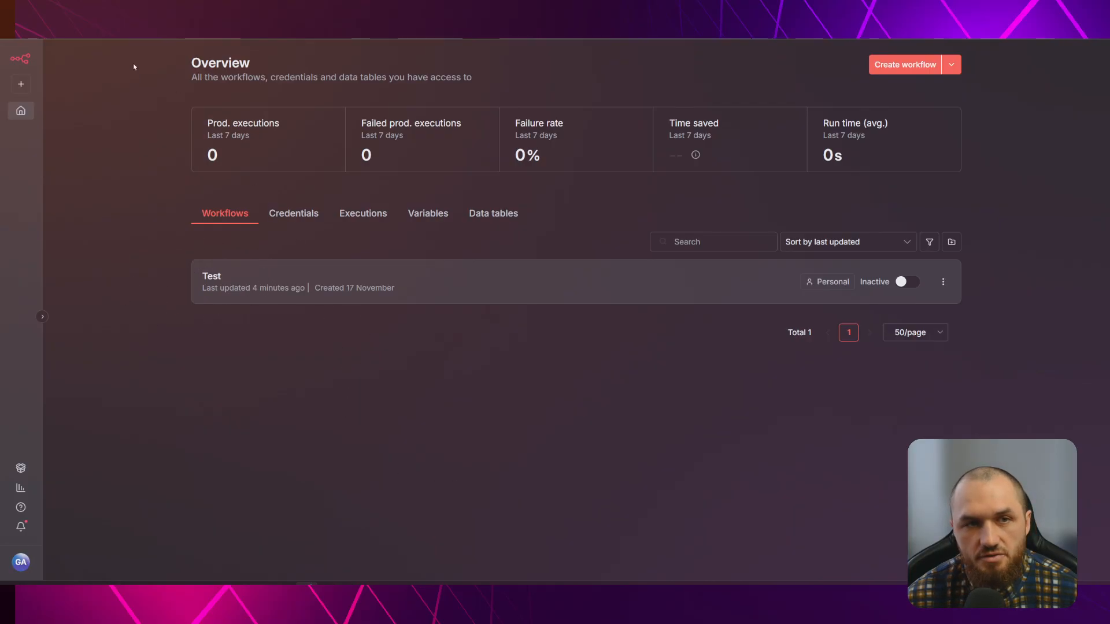
Glance at the Supabase N8NTEST project, then review the Render logs down to the bottom
click(121, 7)
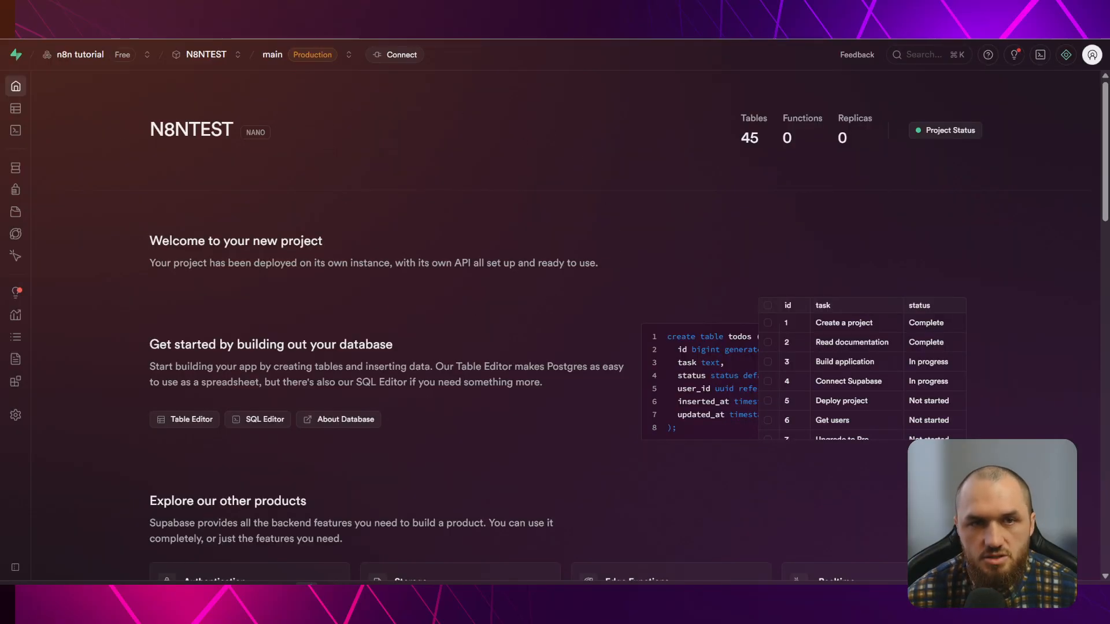
key(ctrl+Tab)
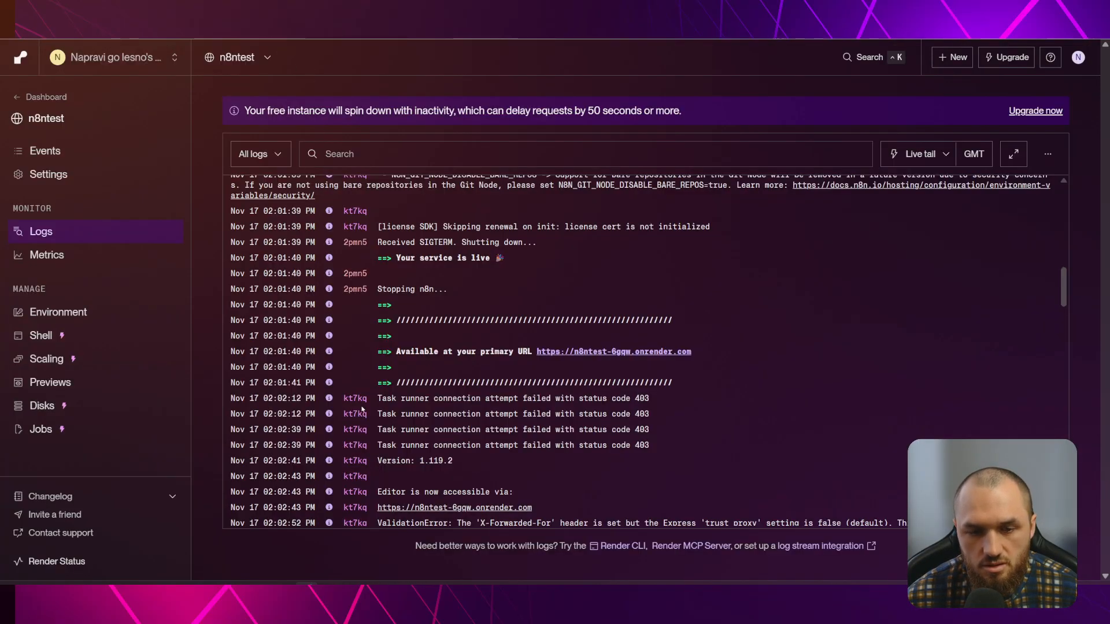
scroll(358, 406, down, 10)
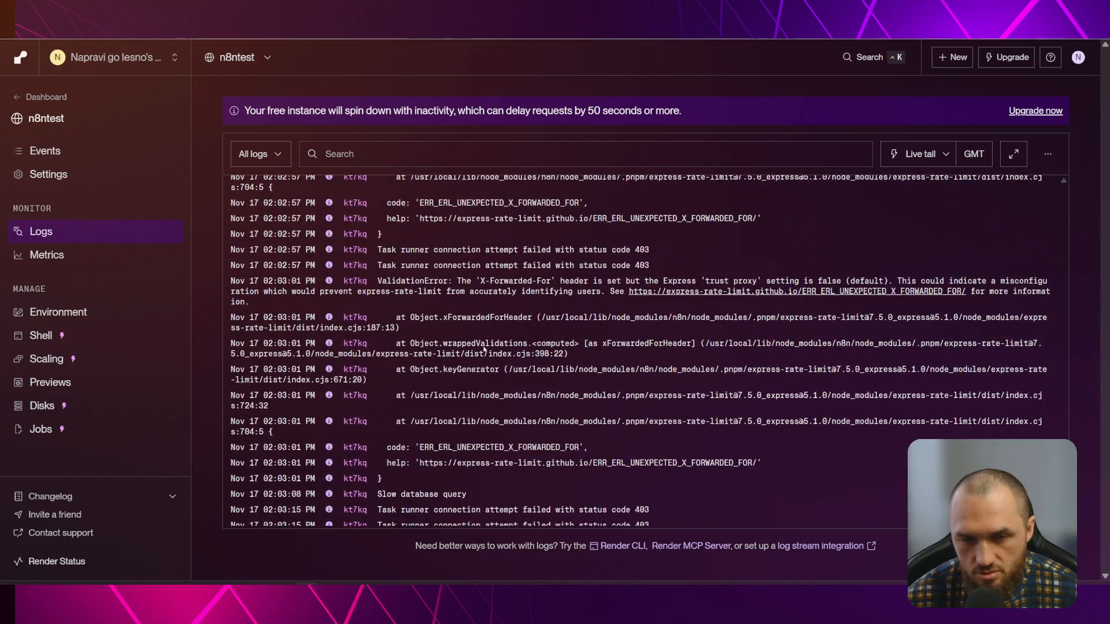
scroll(484, 349, down, 1)
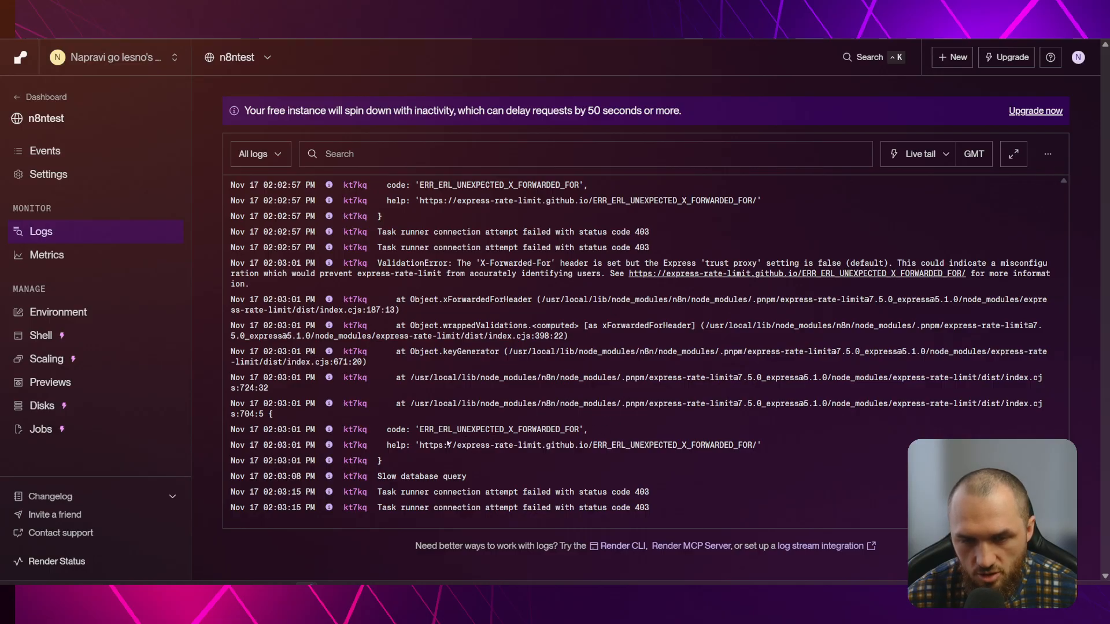
scroll(532, 348, up, 3)
scroll(533, 348, down, 3)
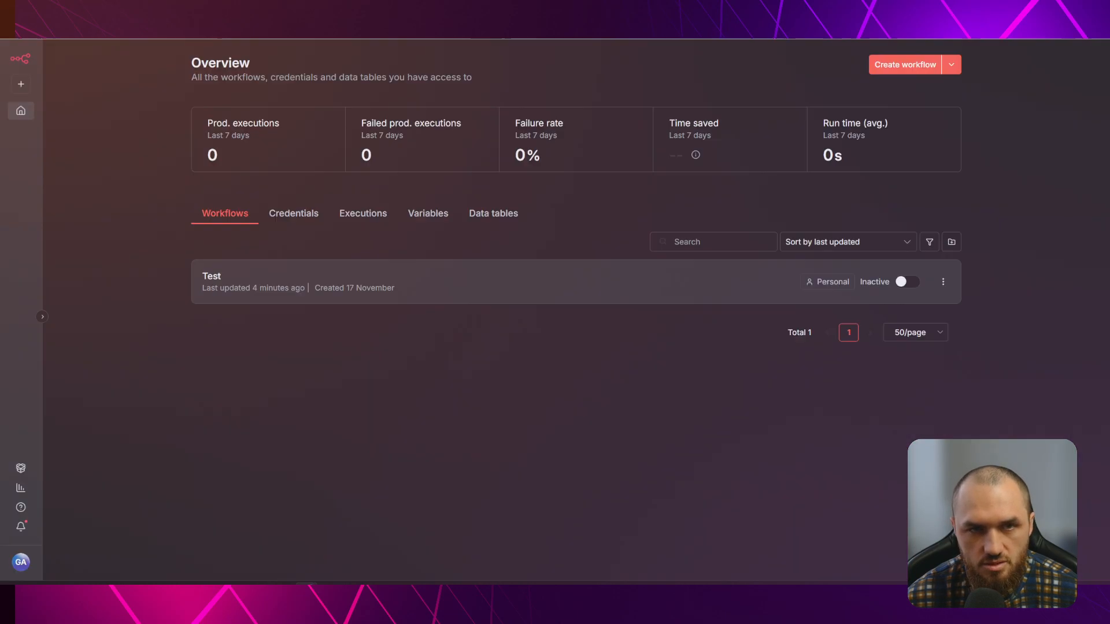
Open the Test workflow, move its sticky note higher, and inspect the Webhook's Test and Production URLs
click(315, 286)
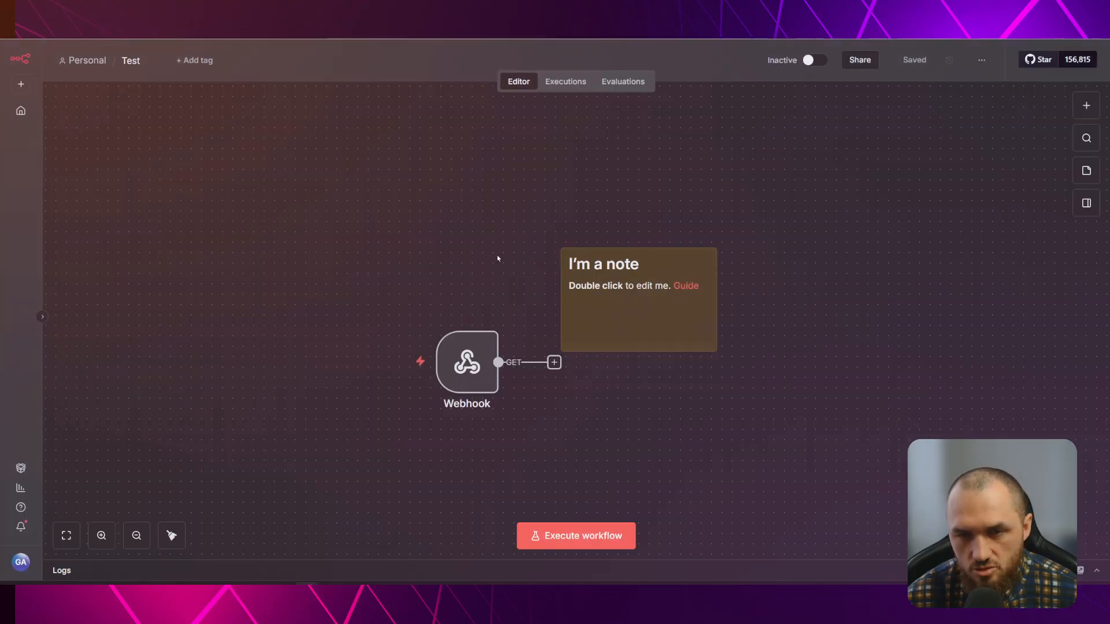
drag(637, 301, 667, 193)
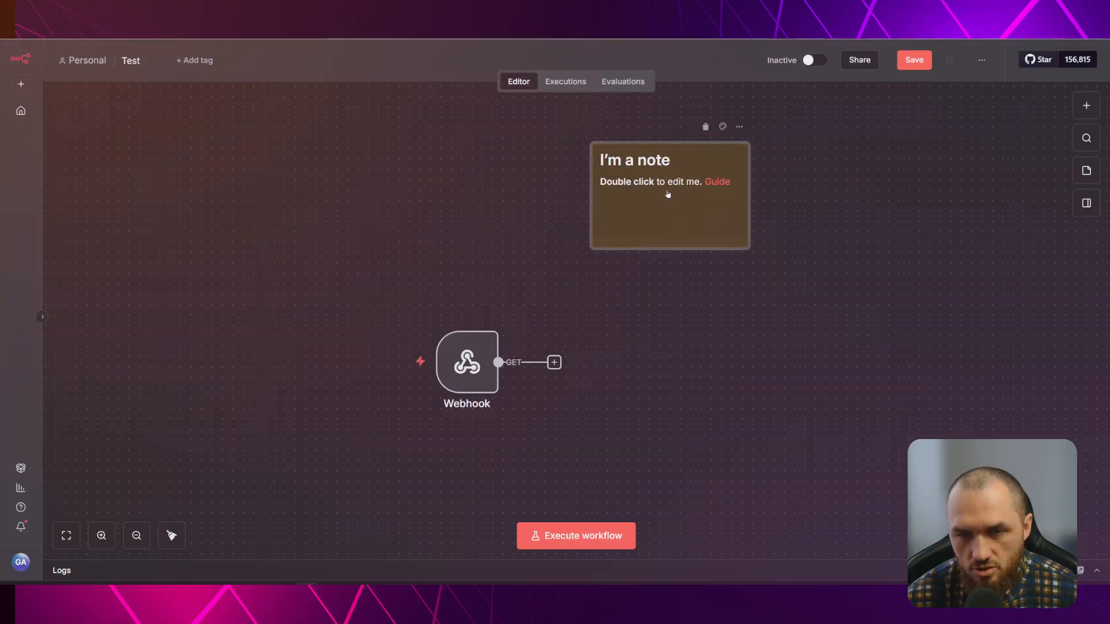
scroll(599, 340, right, 5)
double_click(278, 353)
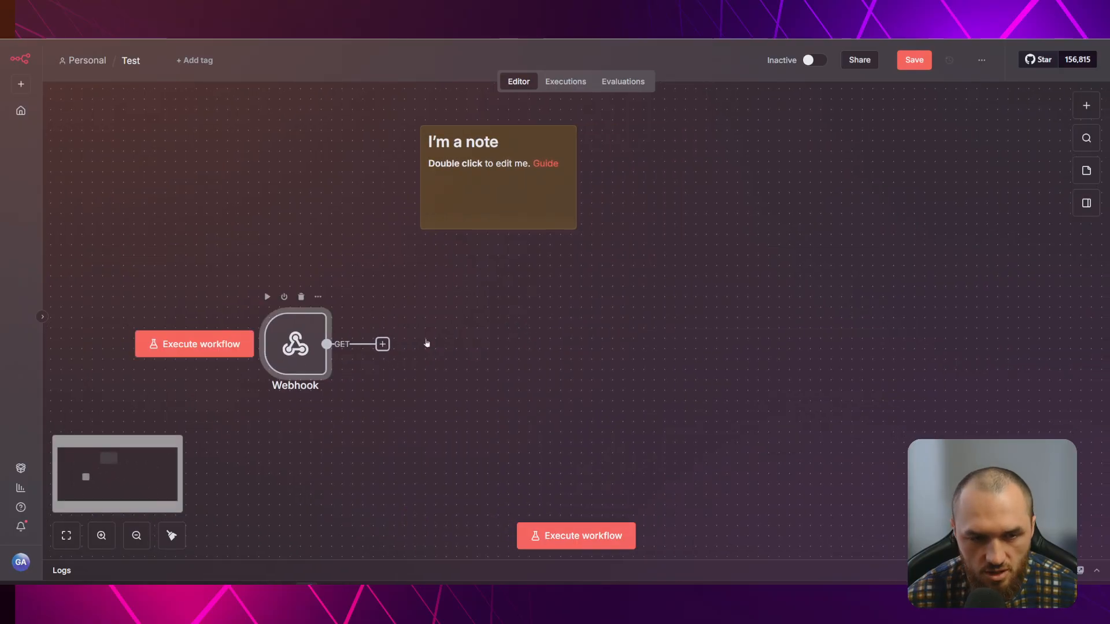
click(400, 149)
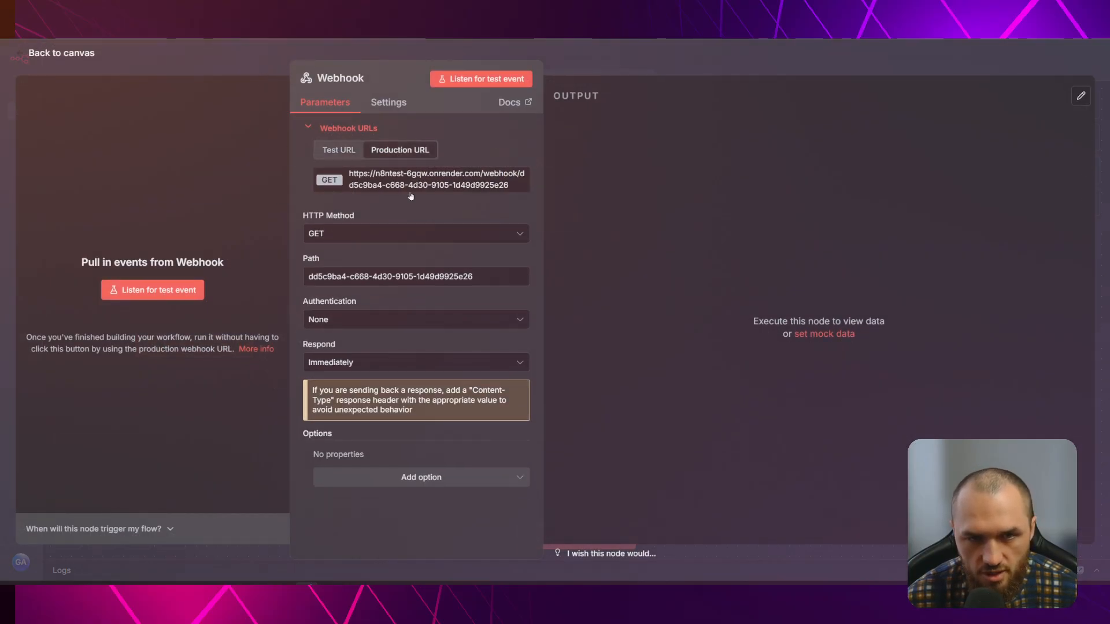
click(339, 150)
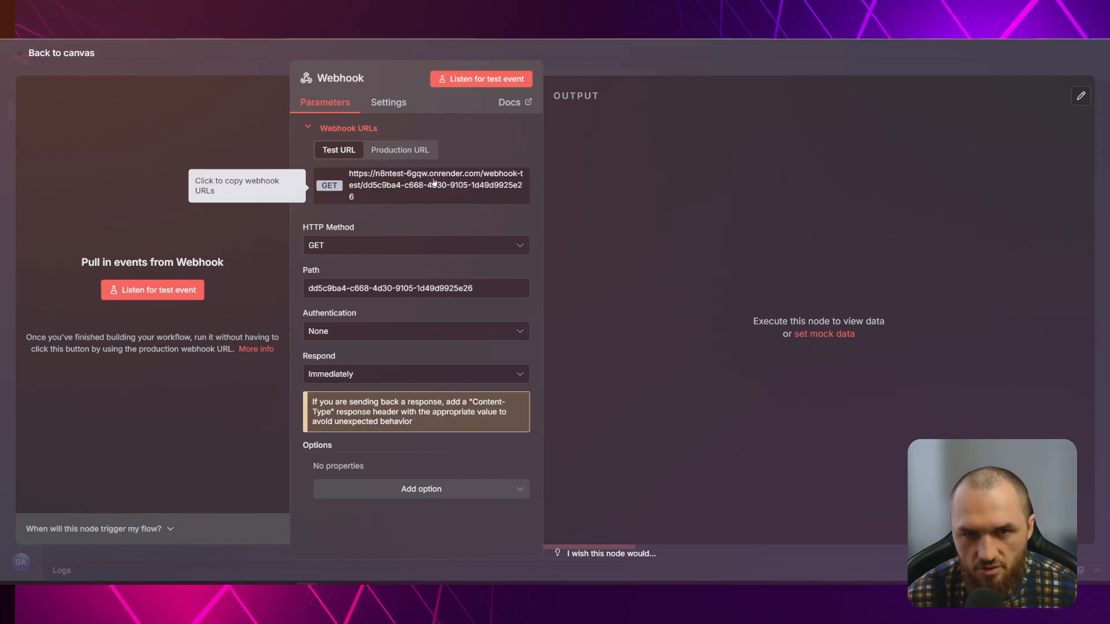
key(Escape)
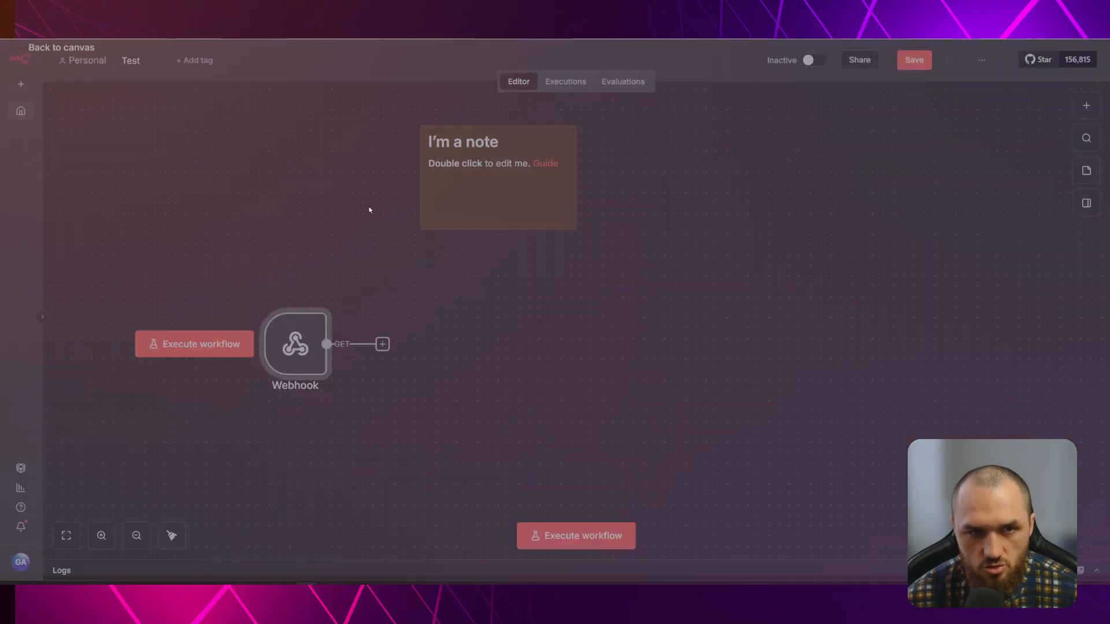
drag(437, 314, 571, 311)
key(space)
click(798, 255)
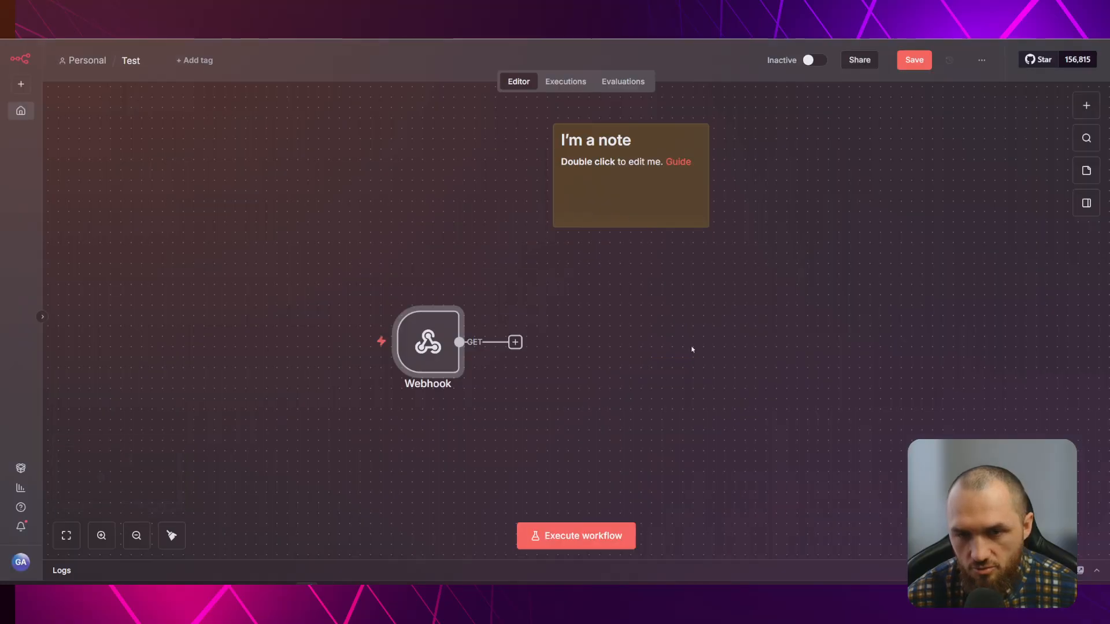
Change the Webhook trigger's HTTP method from GET to POST
double_click(447, 323)
click(370, 246)
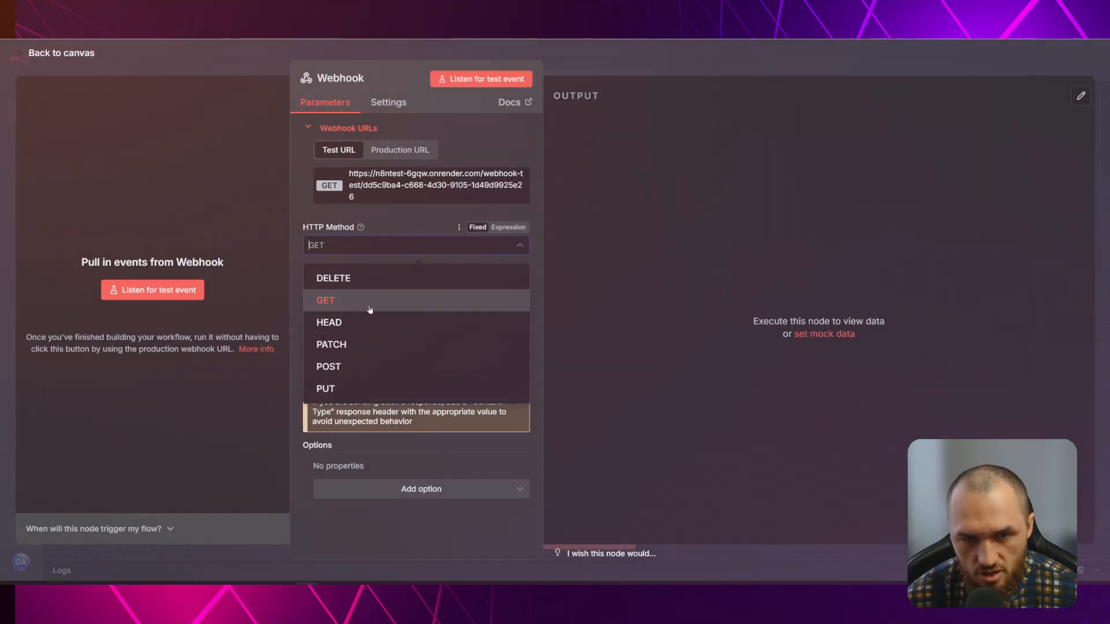
click(345, 366)
key(Escape)
scroll(587, 307, down, 3)
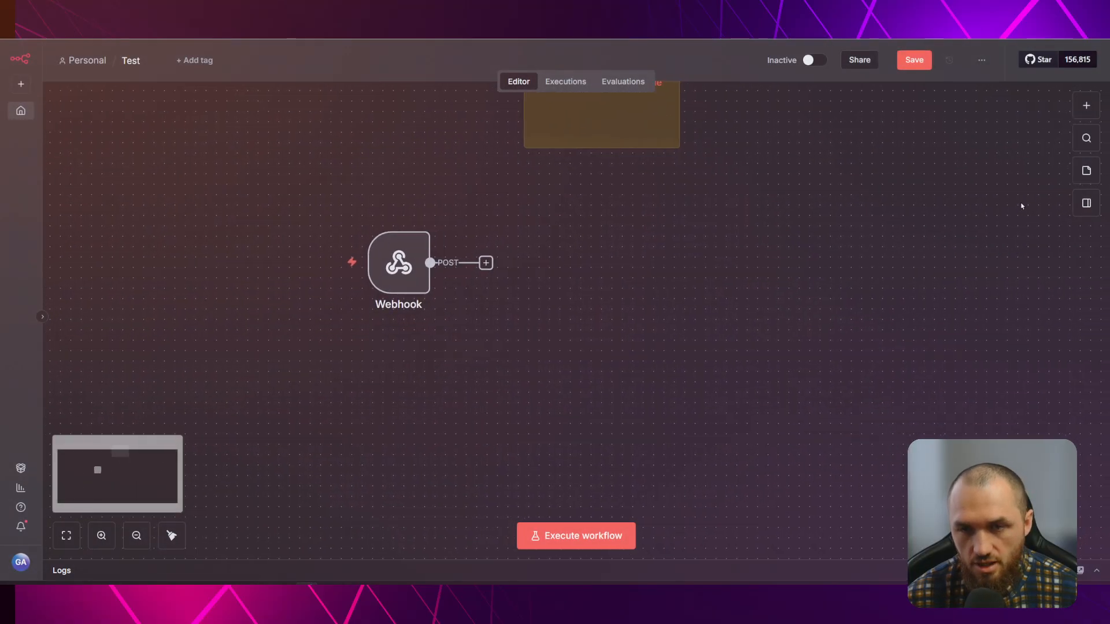
click(1087, 108)
text(http)
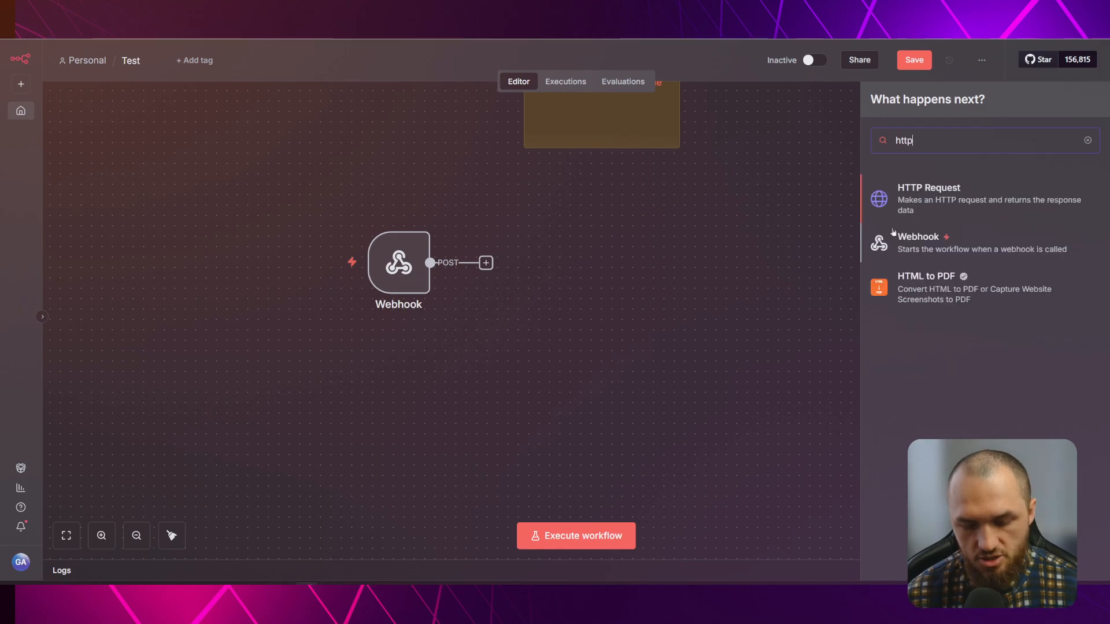
click(936, 201)
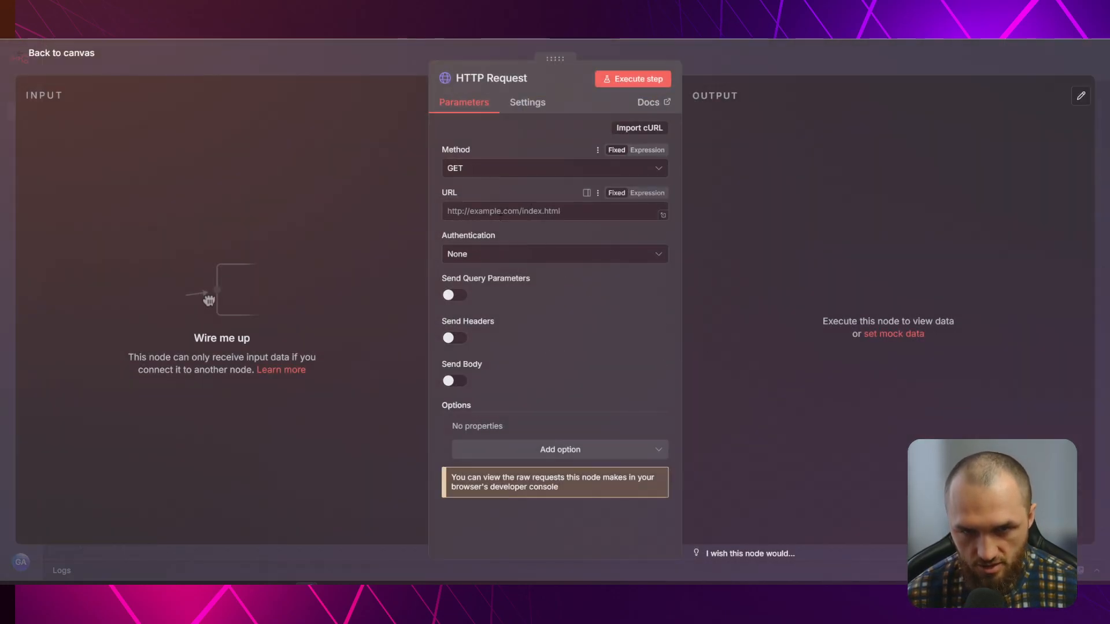
text(htp)
key(BackSpace)
key(BackSpace)
key(BackSpace)
text(https:)
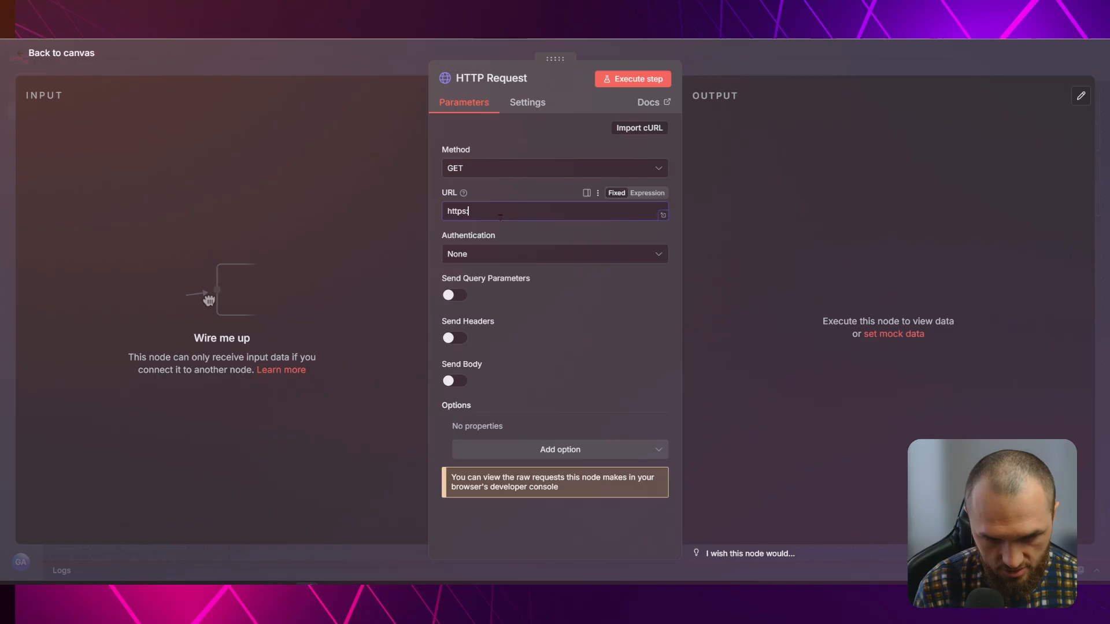
text(//muro-ai.com)
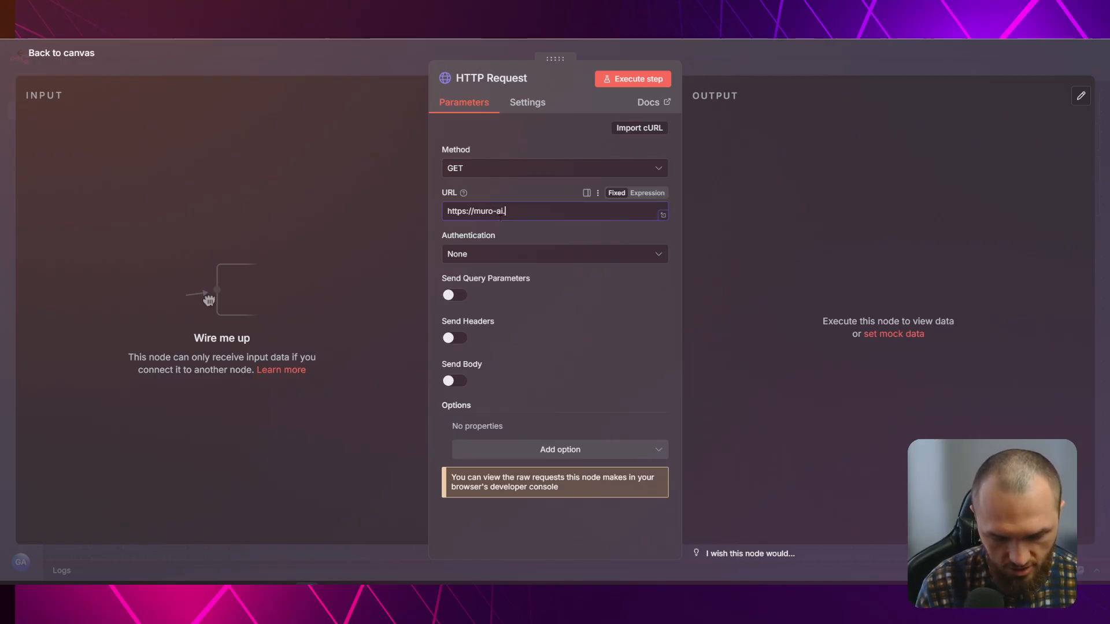
click(651, 79)
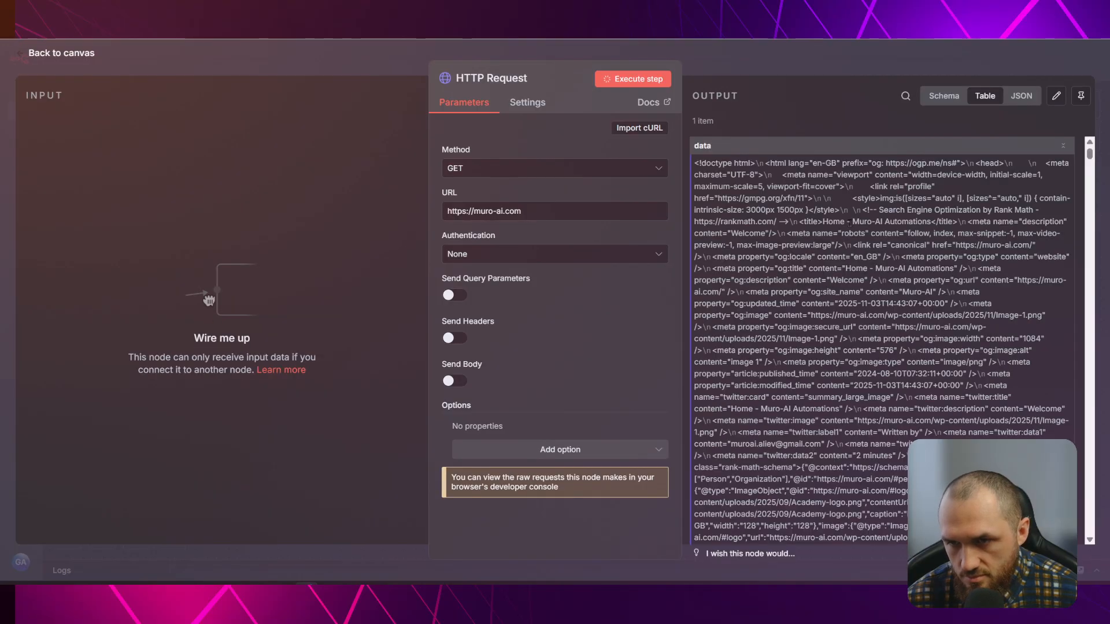
Inspect the returned HTML item, then place the HTTP Request node below the Webhook
drag(821, 153, 993, 201)
click(988, 186)
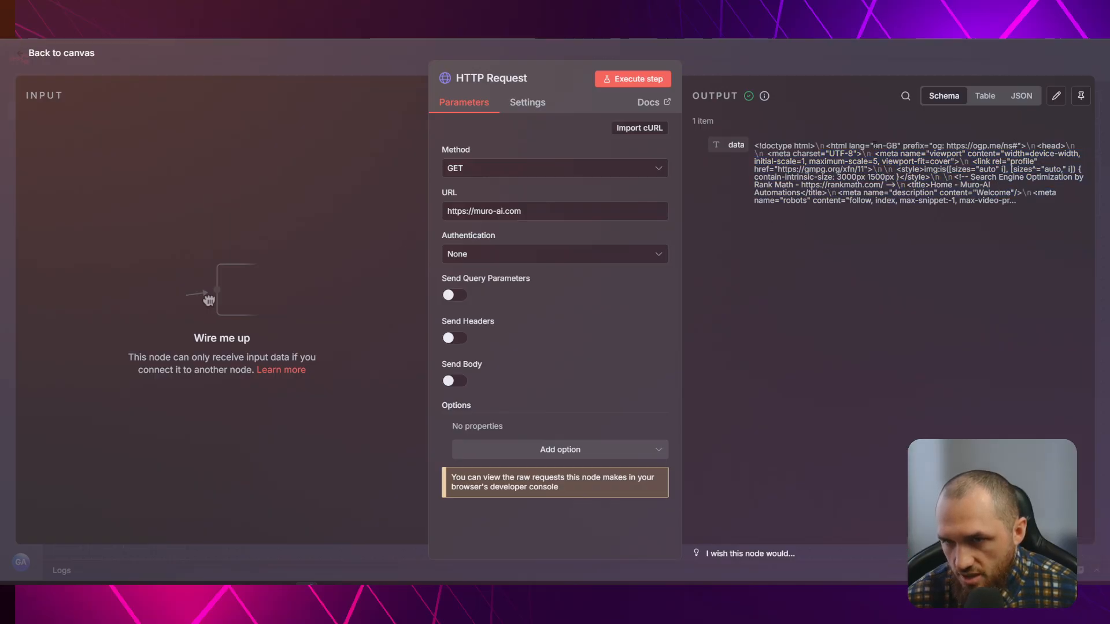
click(823, 64)
drag(612, 300, 392, 468)
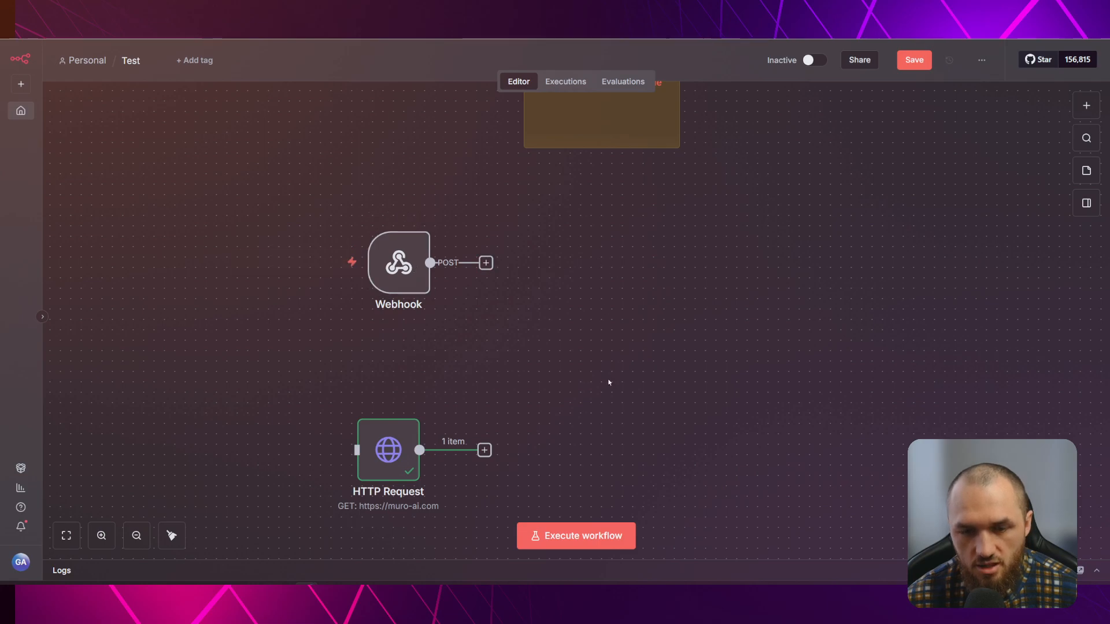
Copy the Webhook's test URL, then go to Postman and sign in with the saved account
double_click(408, 261)
click(405, 185)
key(ctrl+t)
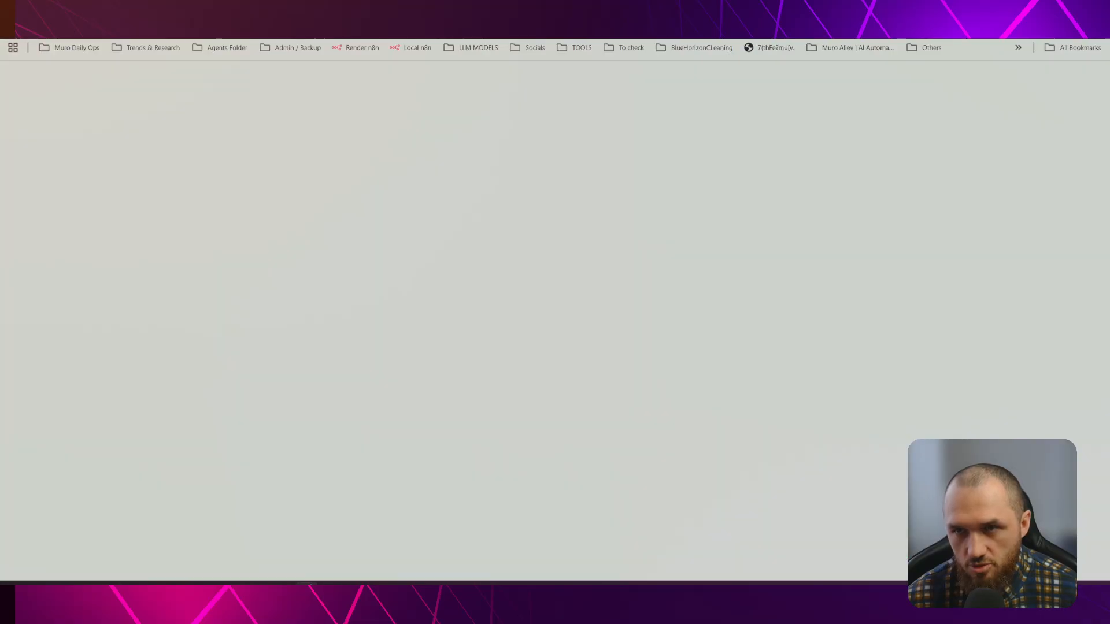
text(postman.com)
key(Return)
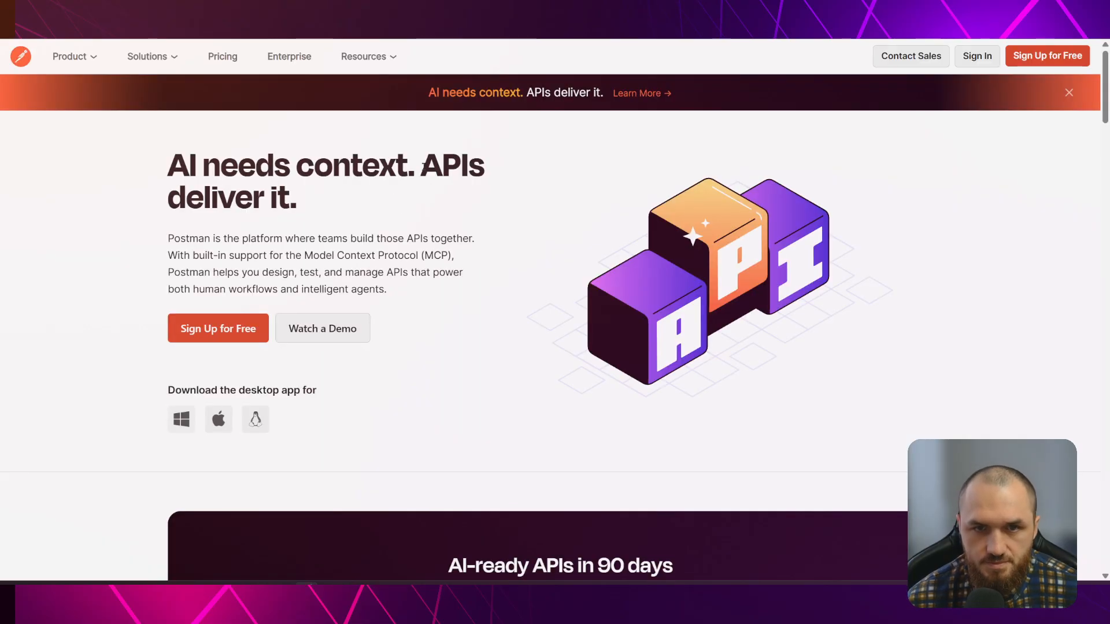
click(977, 56)
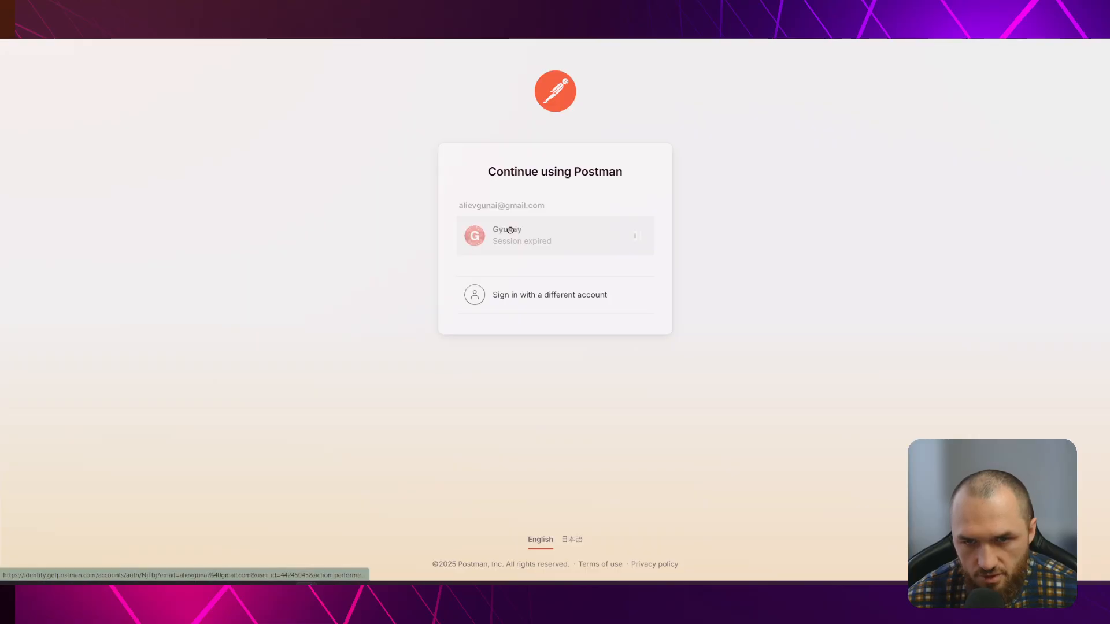
click(511, 231)
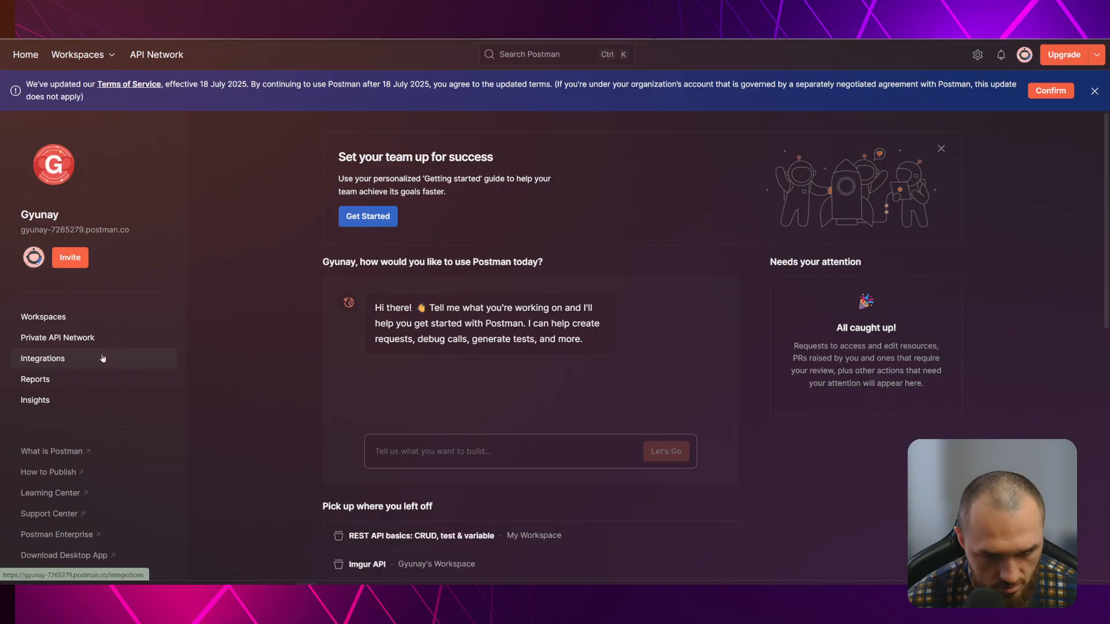
Create a new POST request in Postman using the pasted n8ntest webhook-test URL
scroll(288, 399, down, 5)
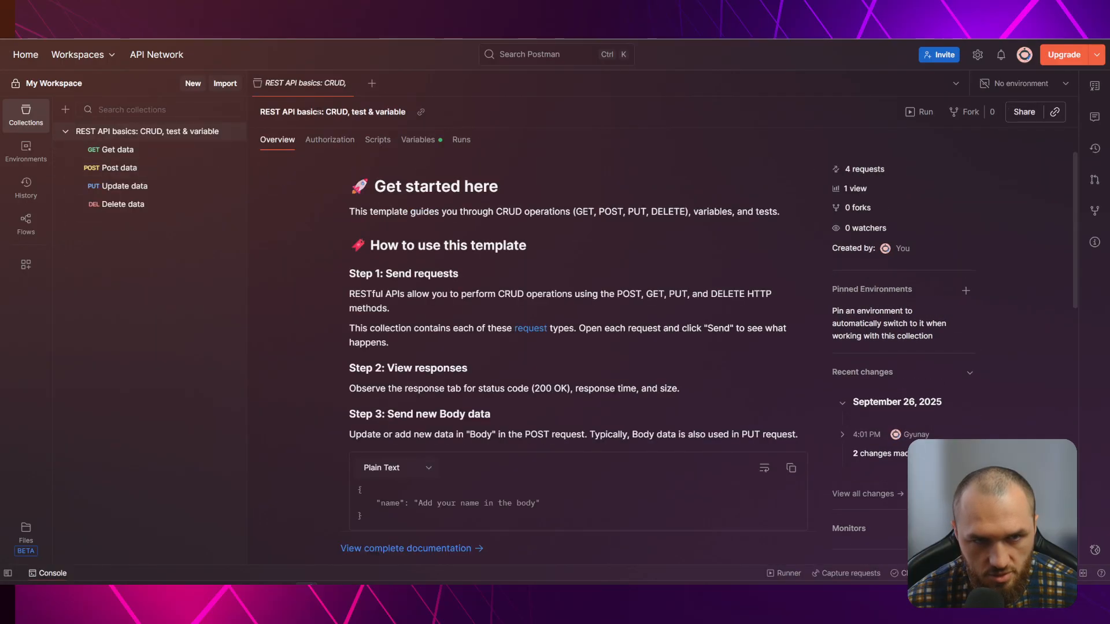
click(372, 83)
click(332, 145)
click(315, 146)
click(298, 201)
click(374, 139)
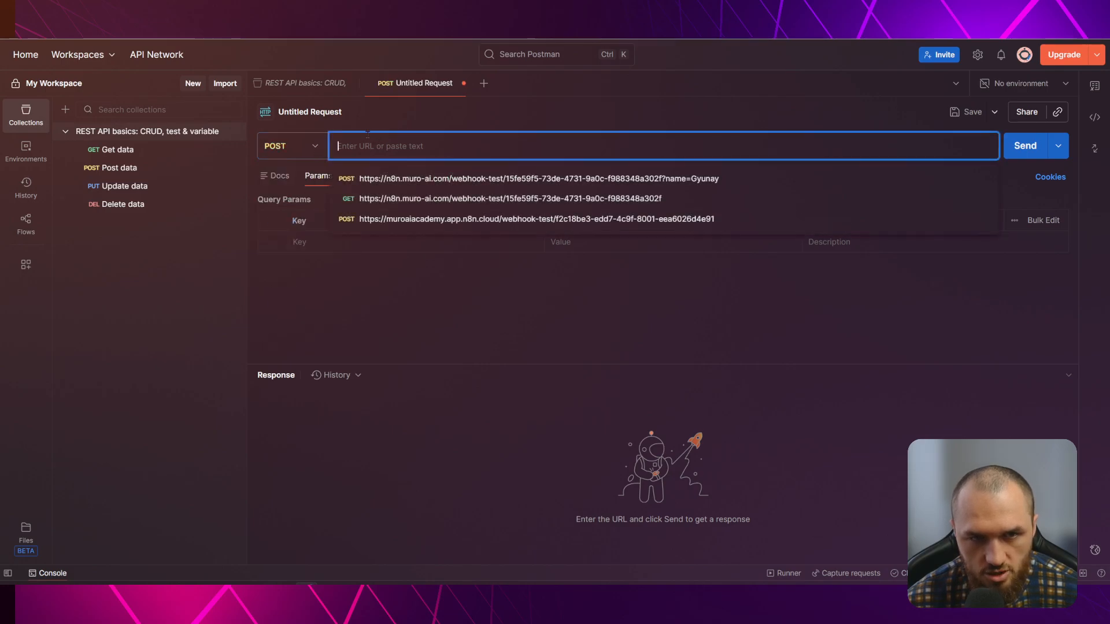
key(ctrl+v)
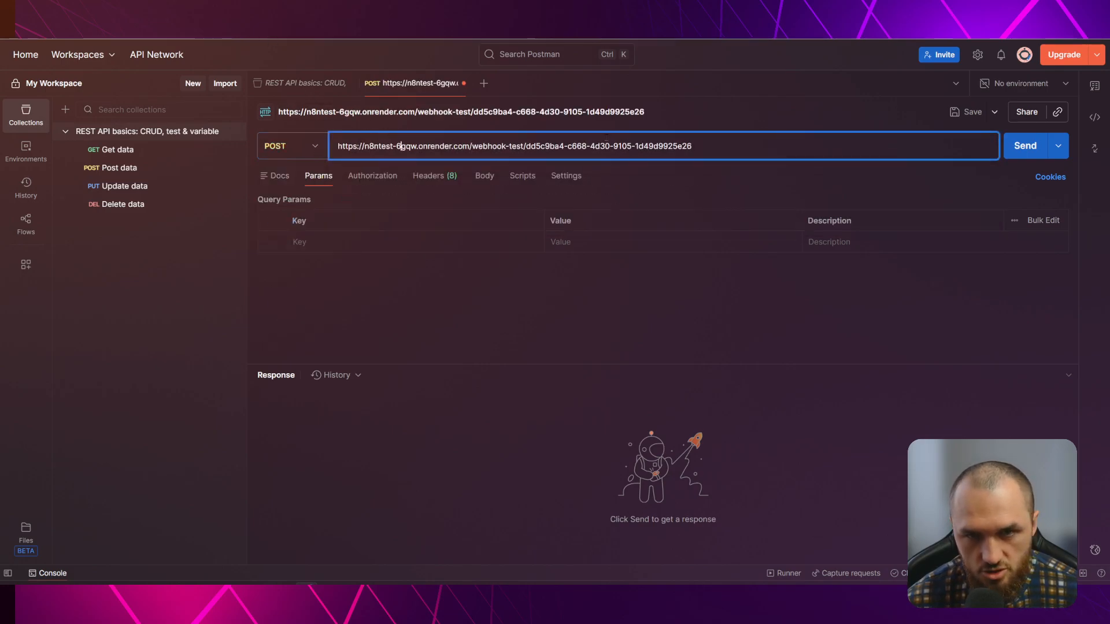
Add the query parameter Test=Success to the Postman request
click(348, 242)
text(Test)
key(Tab)
text(Success)
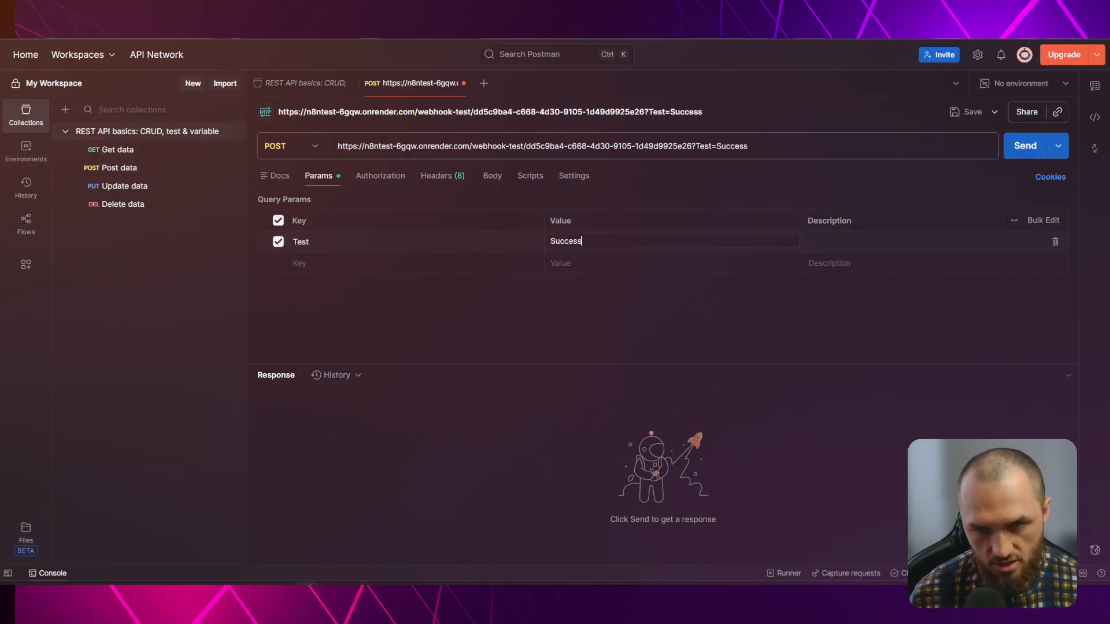
click(538, 349)
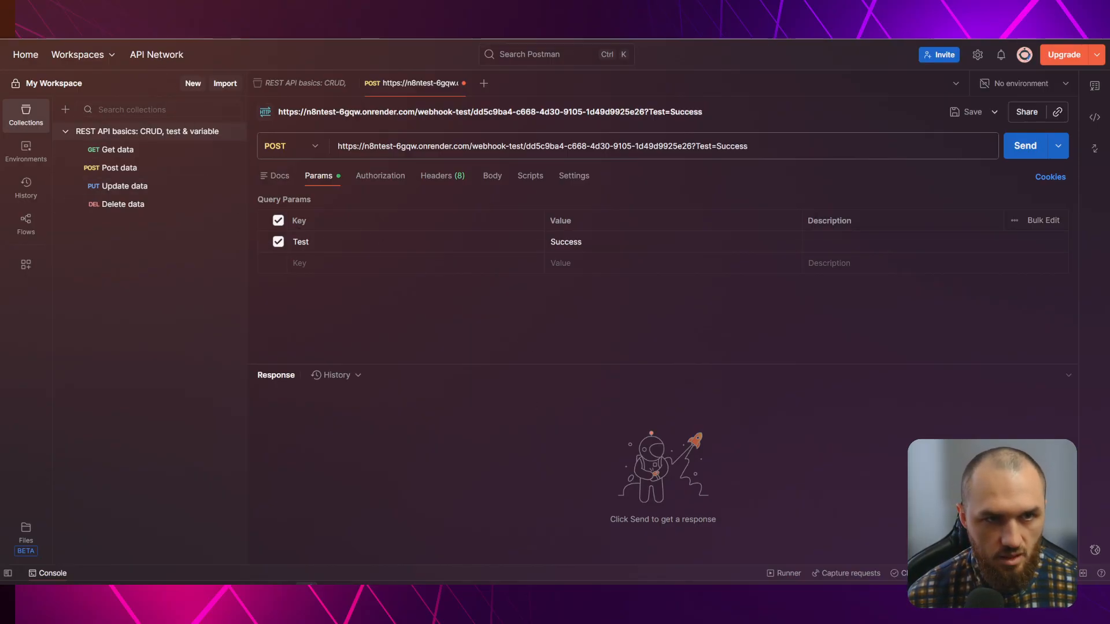
key(alt+Tab)
Put the Webhook node in listen-for-test-event mode and send the POST from Postman
click(234, 57)
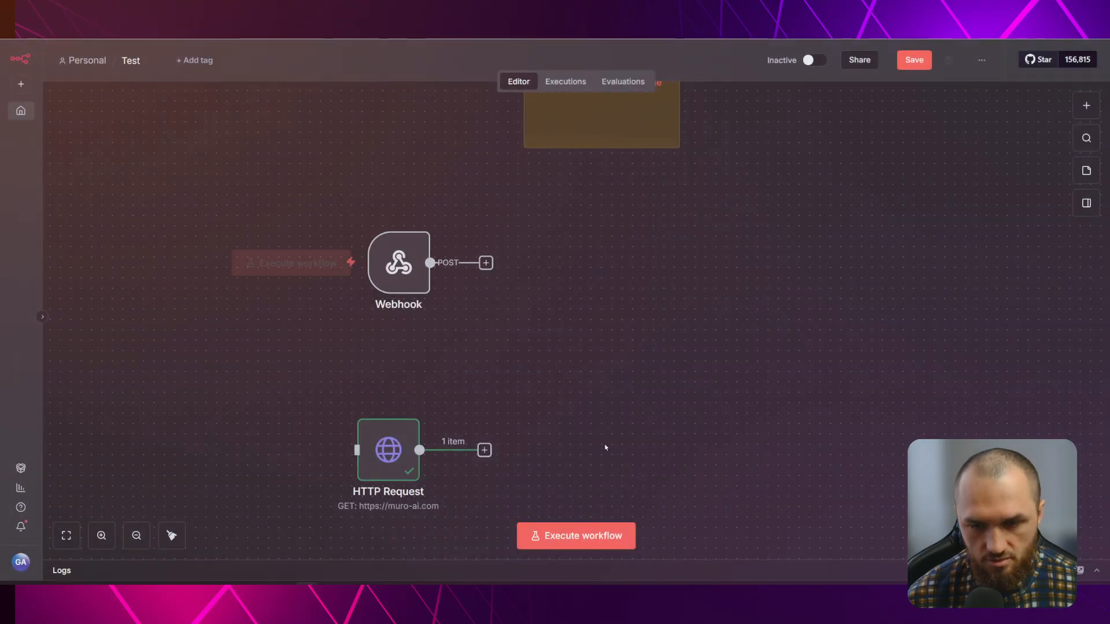
click(384, 242)
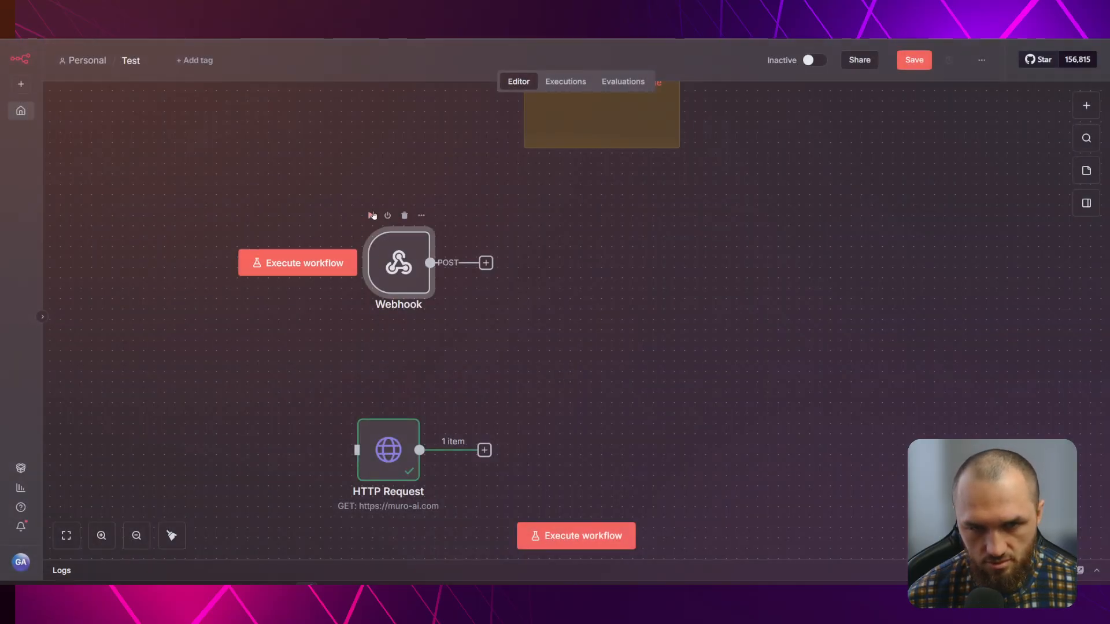
double_click(400, 262)
click(152, 290)
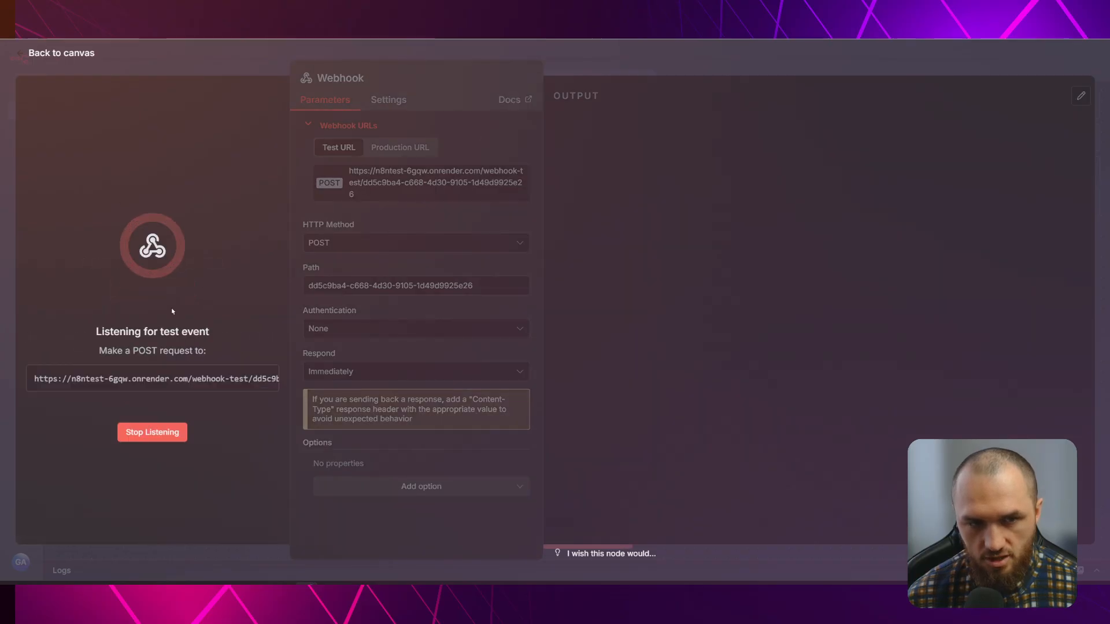
key(alt+Tab)
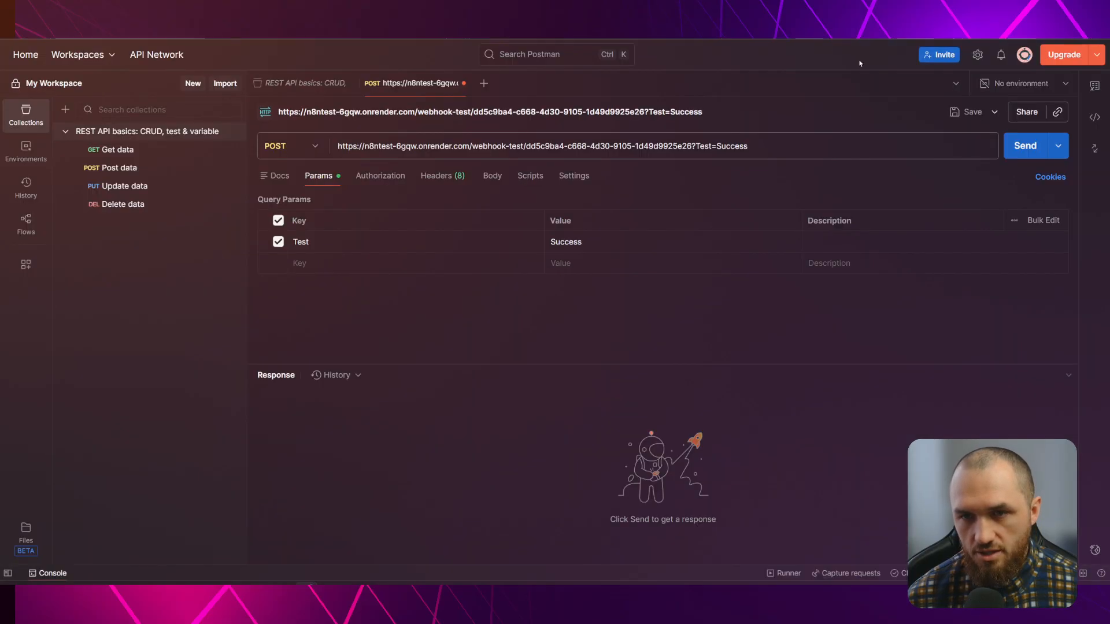
click(1020, 152)
Inspect the received query Test = Success in the Webhook output, then return to the canvas
key(alt+Tab)
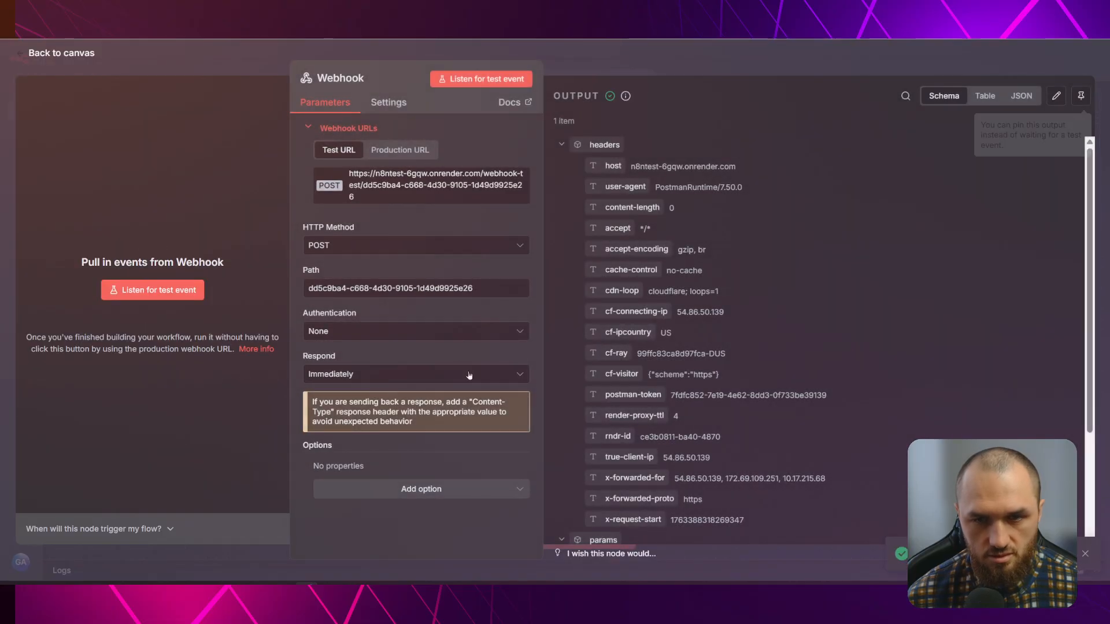
scroll(745, 286, down, 3)
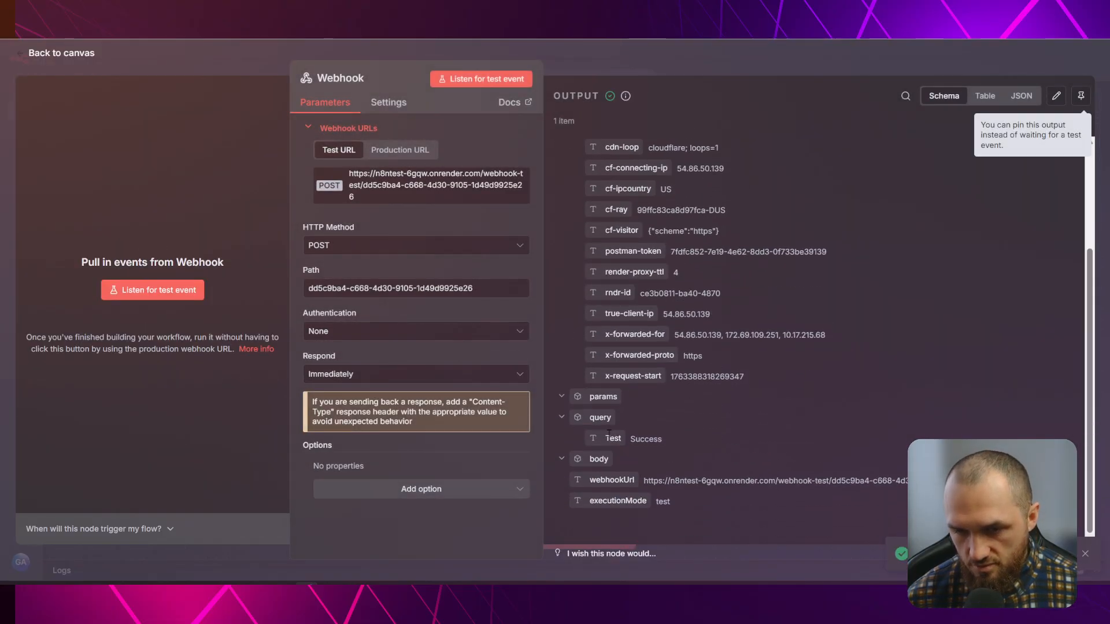
double_click(608, 439)
double_click(647, 440)
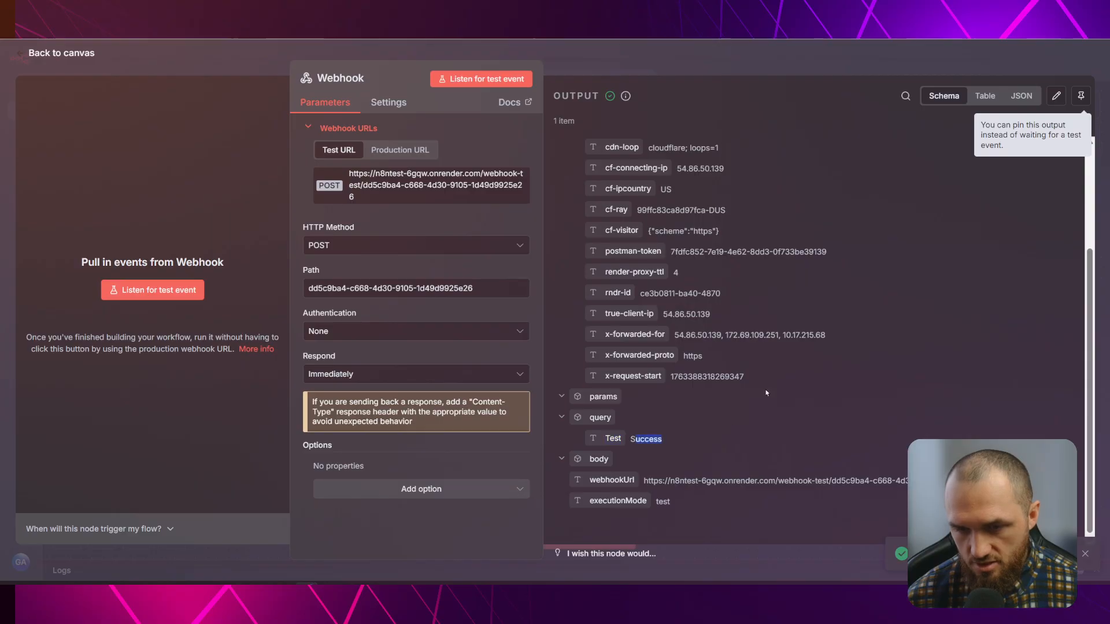
click(766, 396)
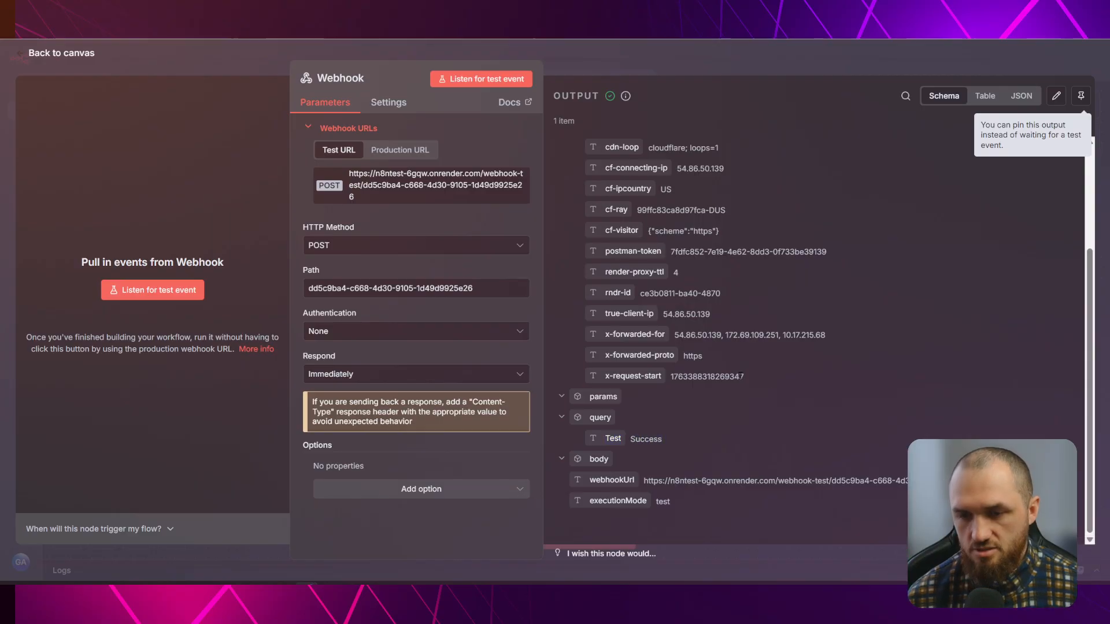
click(240, 60)
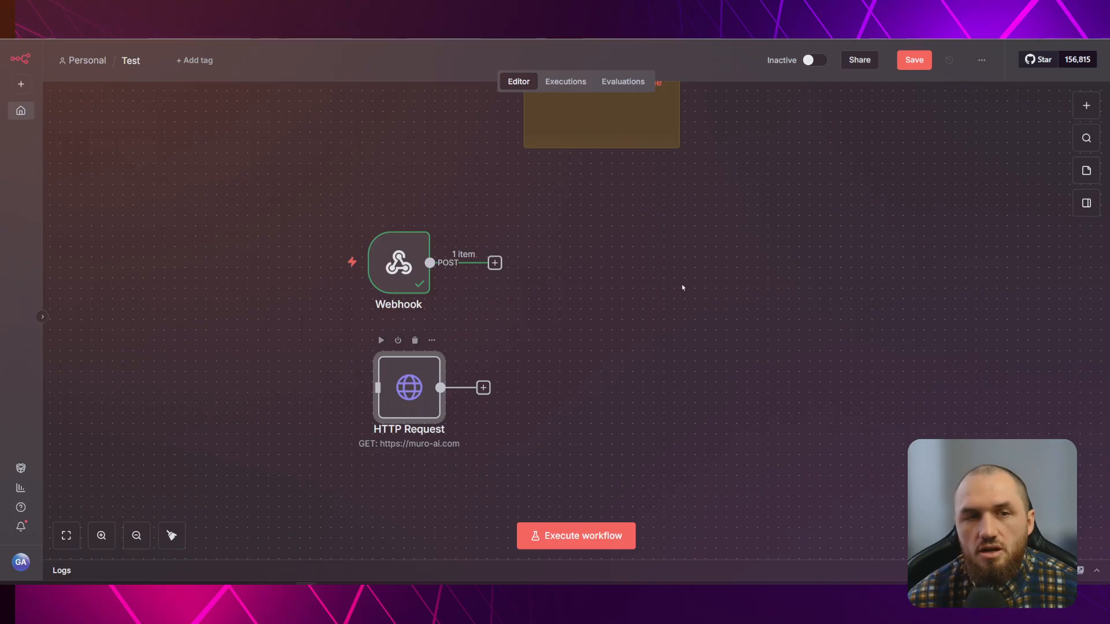
Leave the Test workflow for the n8n overview, saving its changes
click(25, 114)
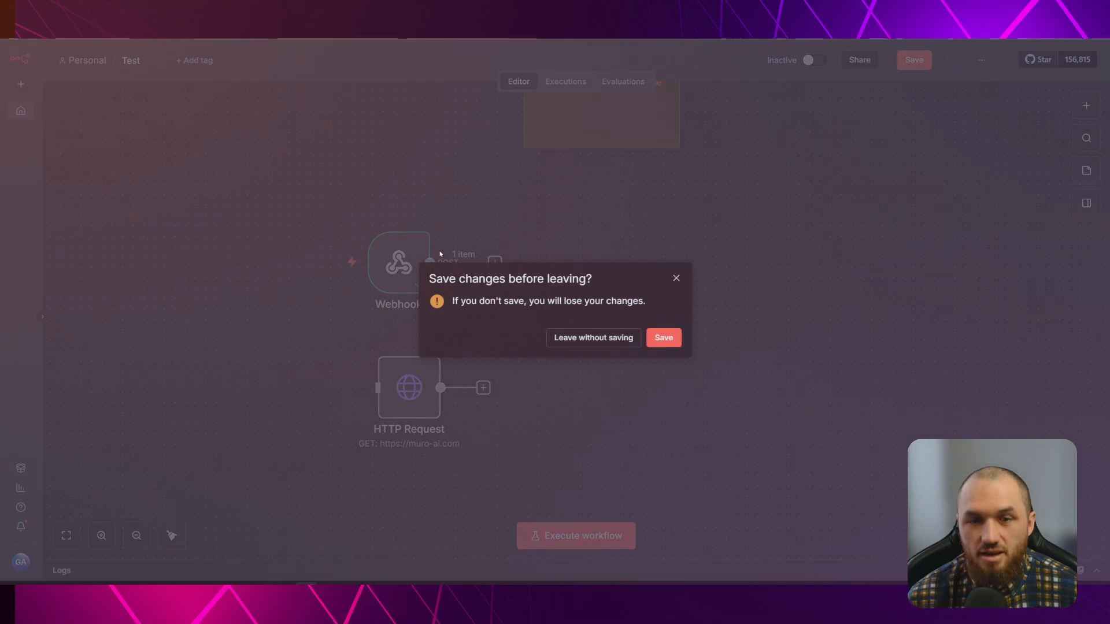
click(667, 338)
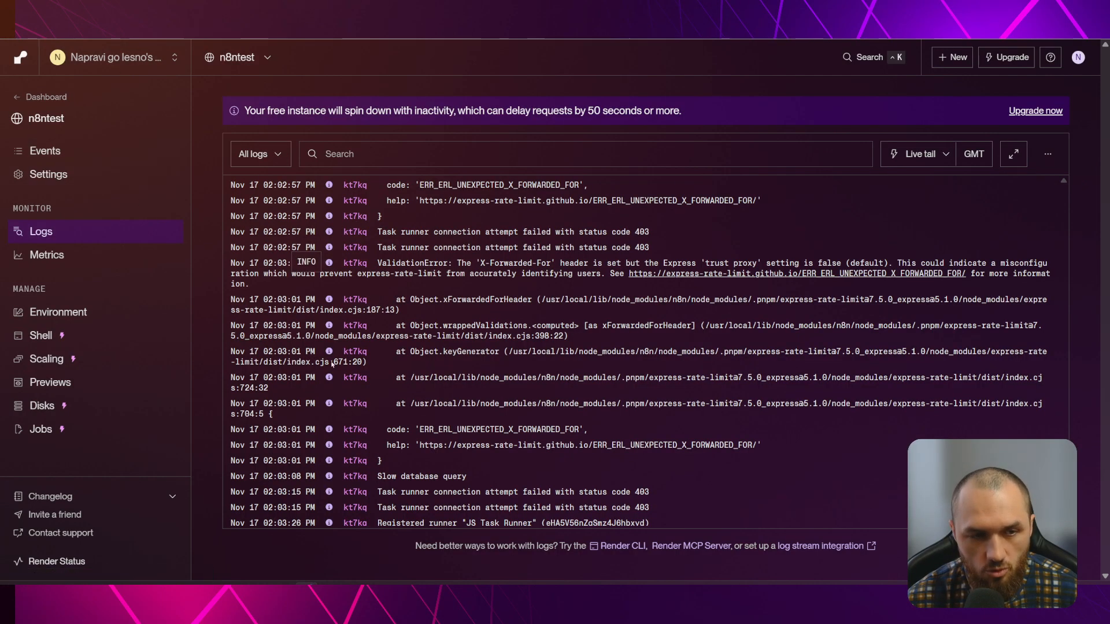
From the Render dashboard, browse the available upgrade plans, then open the workspace Billing page
click(45, 98)
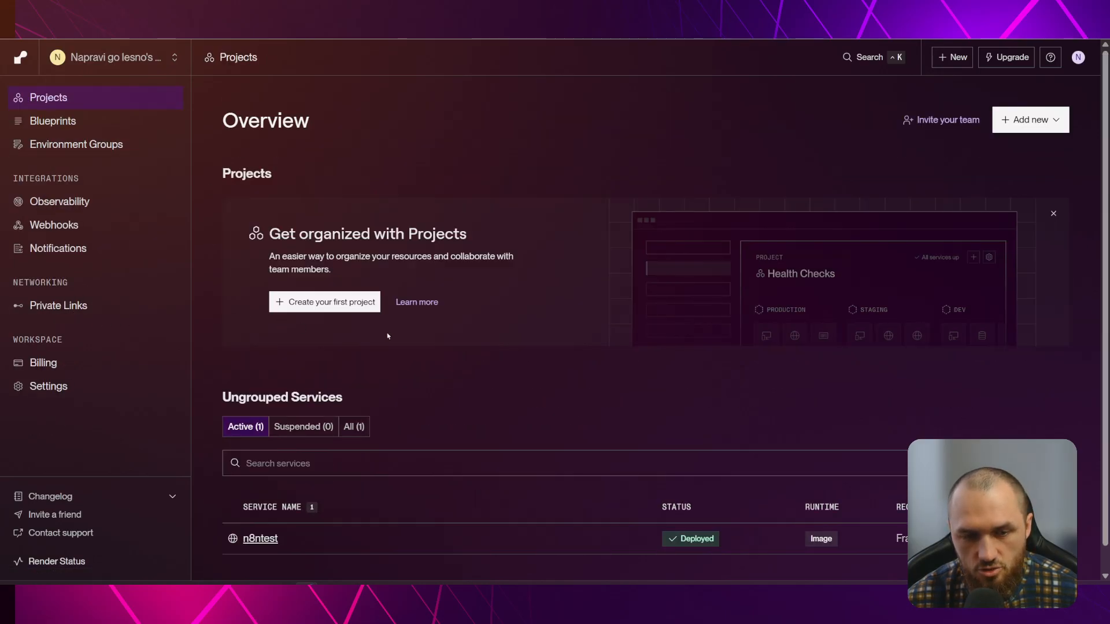
scroll(436, 347, down, 1)
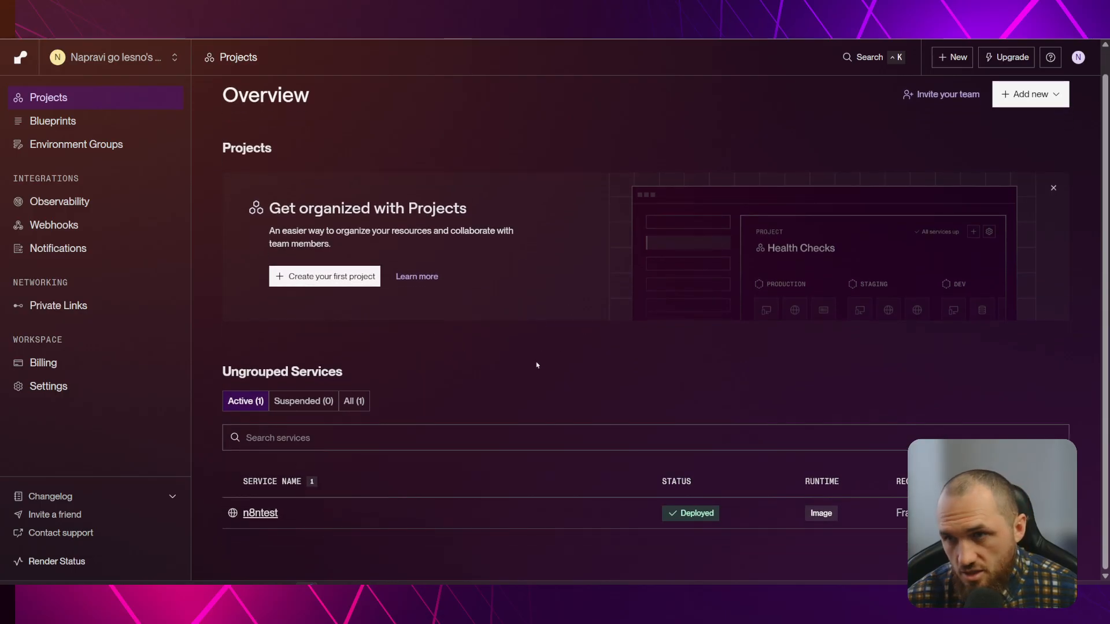
click(1006, 56)
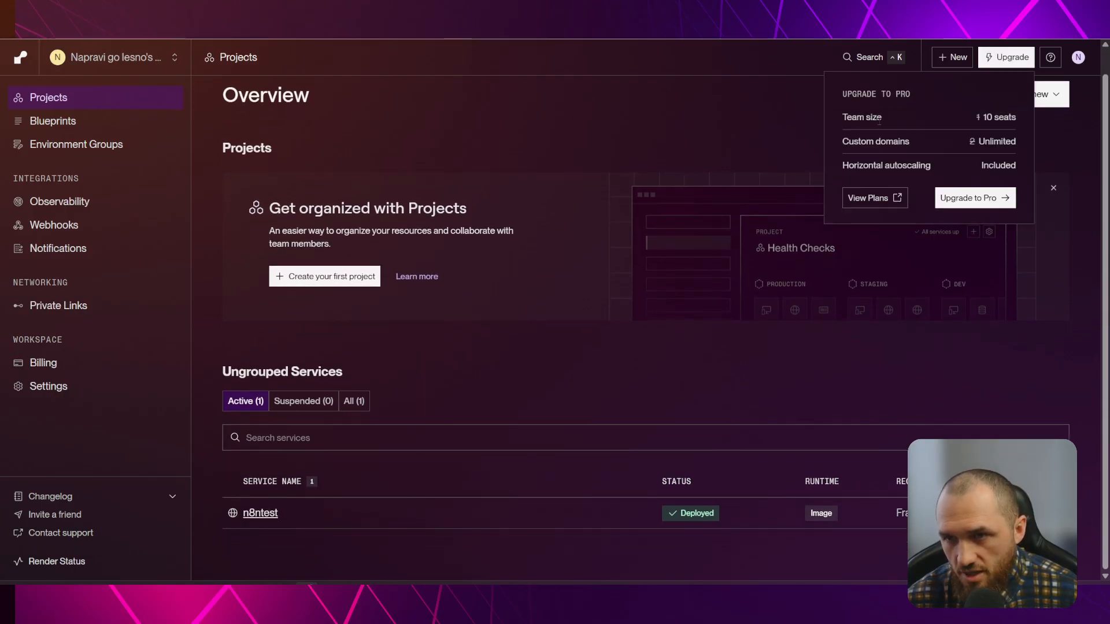
click(873, 198)
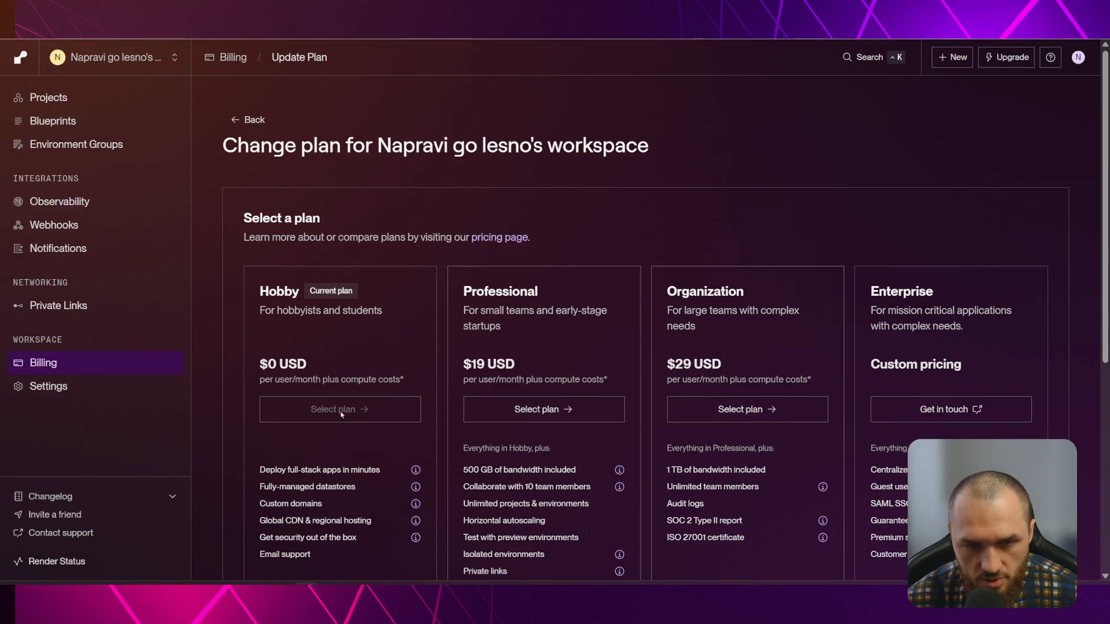
scroll(340, 355, down, 6)
scroll(359, 322, up, 6)
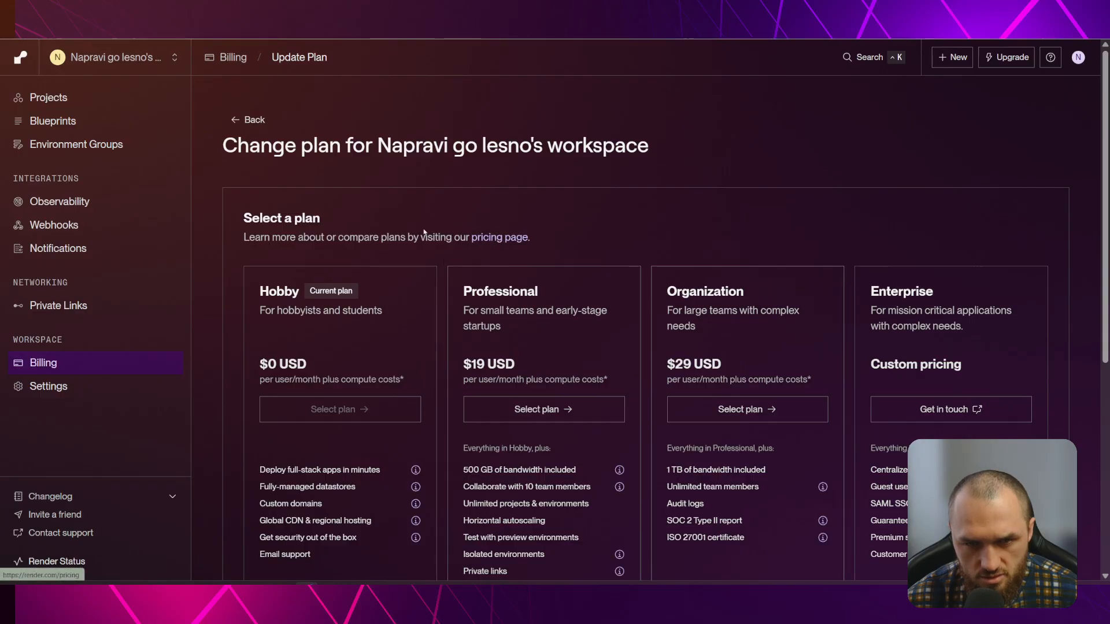
scroll(393, 237, down, 4)
scroll(349, 440, up, 4)
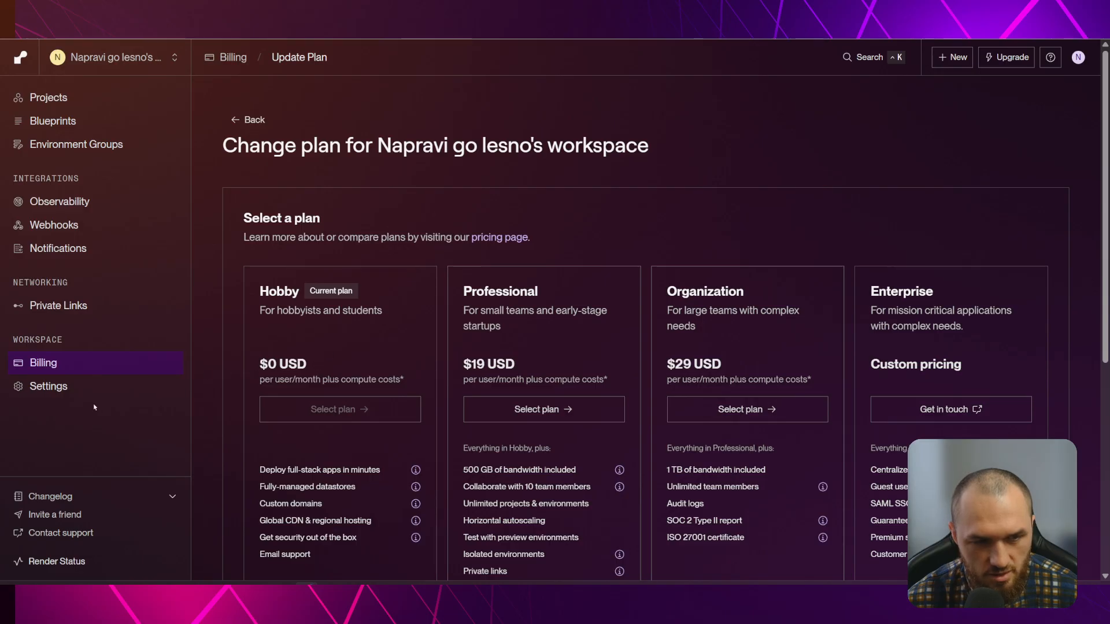
click(62, 363)
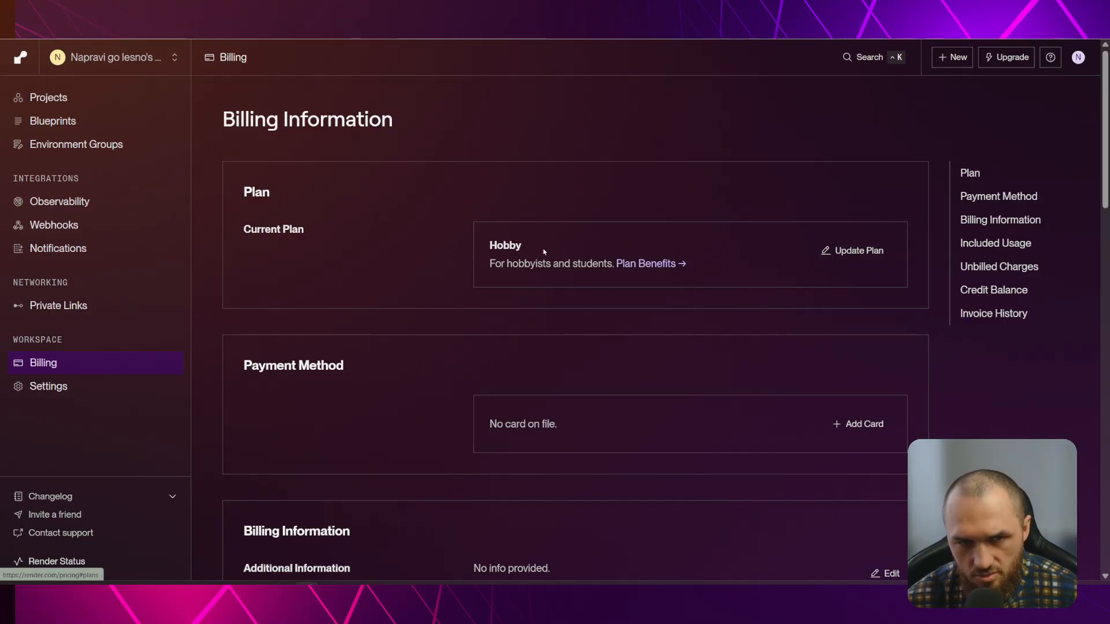
Look over the Update Plan options, then go back to the billing overview
click(856, 249)
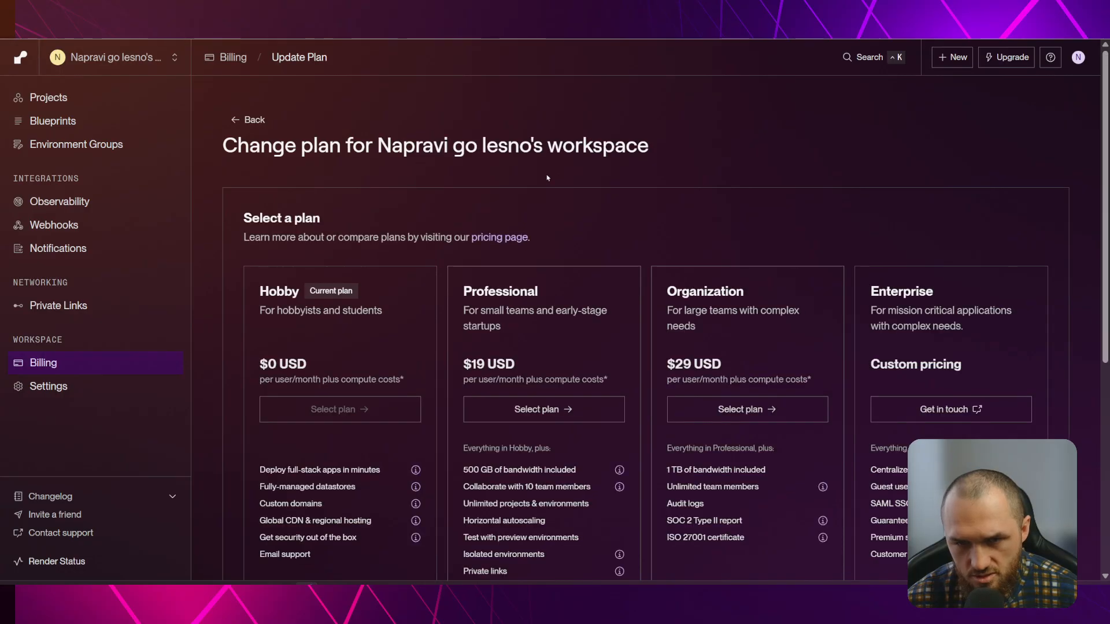
scroll(341, 291, down, 8)
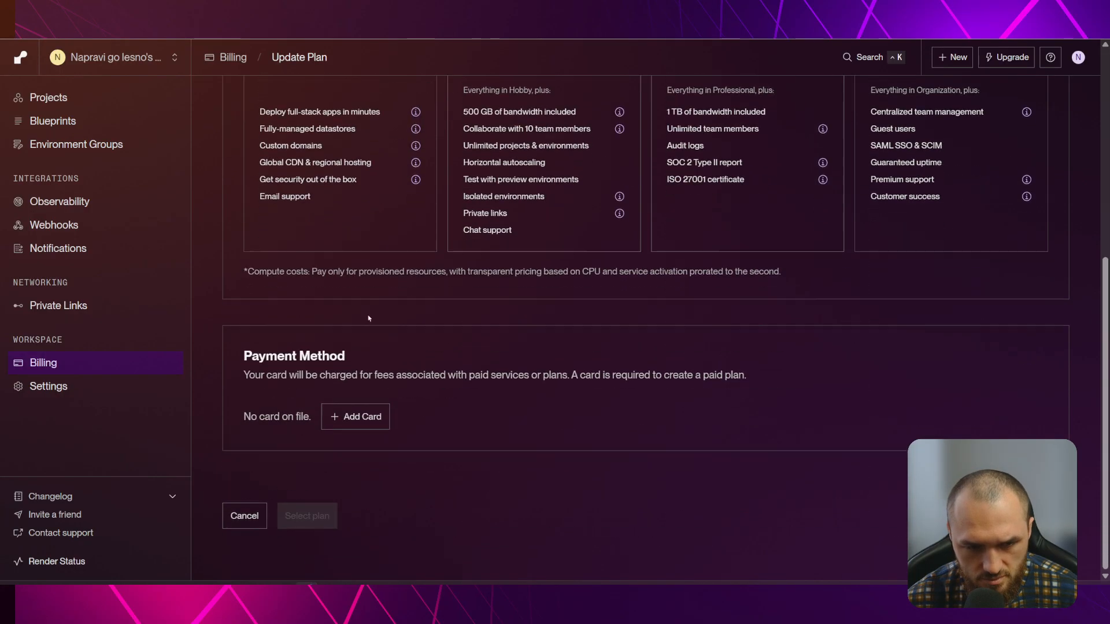
scroll(372, 318, up, 8)
click(255, 126)
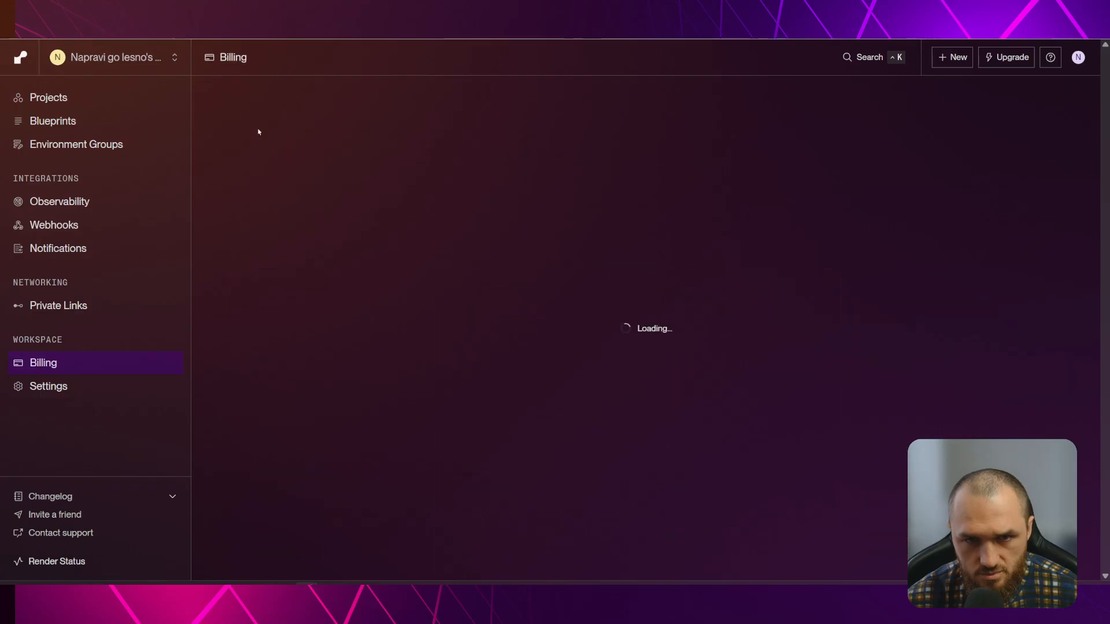
Check n8ntest's $0.00 unbilled charges under Services and open the service's page
scroll(451, 352, down, 8)
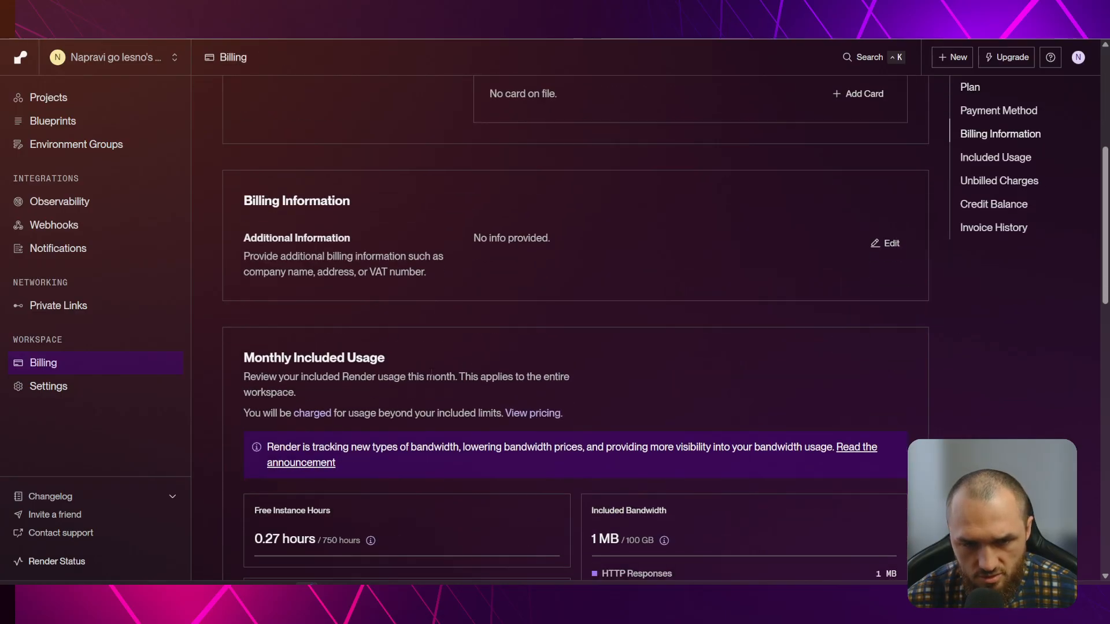
scroll(590, 377, down, 7)
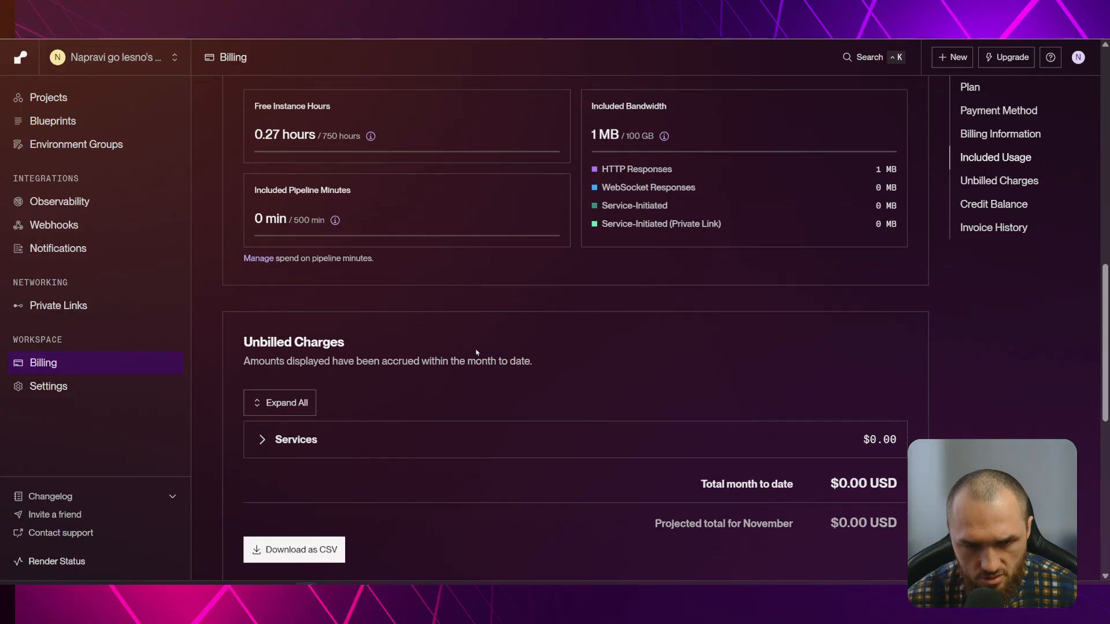
click(316, 264)
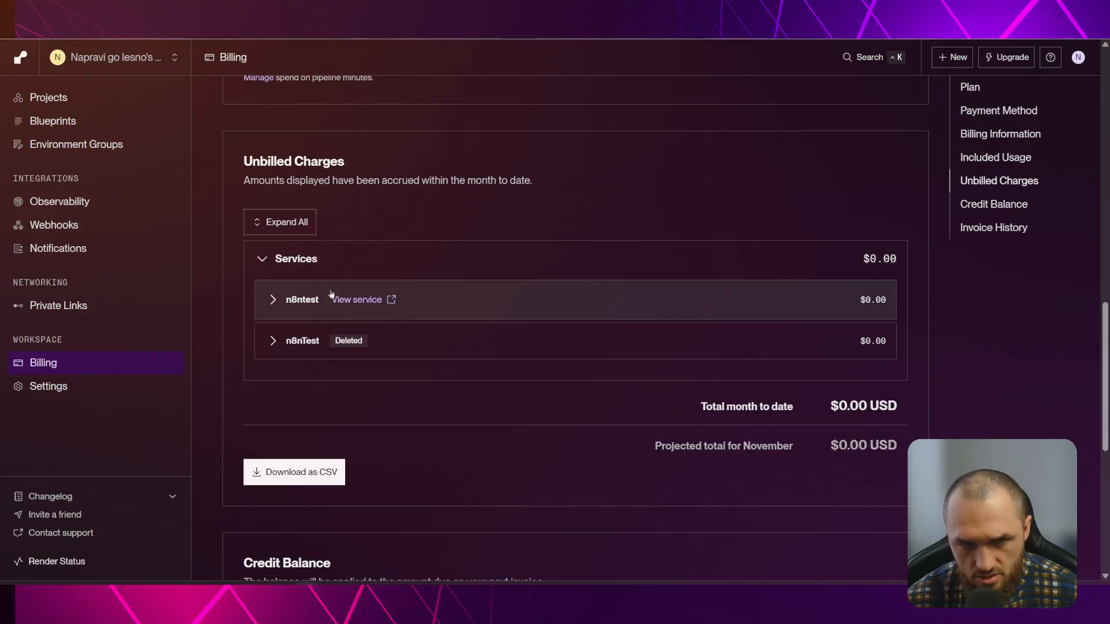
click(283, 304)
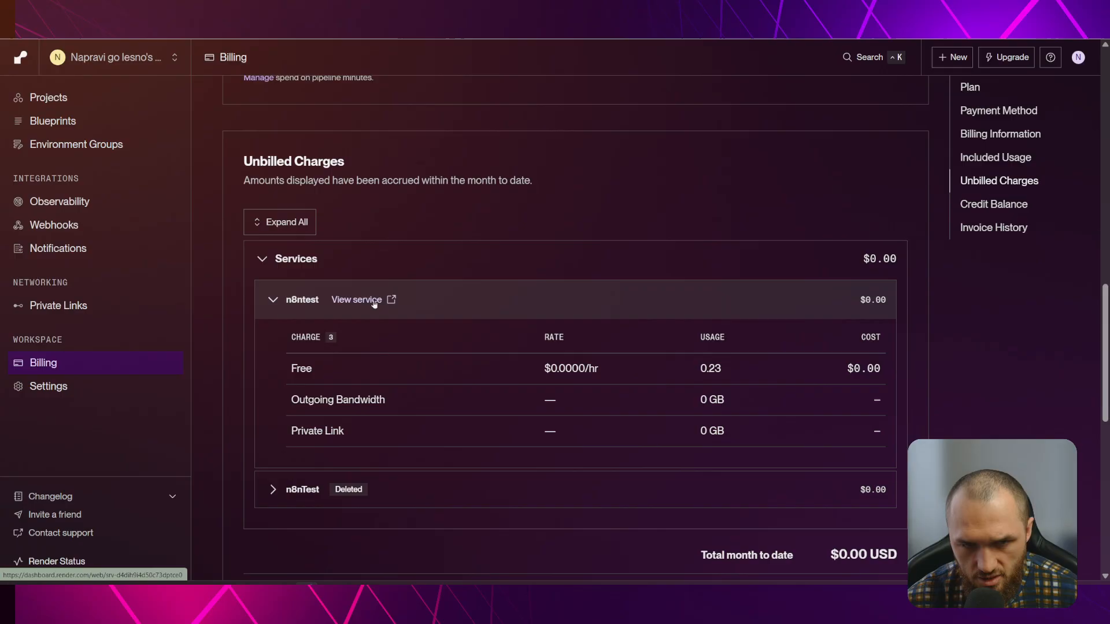
click(391, 300)
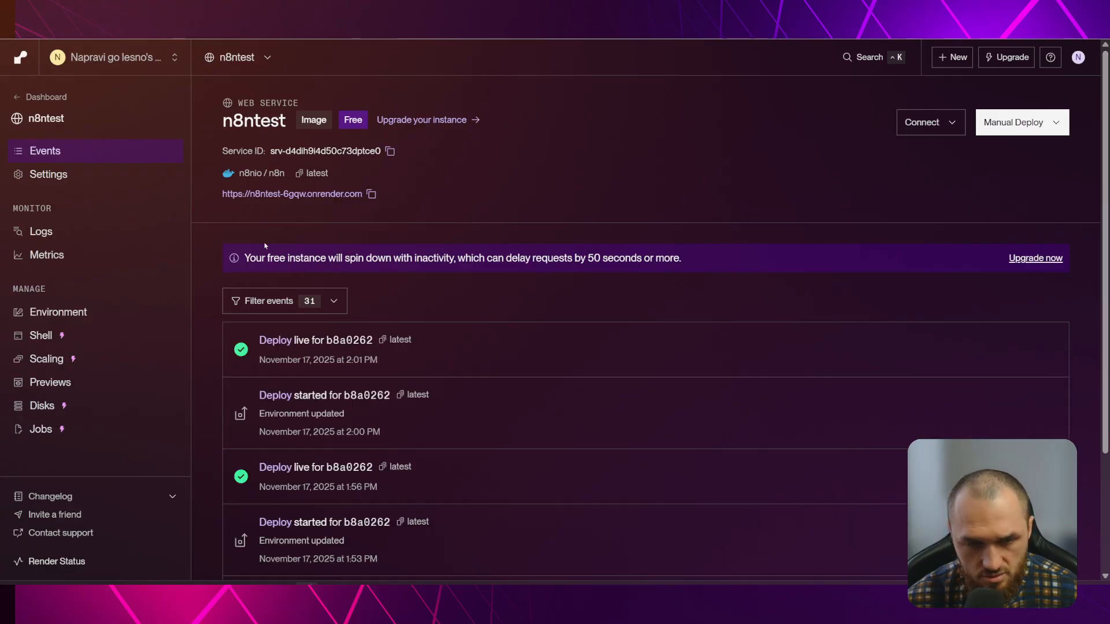
Open the n8ntest service's Settings and highlight its Free instance type (0.1 CPU, 512 MB)
click(40, 96)
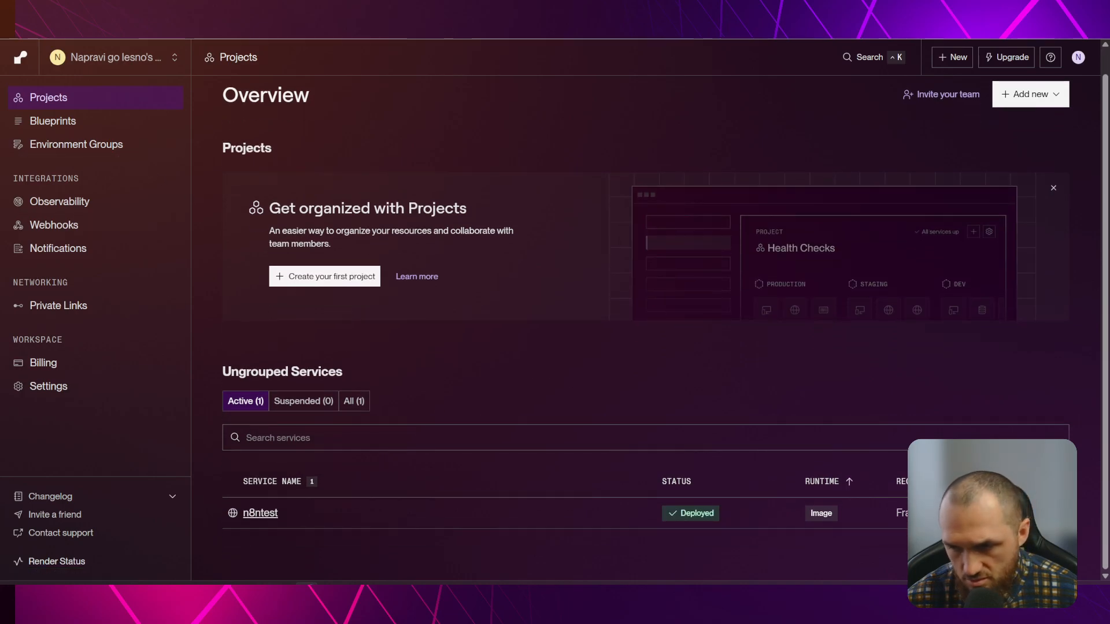
click(1057, 514)
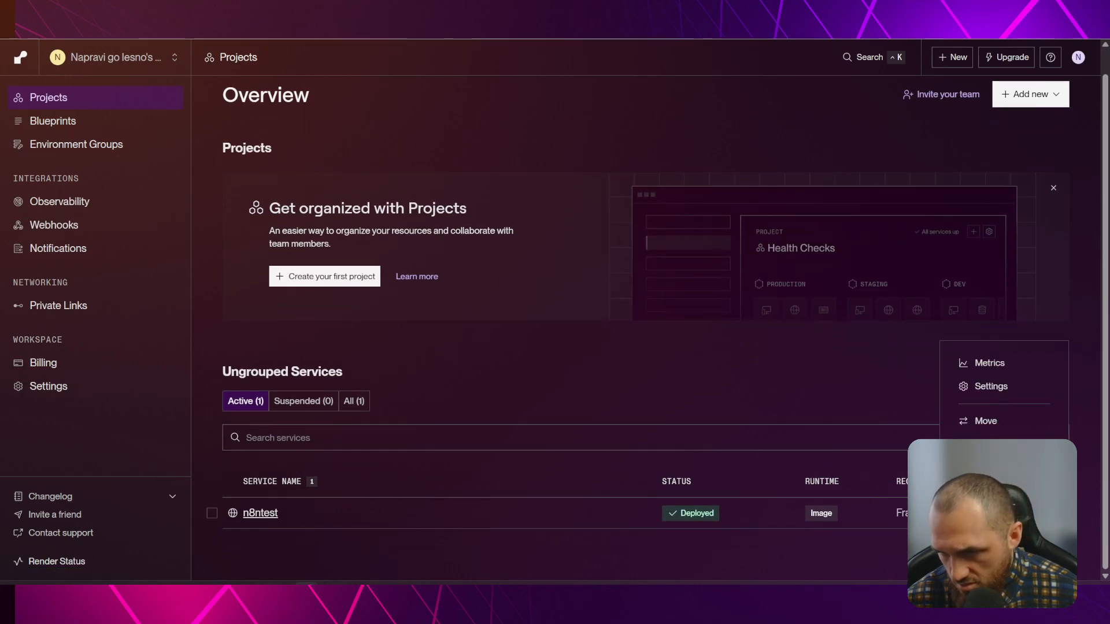
click(1006, 392)
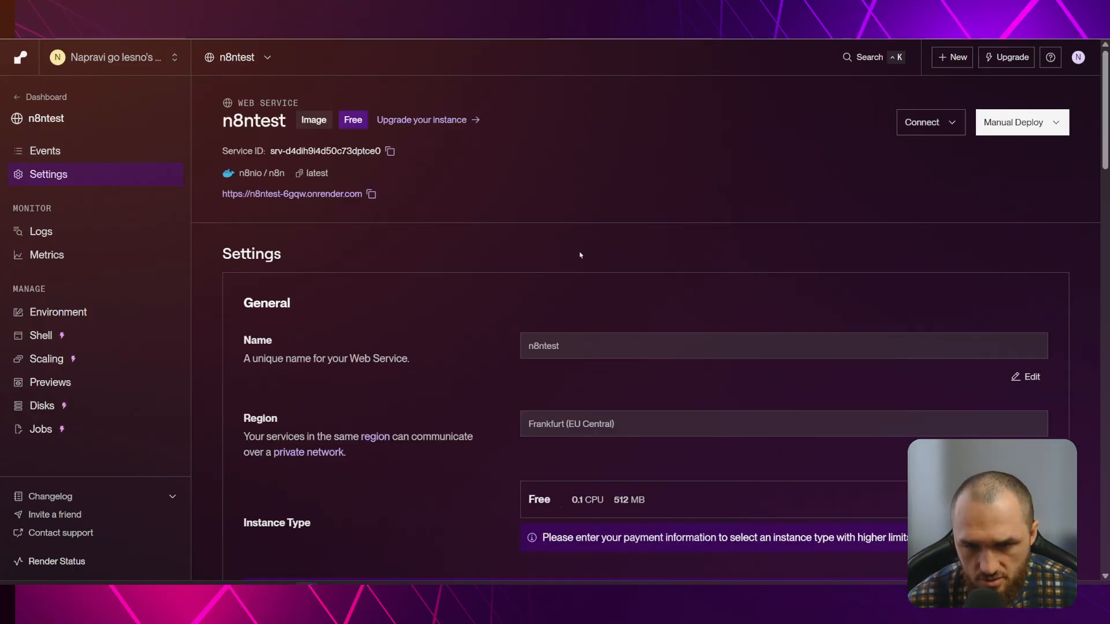
scroll(570, 256, down, 3)
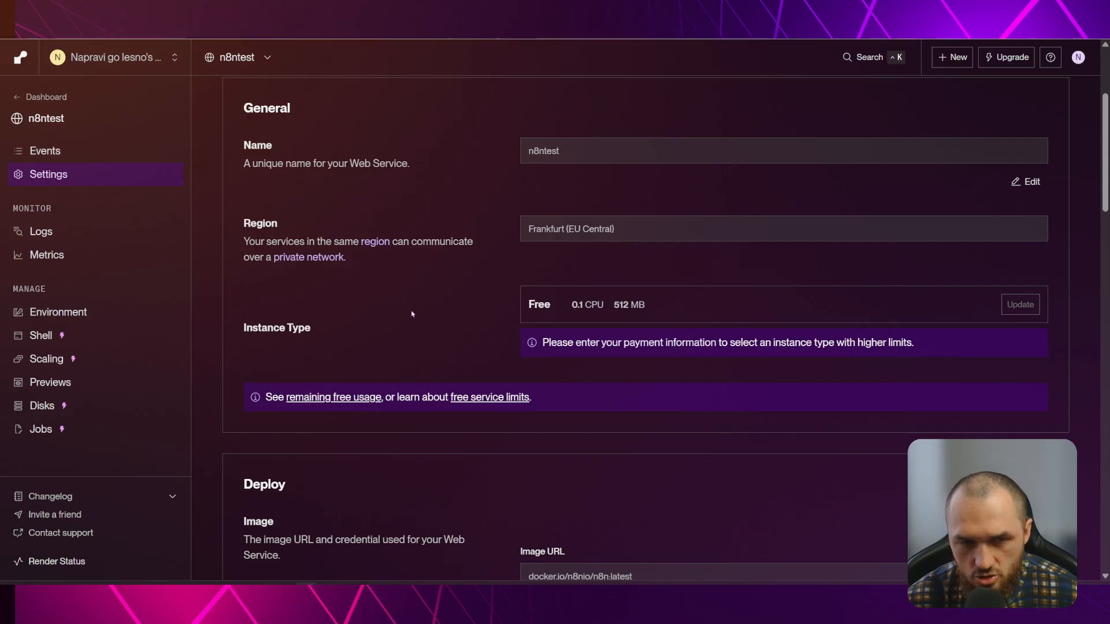
drag(243, 327, 336, 331)
drag(515, 309, 661, 310)
click(708, 312)
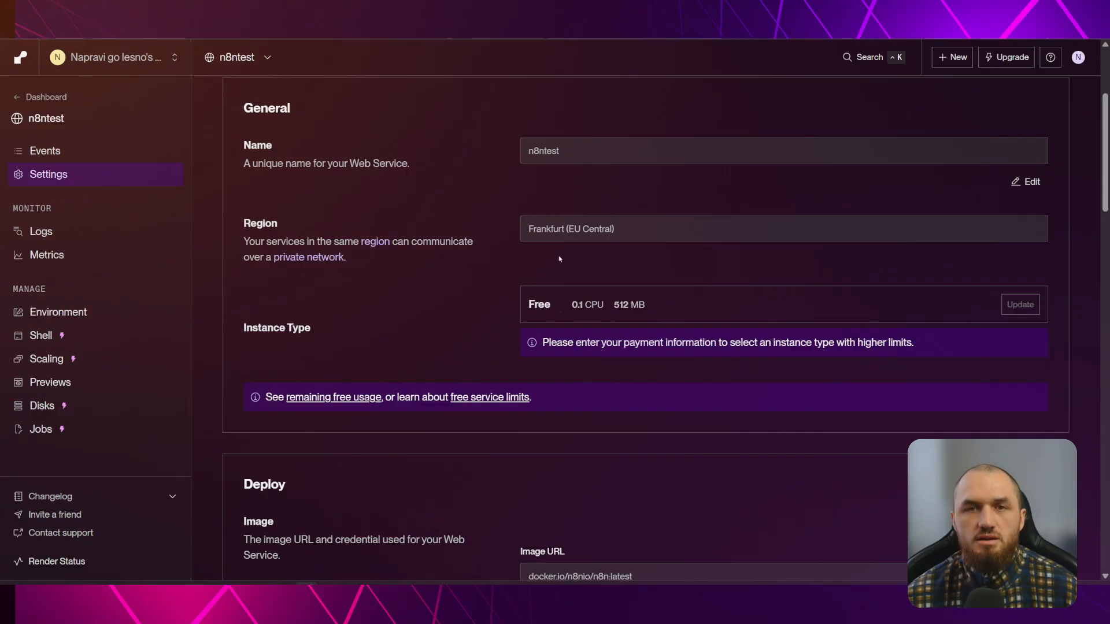
scroll(531, 316, up, 3)
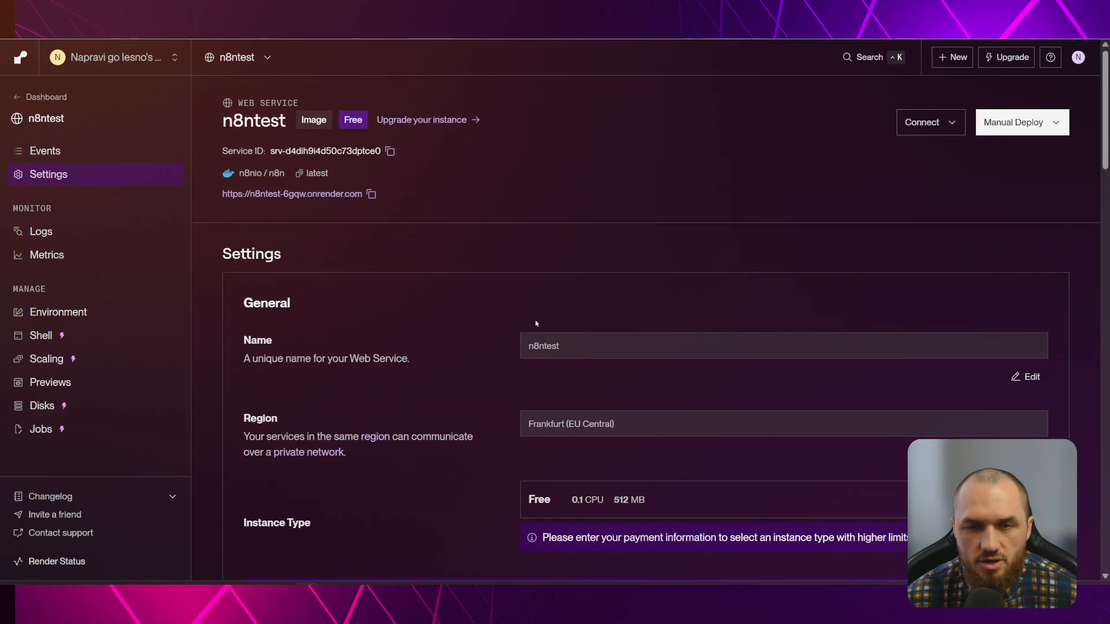
Browse the paid instance upgrade options, then try Disks and cancel the Enable Disk Access prompt
click(428, 120)
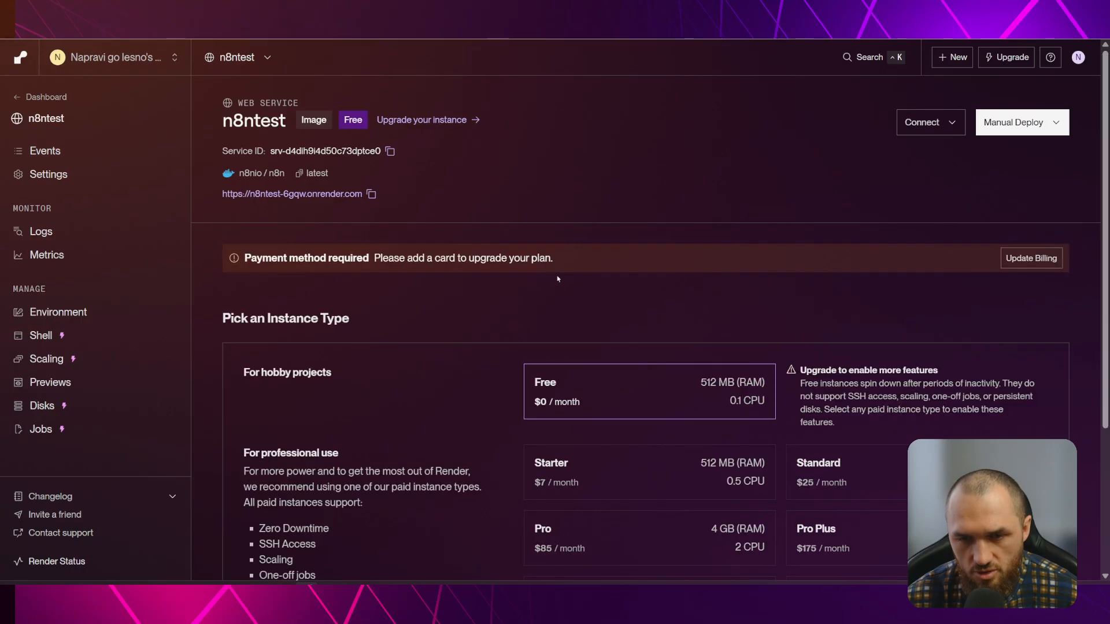
scroll(682, 330, down, 2)
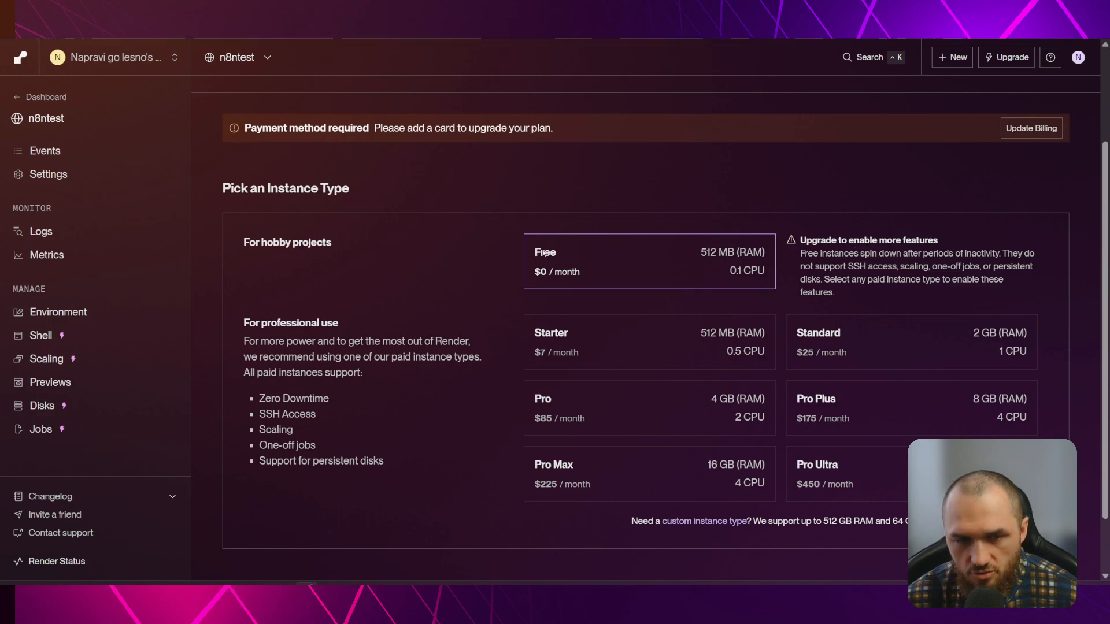
scroll(496, 294, down, 1)
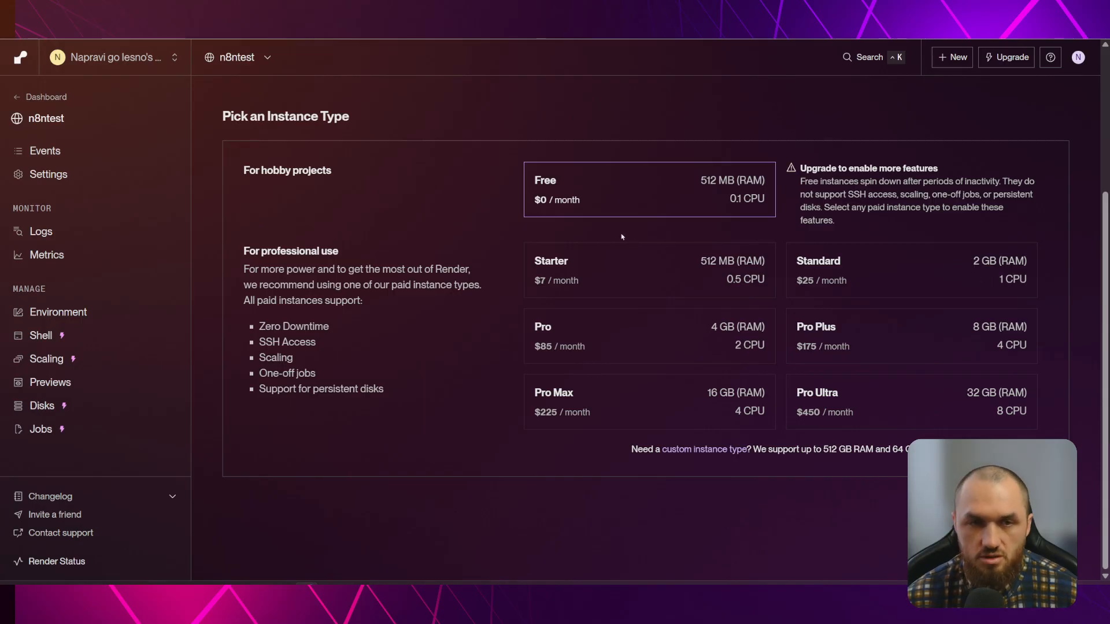
scroll(423, 259, up, 4)
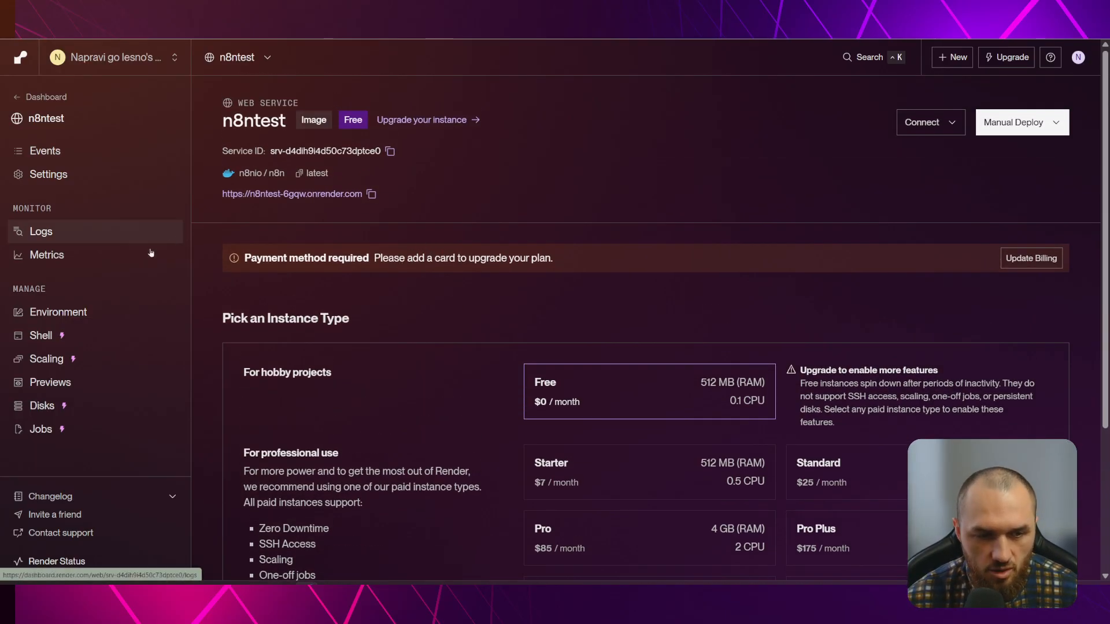
click(39, 407)
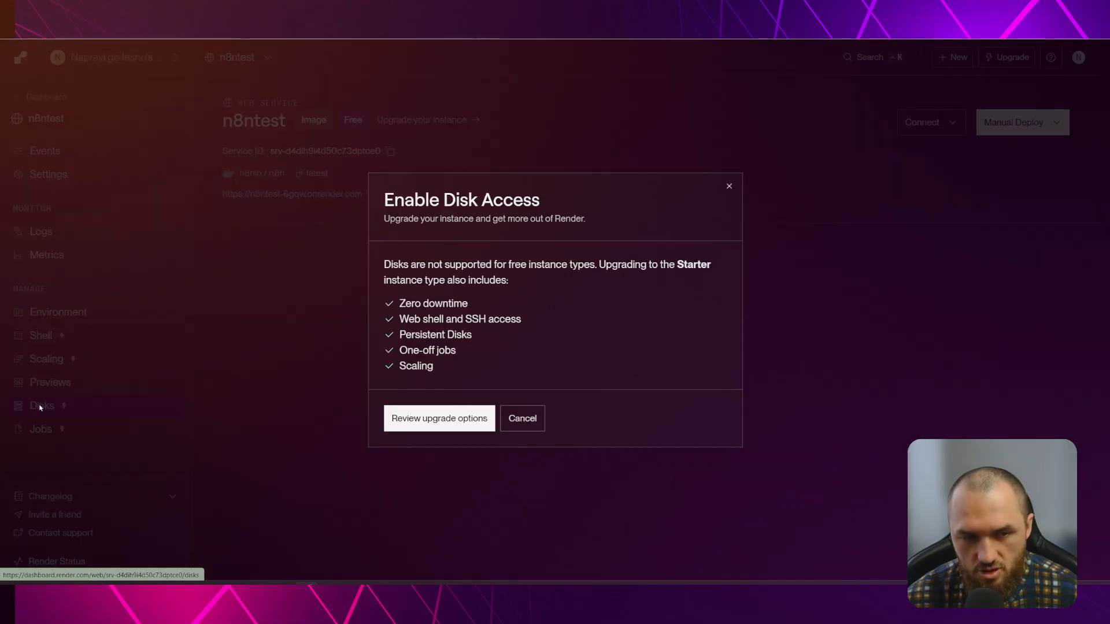
click(522, 418)
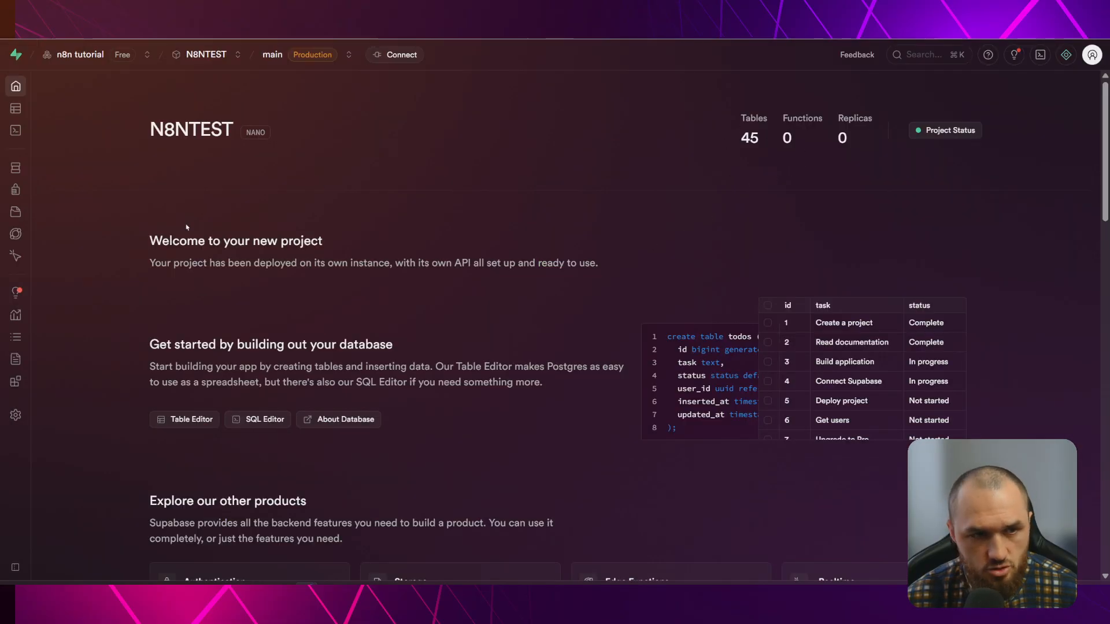
Create a new blank n8n workflow, dismissing the templates and trigger list and recentring the canvas
click(40, 167)
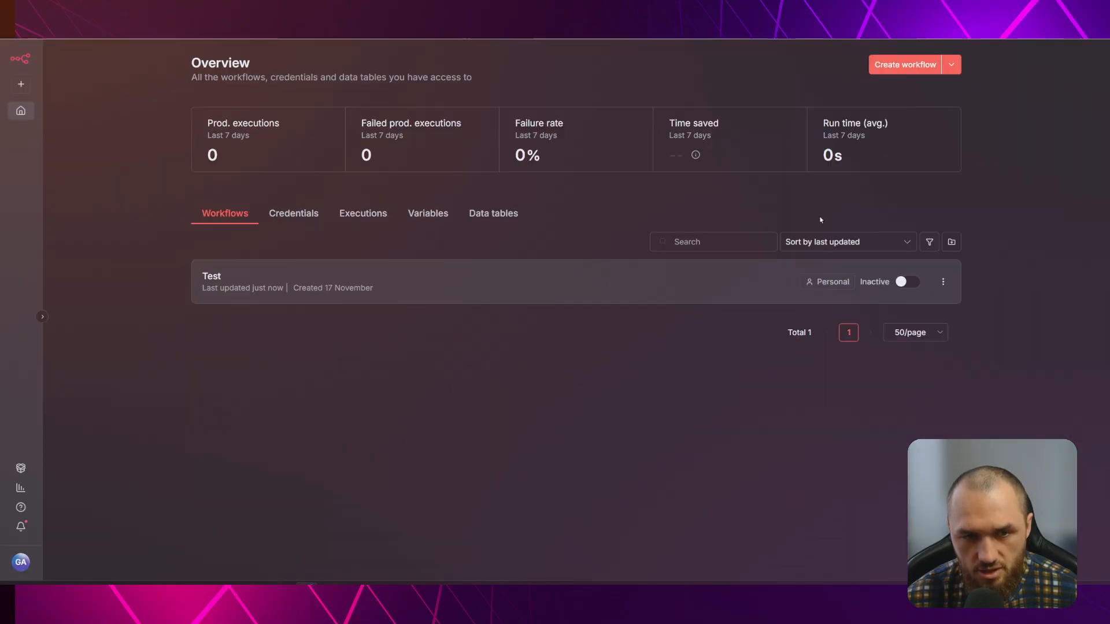
click(905, 65)
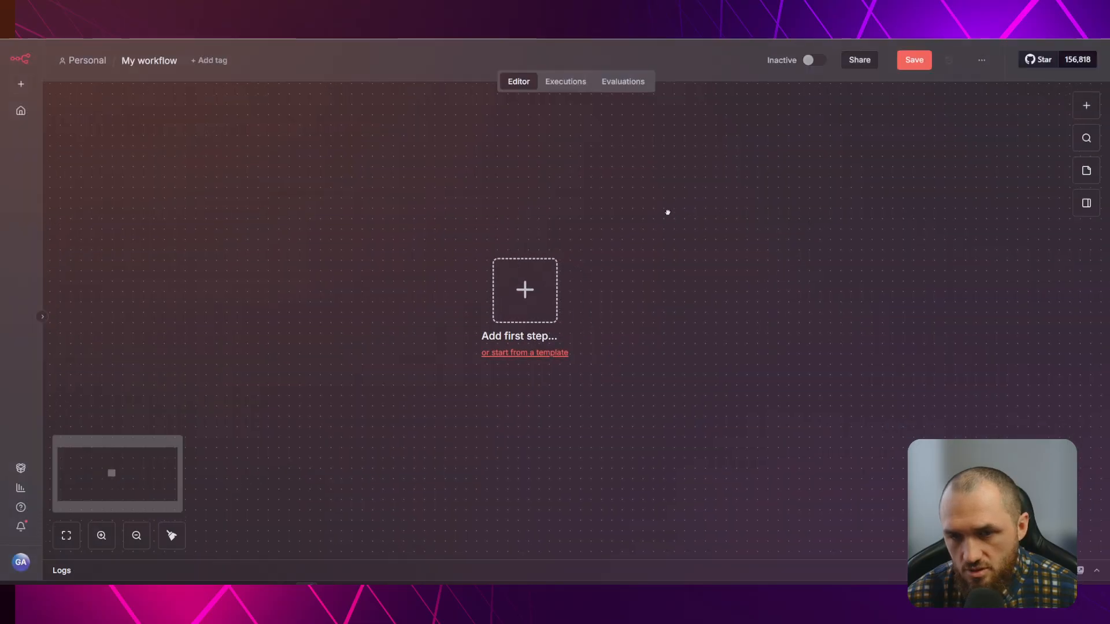
click(449, 341)
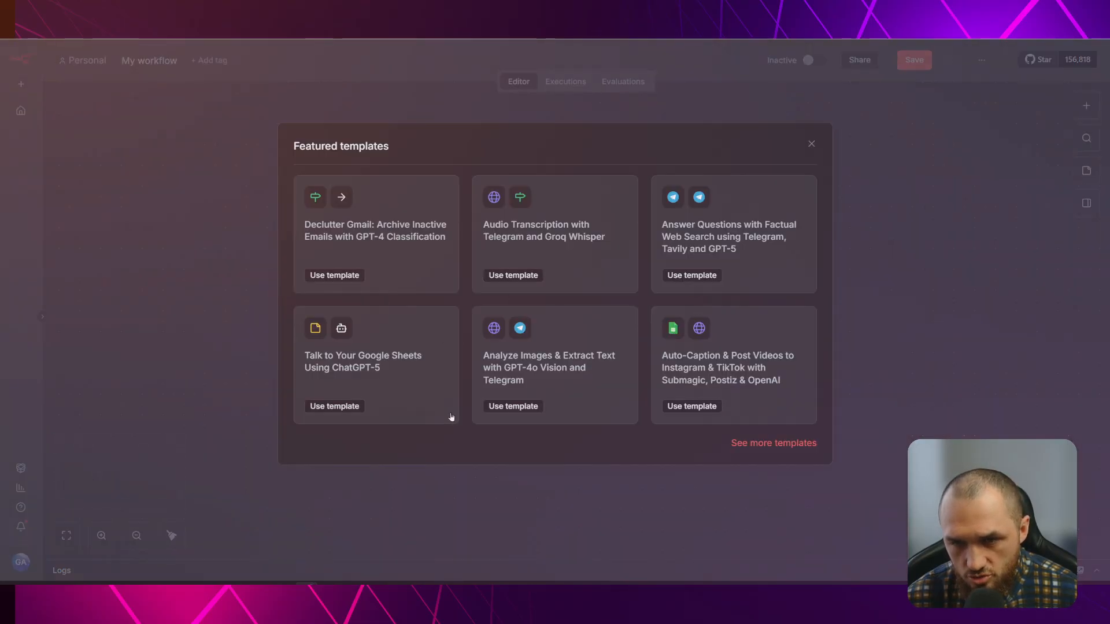
click(1086, 105)
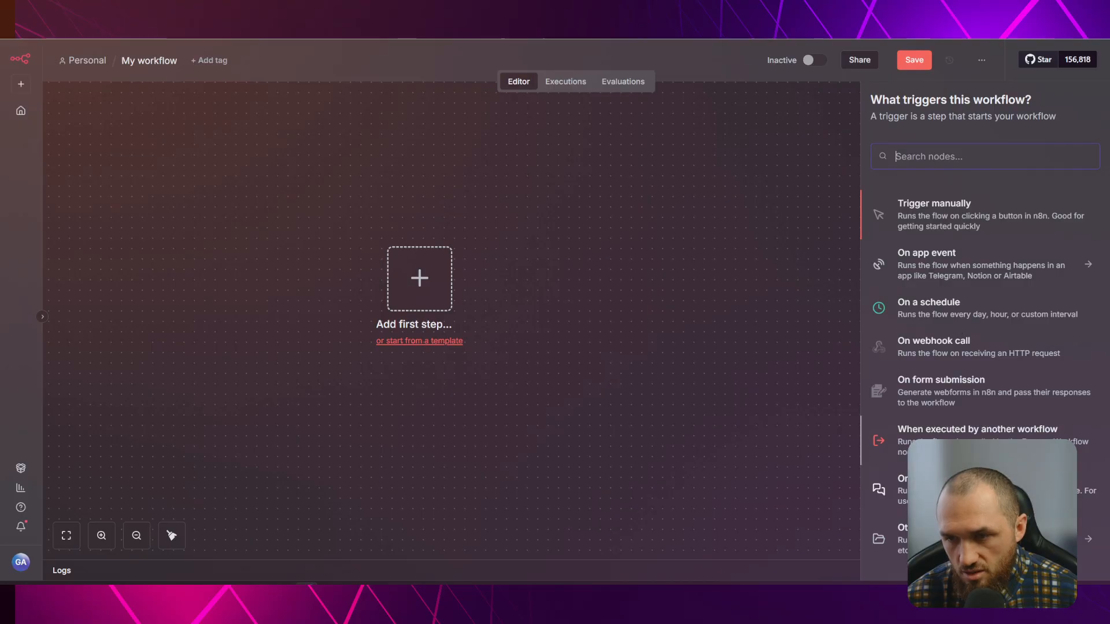
scroll(1000, 394, down, 1)
click(715, 365)
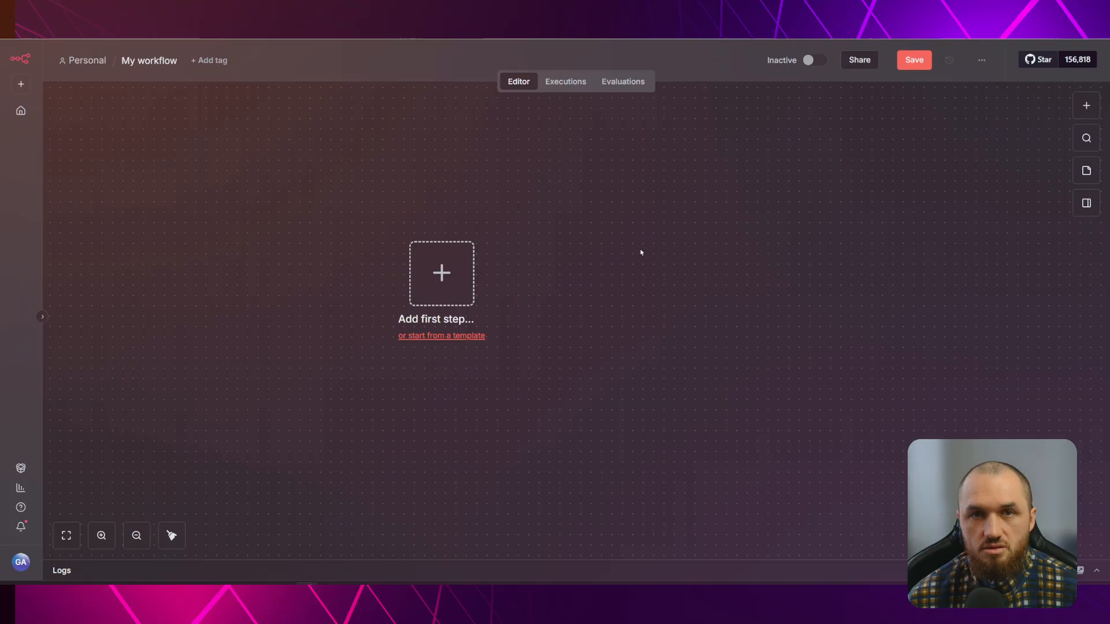
drag(486, 230, 555, 225)
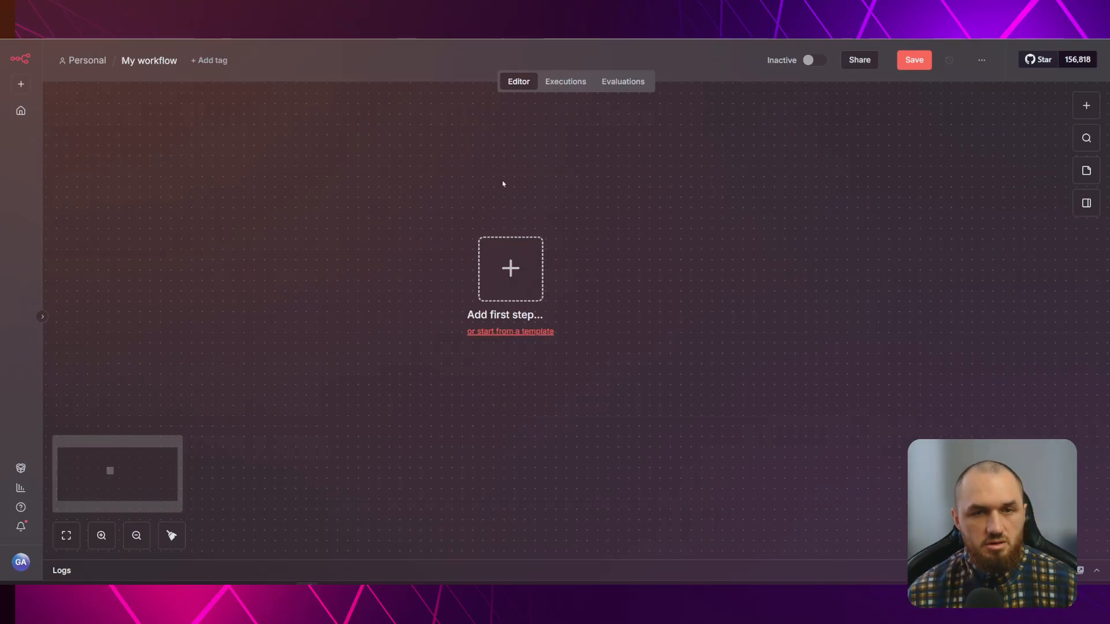
Add a new N8N_RUNNERS line to the environment-variable notes in Notepad
click(409, 595)
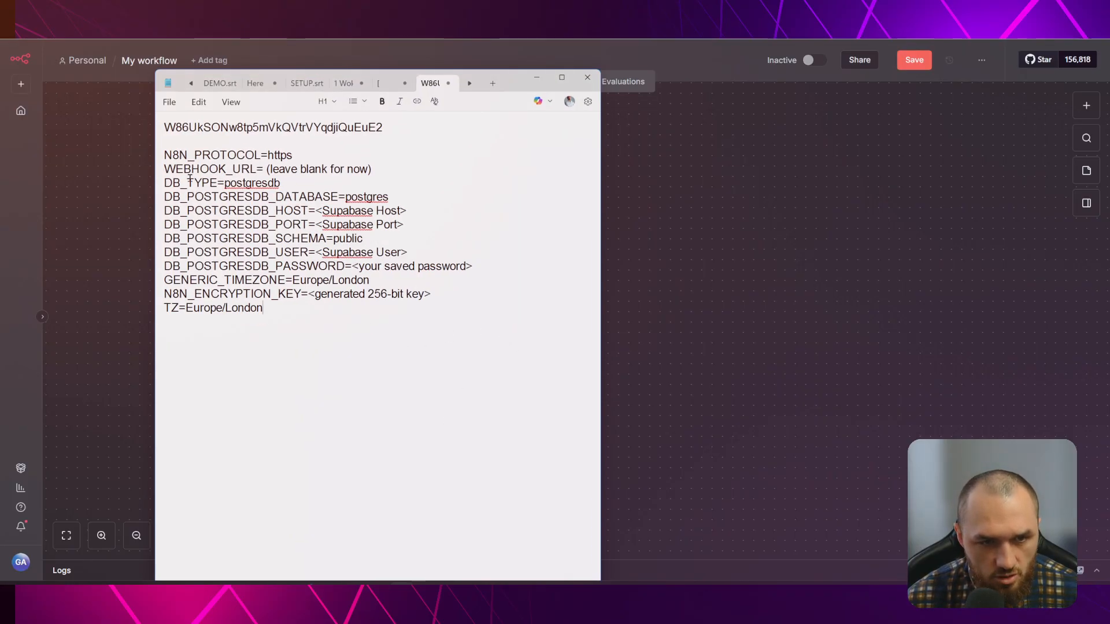
key(Return)
text(N8N)
key(BackSpace)
key(BackSpace)
text(8N_RUNNERS)
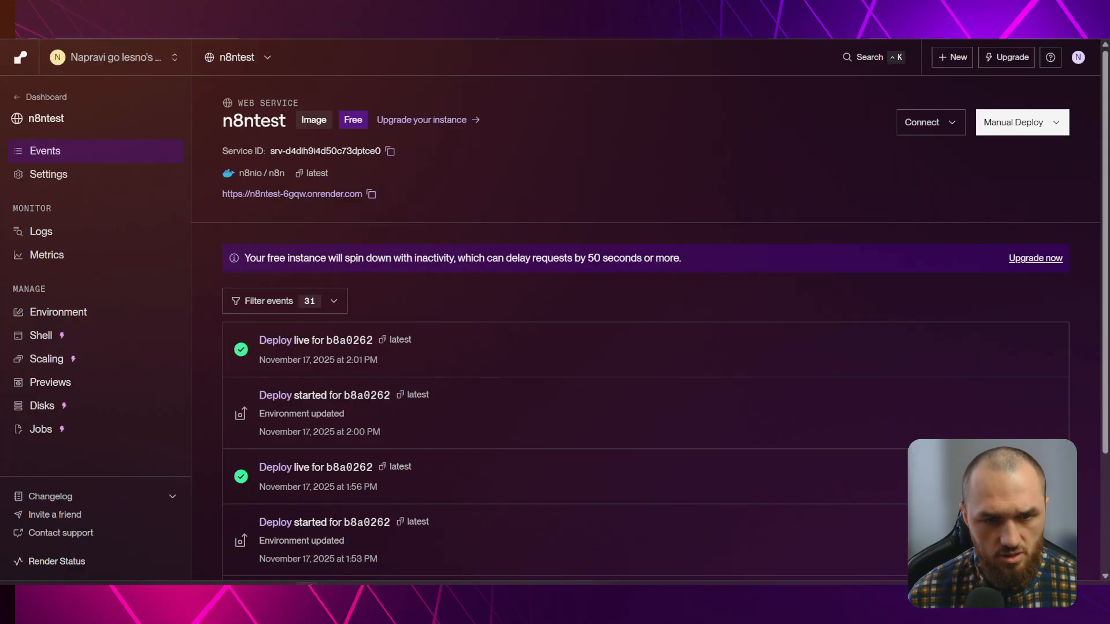
Copy N8N_RUNNERS_ENABLED from Render's variable list over the partial note name, adding '= true'
click(58, 312)
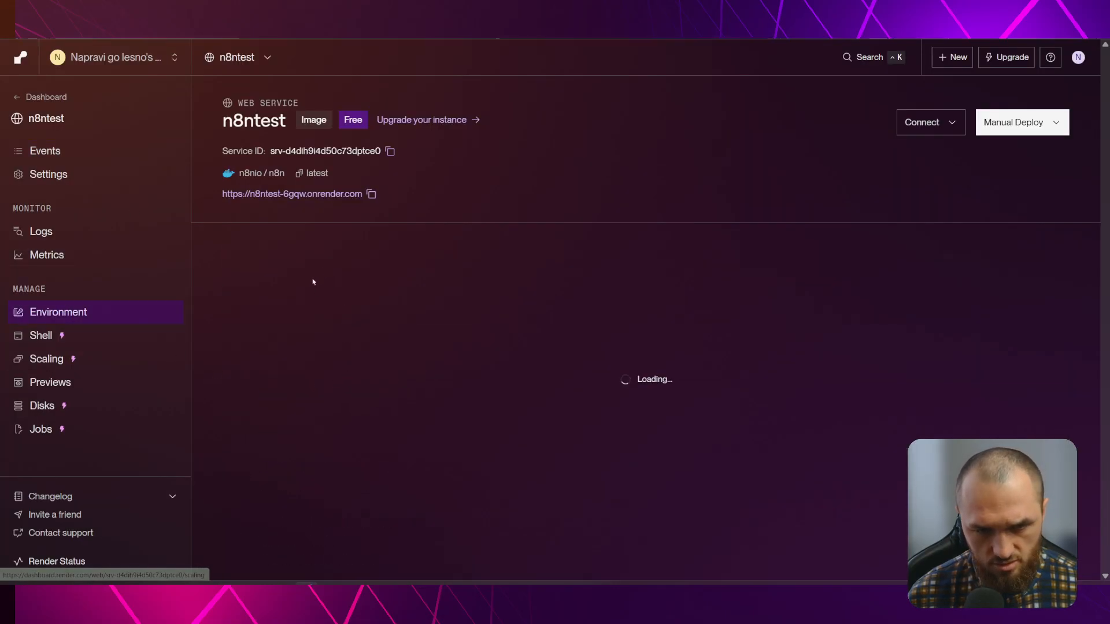
scroll(332, 289, down, 5)
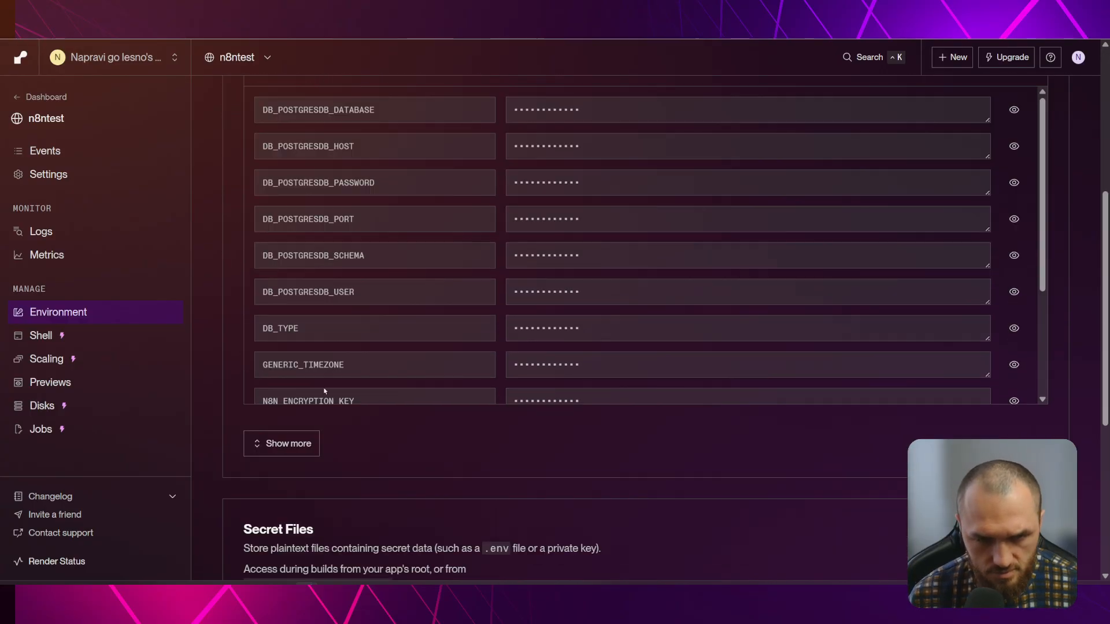
click(283, 444)
scroll(326, 380, down, 2)
drag(346, 344, 276, 345)
key(ctrl+c)
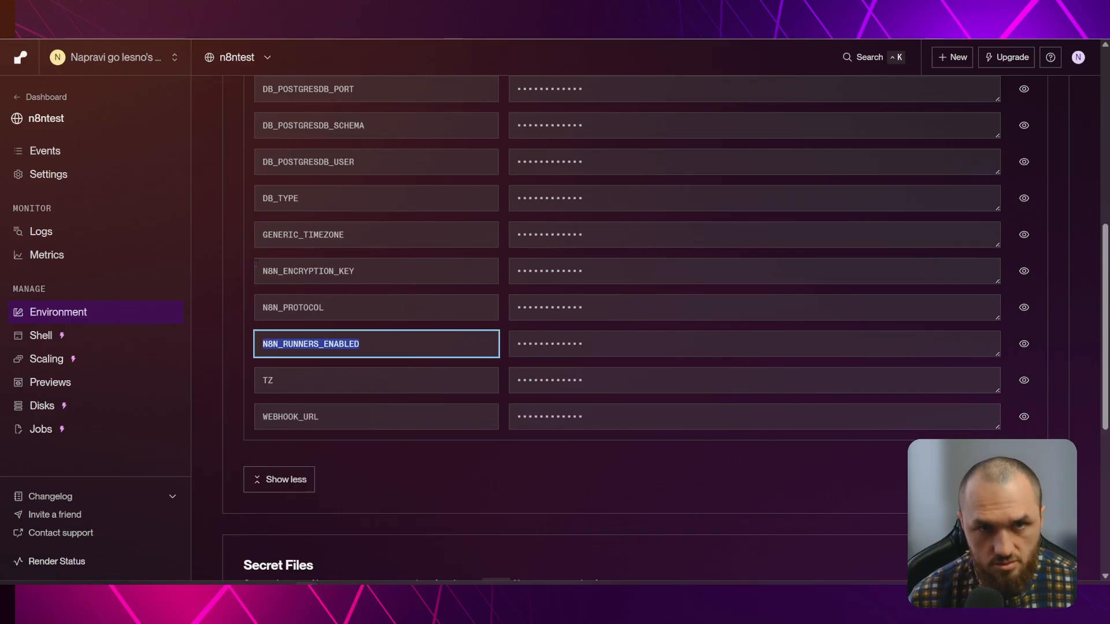
key(alt+Tab)
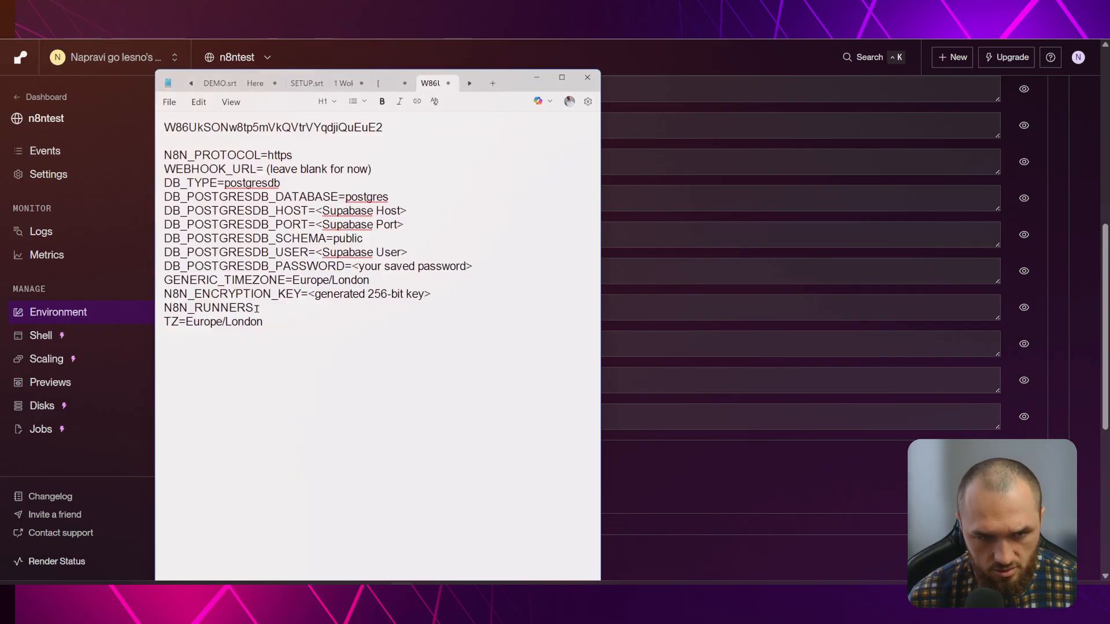
drag(252, 307, 164, 308)
key(ctrl+v)
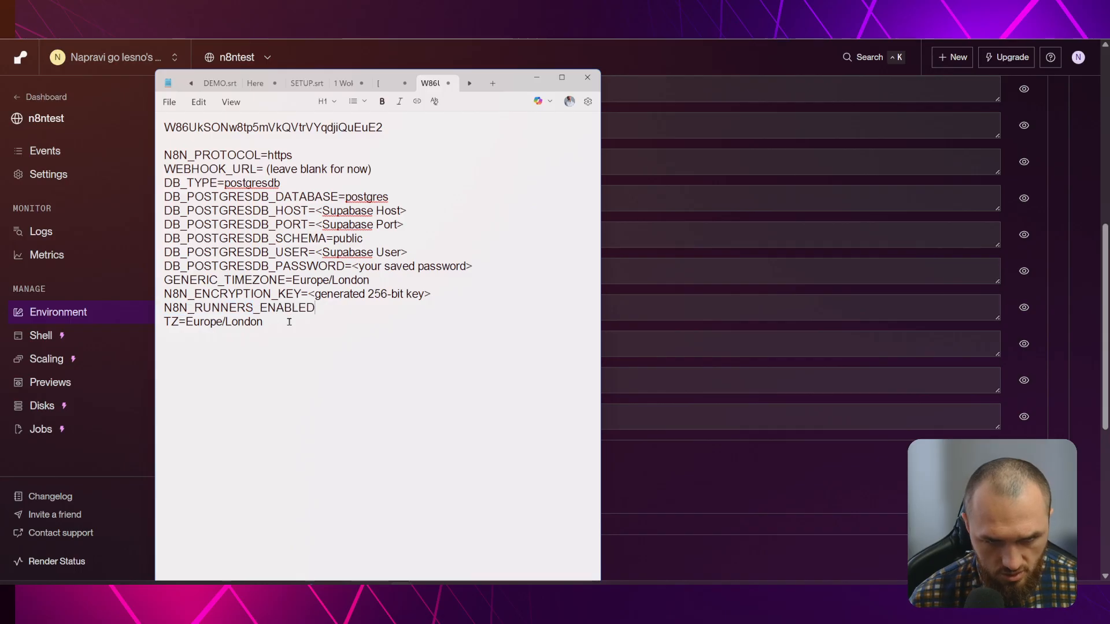
text(= true)
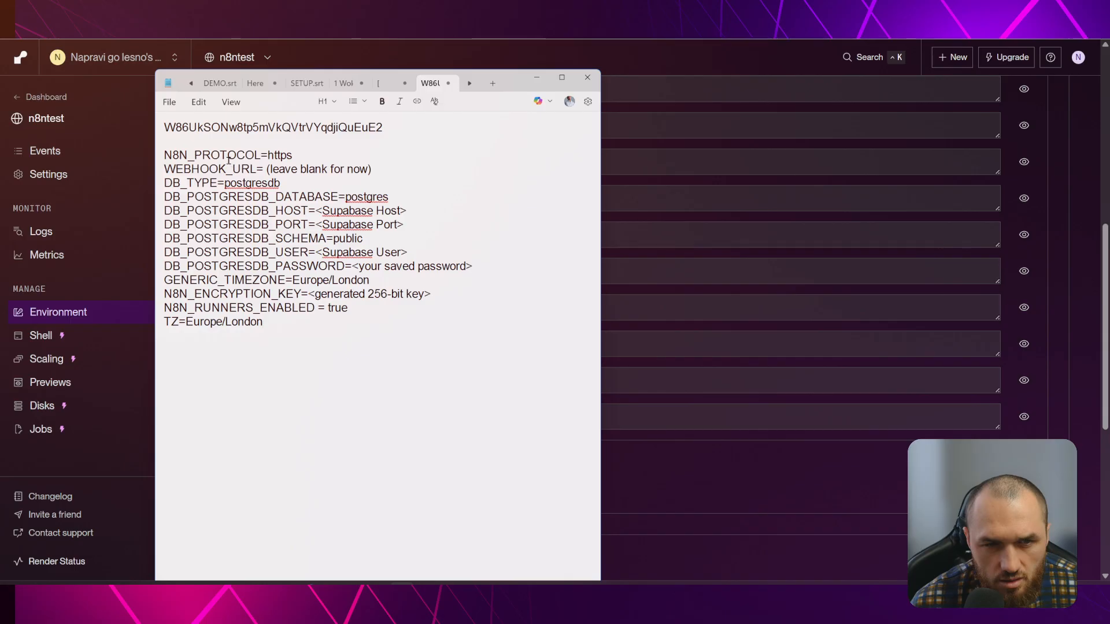
Review the environment-variable list in the notes, ending on the TZ line
drag(270, 313, 386, 138)
click(195, 224)
click(383, 131)
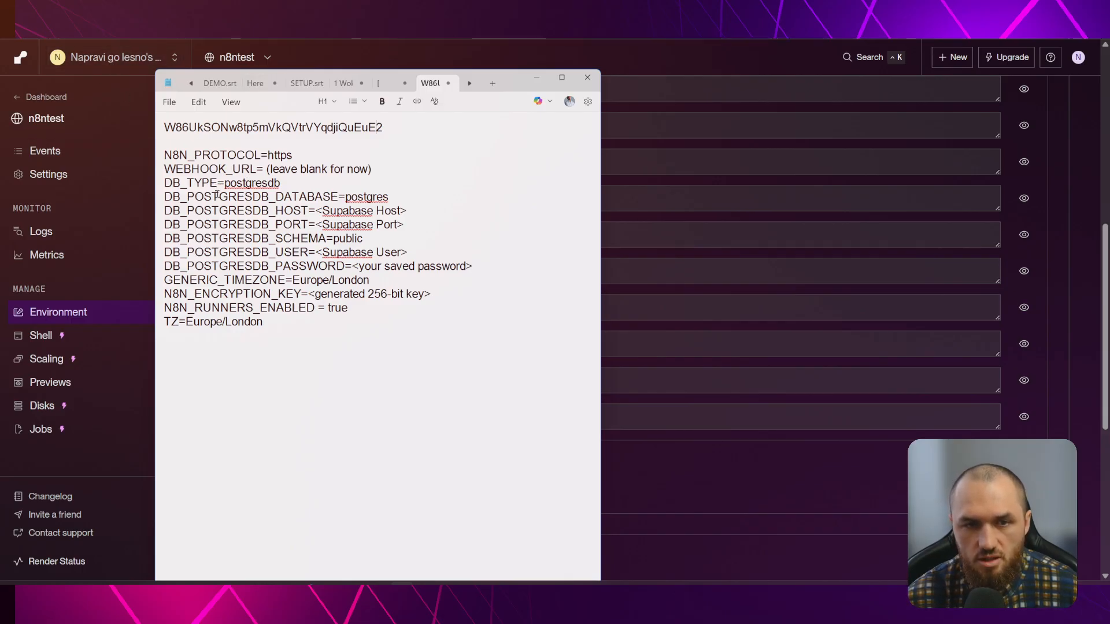
click(266, 320)
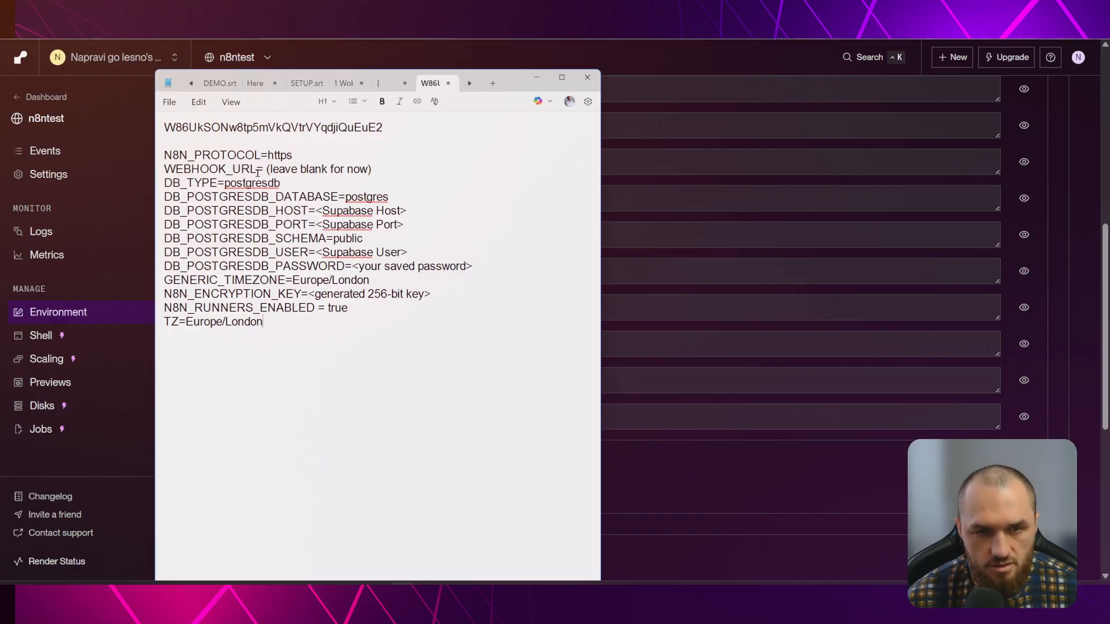
drag(266, 322, 164, 124)
click(259, 263)
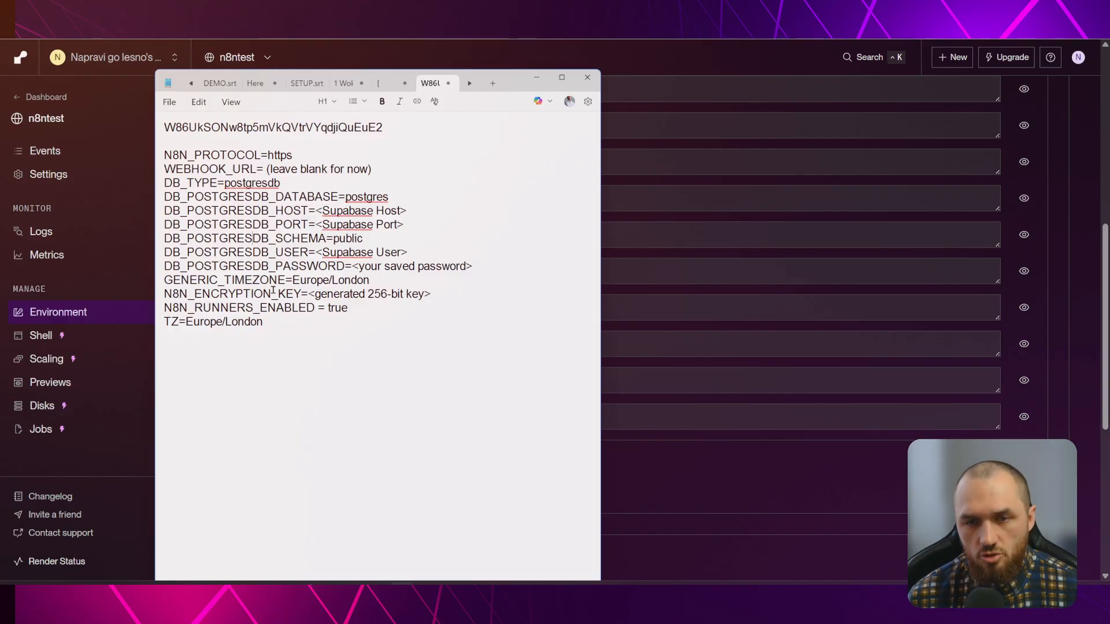
click(289, 323)
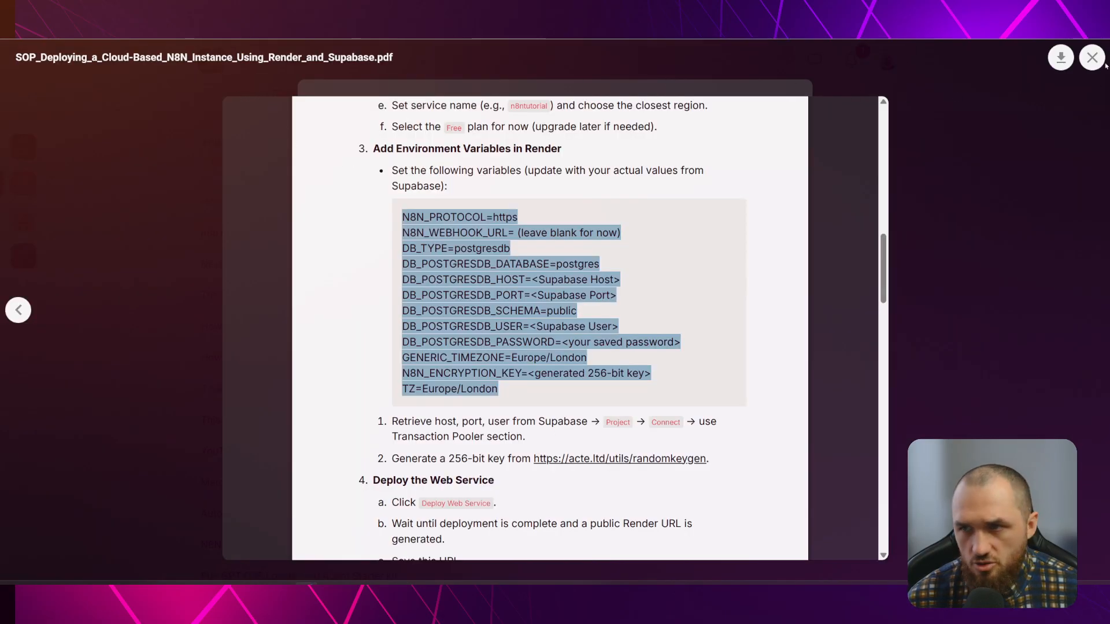
Close the PDF and lesson post, then open the YouTube Video Vault classroom course
click(1092, 57)
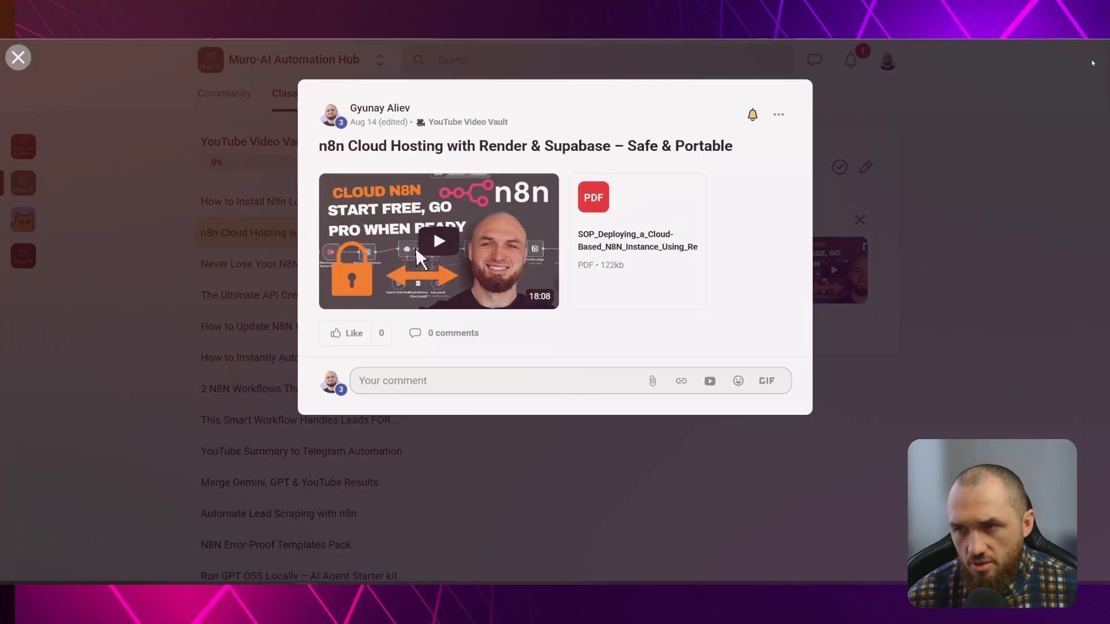
click(899, 119)
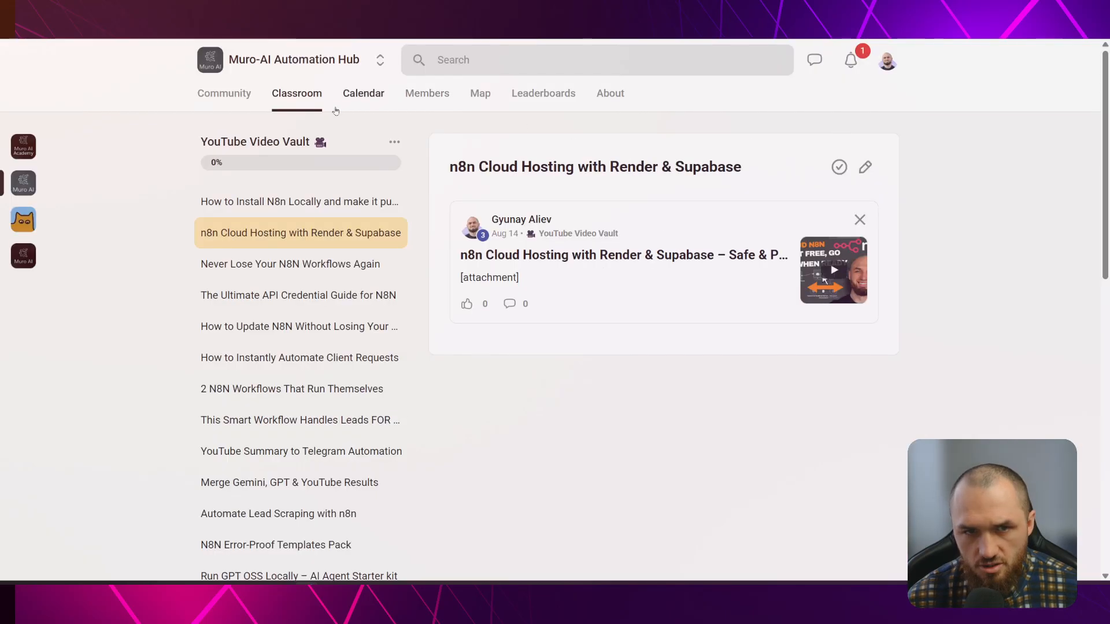
click(318, 61)
click(297, 94)
scroll(569, 327, down, 4)
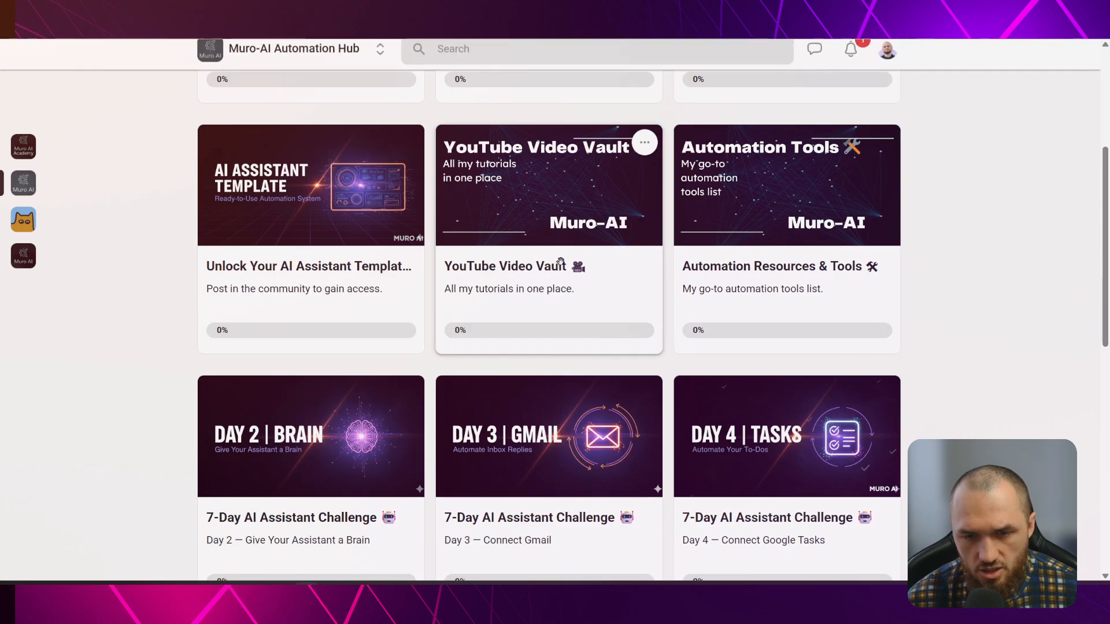
click(544, 223)
scroll(344, 289, down, 10)
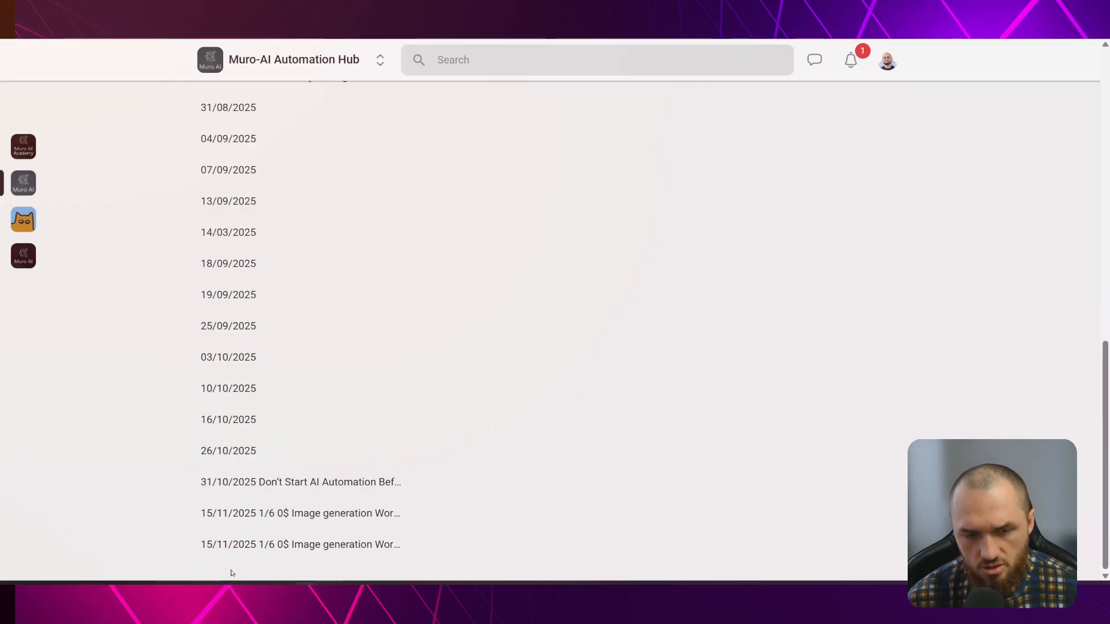
View the image generation workflow and How to Install N8n Locally lesson posts, then return to Community
click(253, 546)
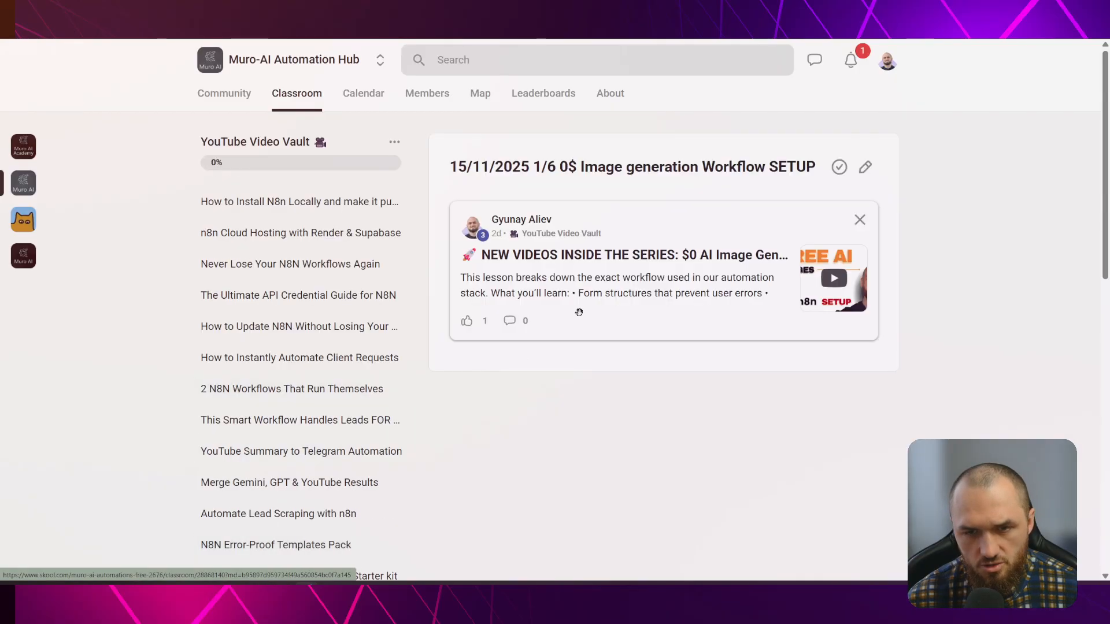
click(630, 237)
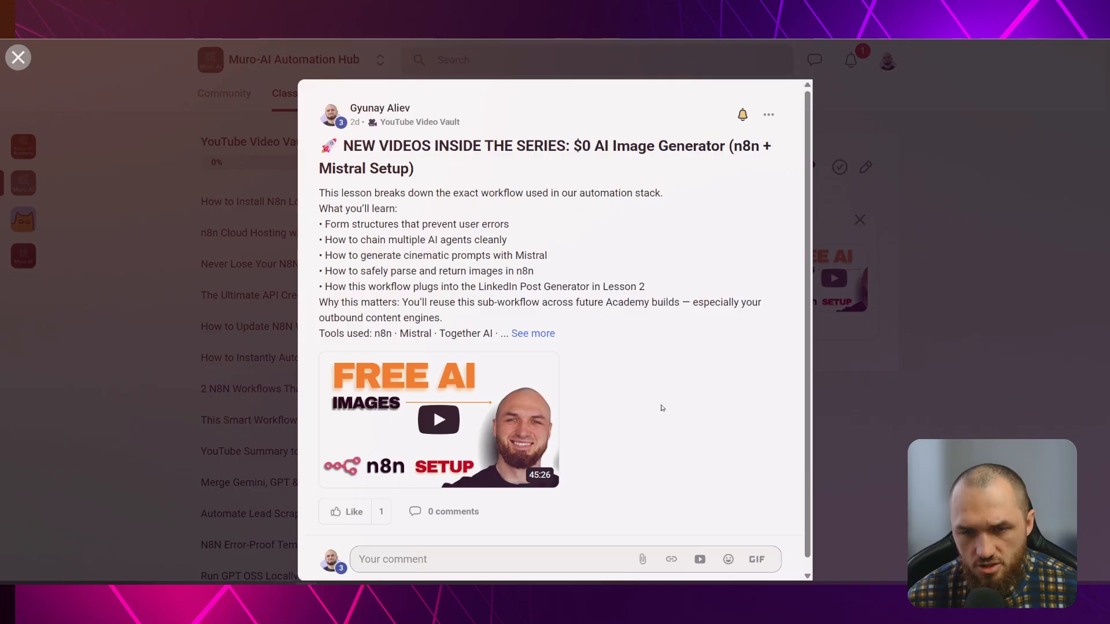
click(929, 382)
click(277, 201)
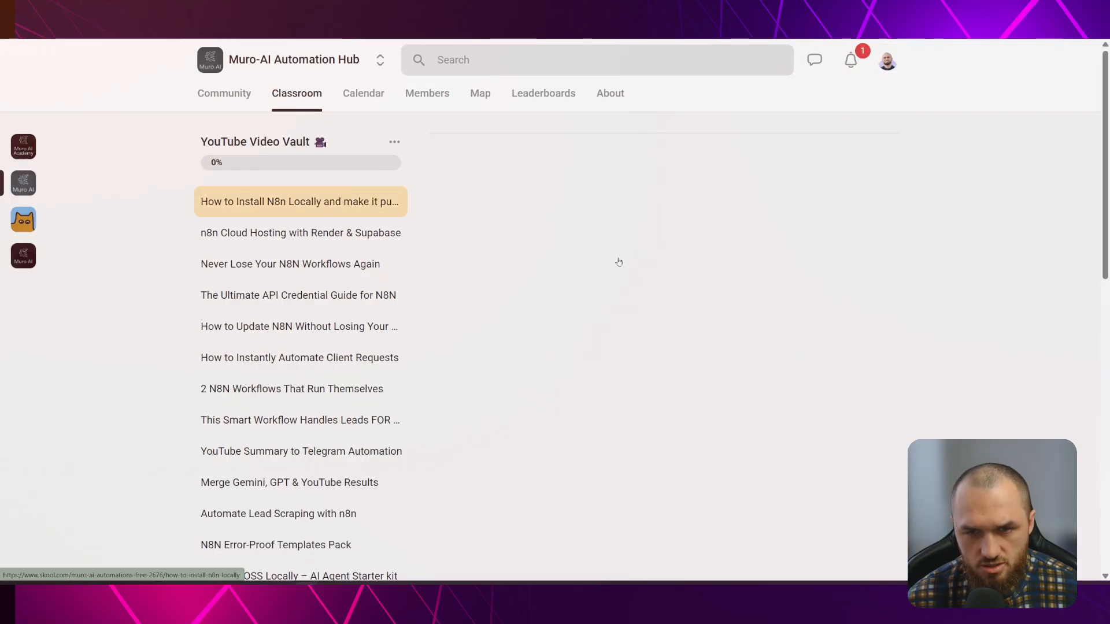
click(616, 255)
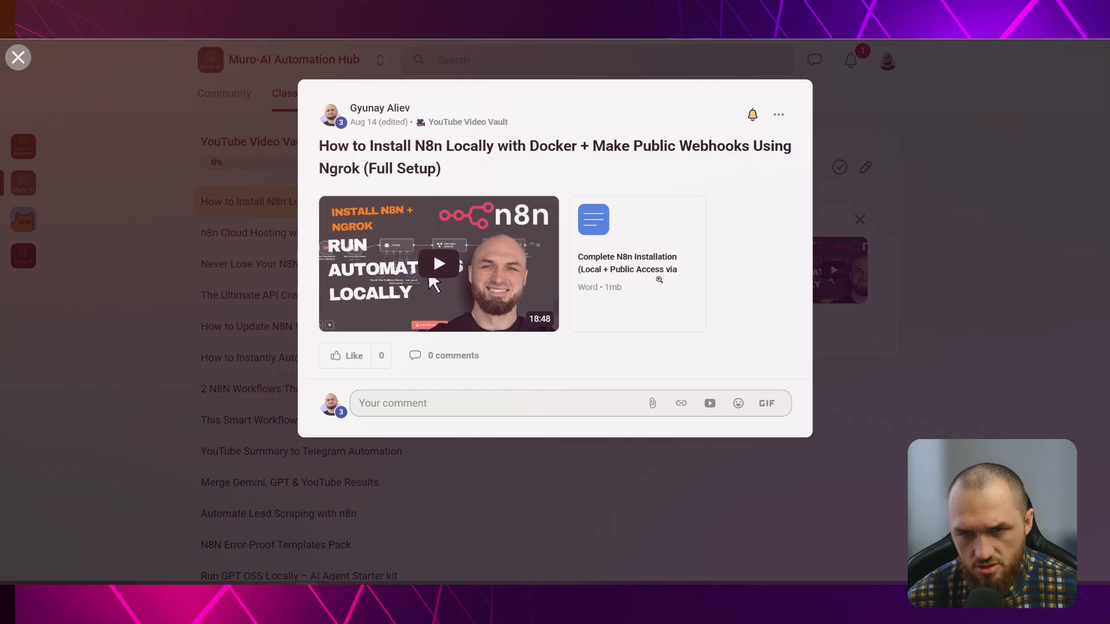
click(971, 390)
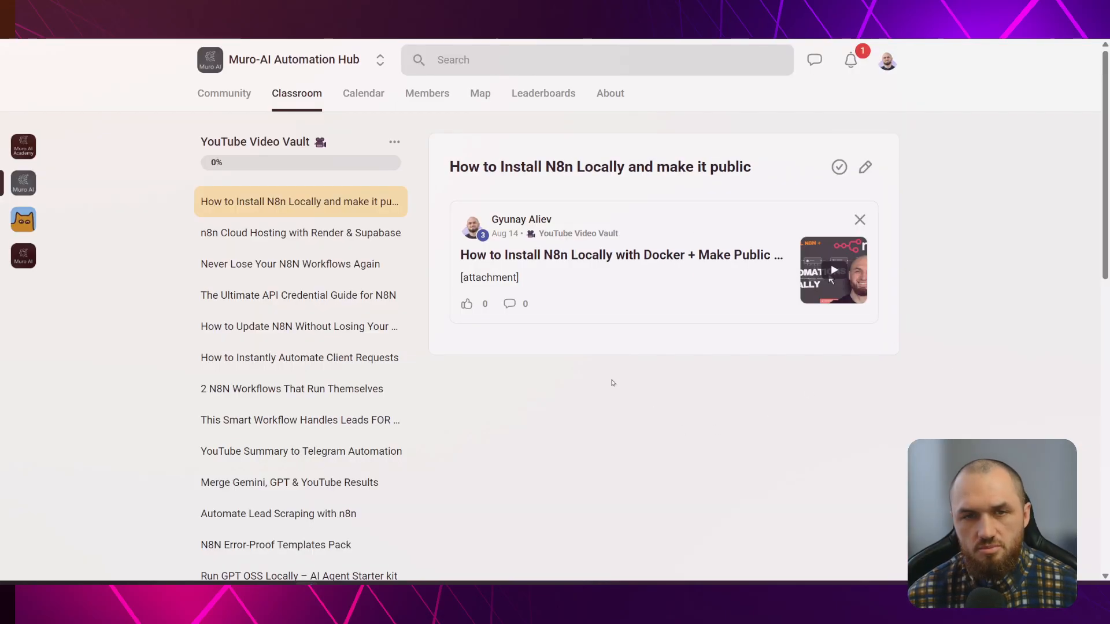
click(241, 97)
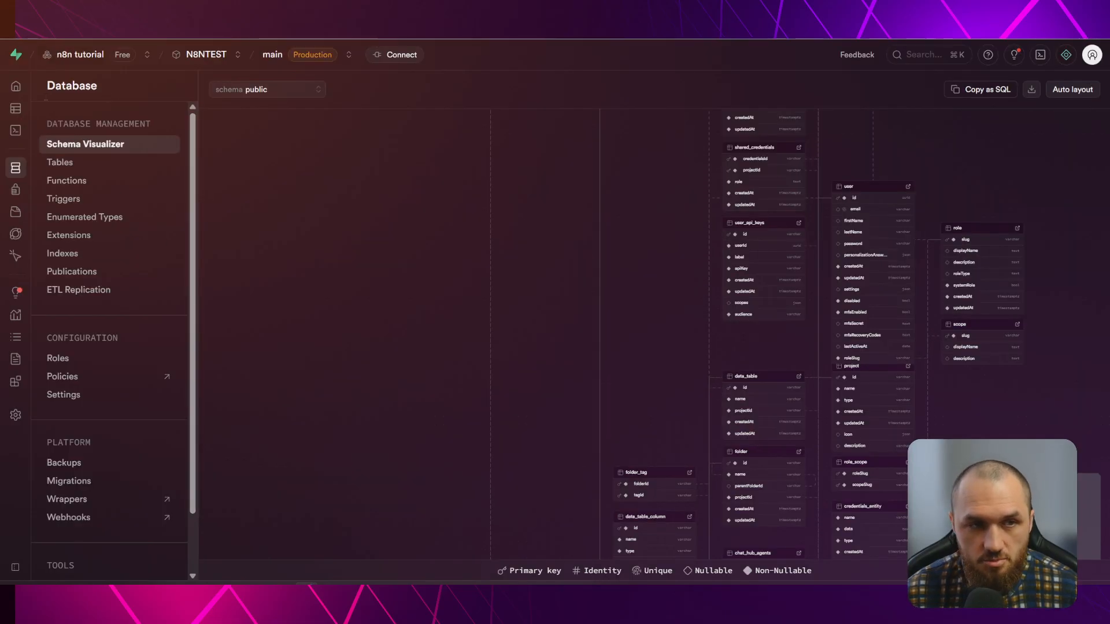
From the N8NTEST home, display the Transaction pooler connection URI in Connect, then close it
click(16, 86)
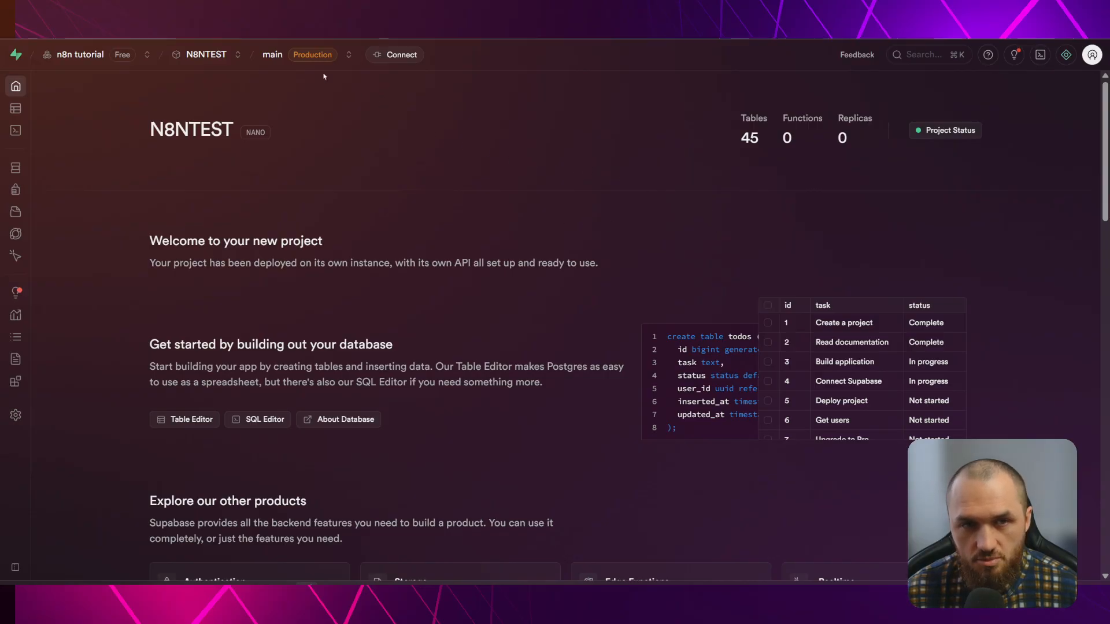
click(402, 55)
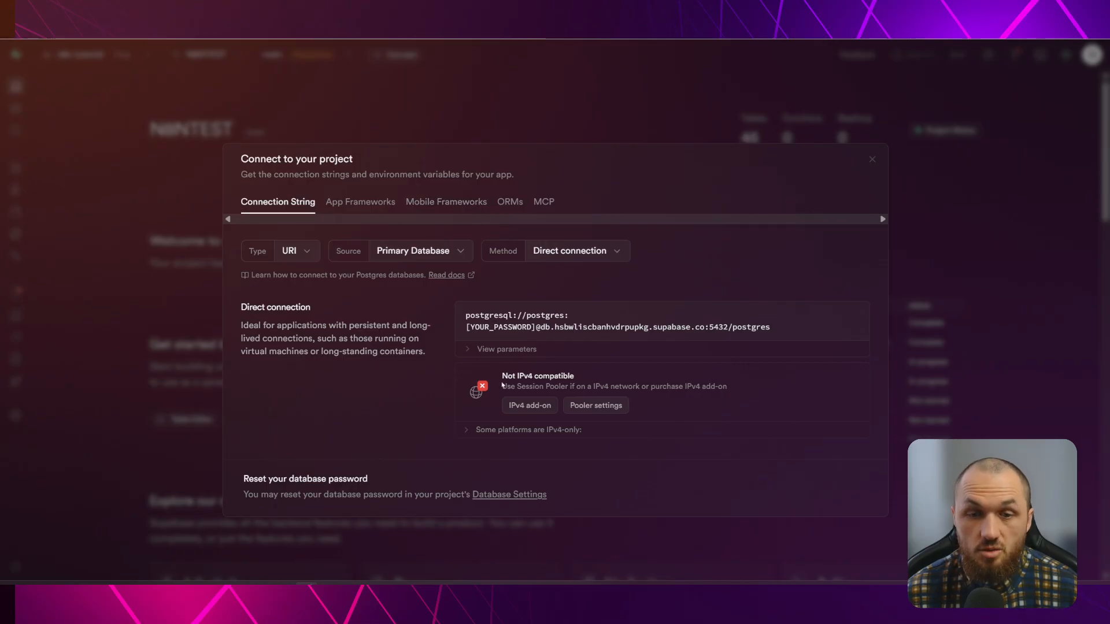
click(604, 255)
click(767, 341)
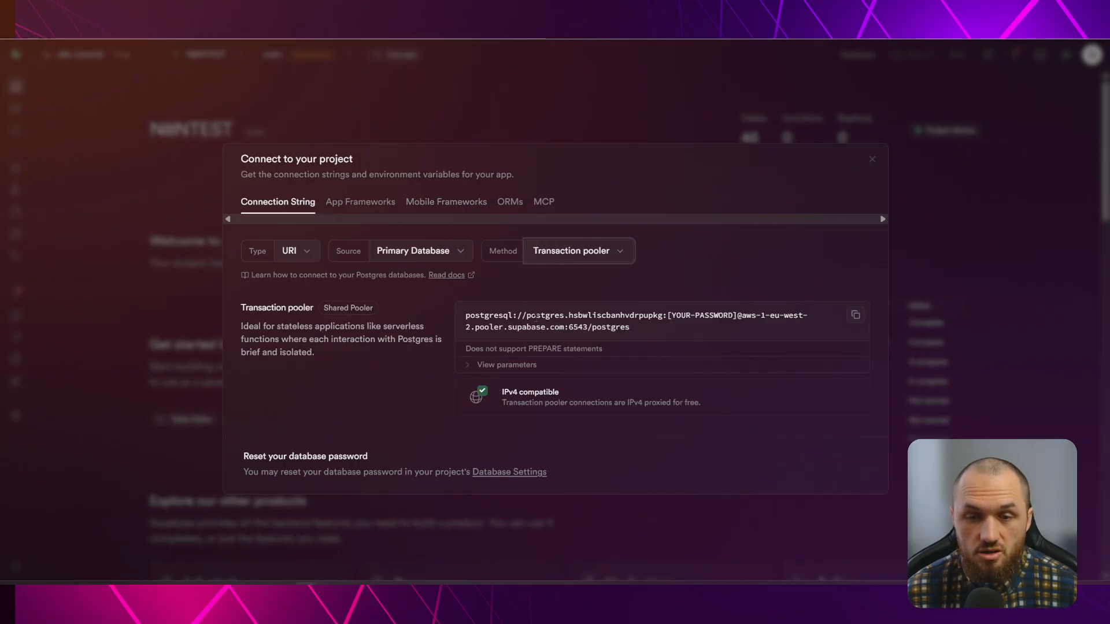
mouse_move(768, 337)
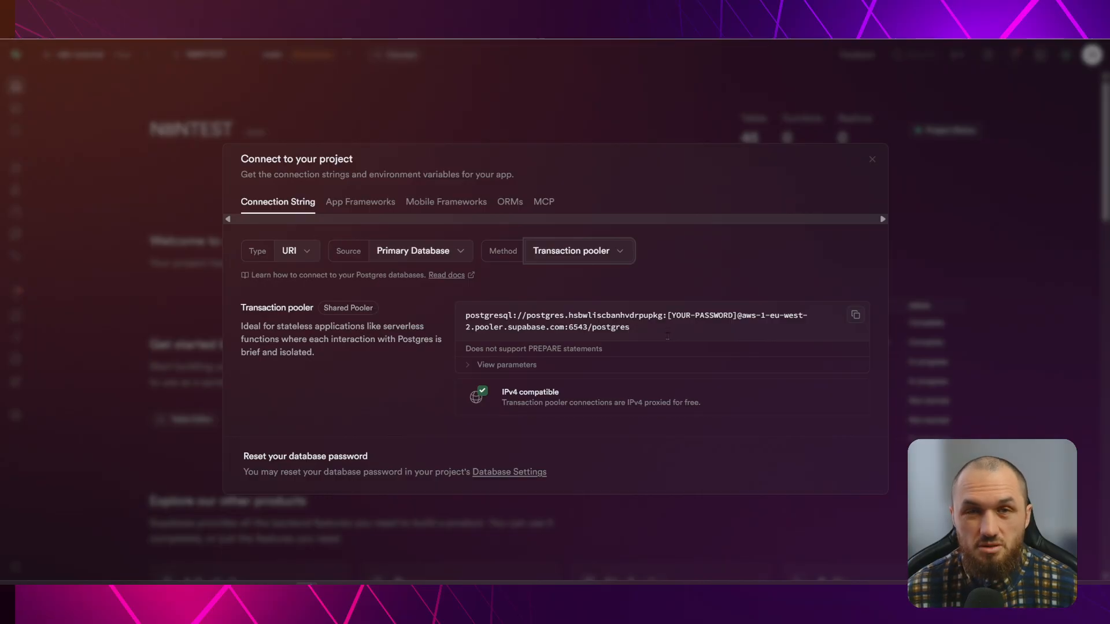
drag(642, 327, 469, 315)
click(641, 331)
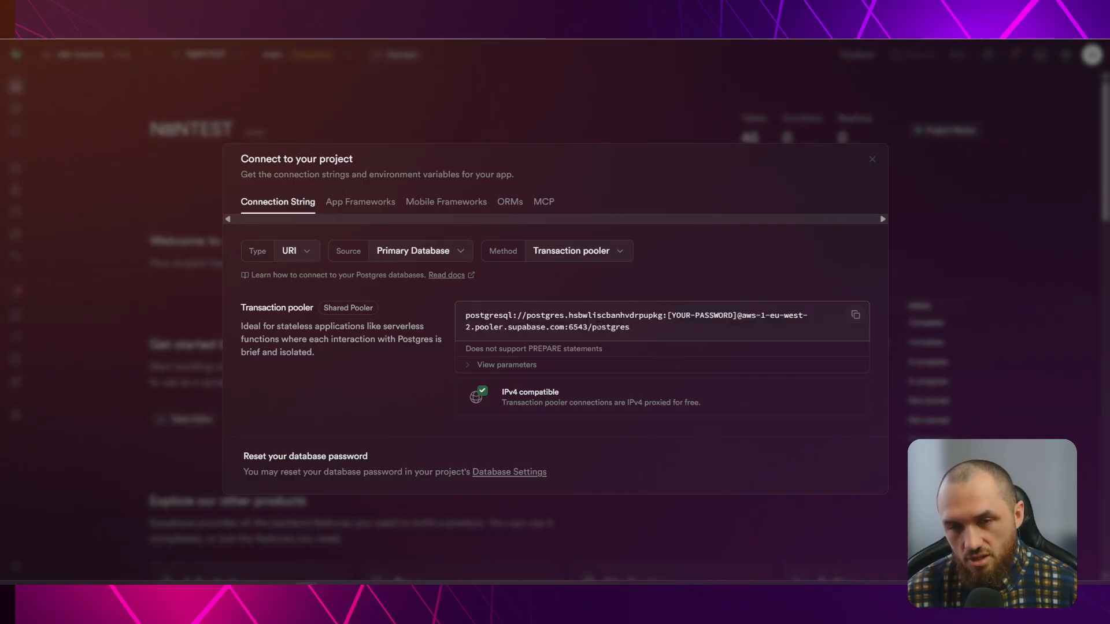
click(618, 252)
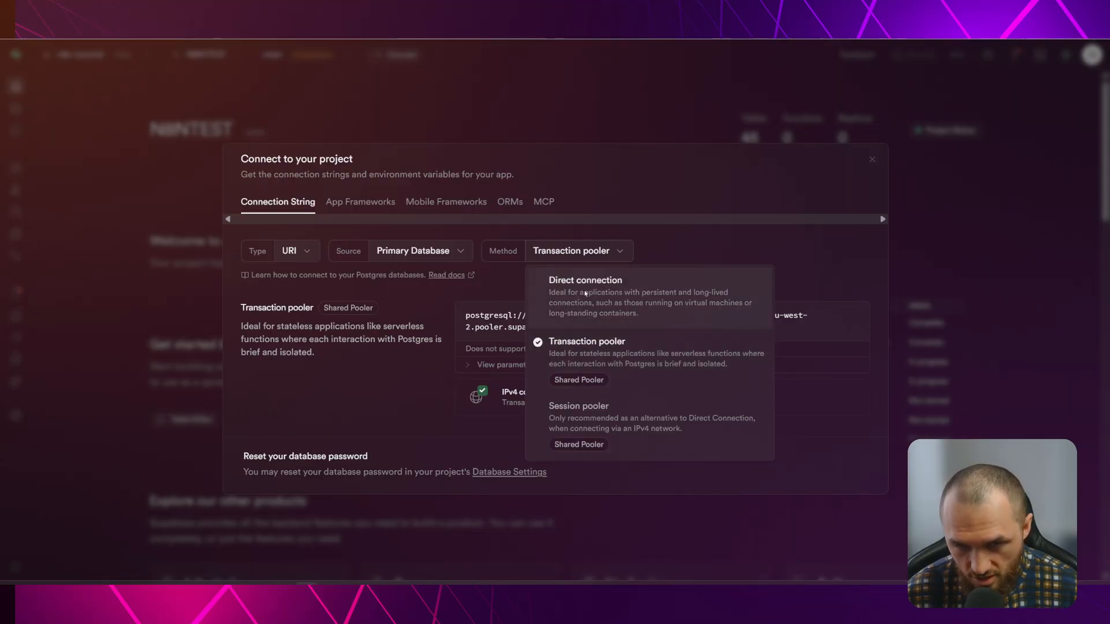
click(642, 334)
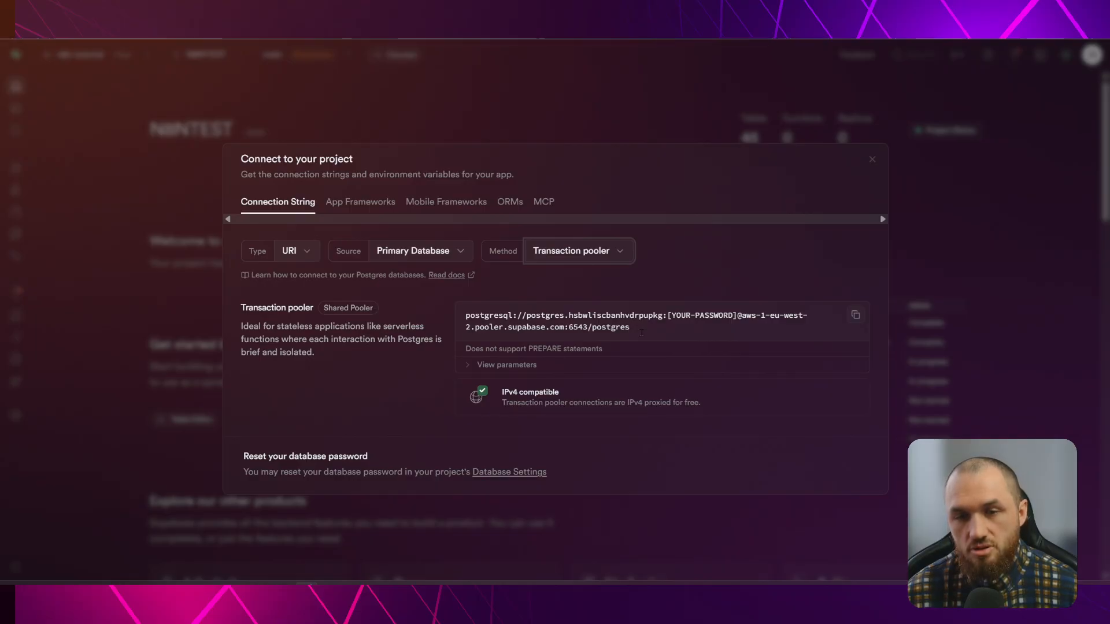
drag(642, 333, 454, 323)
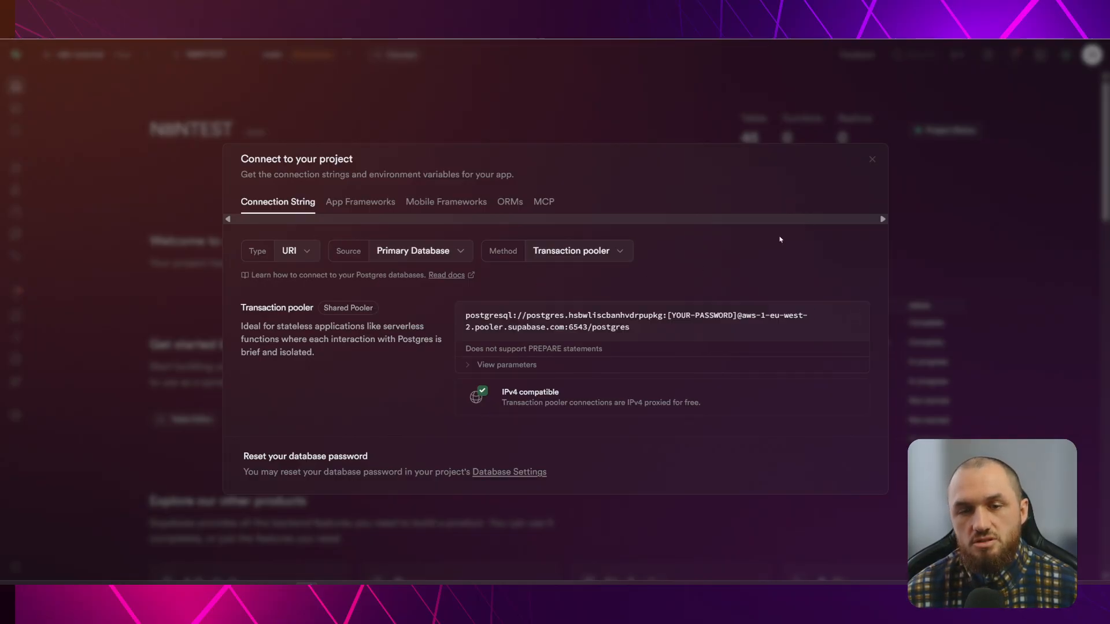
click(872, 160)
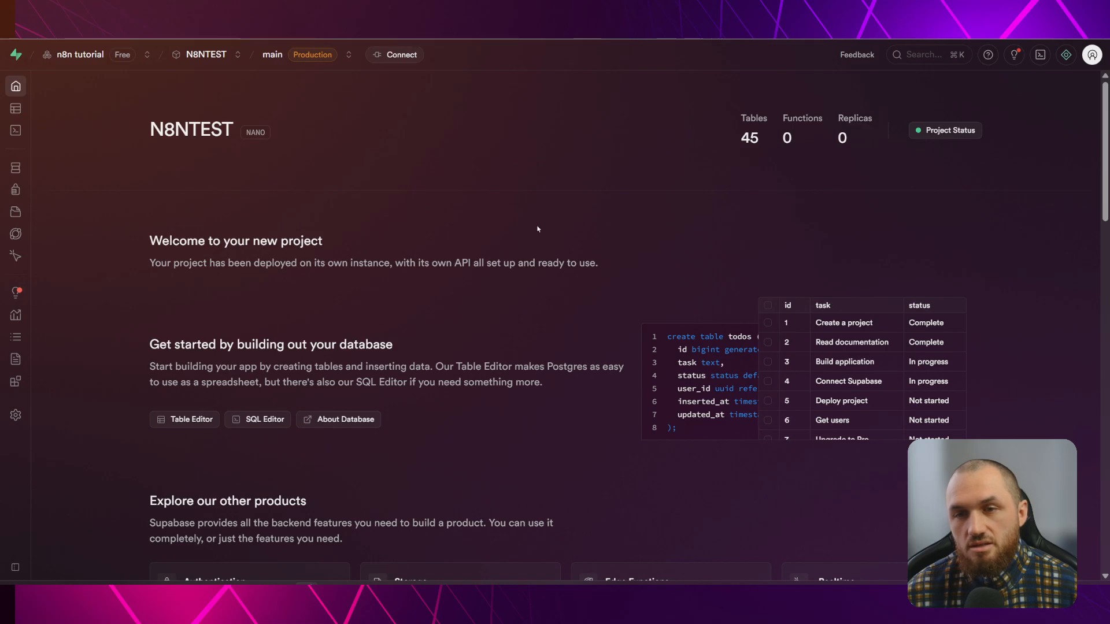